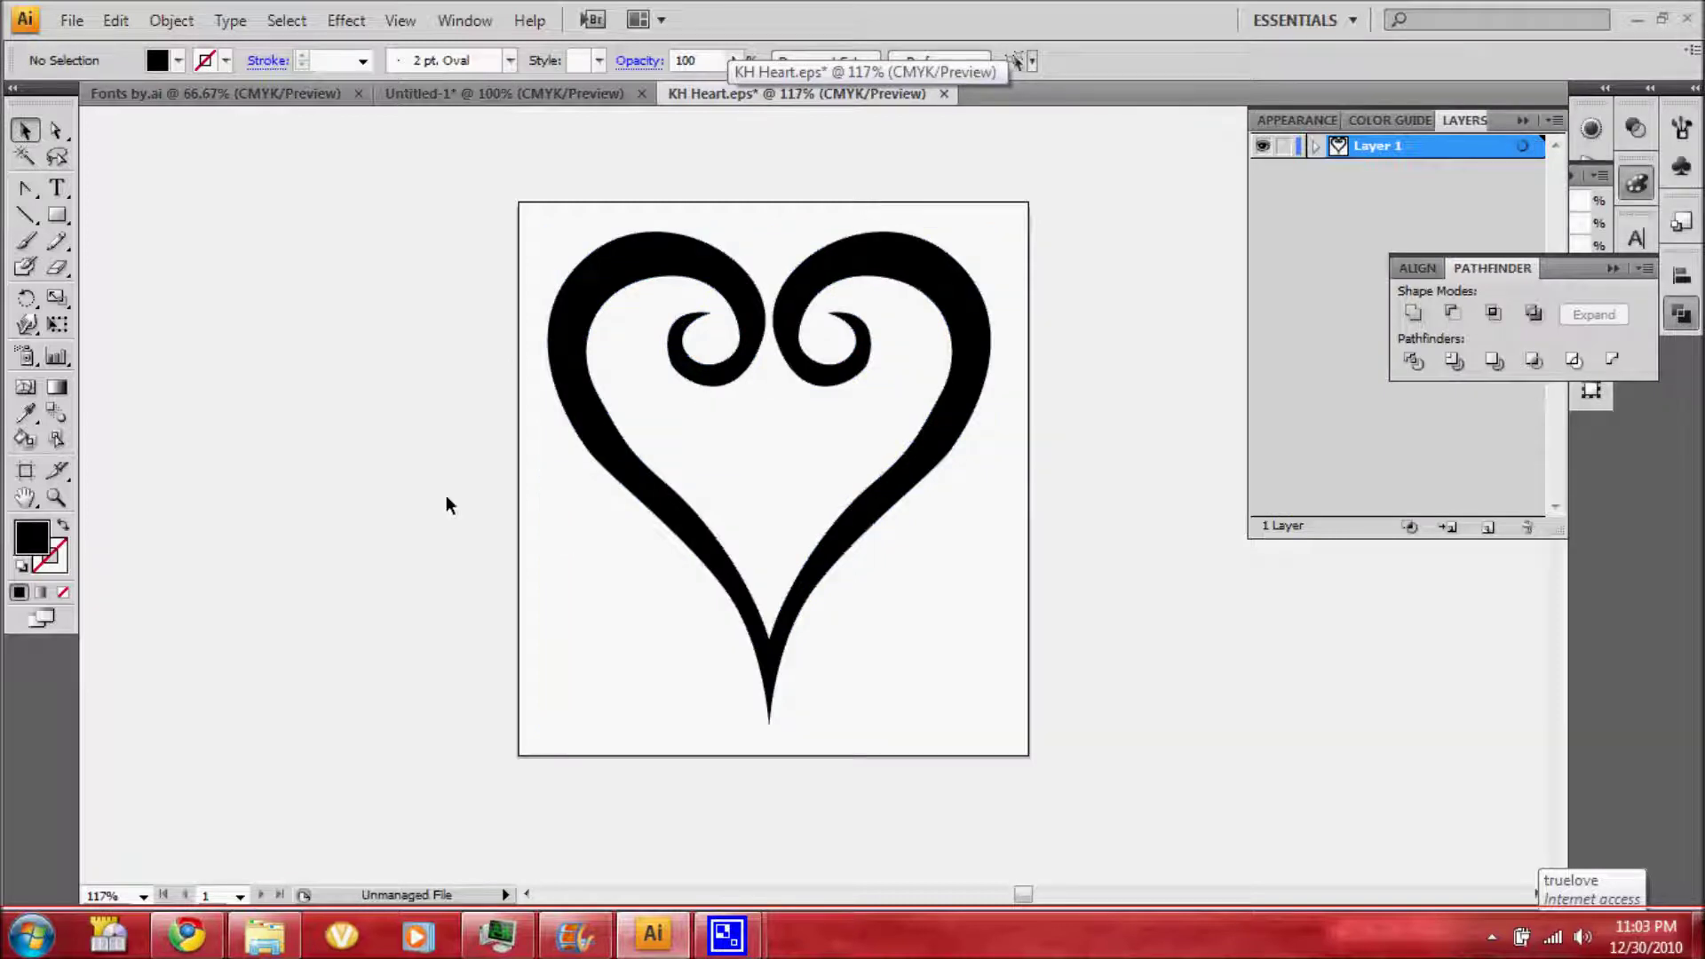
Remove the handwritten note and arrow strokes from beside the artboard
click(26, 240)
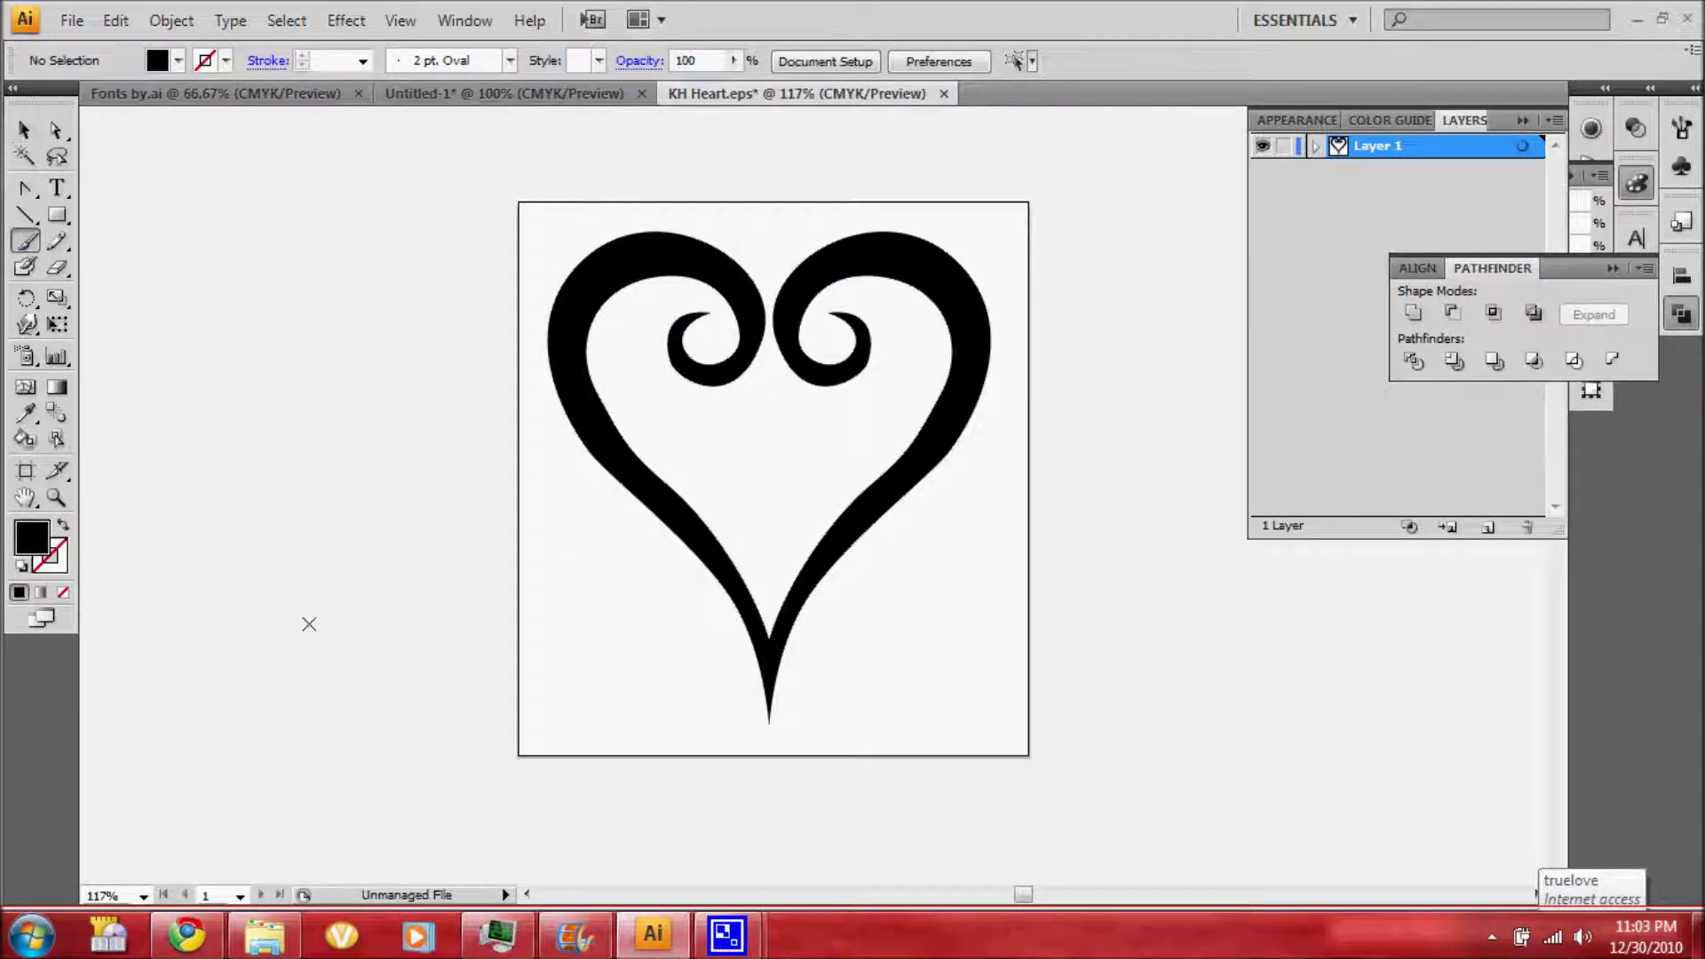
drag(270, 566, 371, 758)
drag(402, 648, 371, 757)
drag(269, 708, 347, 744)
drag(82, 421, 497, 778)
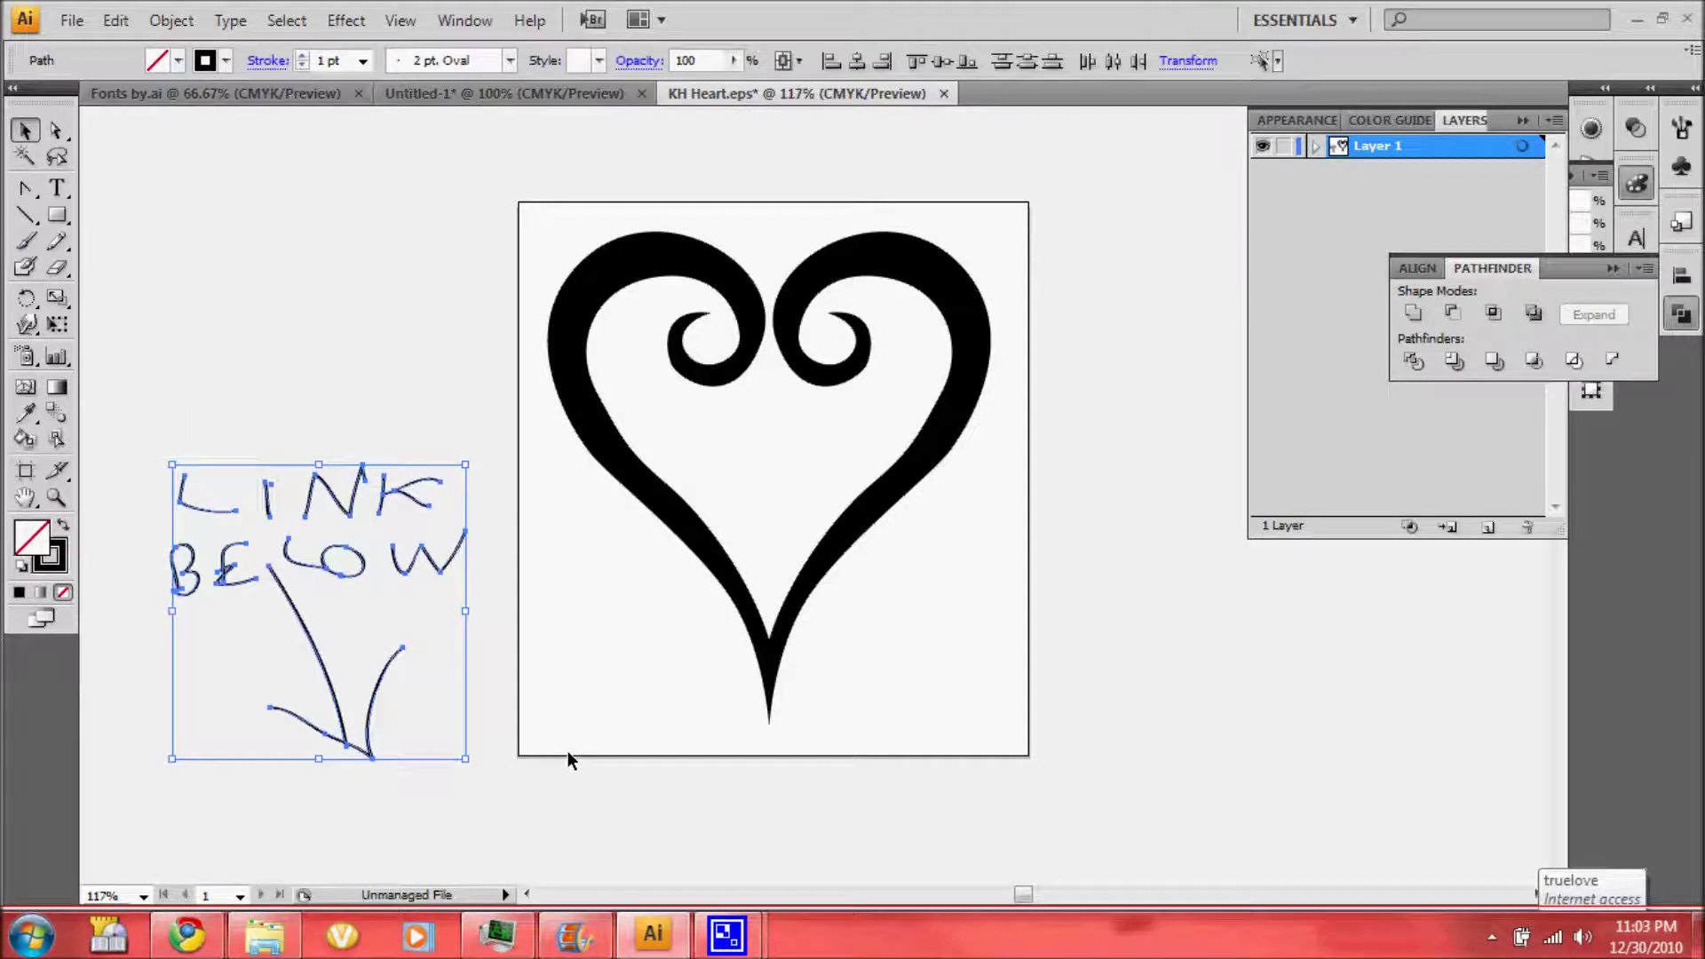
key(Delete)
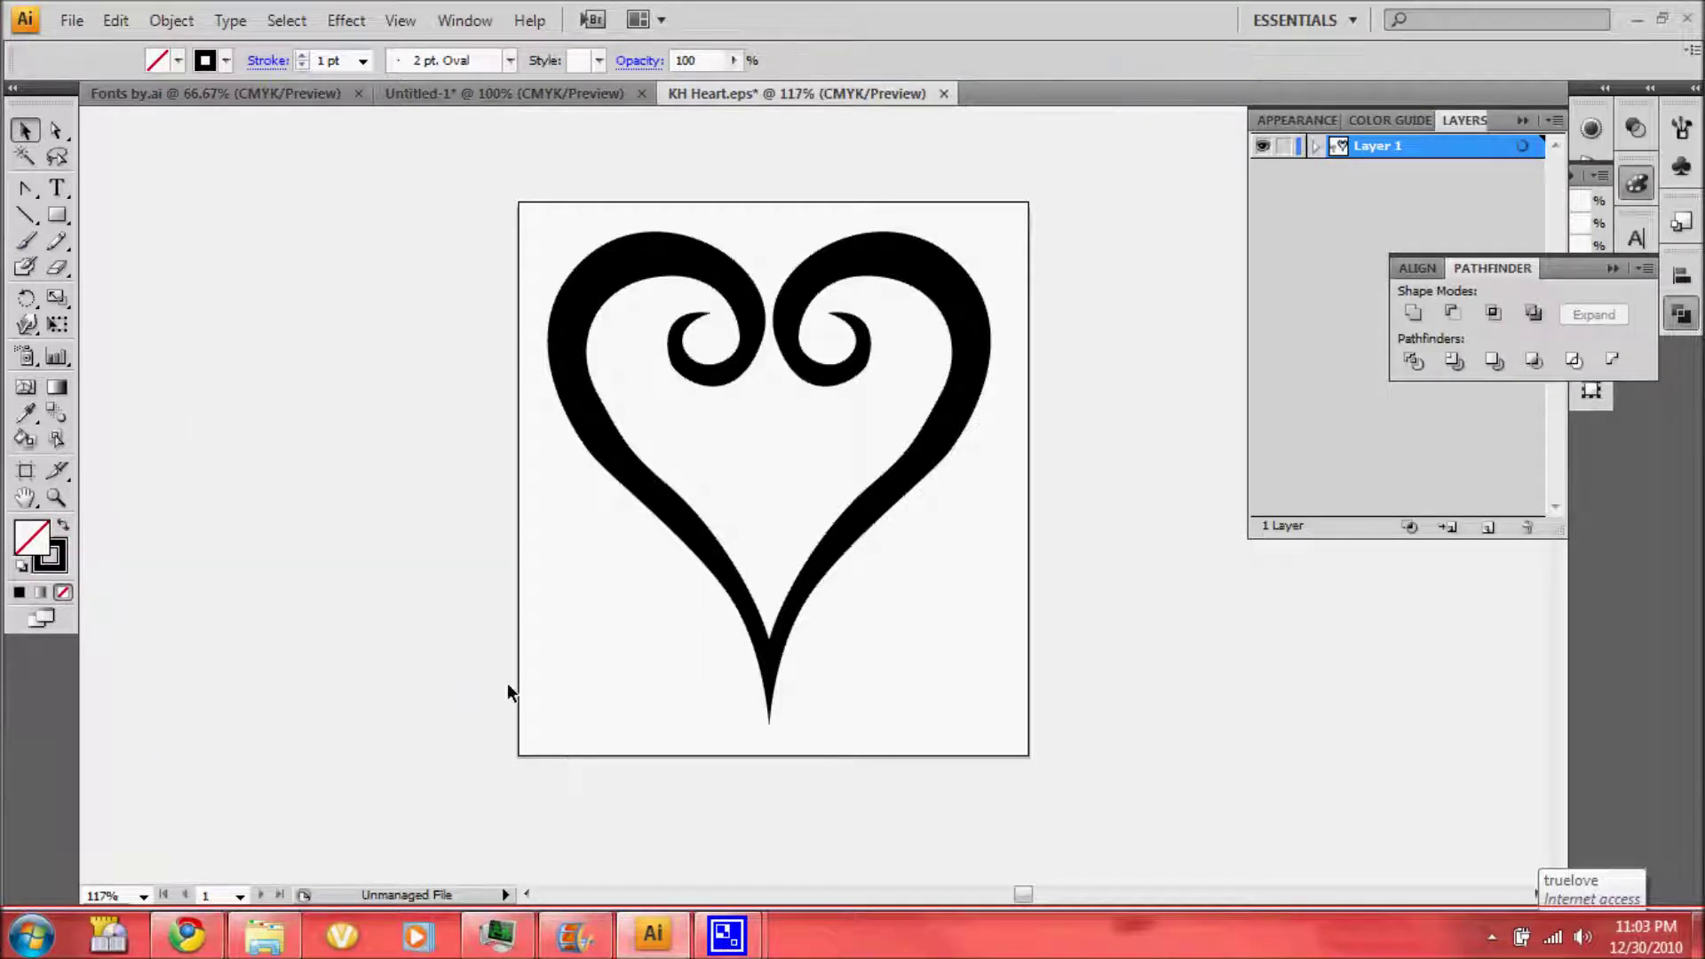
Create a new 700 × 500 pt document named with the person's full name
click(71, 20)
click(73, 51)
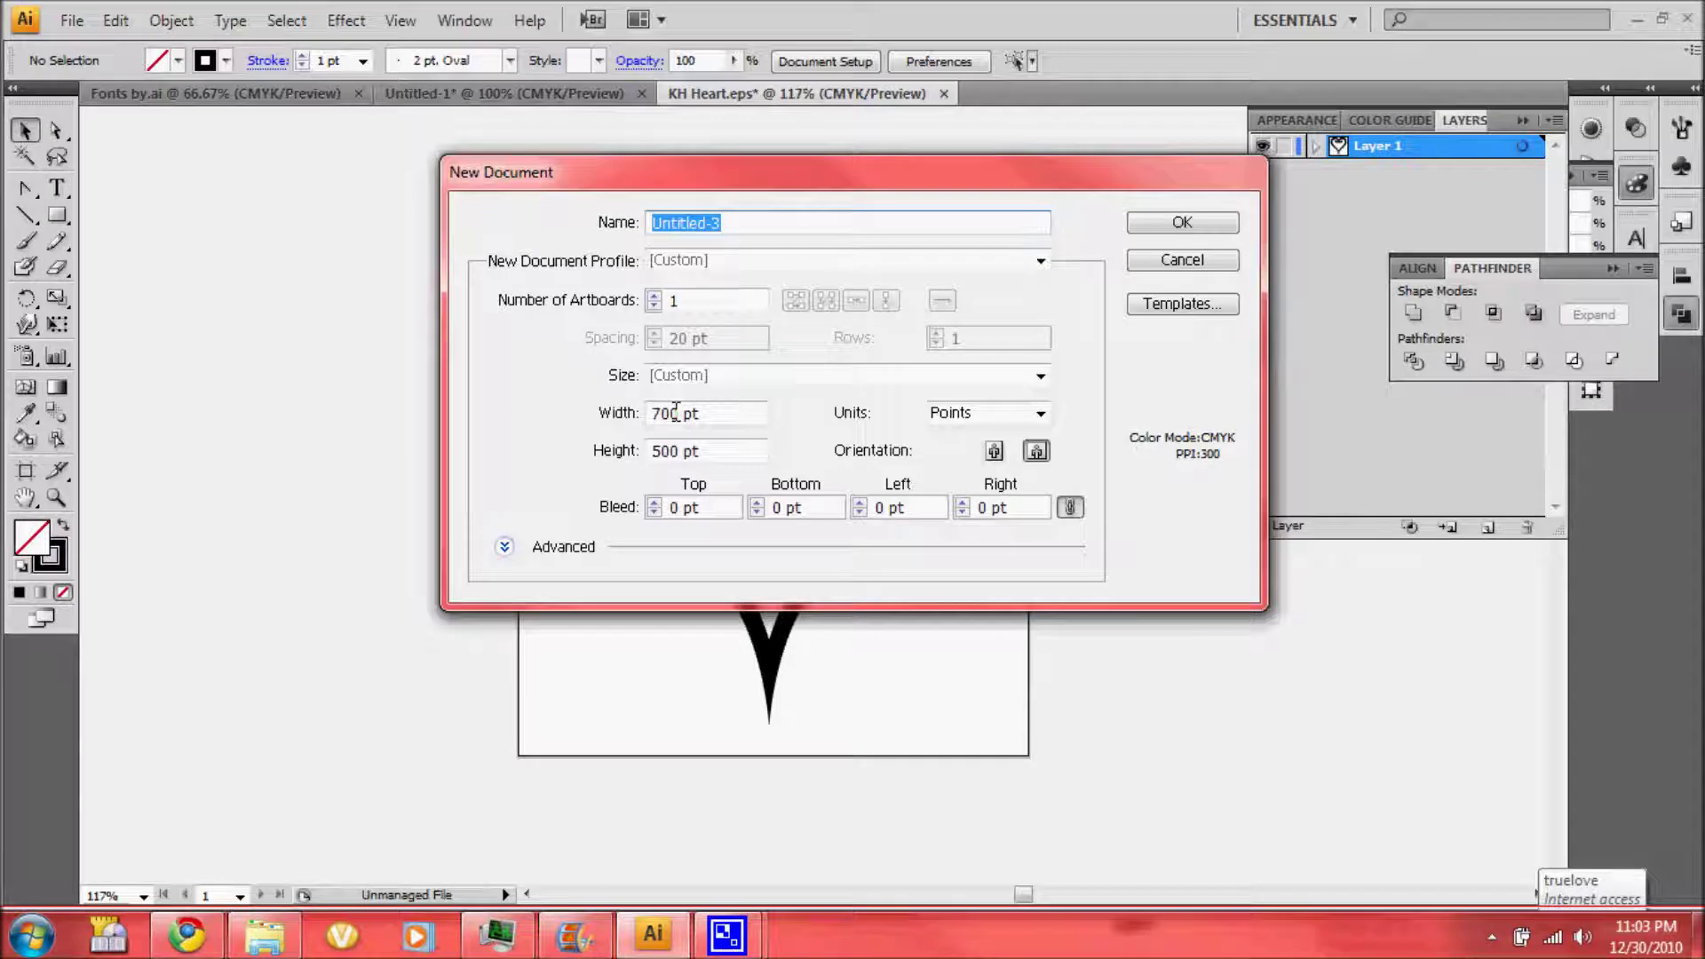
double_click(666, 413)
double_click(639, 452)
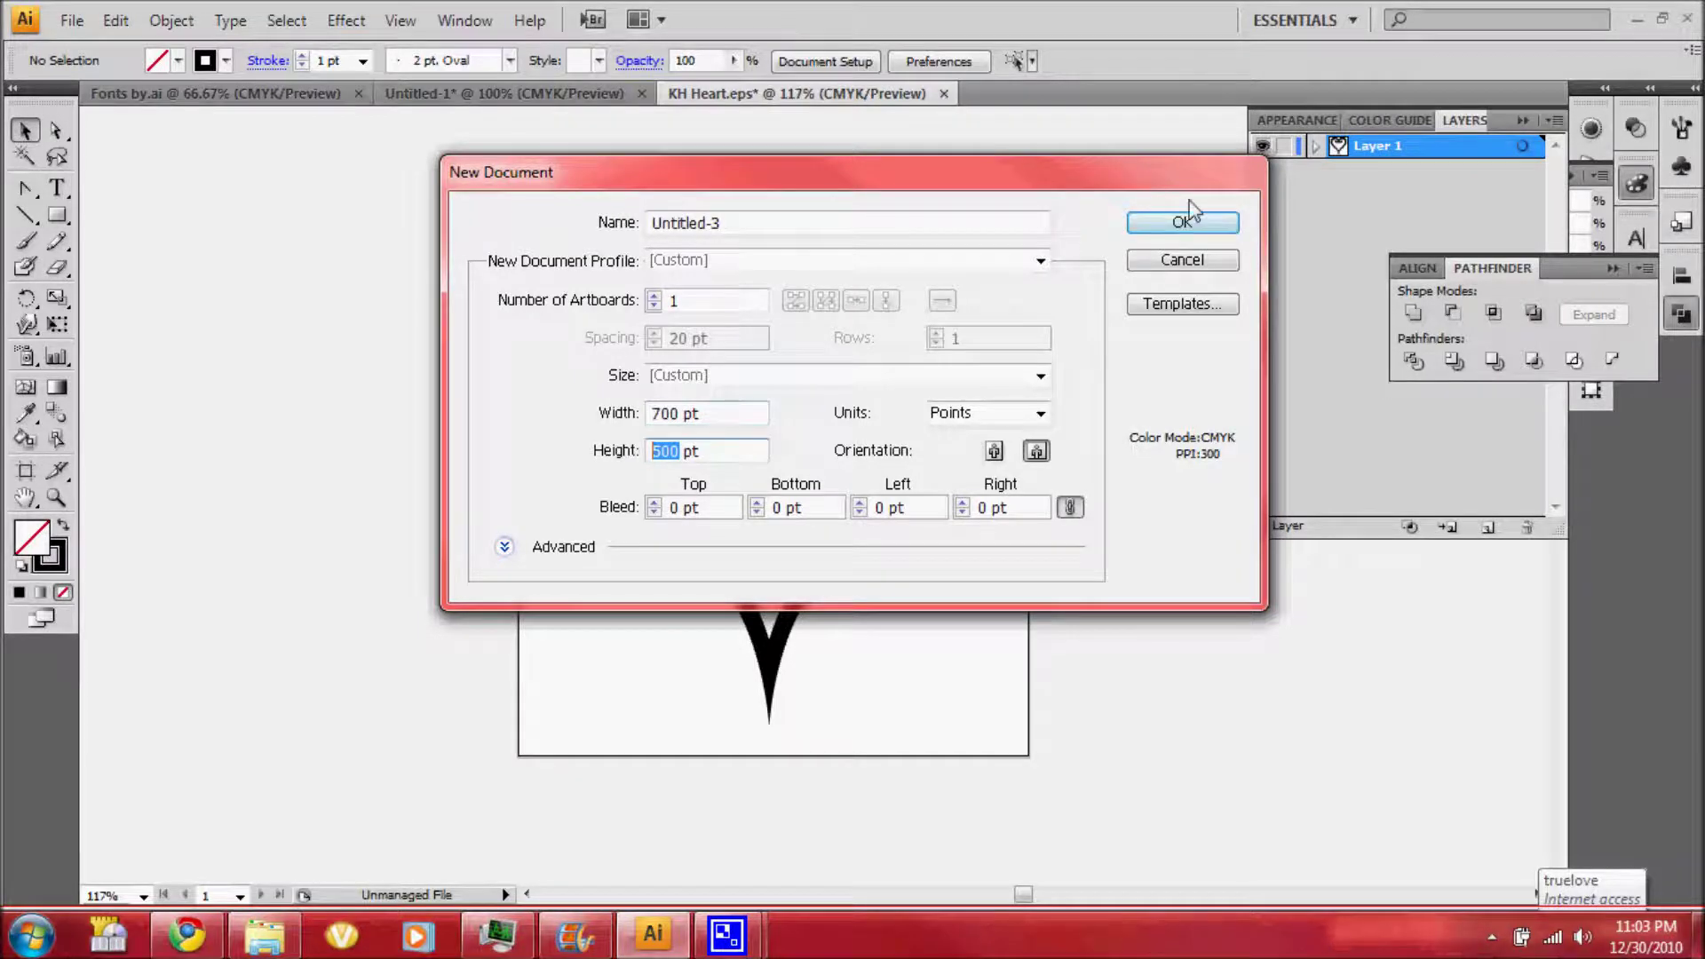
double_click(662, 223)
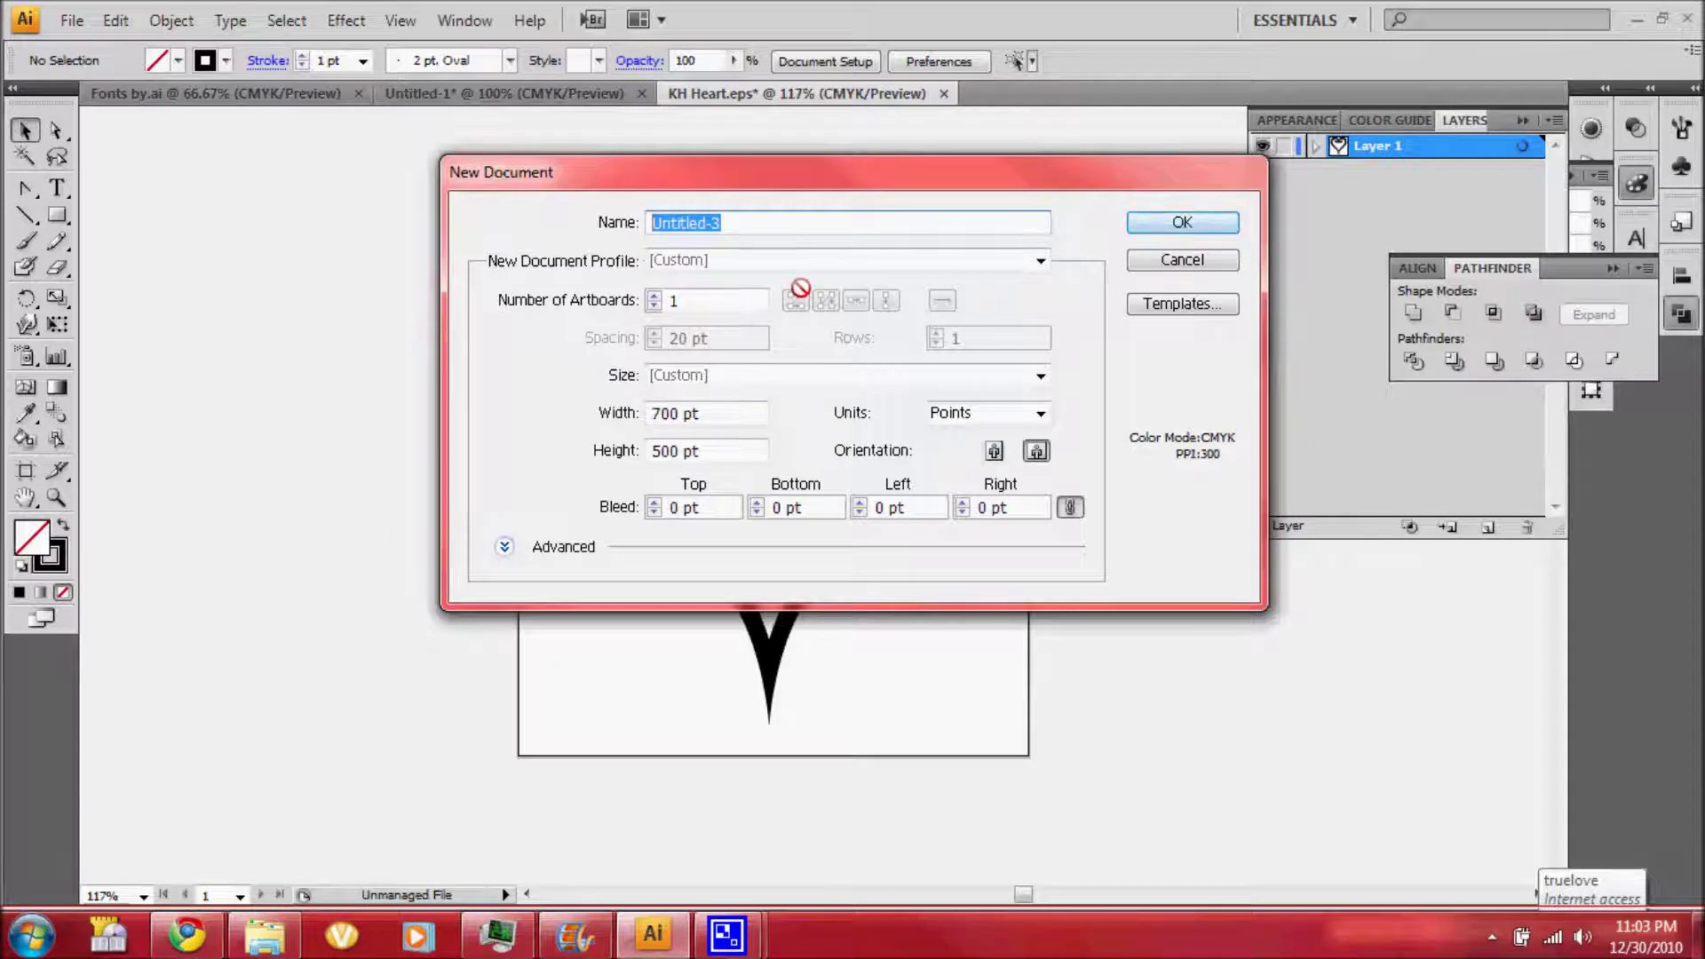
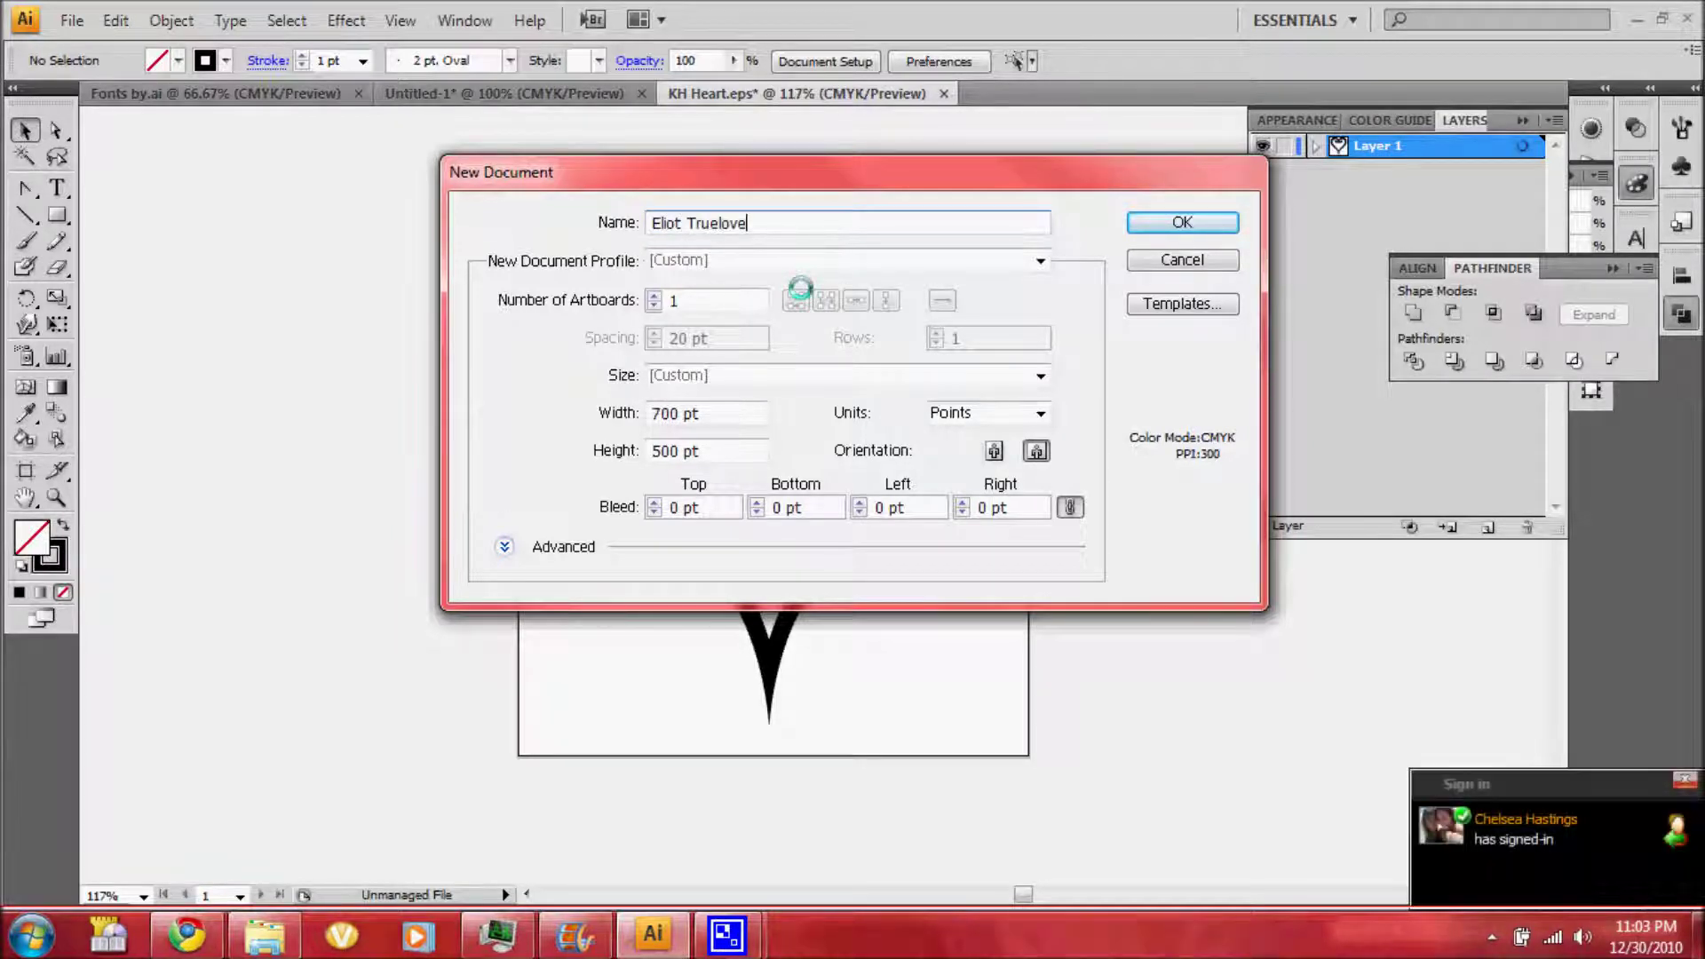
click(1182, 229)
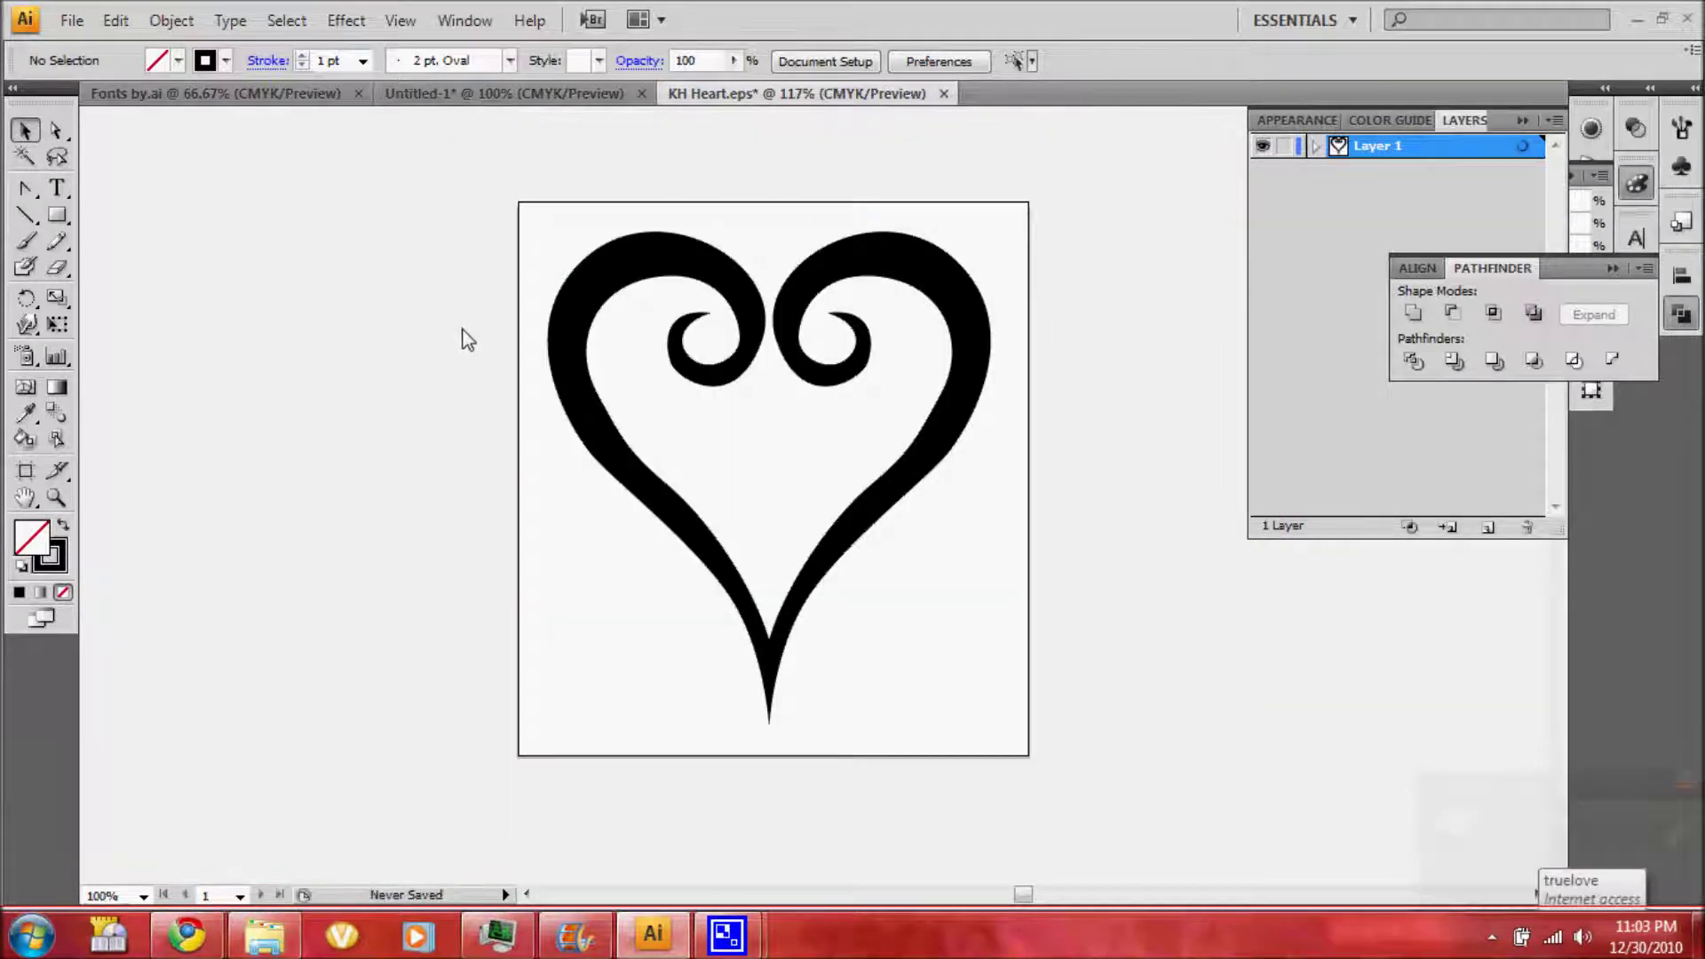
Draw a wide text area across the artboard and choose the Kingdom Hearts Small Caps font
key(t)
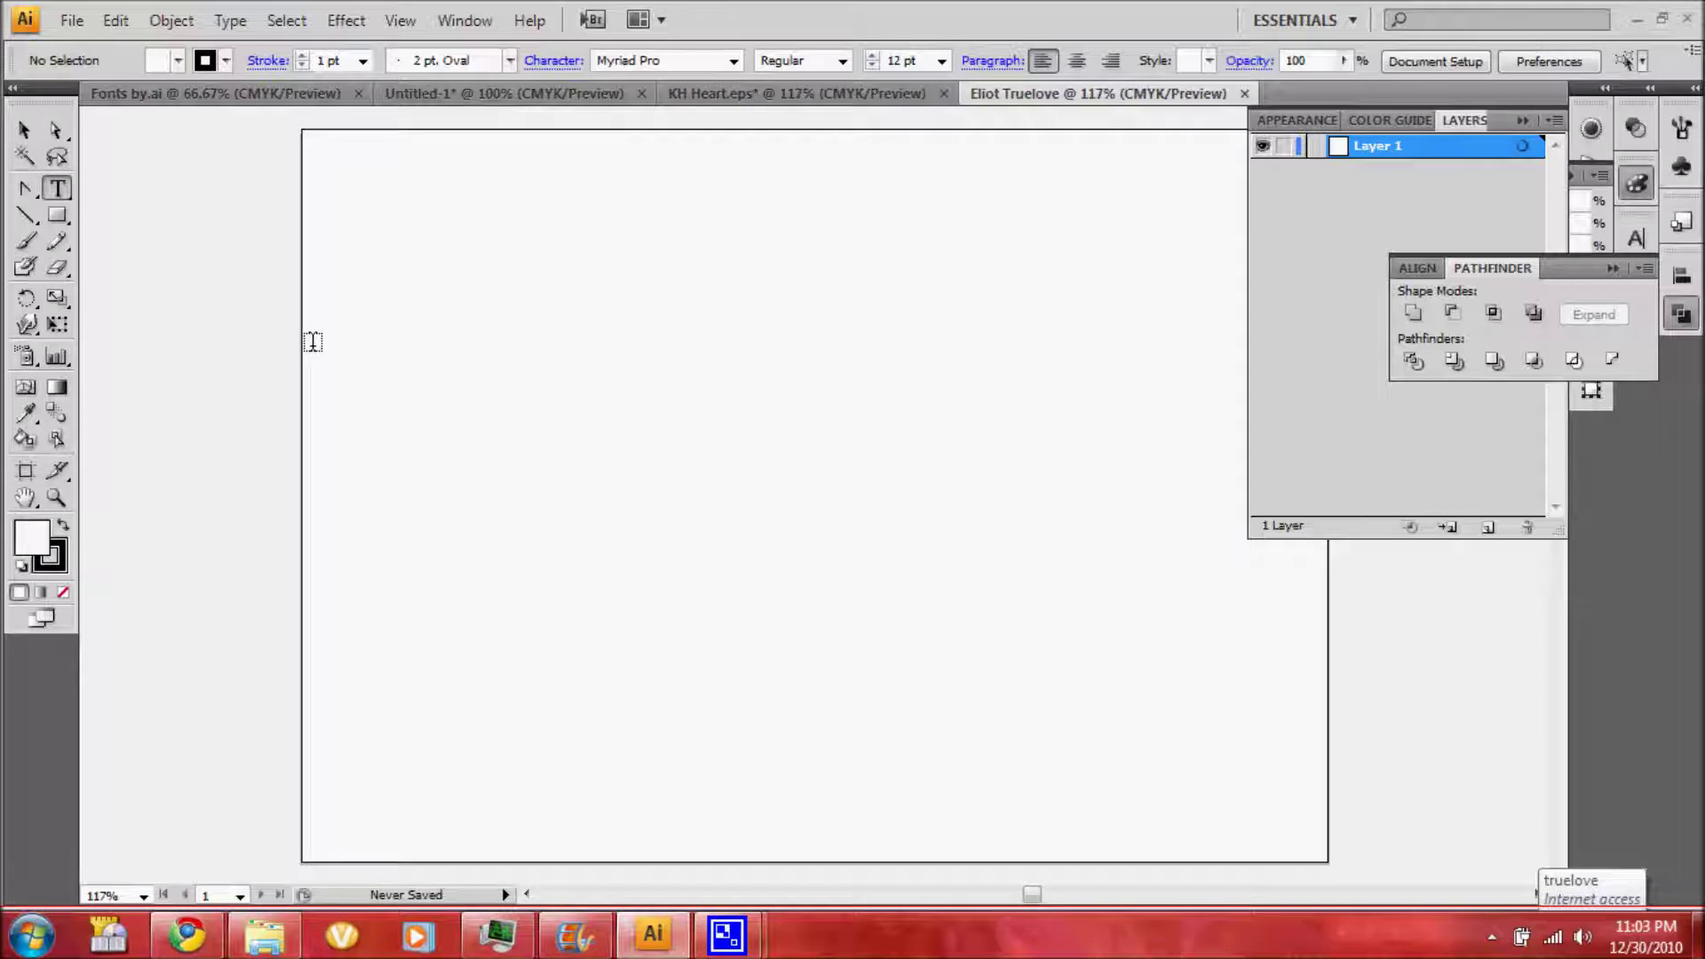
drag(311, 298, 1037, 646)
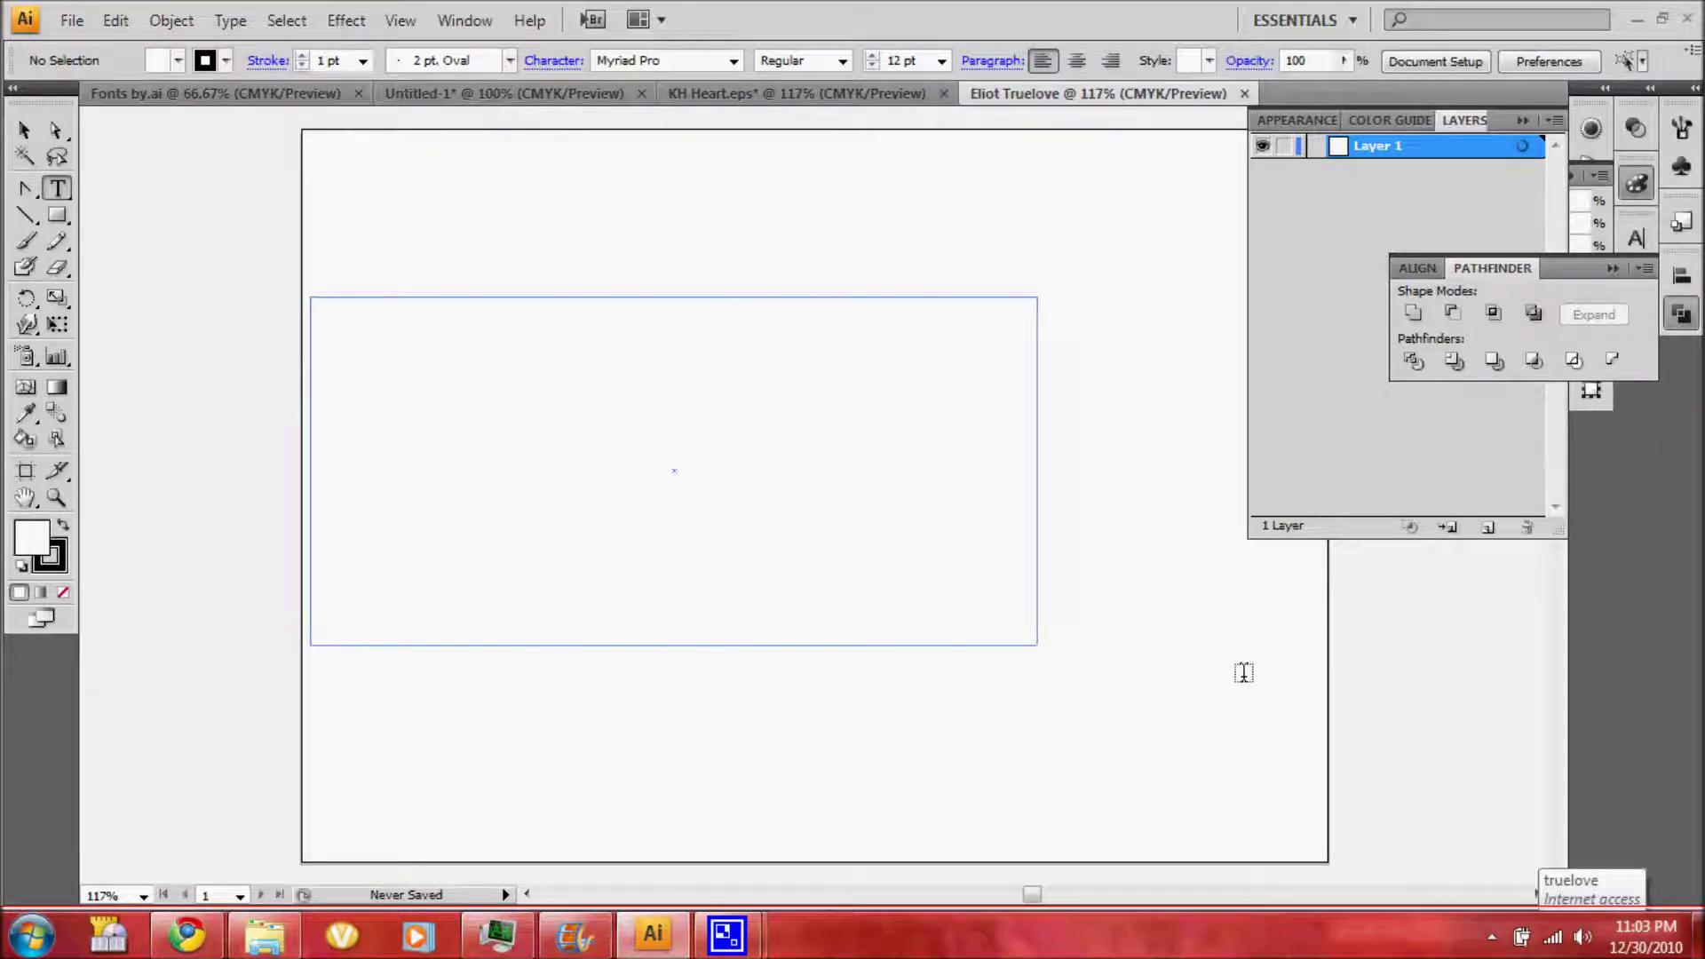
drag(1243, 673, 1287, 677)
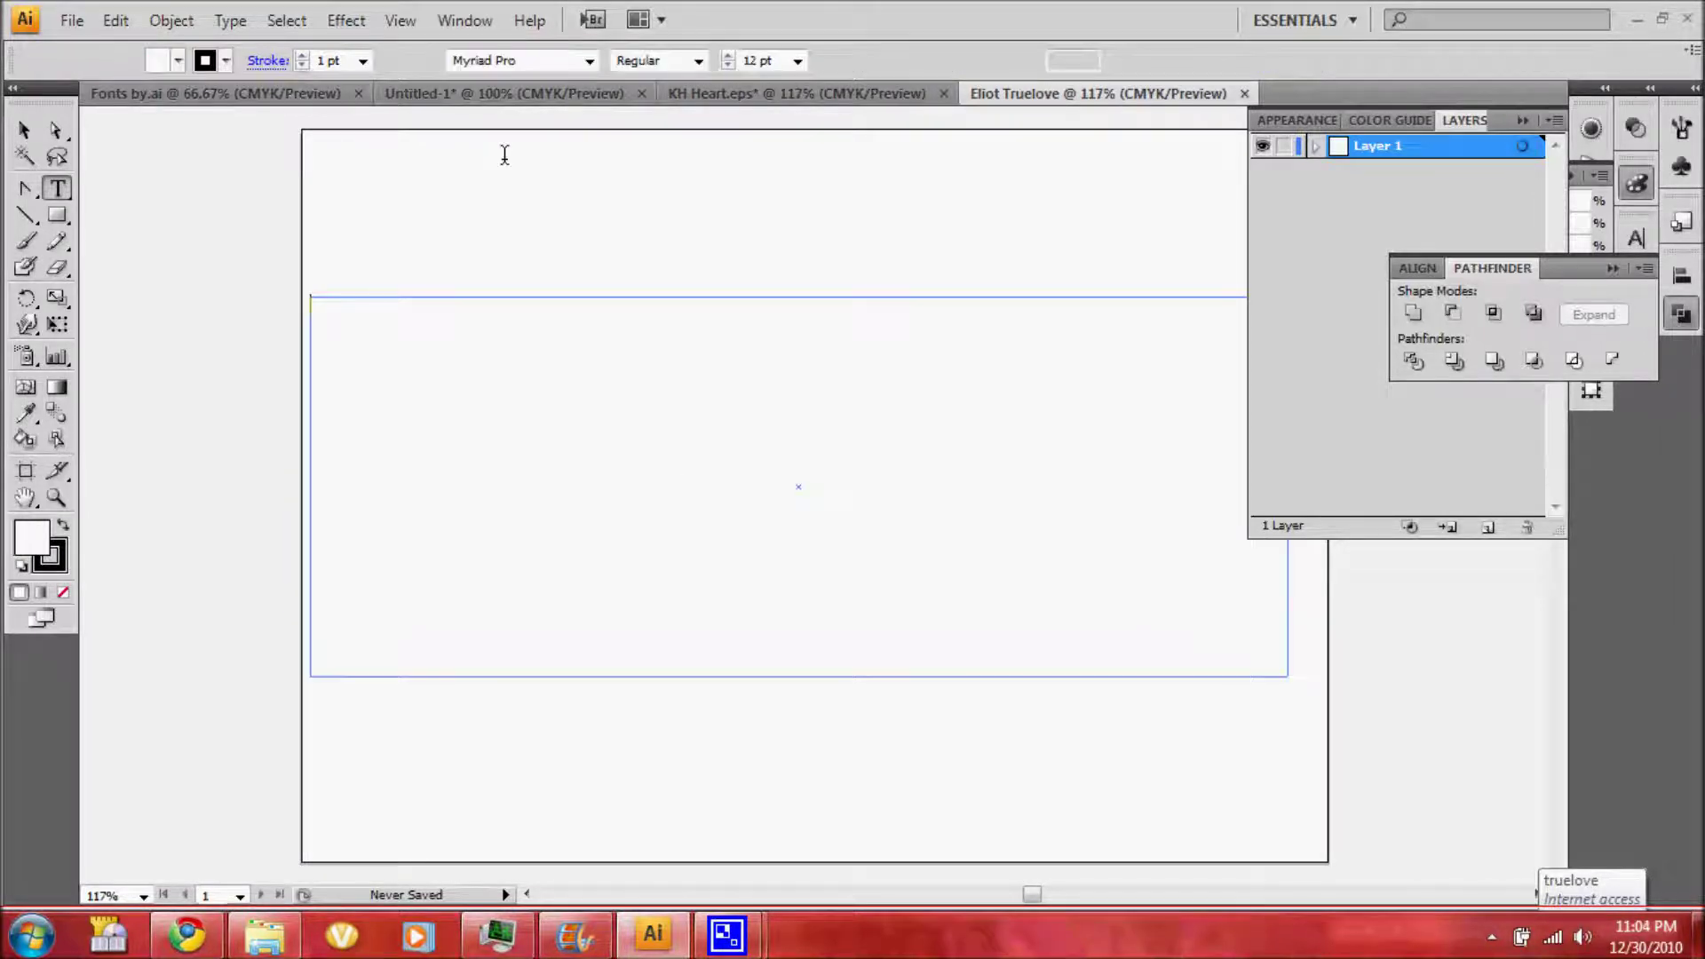
click(589, 60)
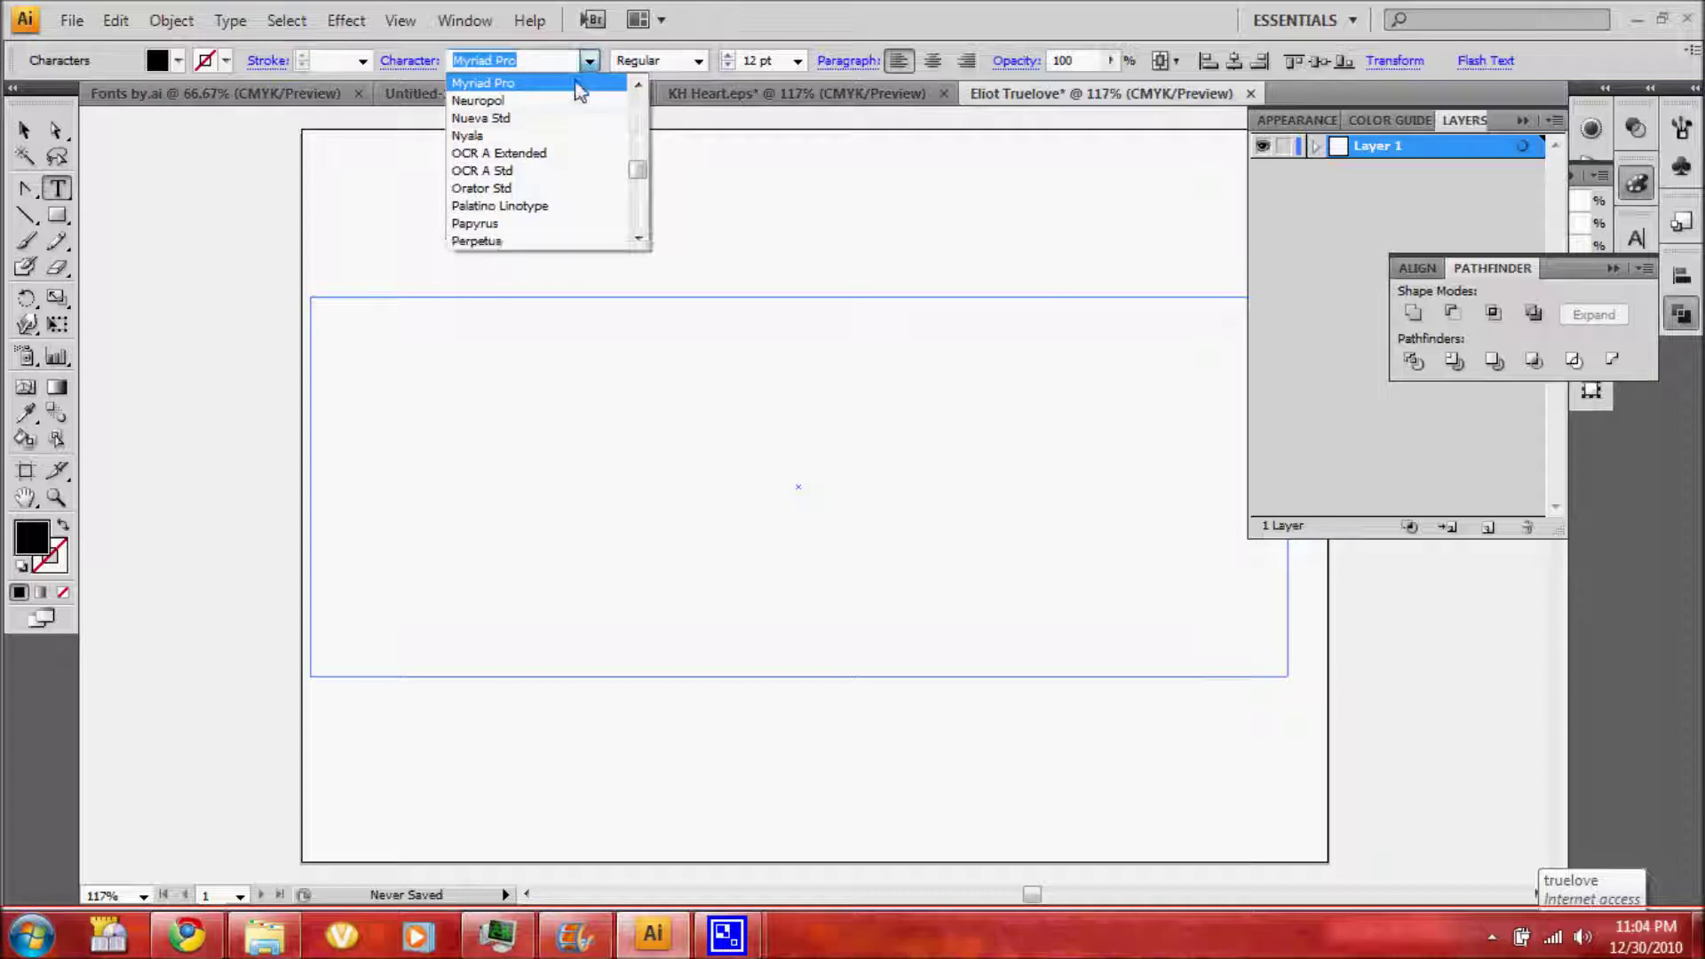
click(535, 61)
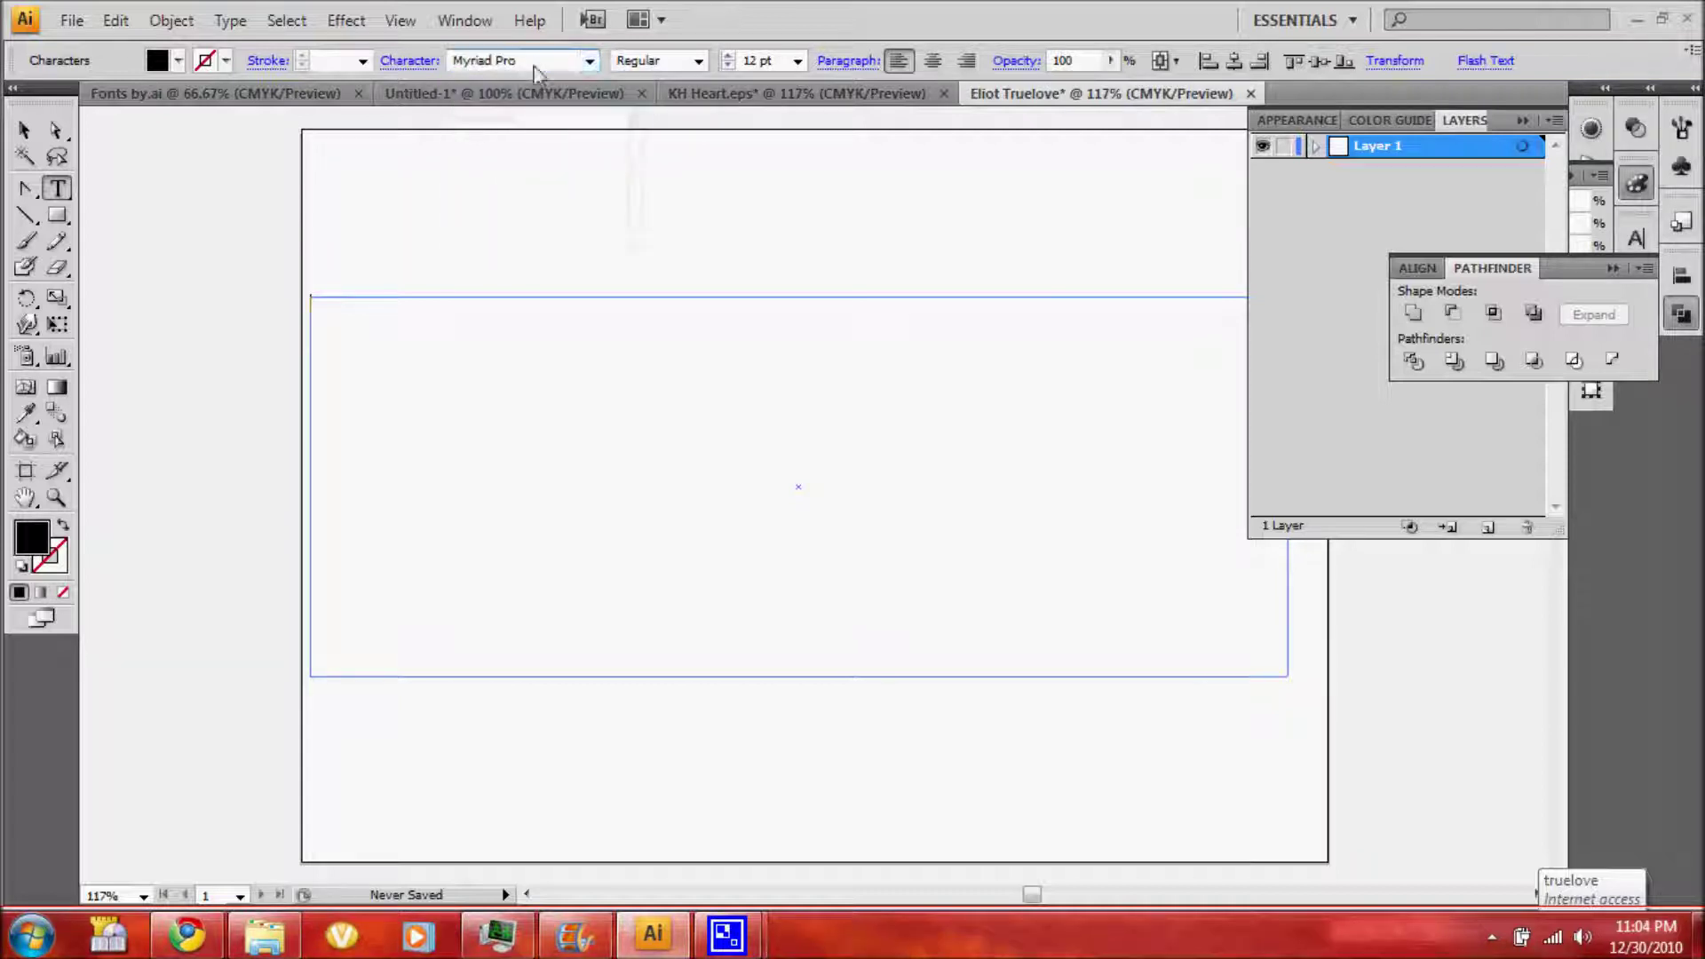
text(Kingdom Hearts)
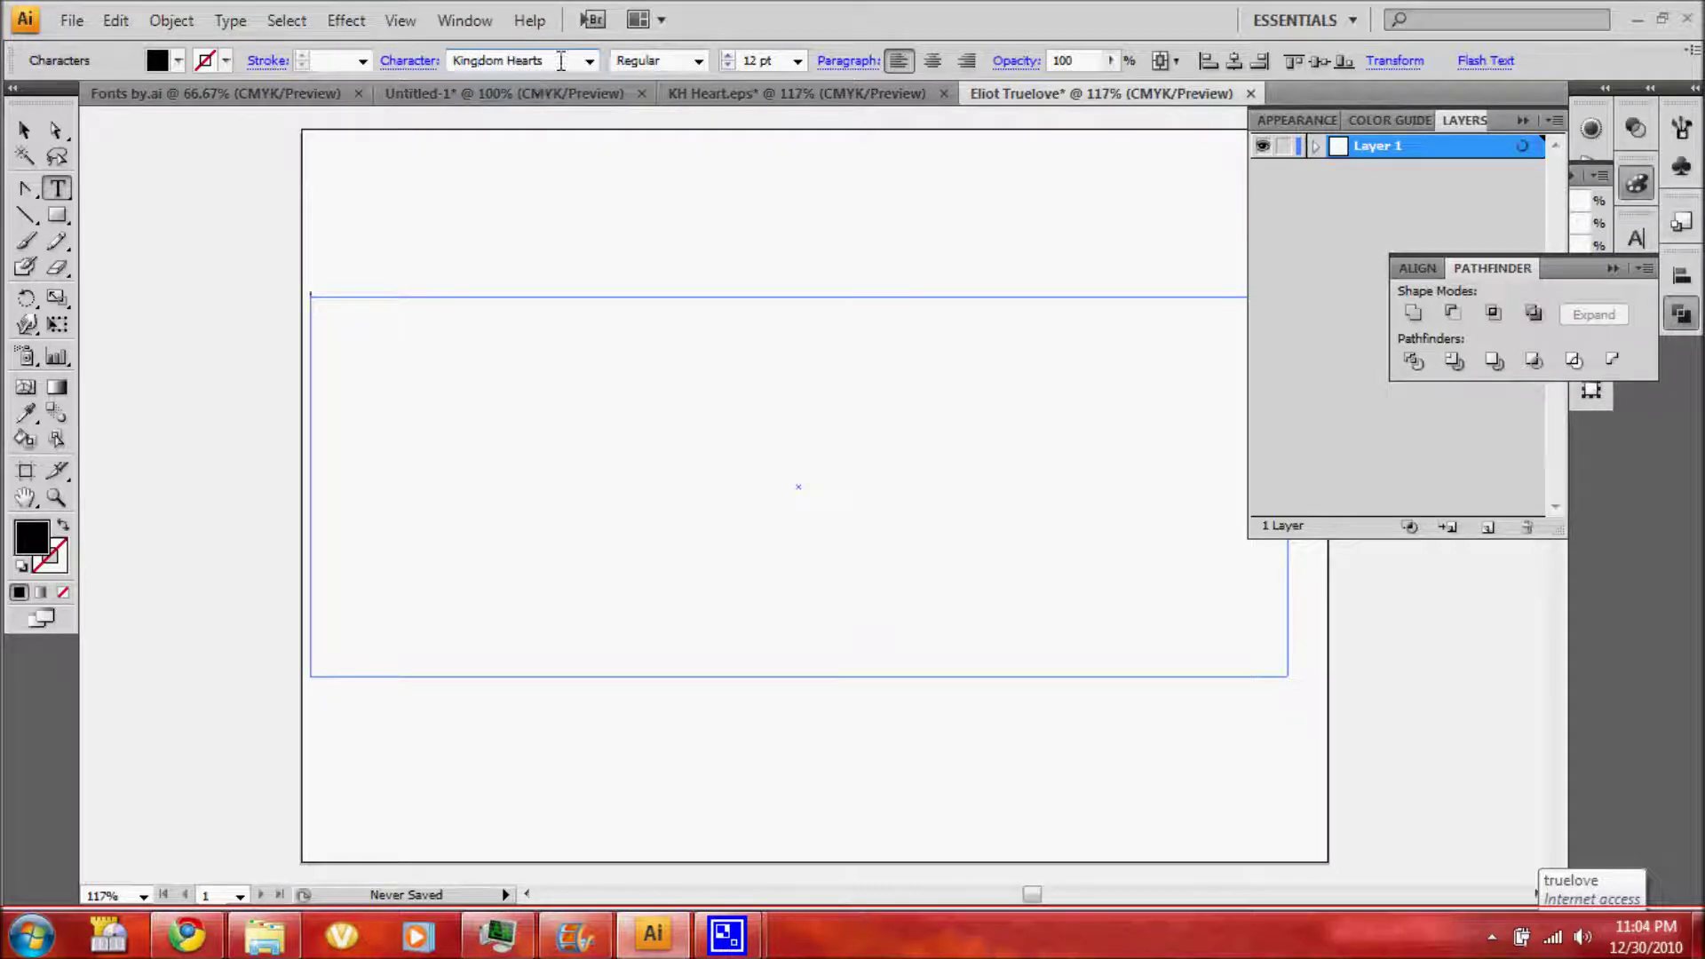
click(589, 60)
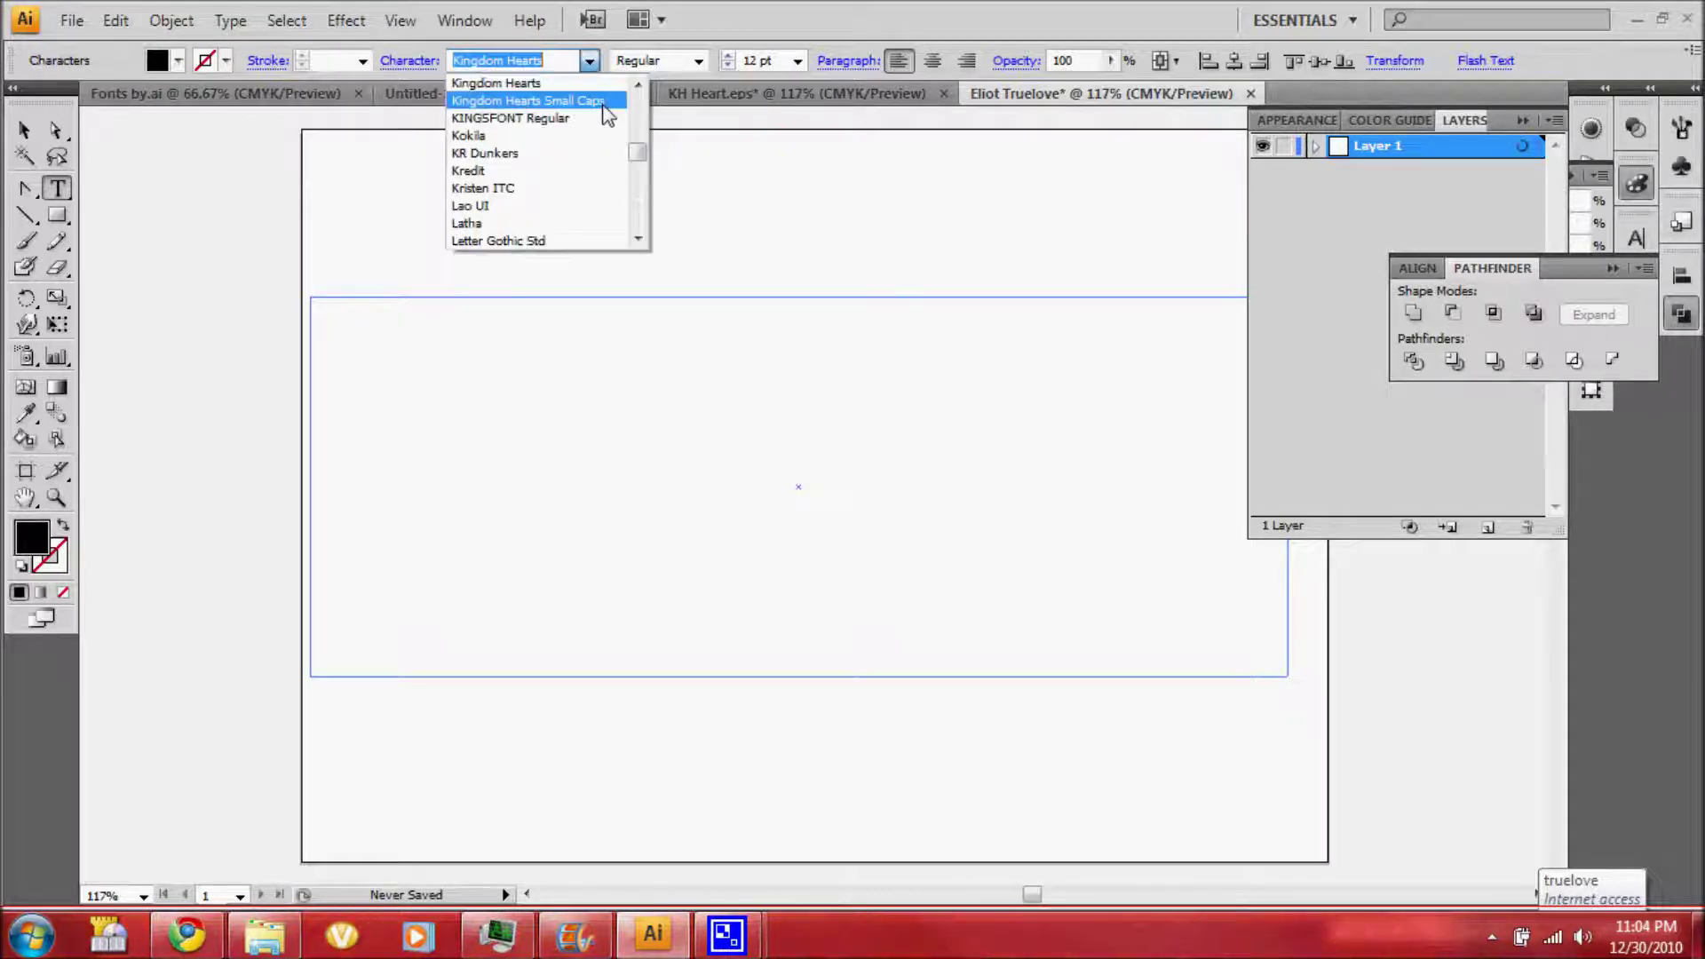
click(582, 100)
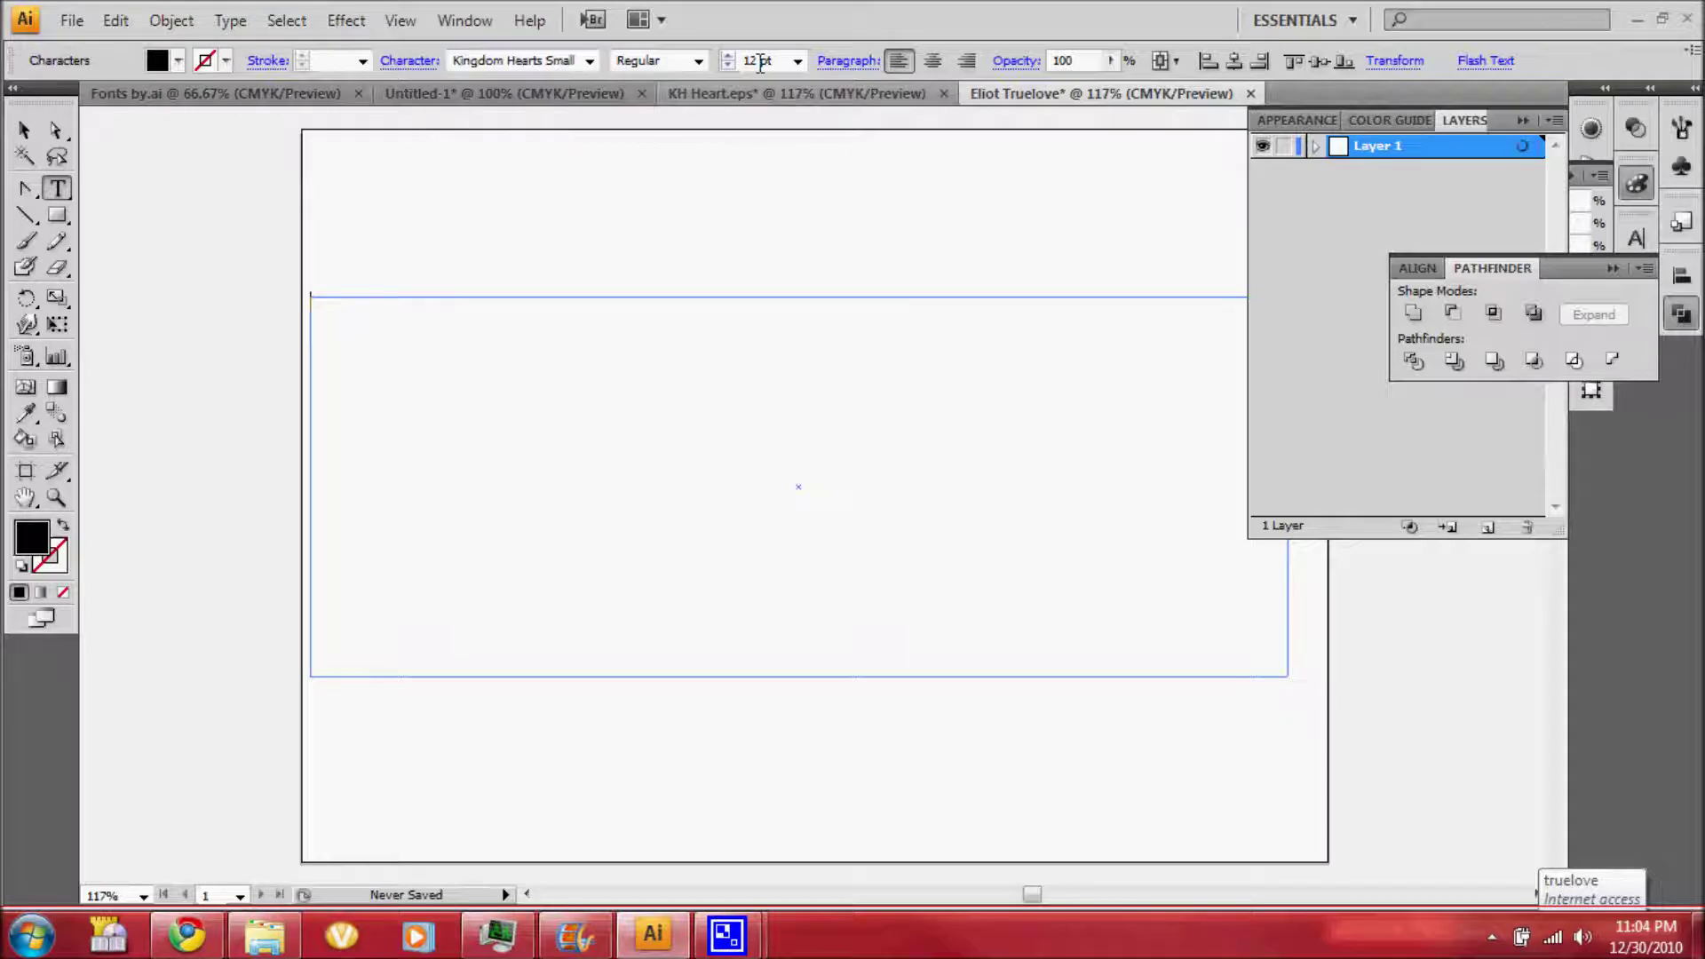
Set the font size to 150 pt, type the person's full name and select it all
click(760, 63)
text(15)
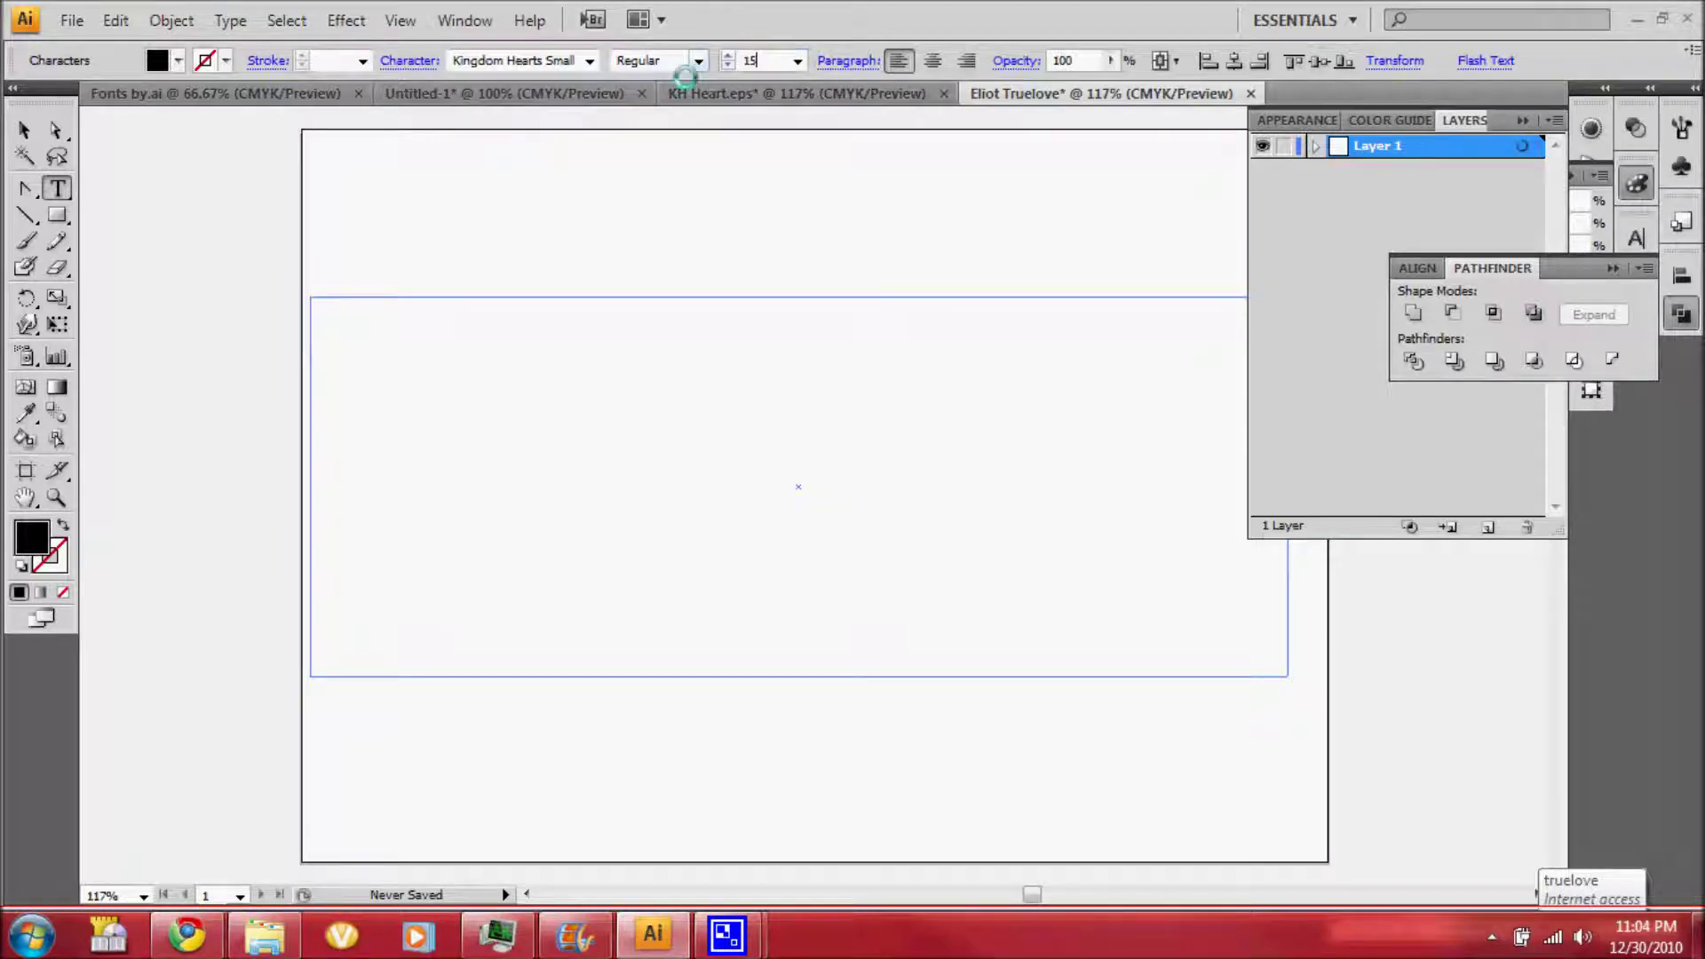
text(0)
key(Return)
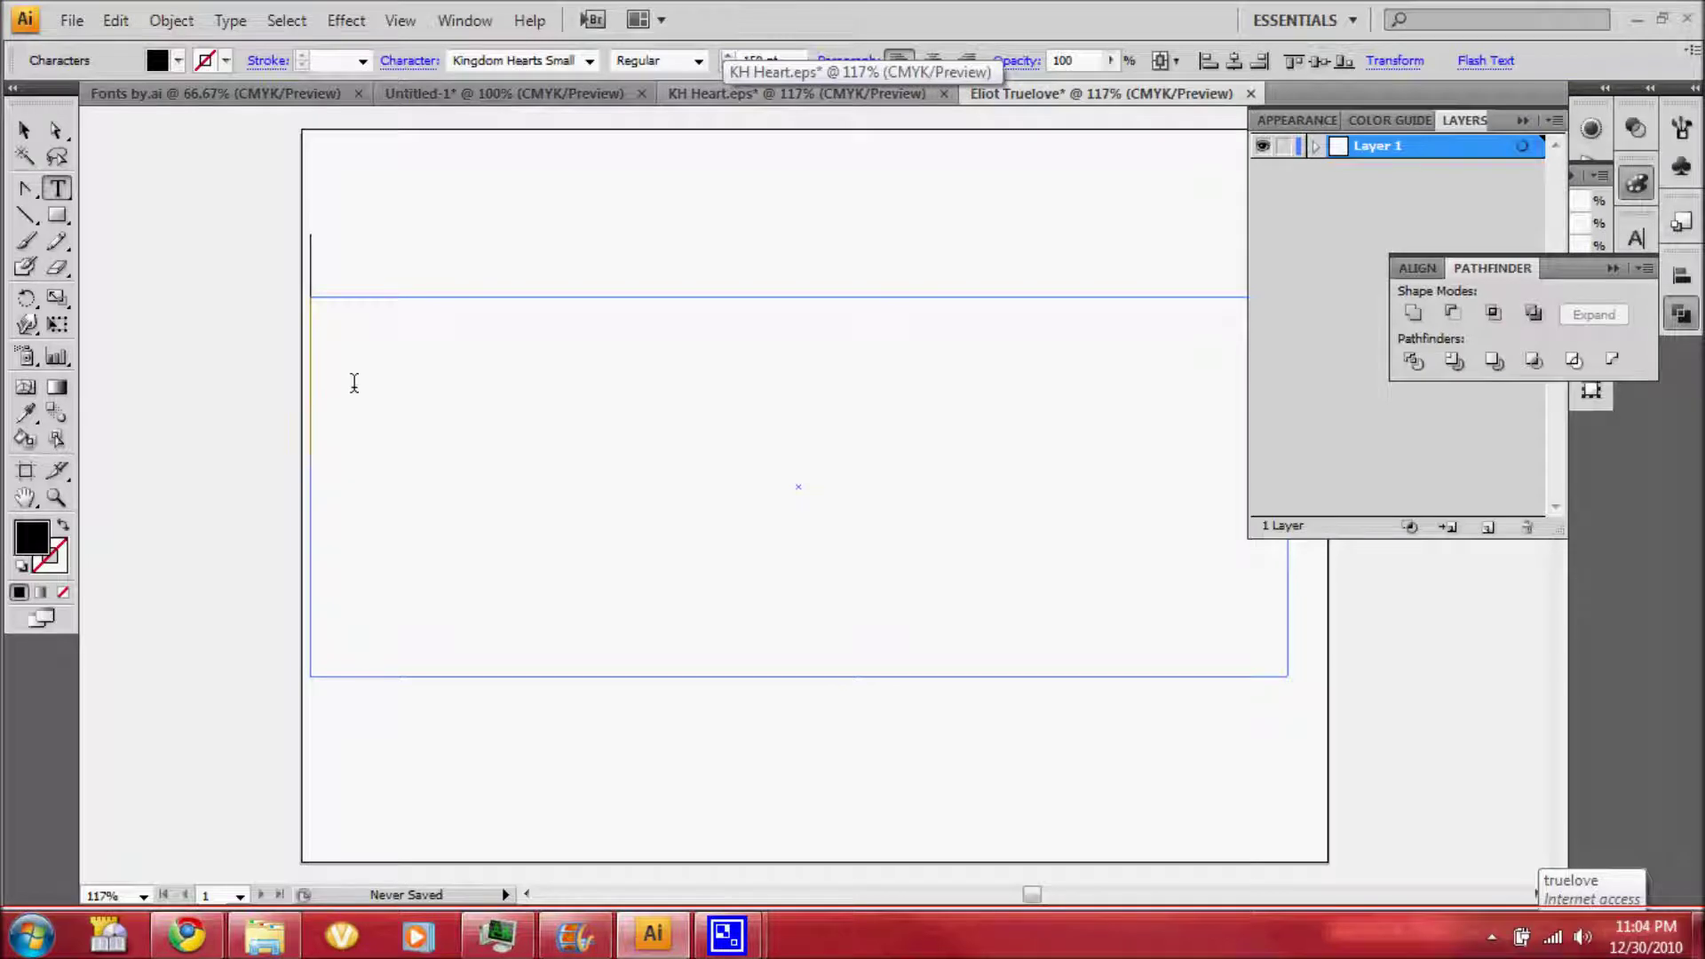
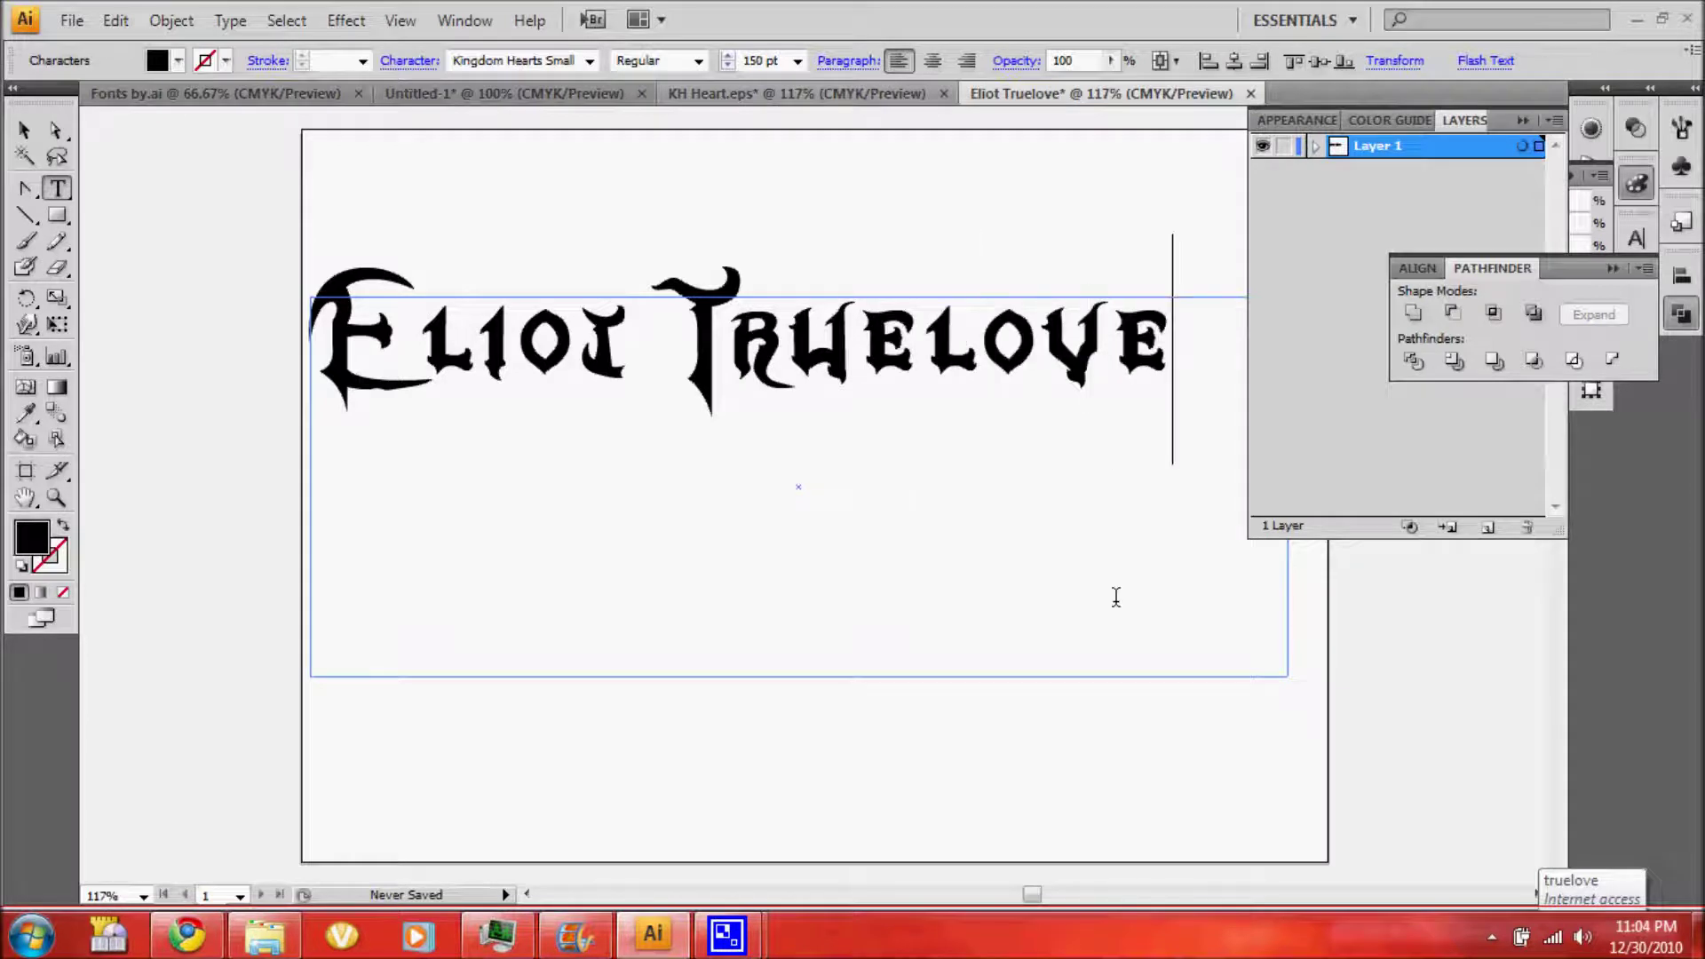
key(ctrl+a)
Set the lettering's tracking to -35, then tighten it further to -75
click(1637, 238)
click(1492, 353)
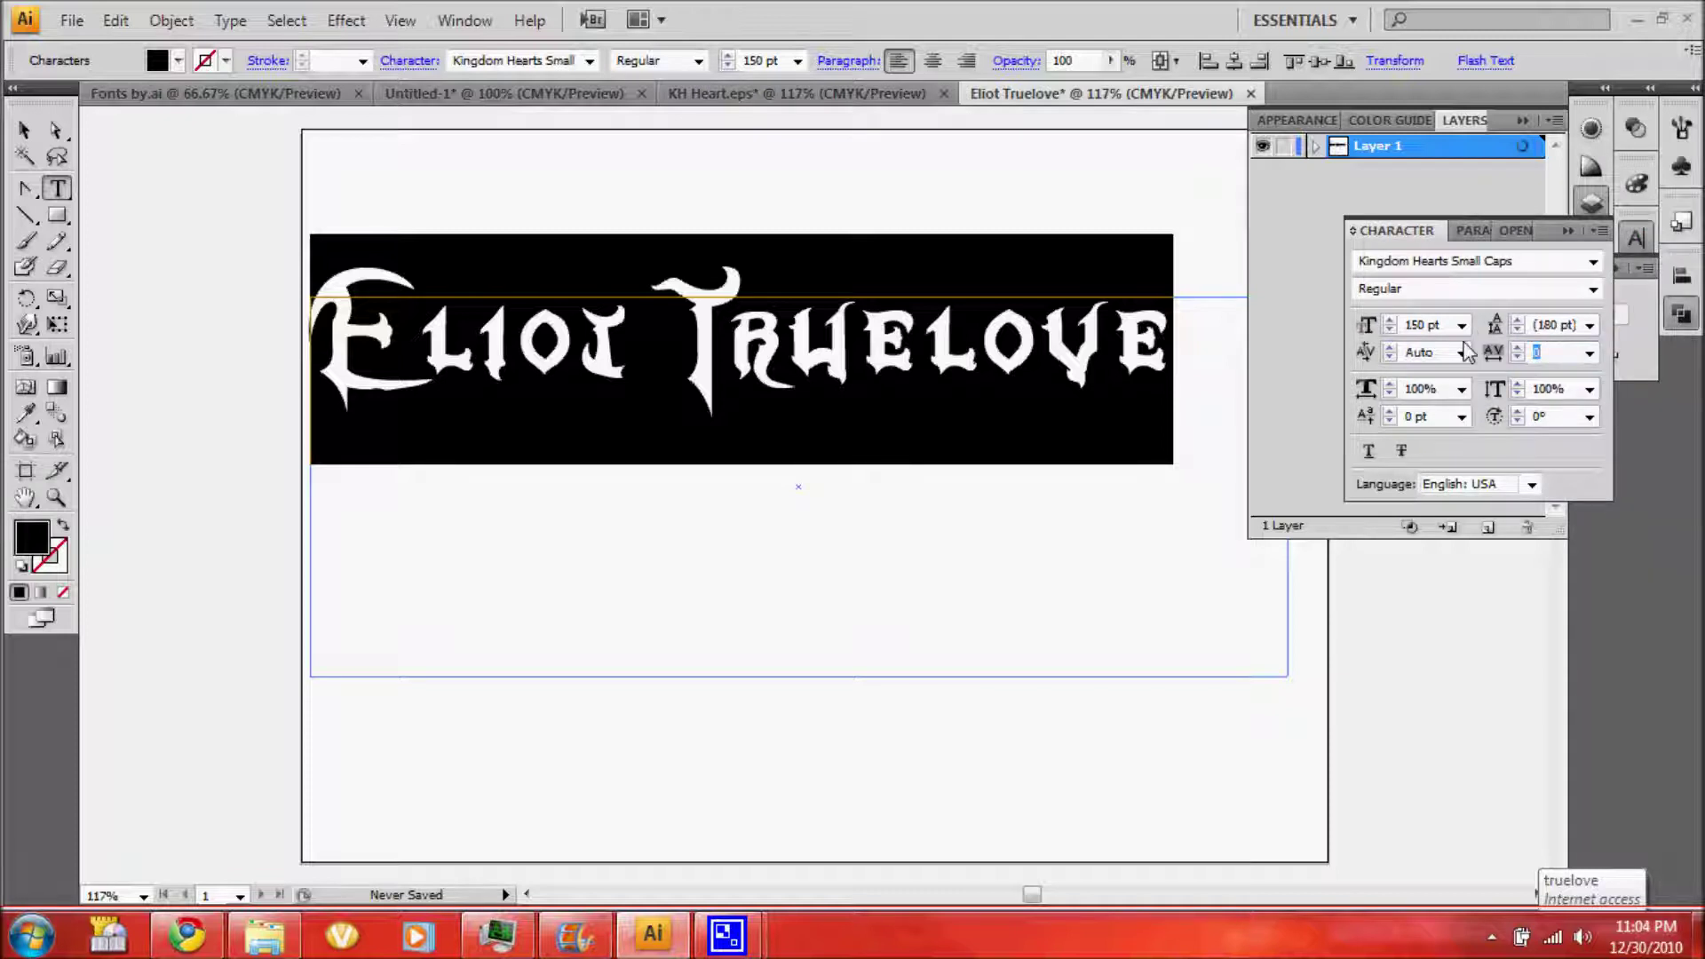
text(-35)
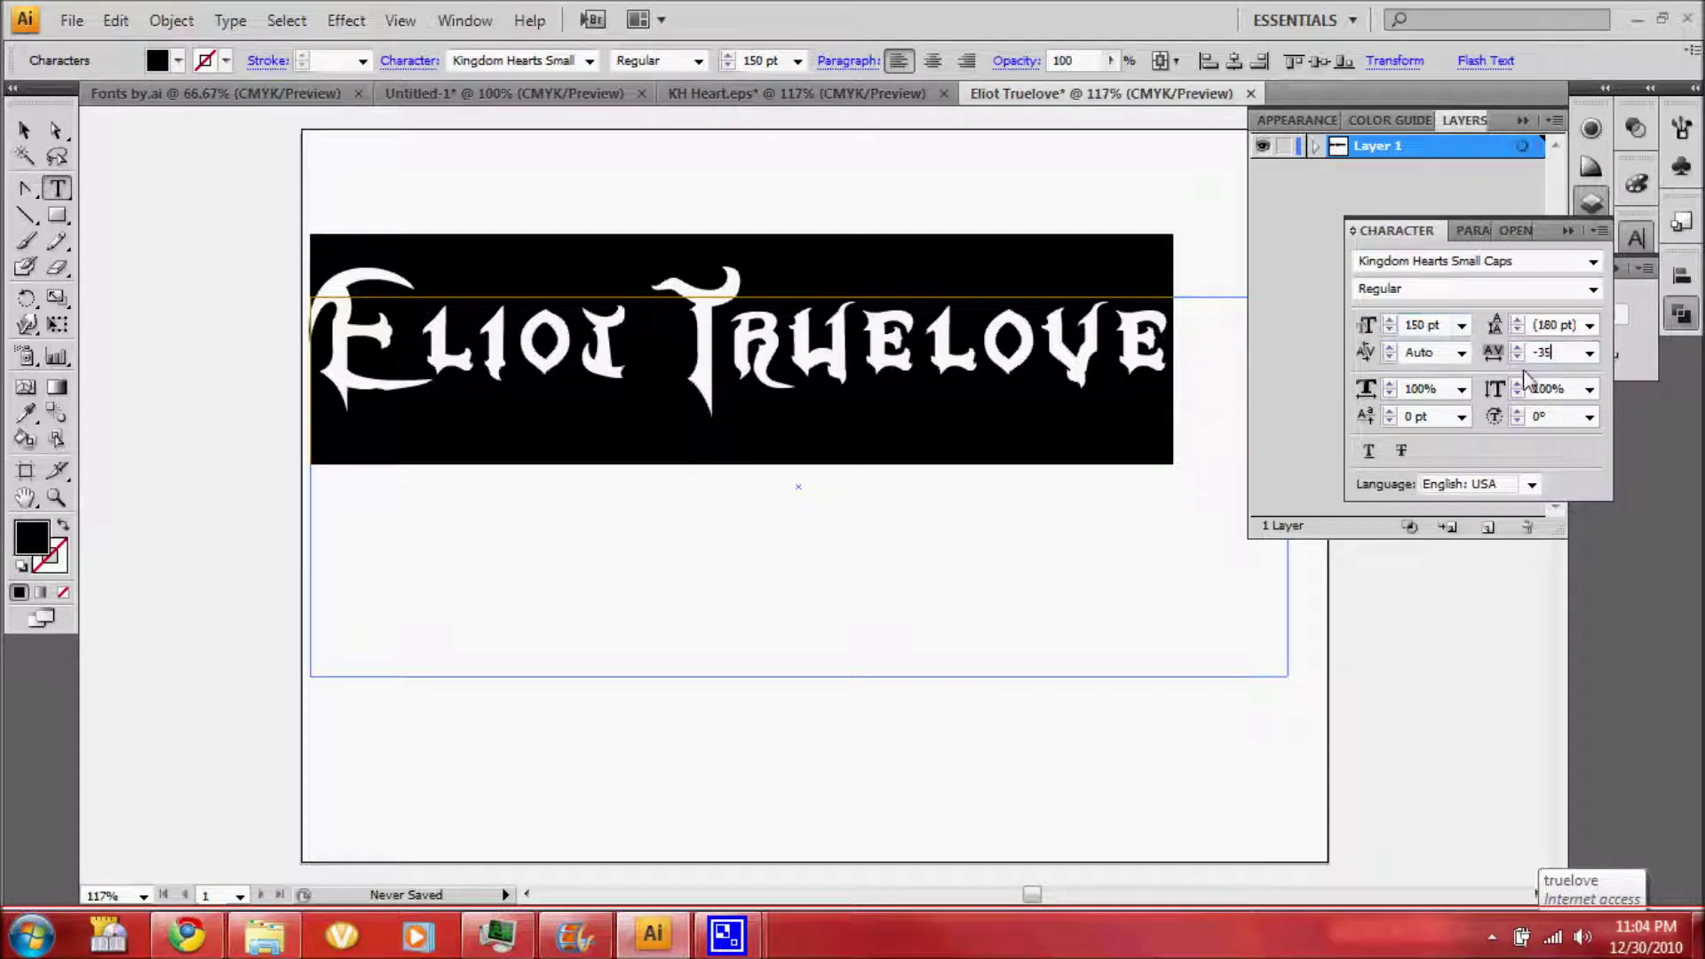
key(Return)
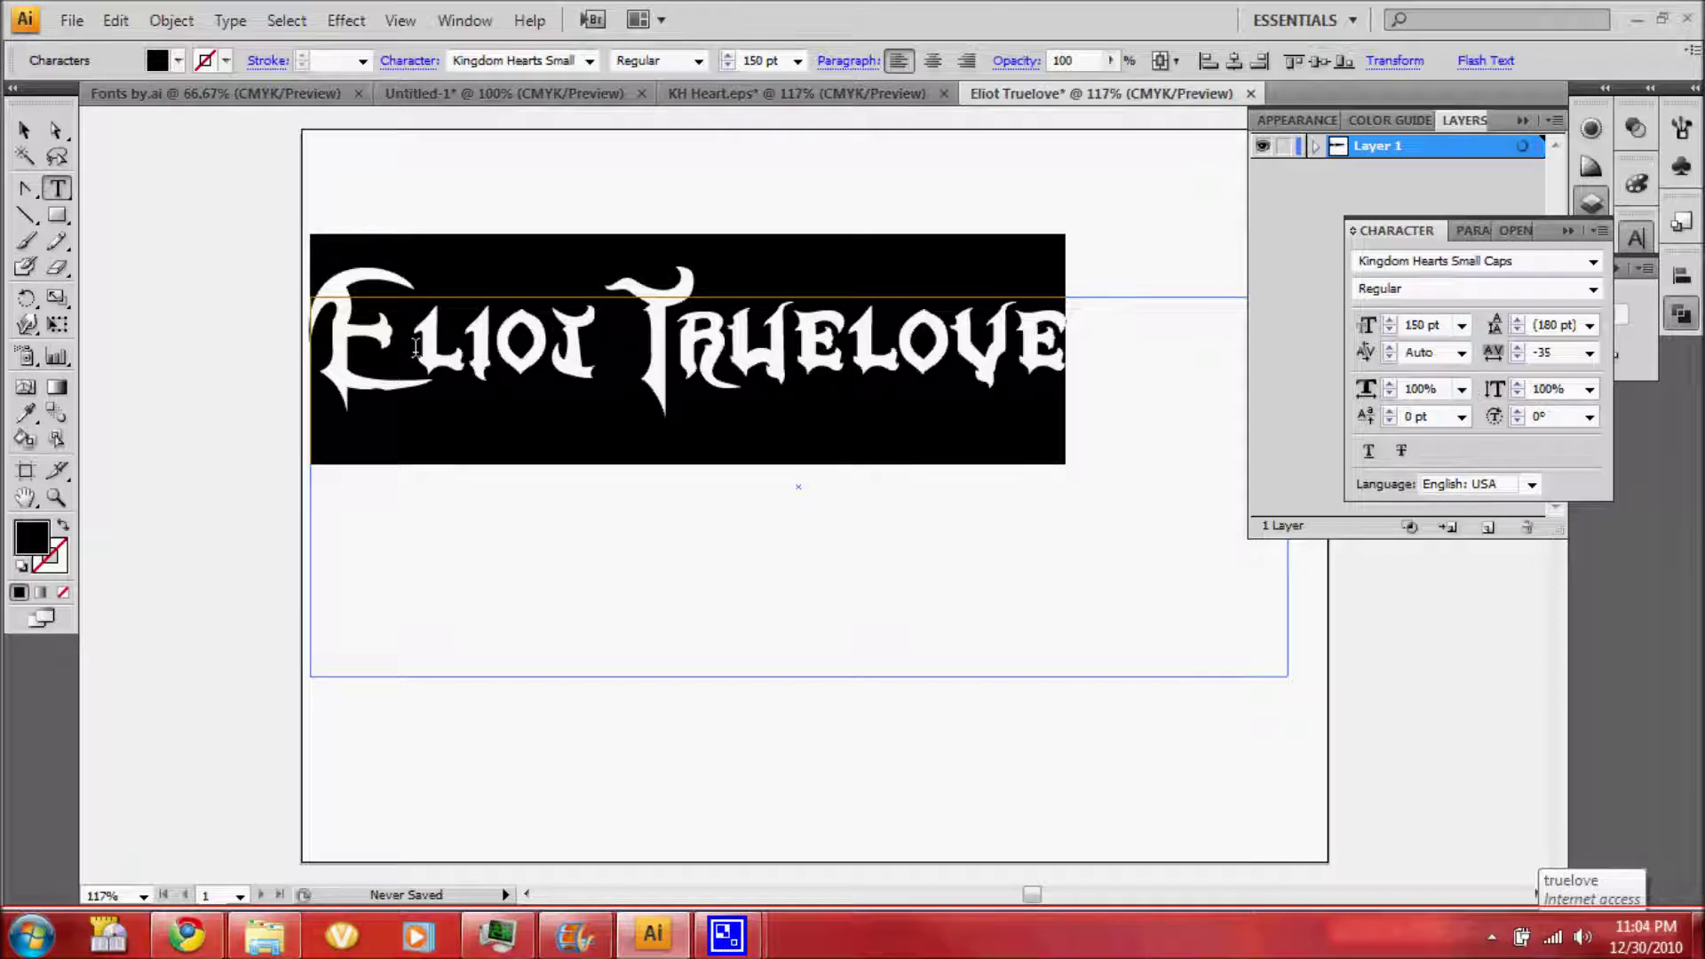
click(1590, 353)
click(1565, 393)
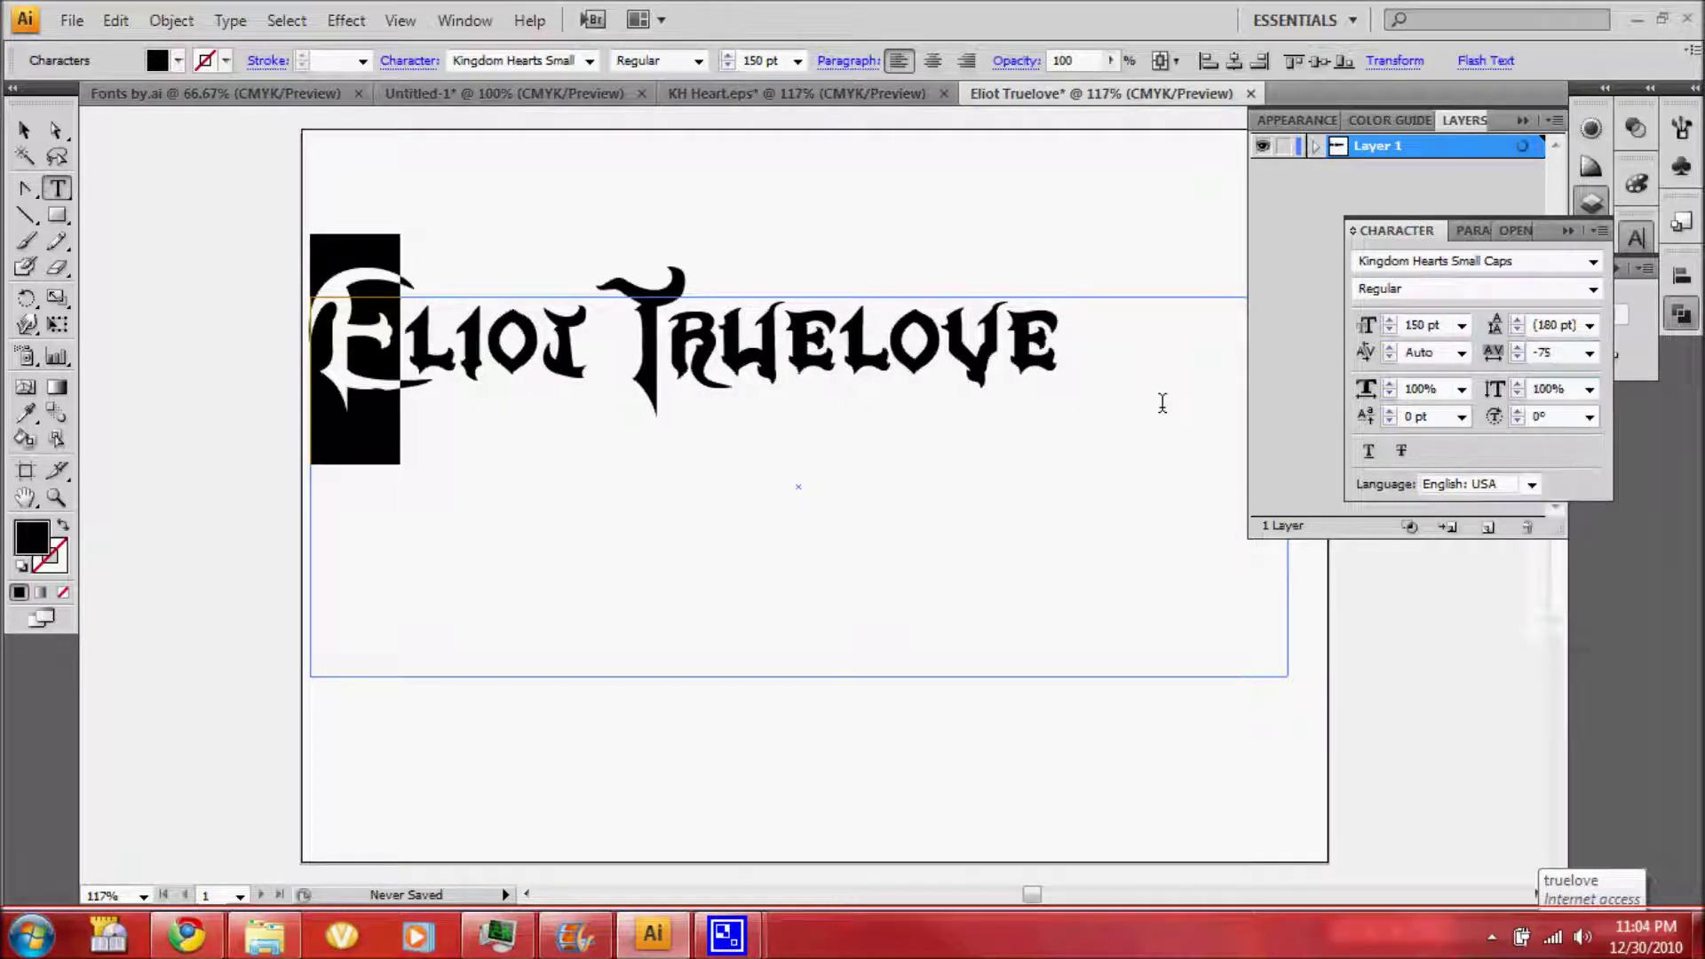
click(23, 129)
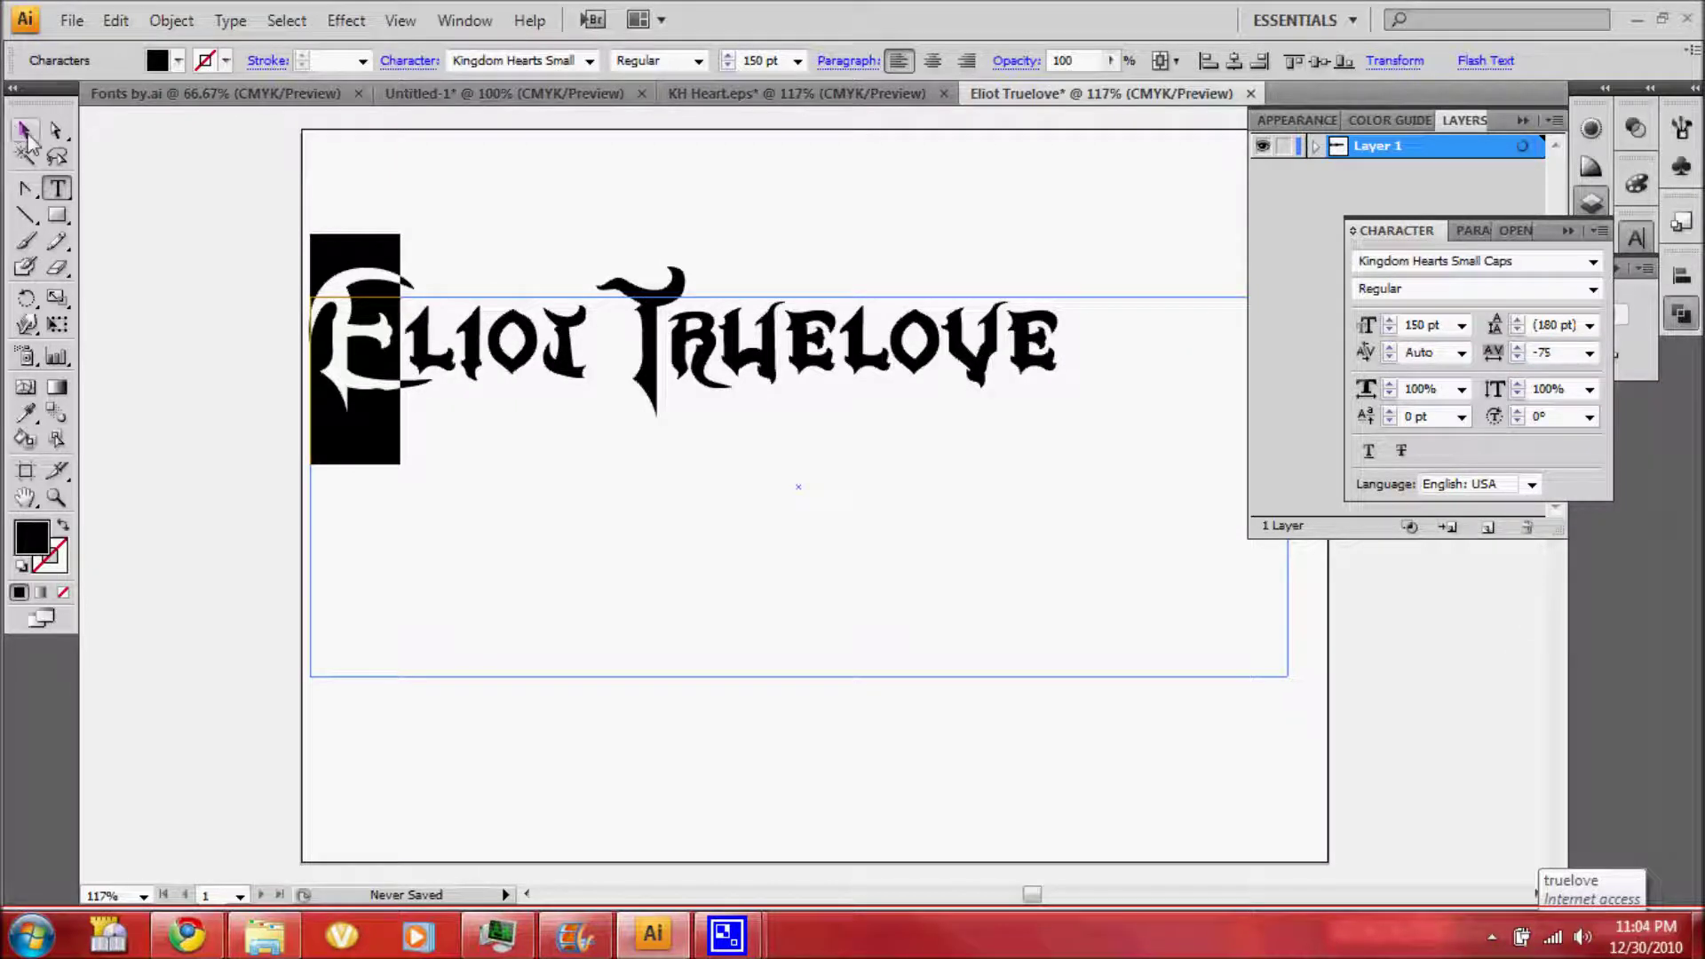
Centre the text, convert it to outlines, and merge the letters into one compound path
click(929, 61)
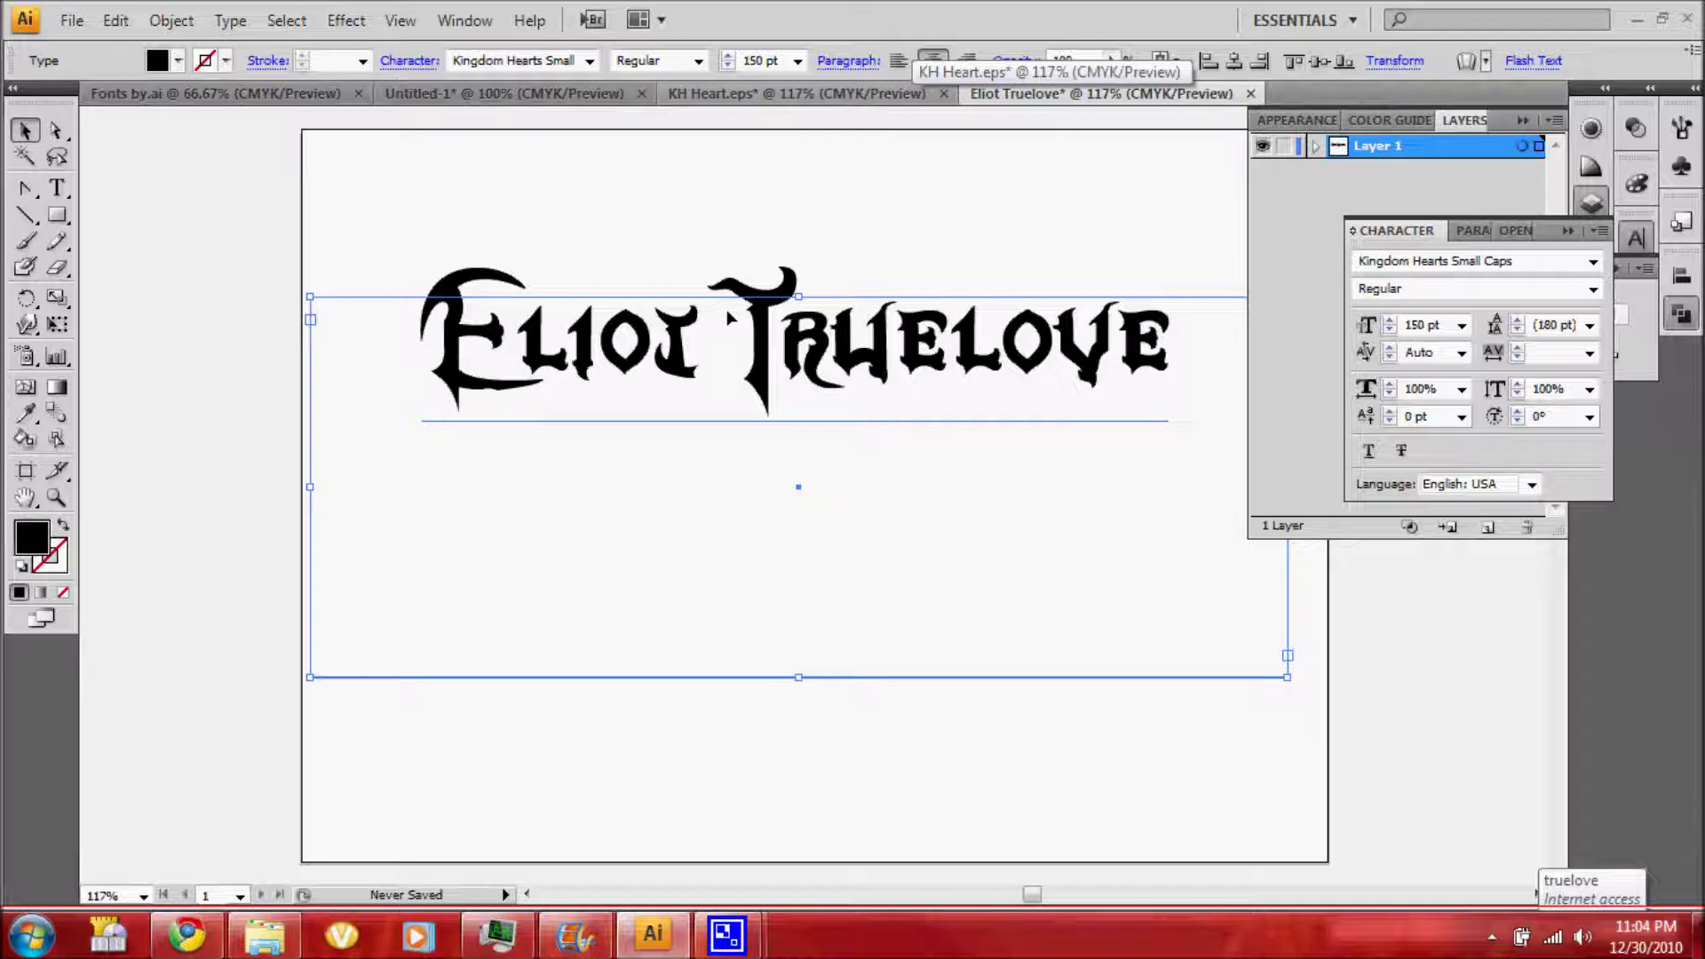
right_click(754, 322)
click(801, 498)
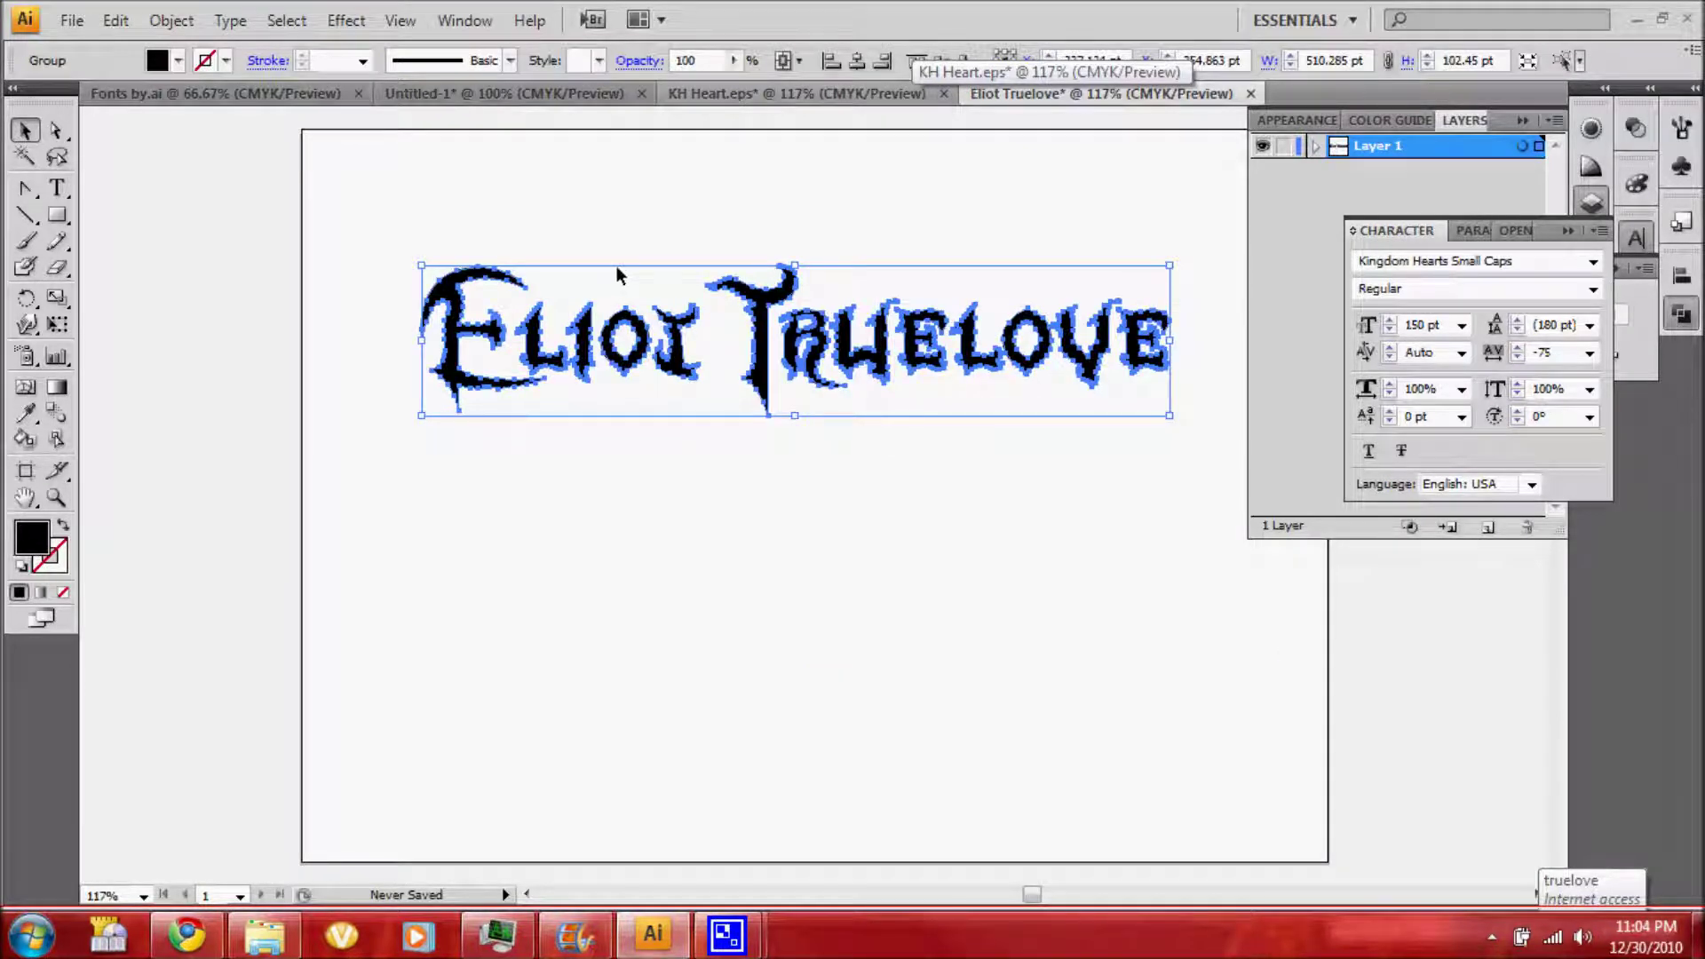
click(172, 20)
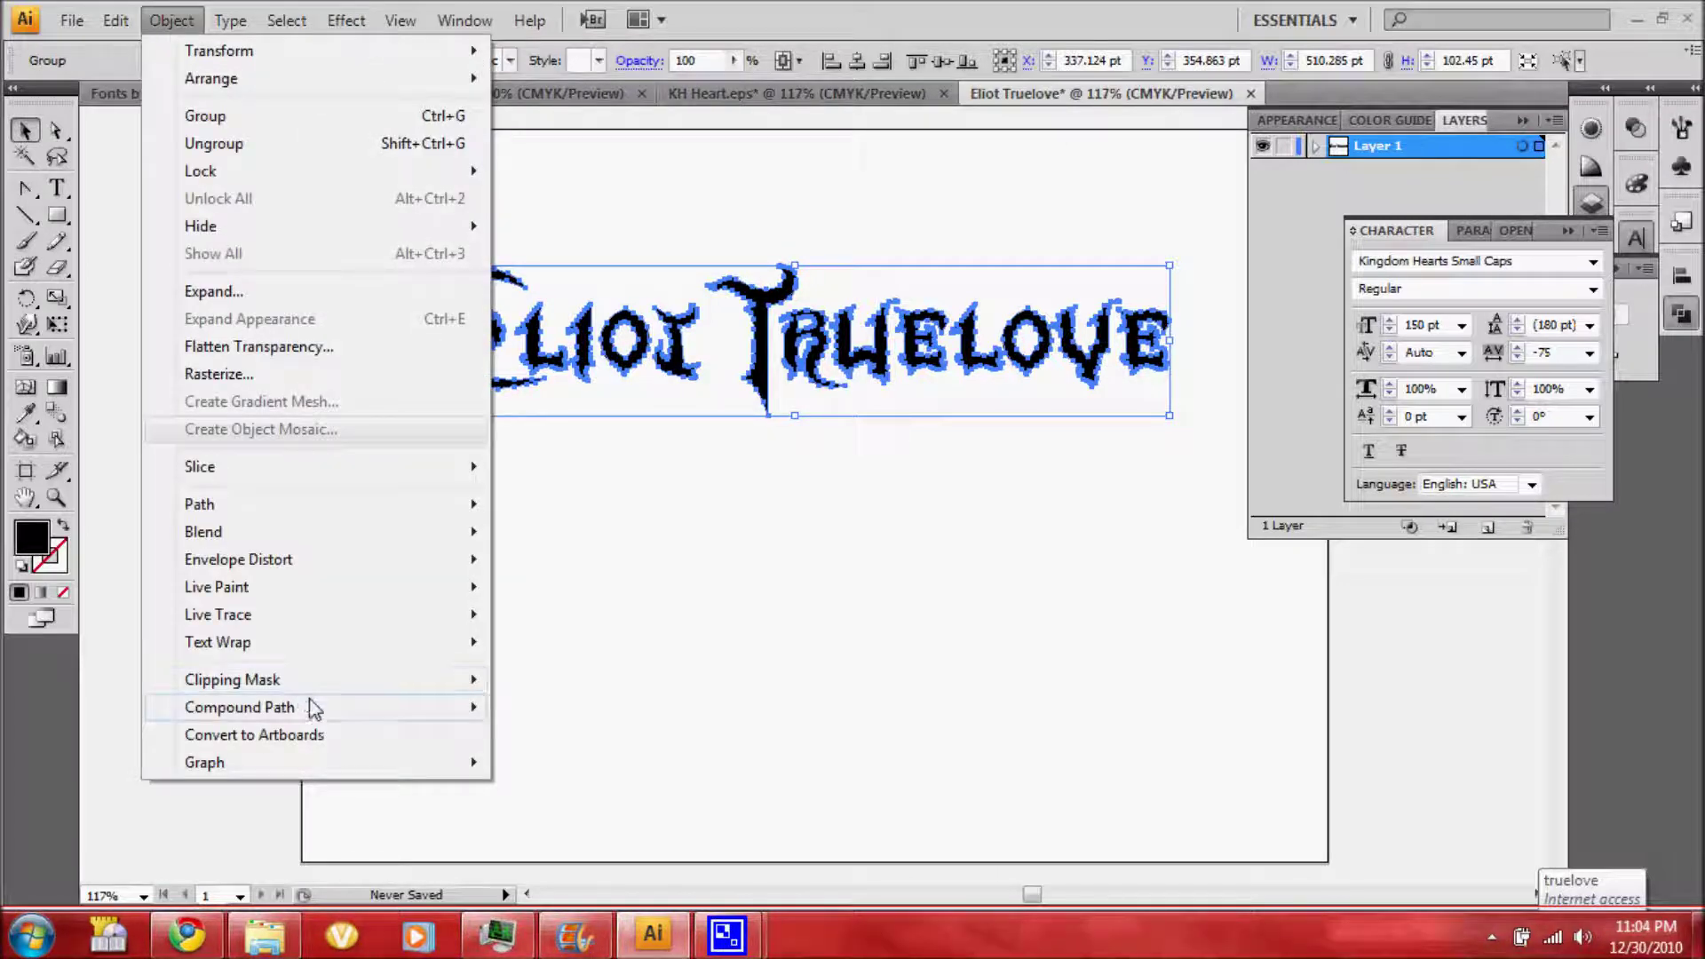
mouse_move(354, 704)
click(544, 706)
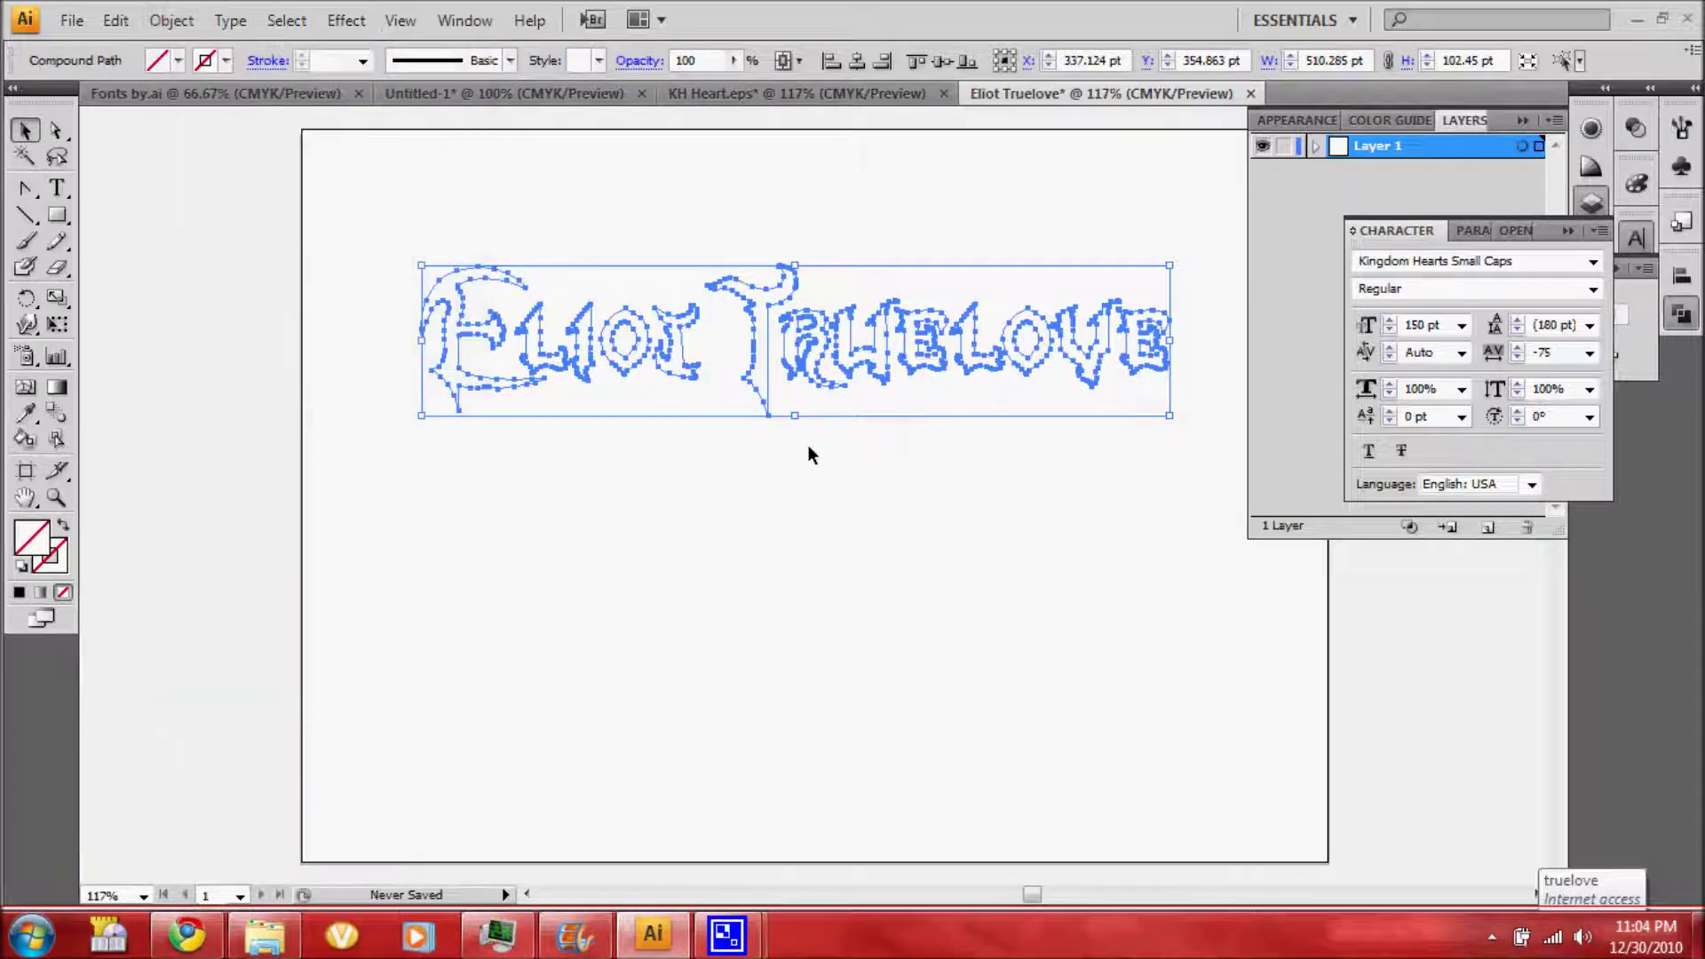
click(1296, 120)
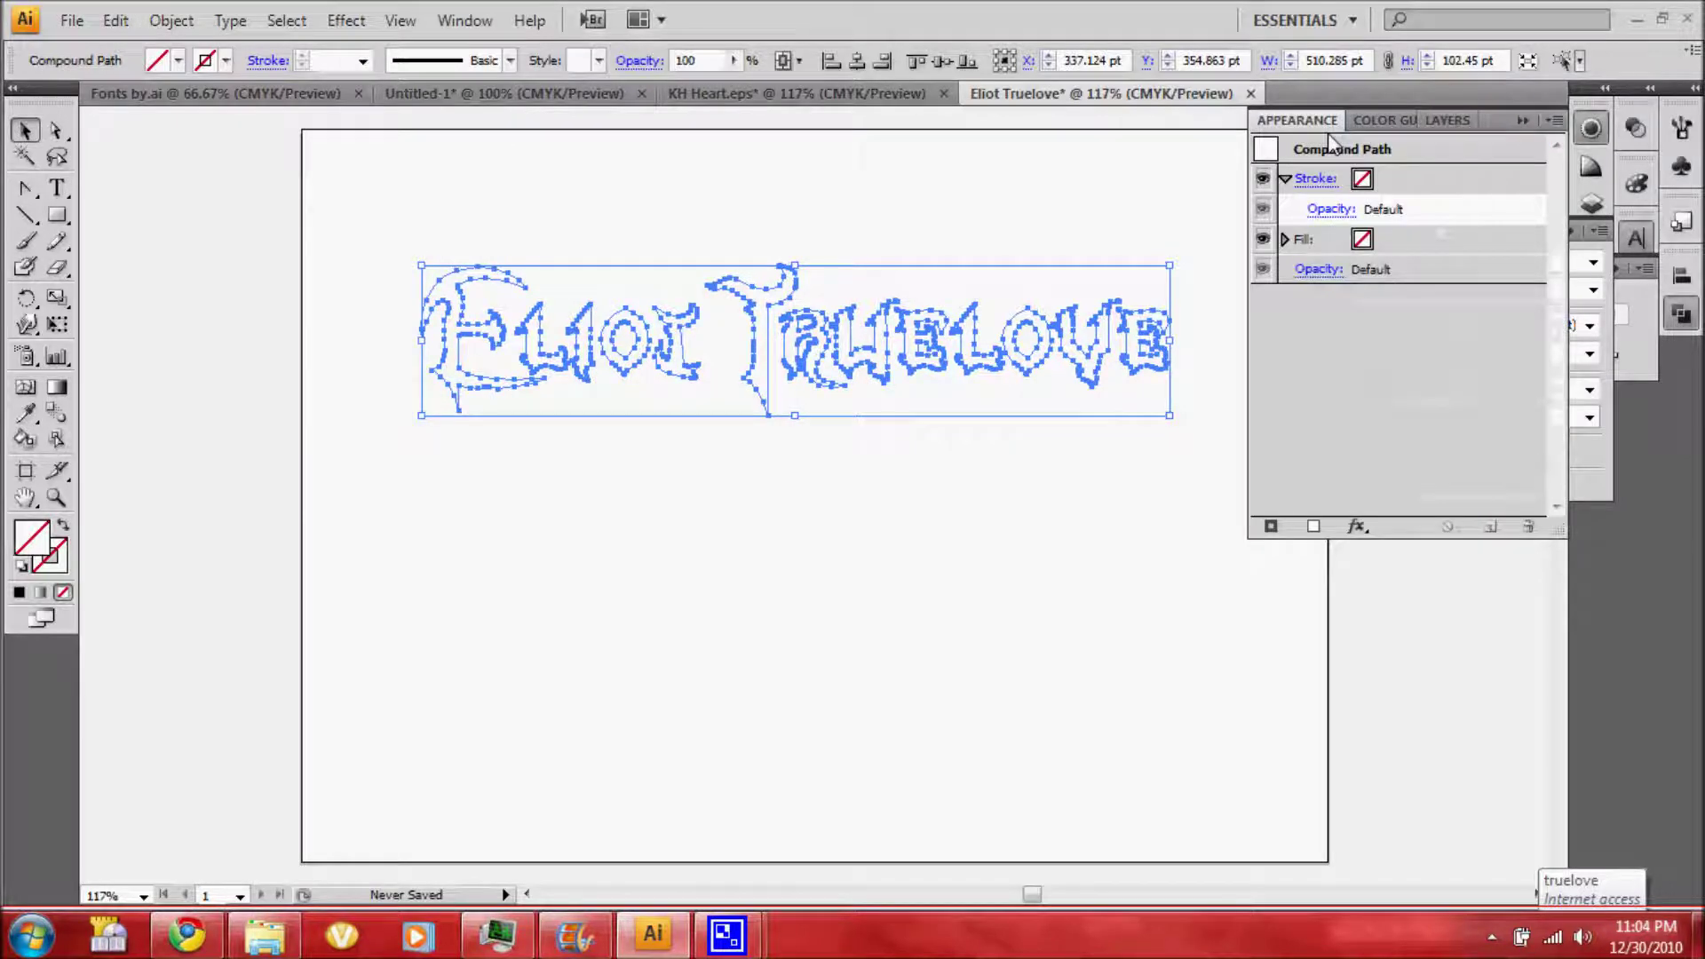
Fill the lettering with a grey gradient set to a 90° angle
click(1363, 247)
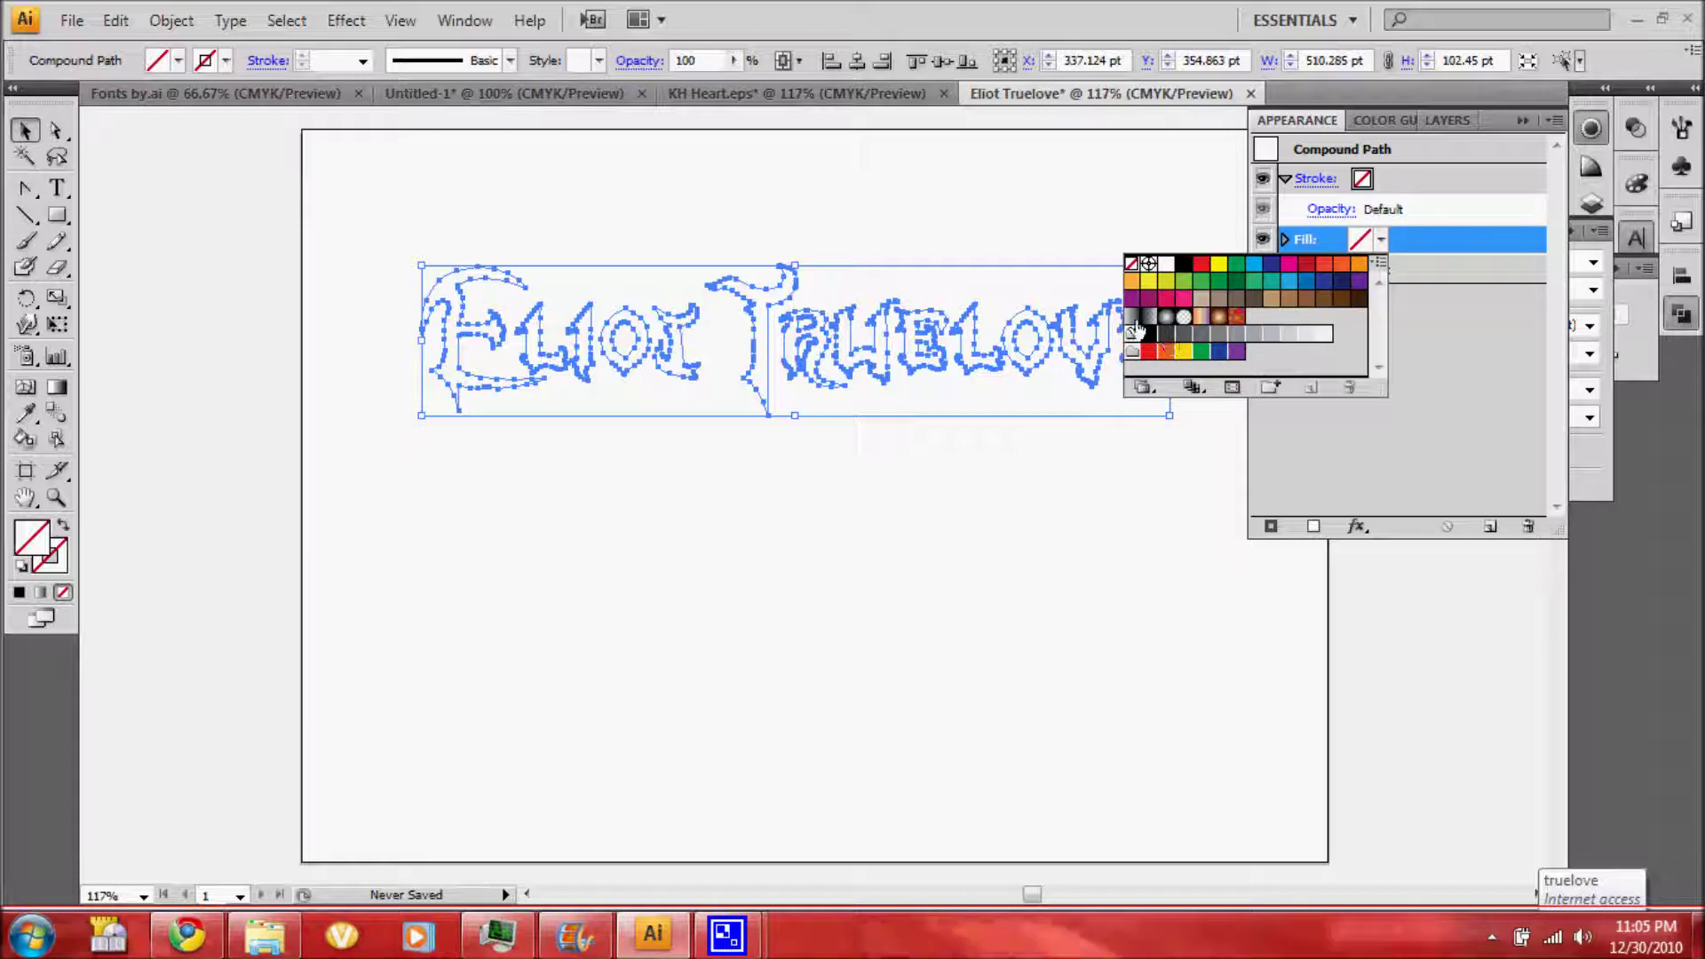
click(1134, 319)
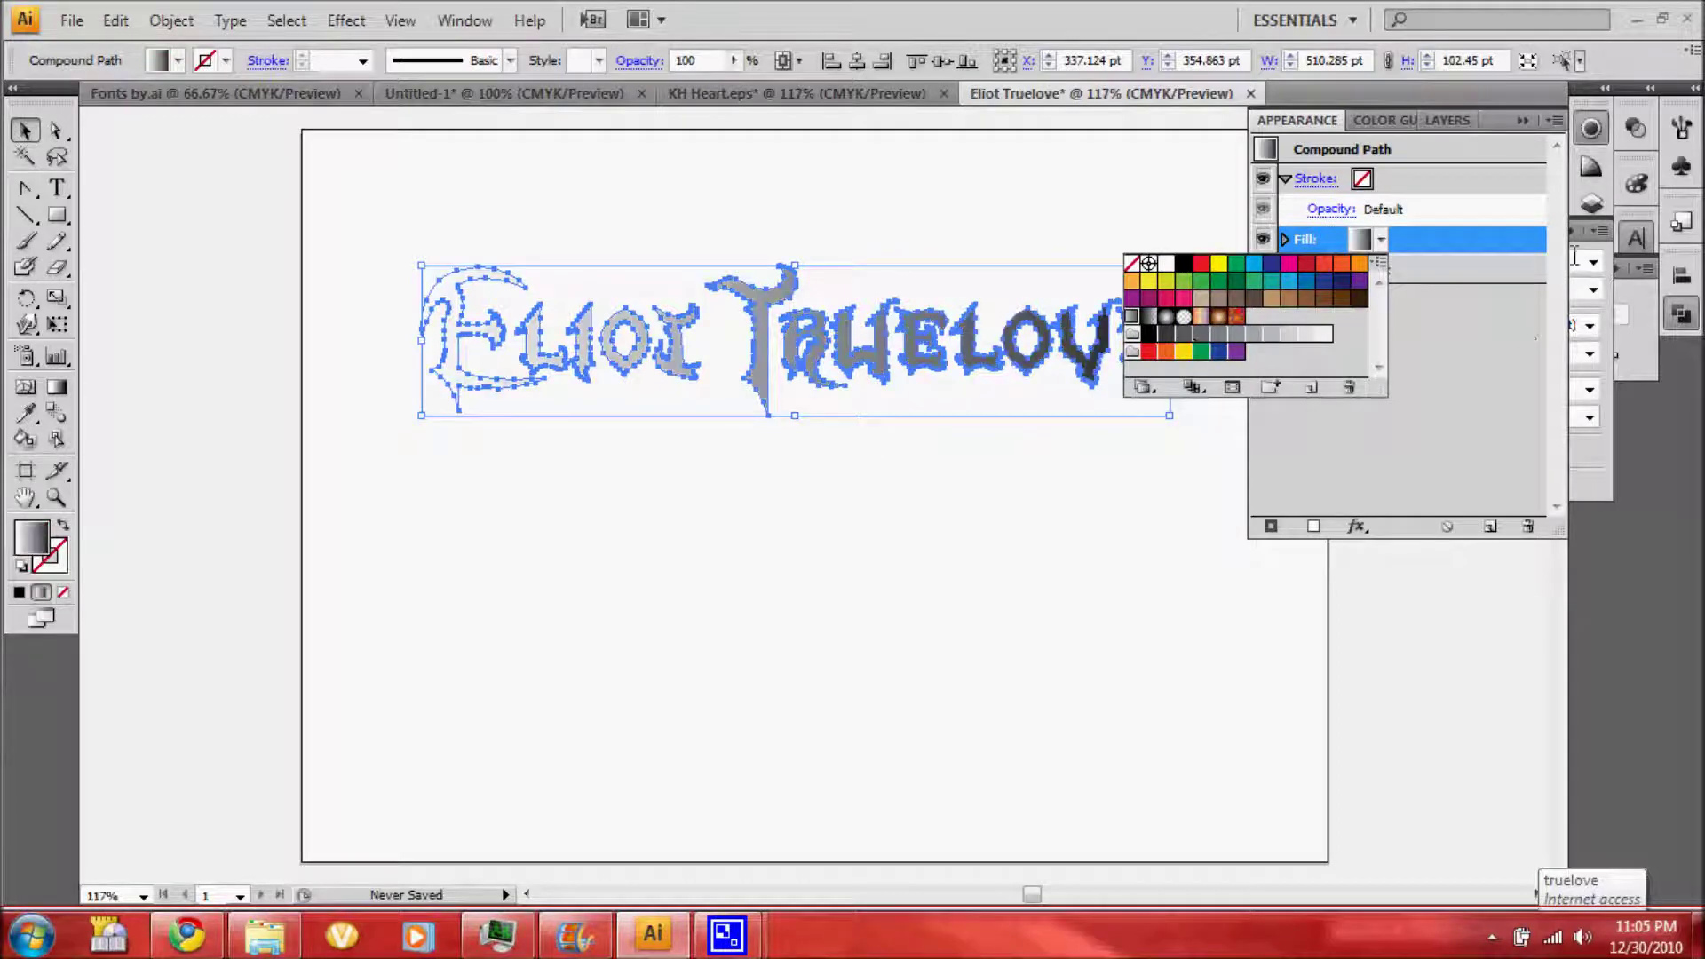
click(1600, 231)
click(1572, 240)
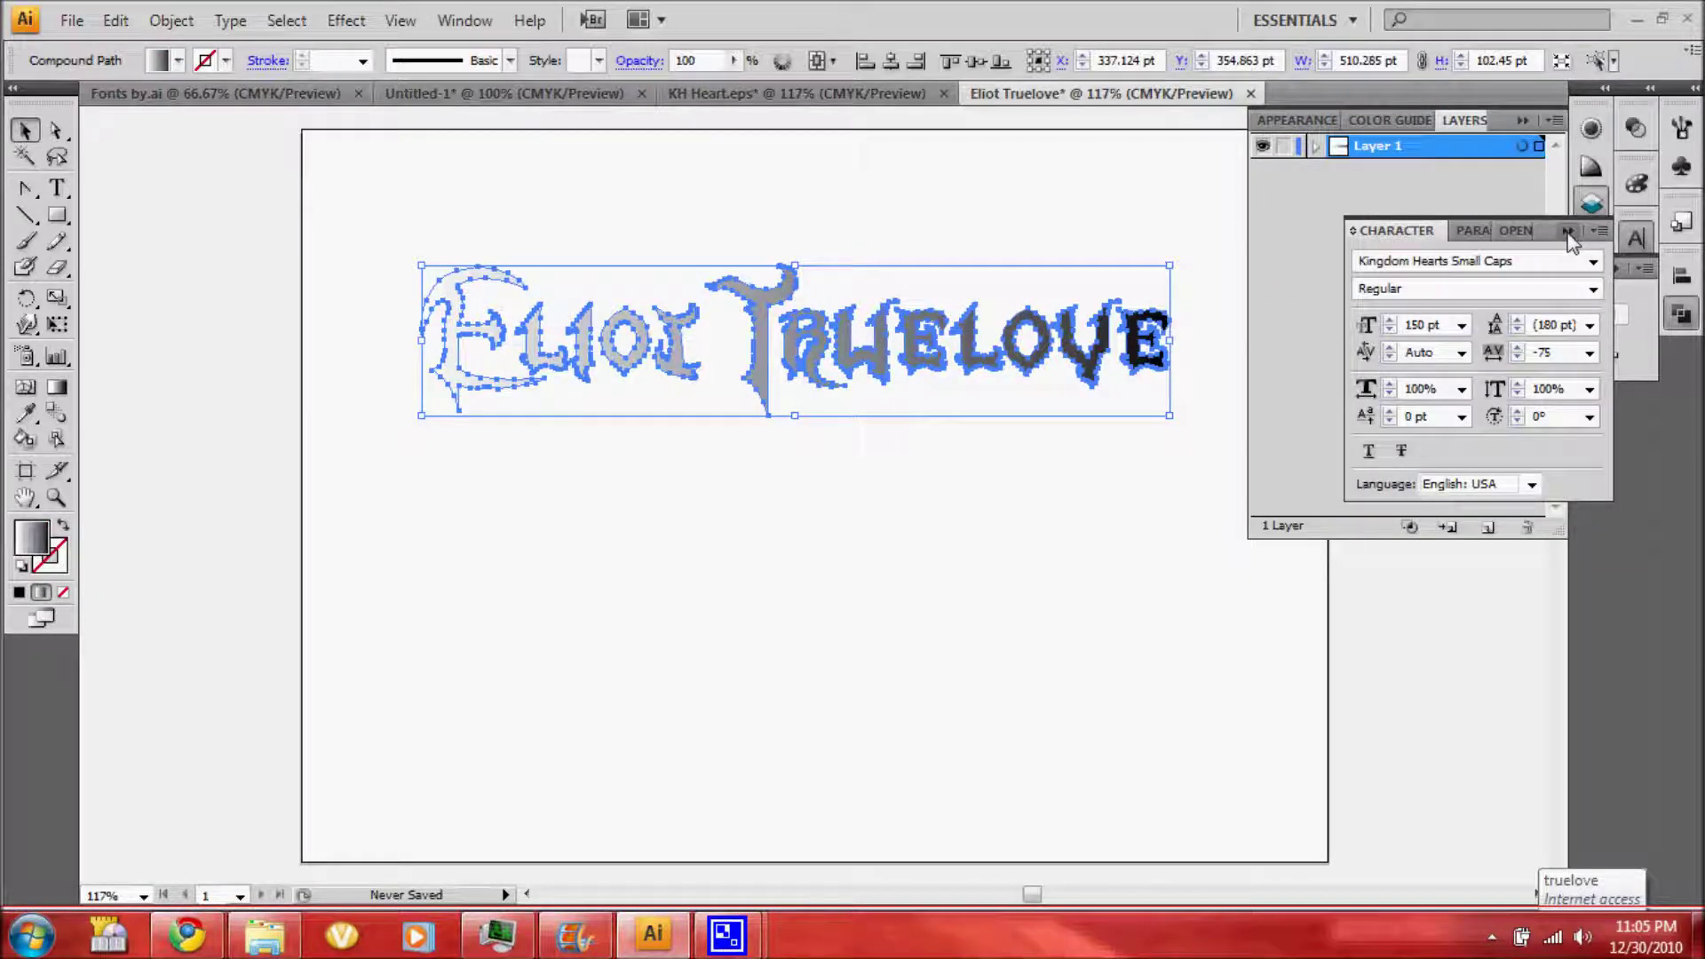
click(1567, 232)
click(1590, 295)
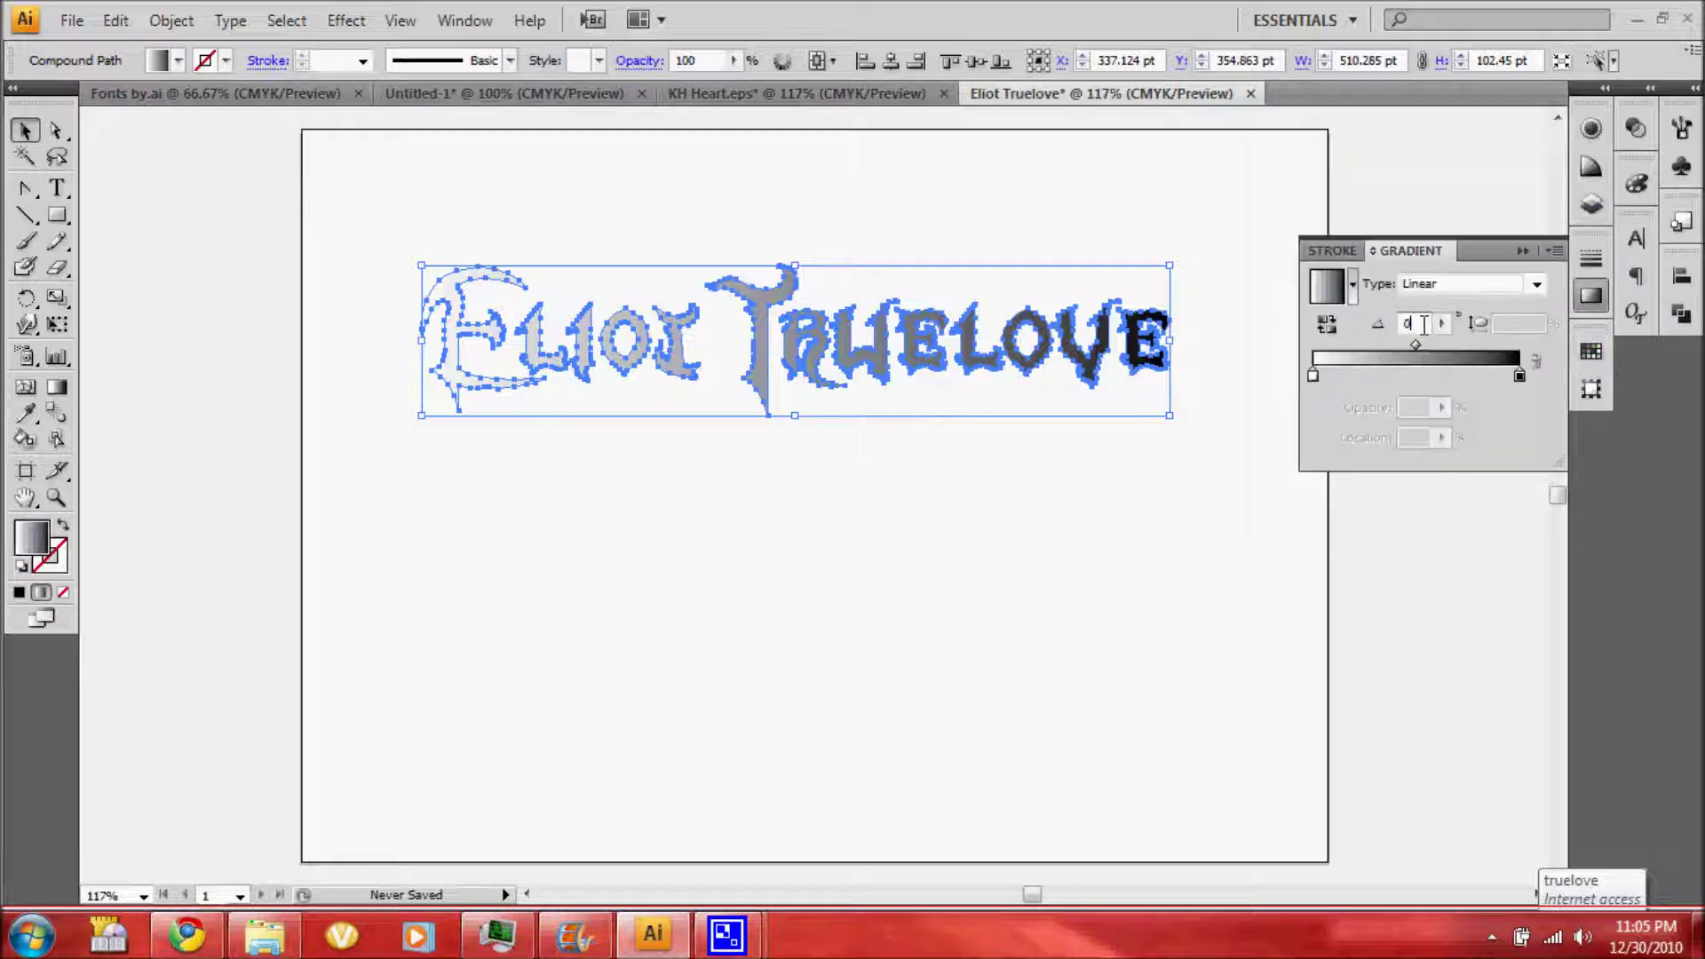
text(90)
key(Return)
Set the gradient stops to light grey, black and dark grey, moving the light stop to about 40%
double_click(1312, 375)
click(1555, 486)
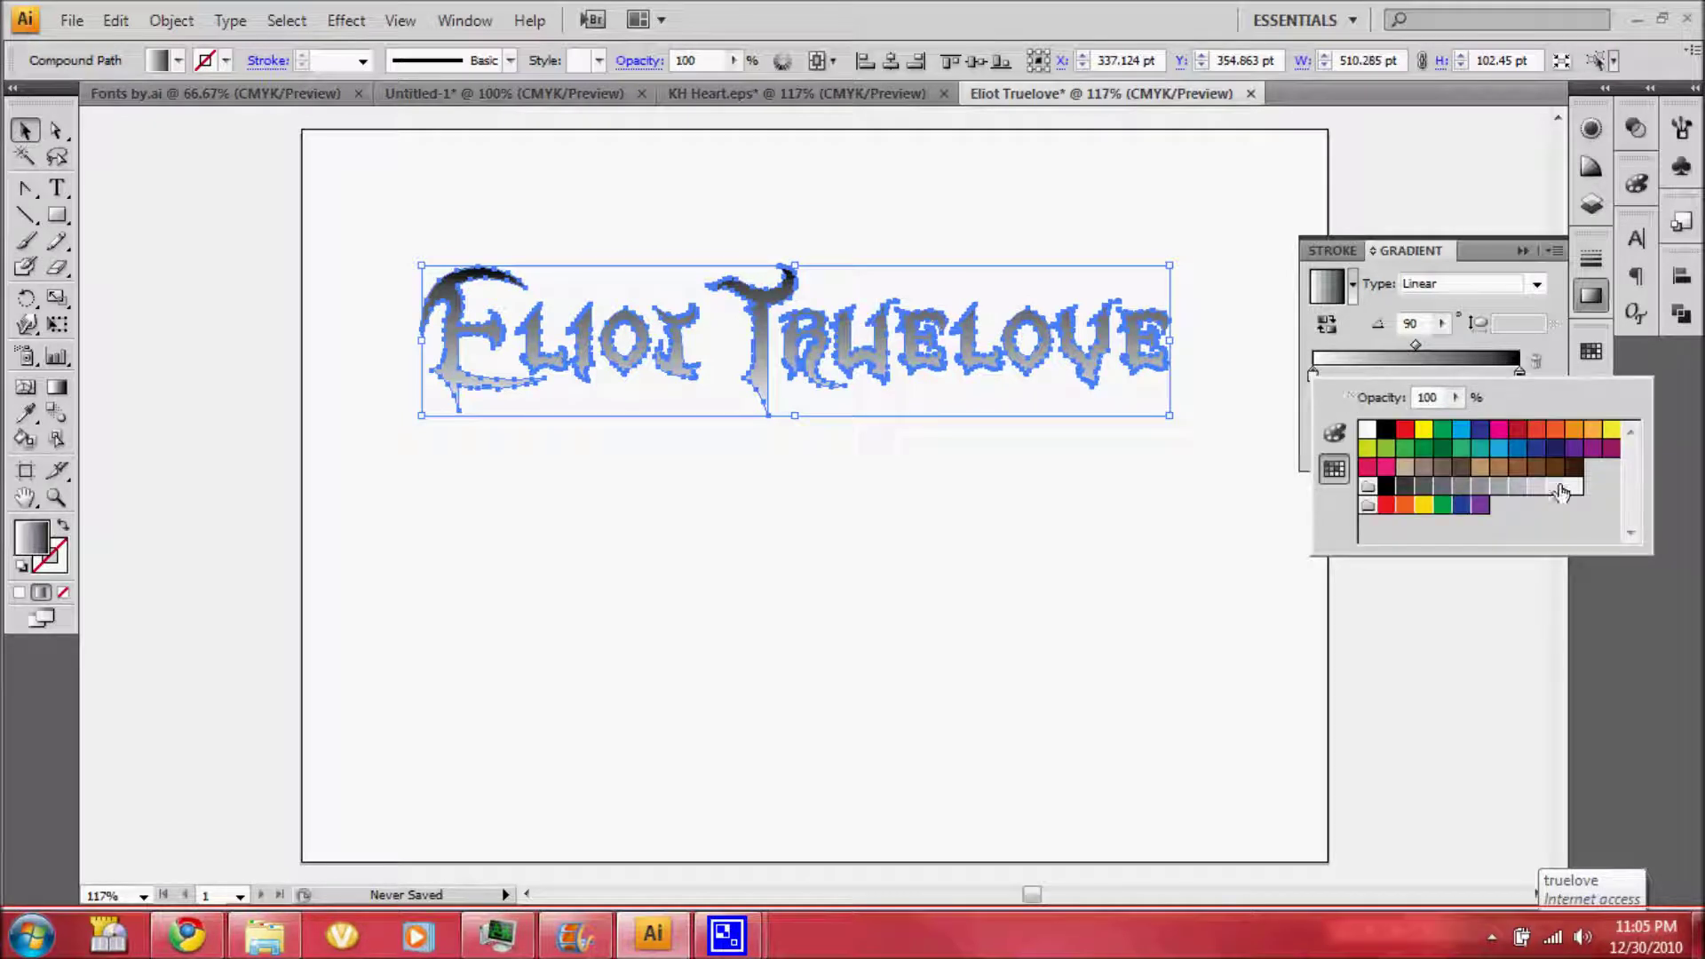
double_click(1520, 371)
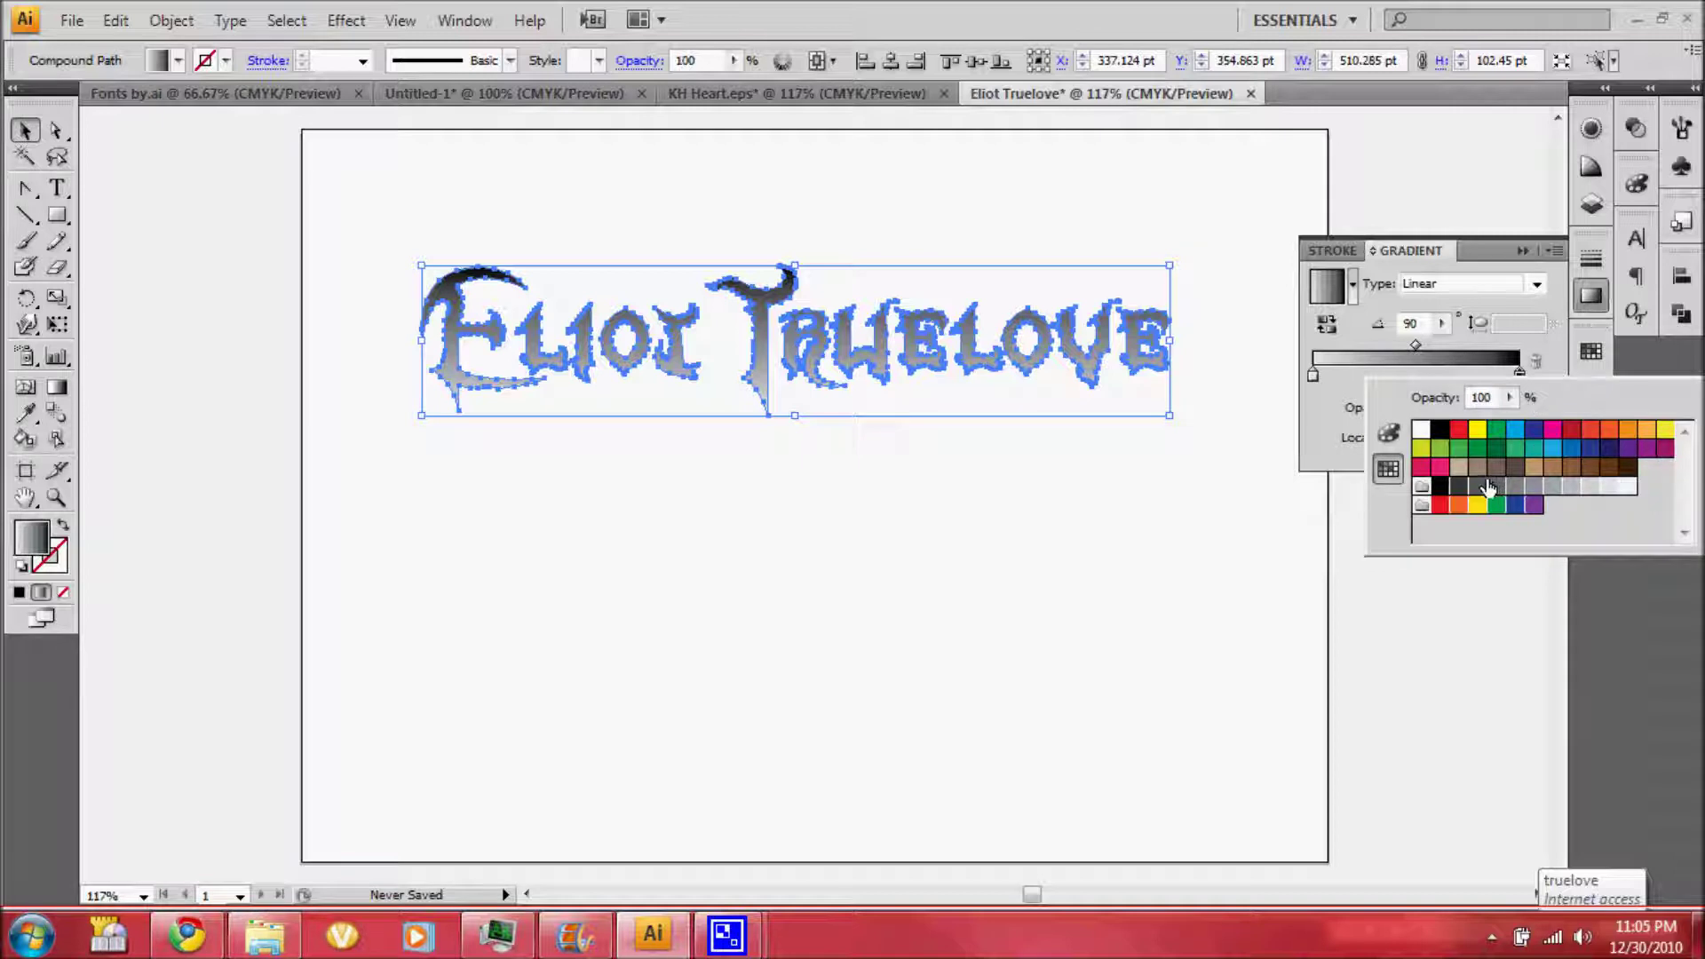
click(1459, 493)
click(1480, 373)
double_click(1480, 371)
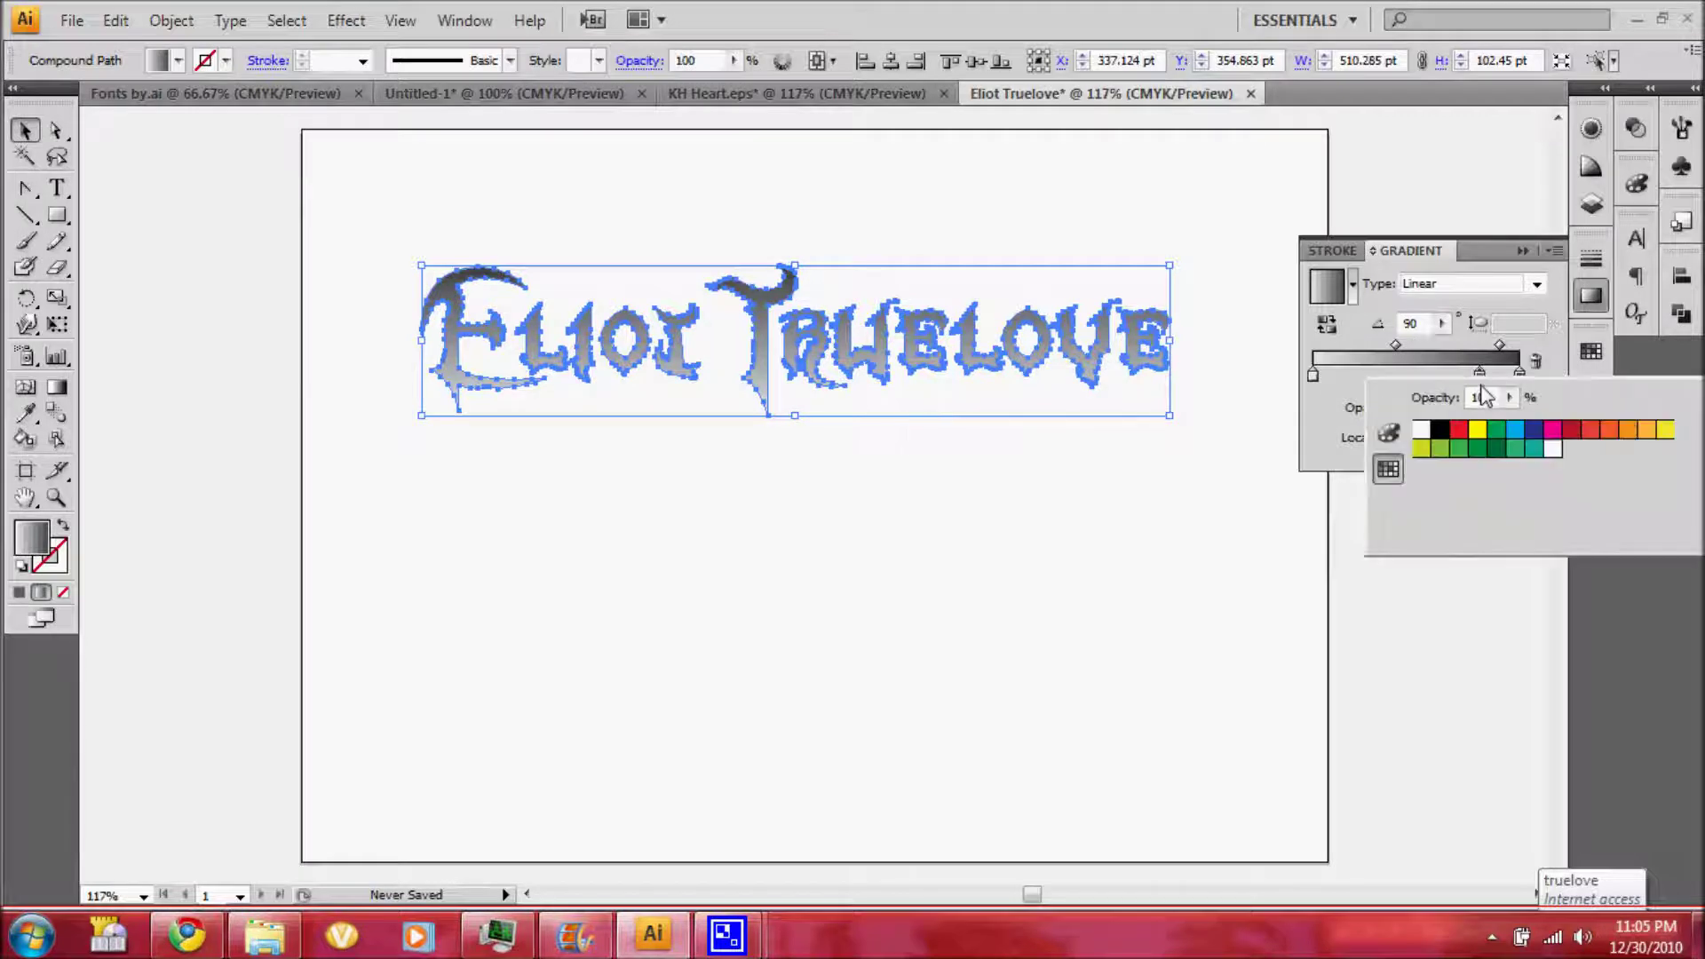
click(1440, 430)
drag(1315, 377, 1395, 380)
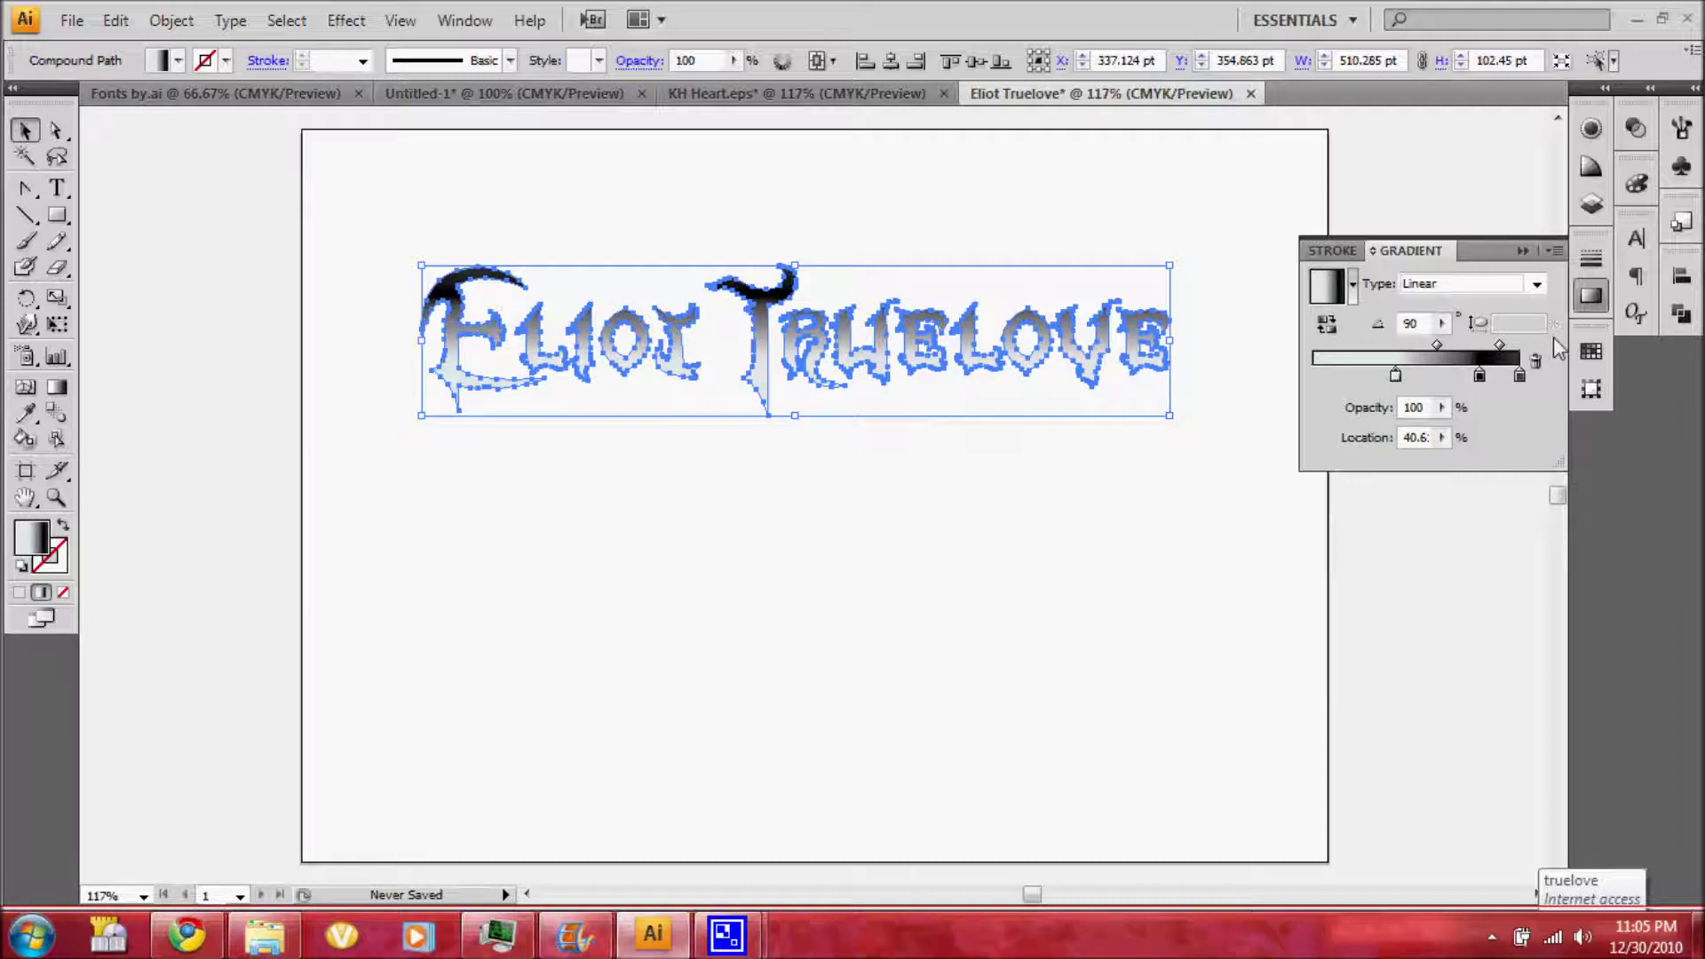
Duplicate the gradient fill and set the lower fill's dark stop location to 75%
click(1592, 208)
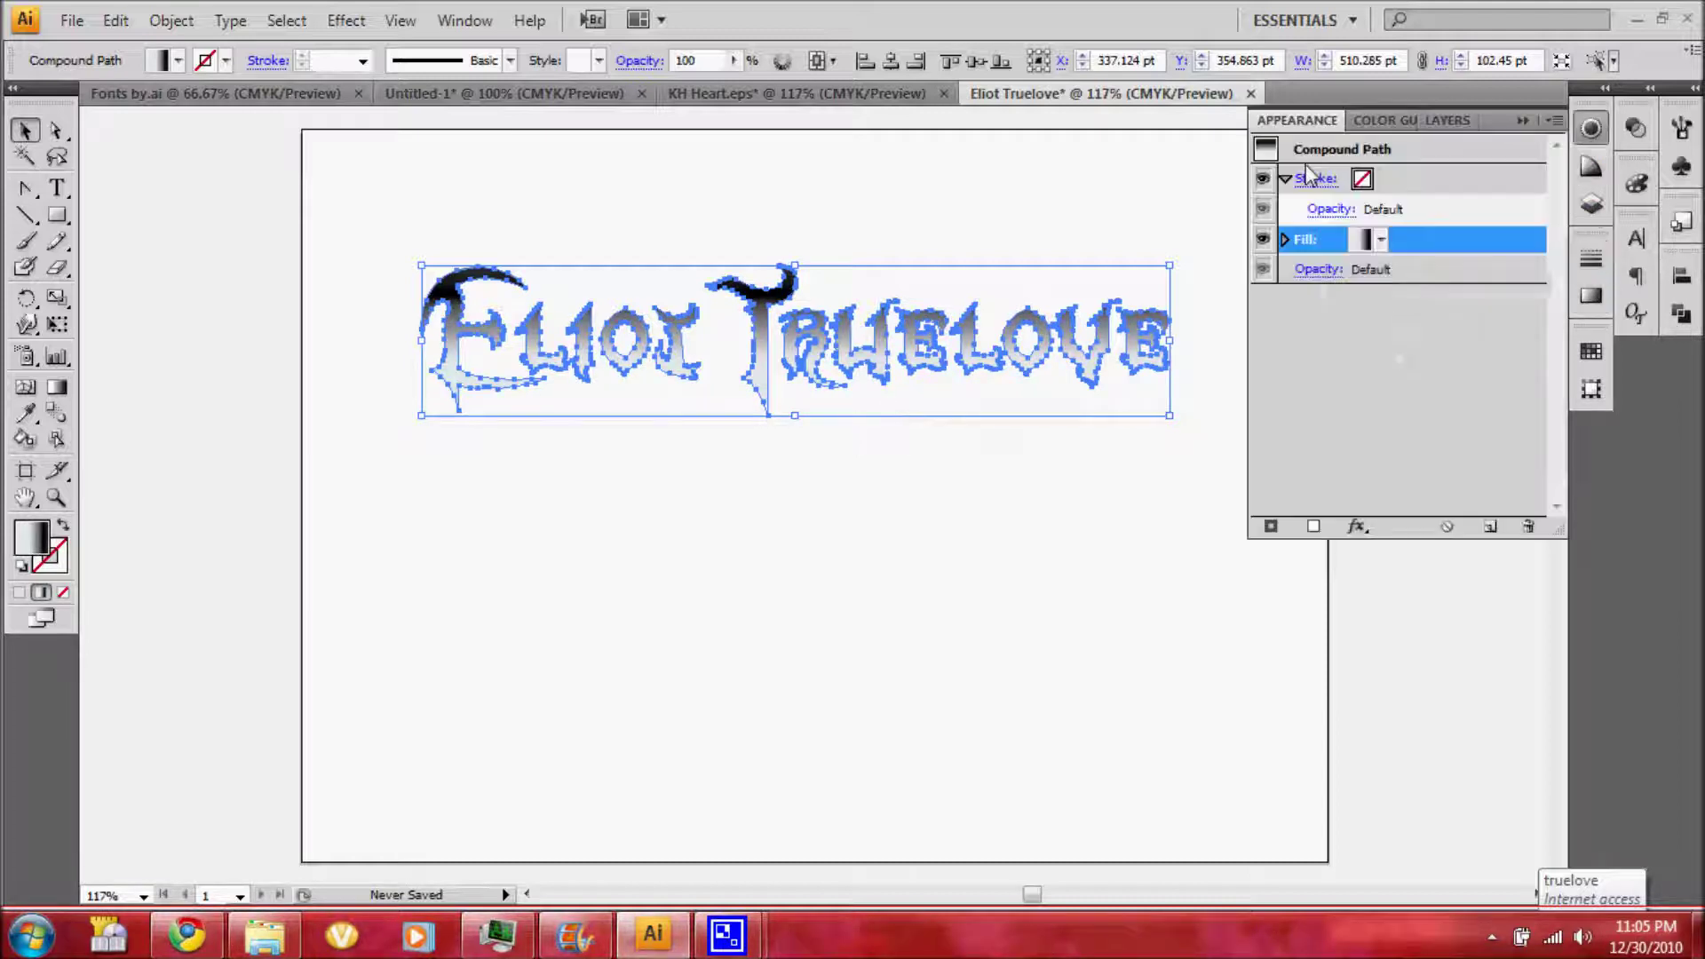
drag(1430, 236, 1421, 275)
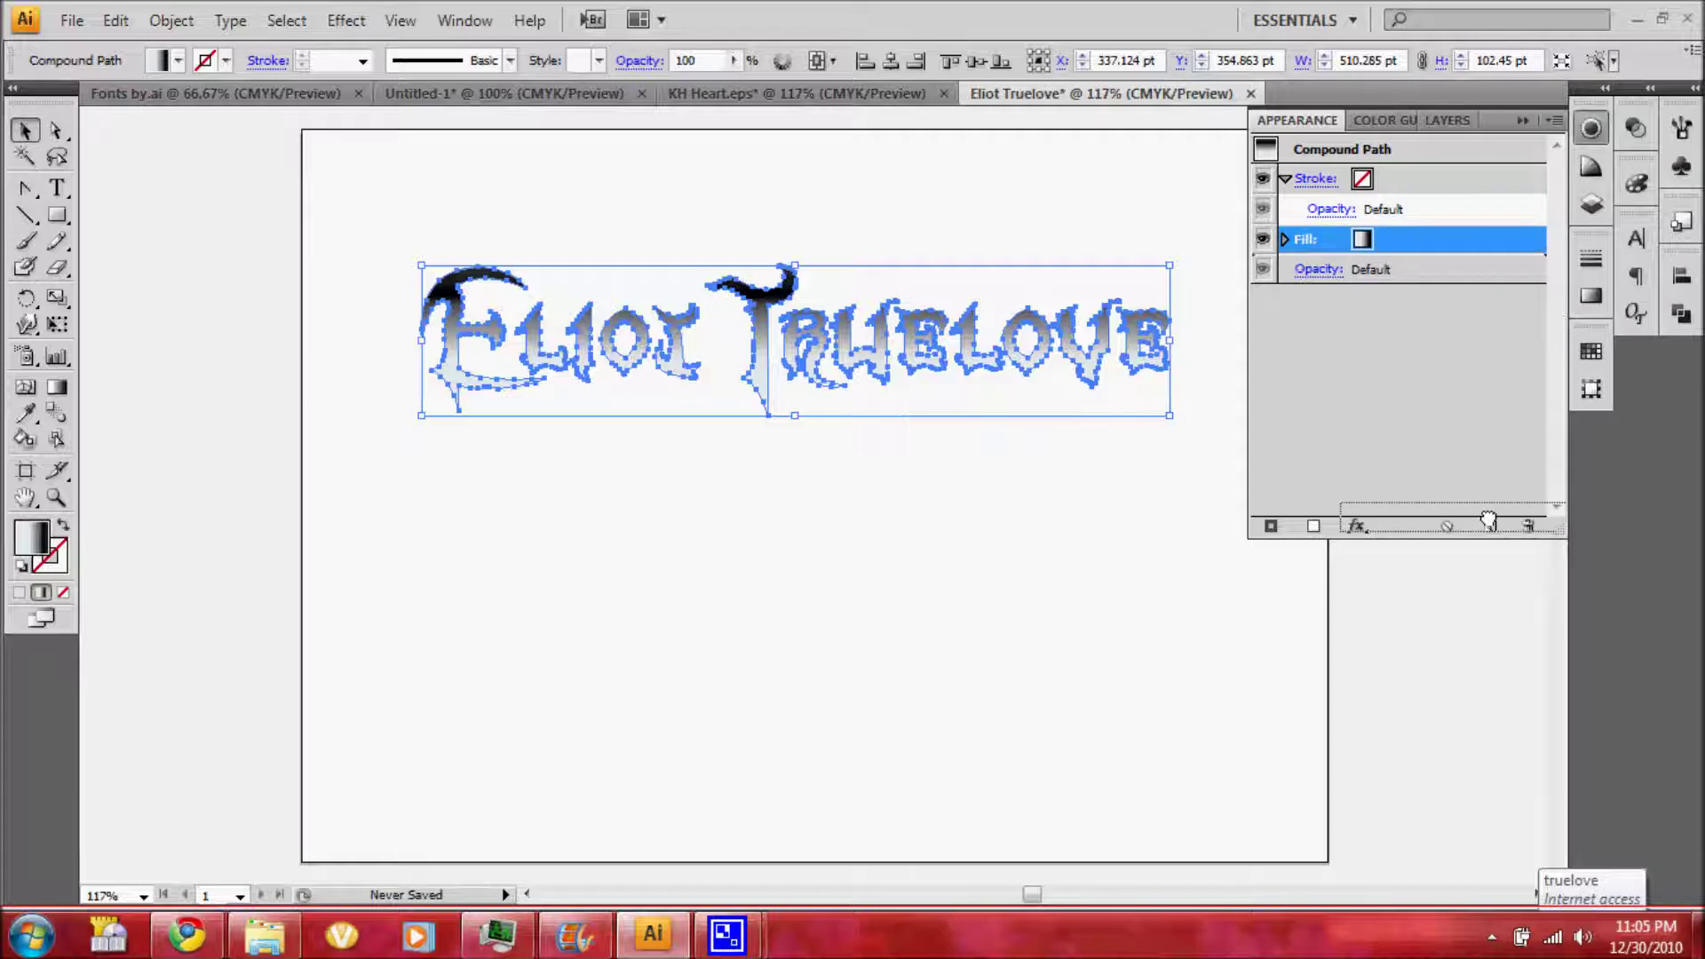
click(1383, 276)
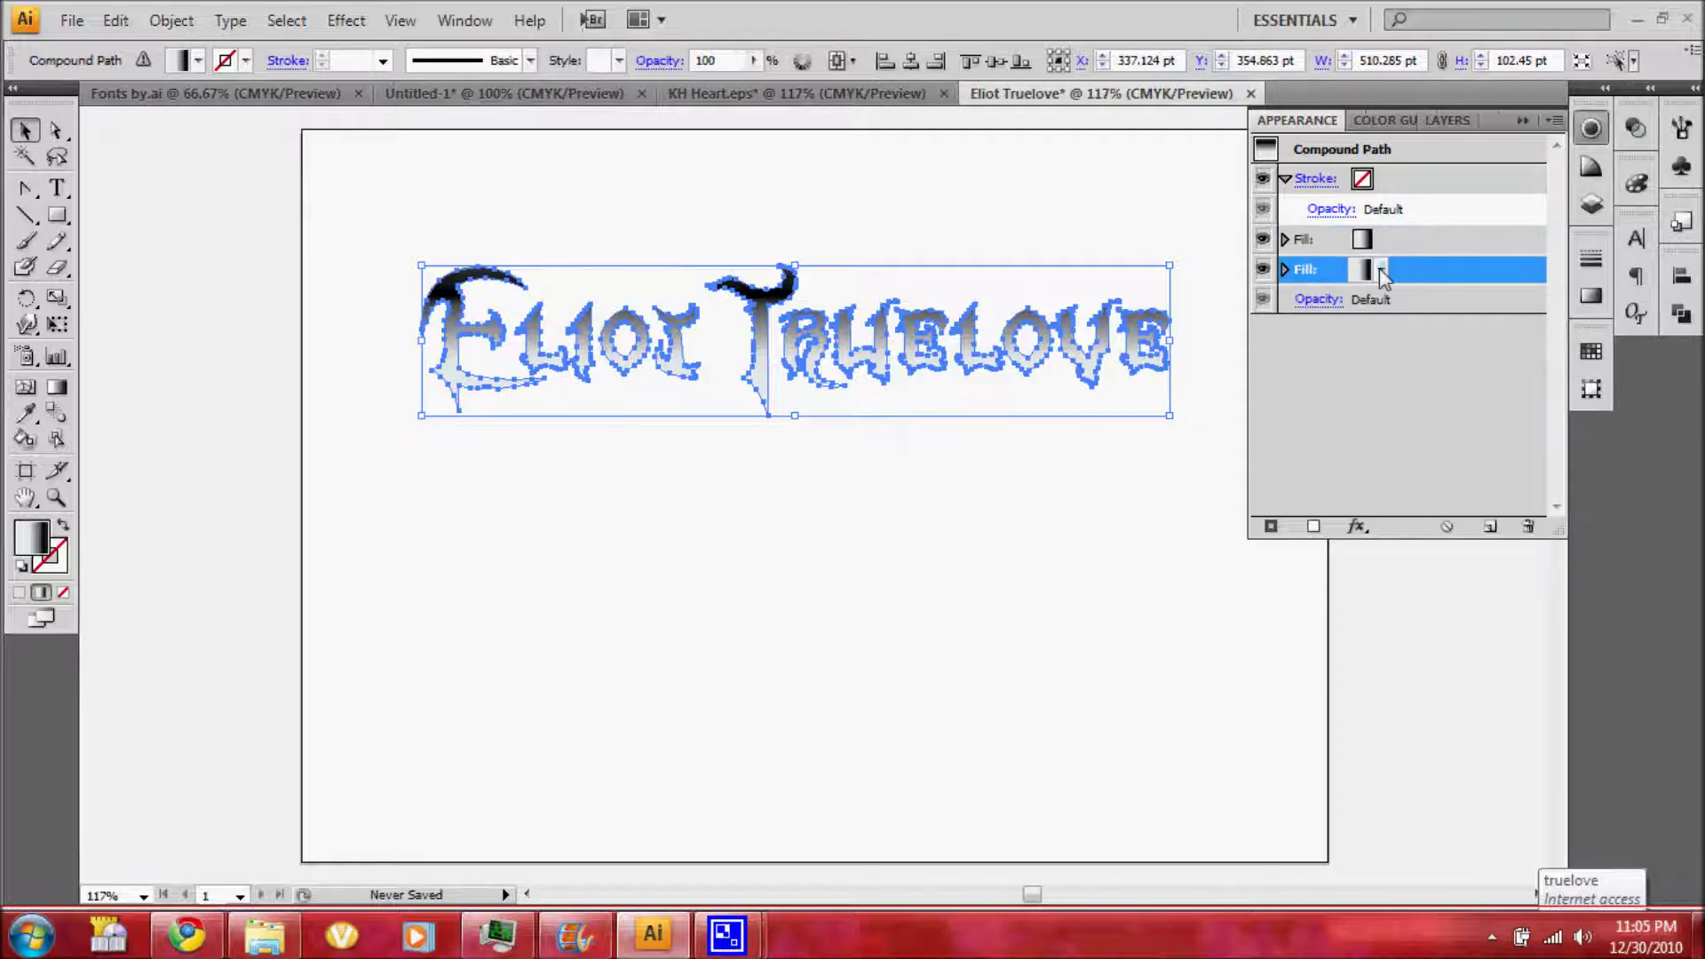
click(1383, 275)
click(1357, 280)
click(1359, 277)
click(1591, 296)
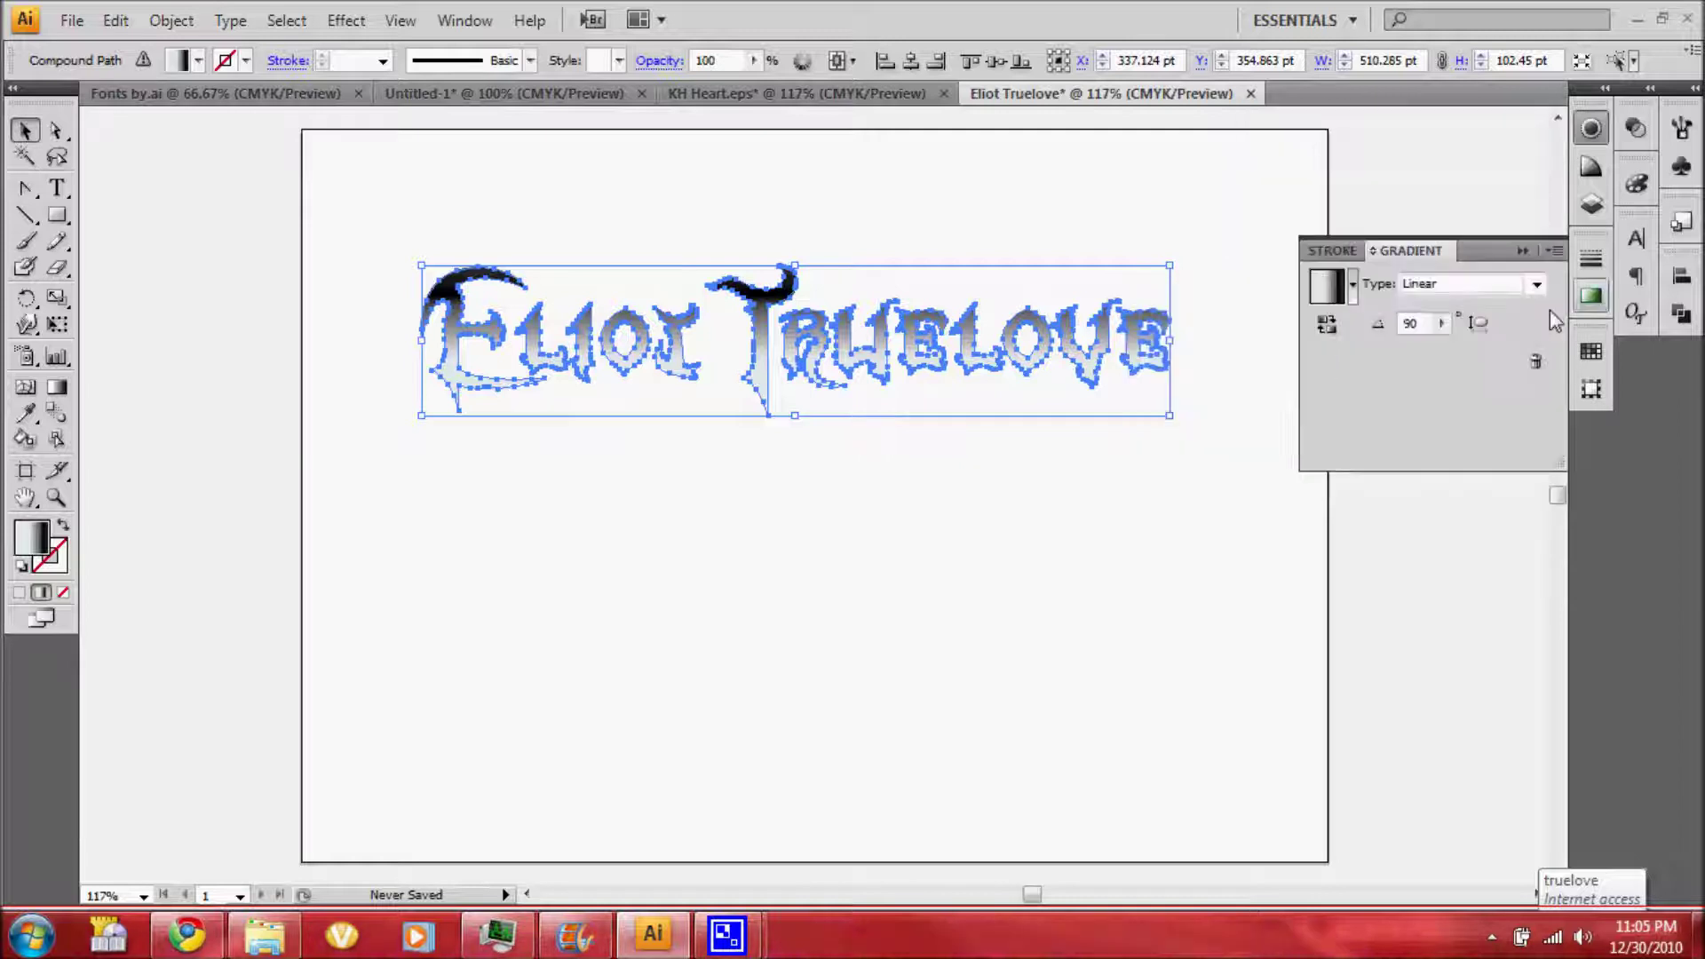
mouse_move(1397, 380)
mouse_down()
mouse_move(1519, 379)
mouse_move(1476, 391)
mouse_up()
double_click(1518, 377)
double_click(1421, 438)
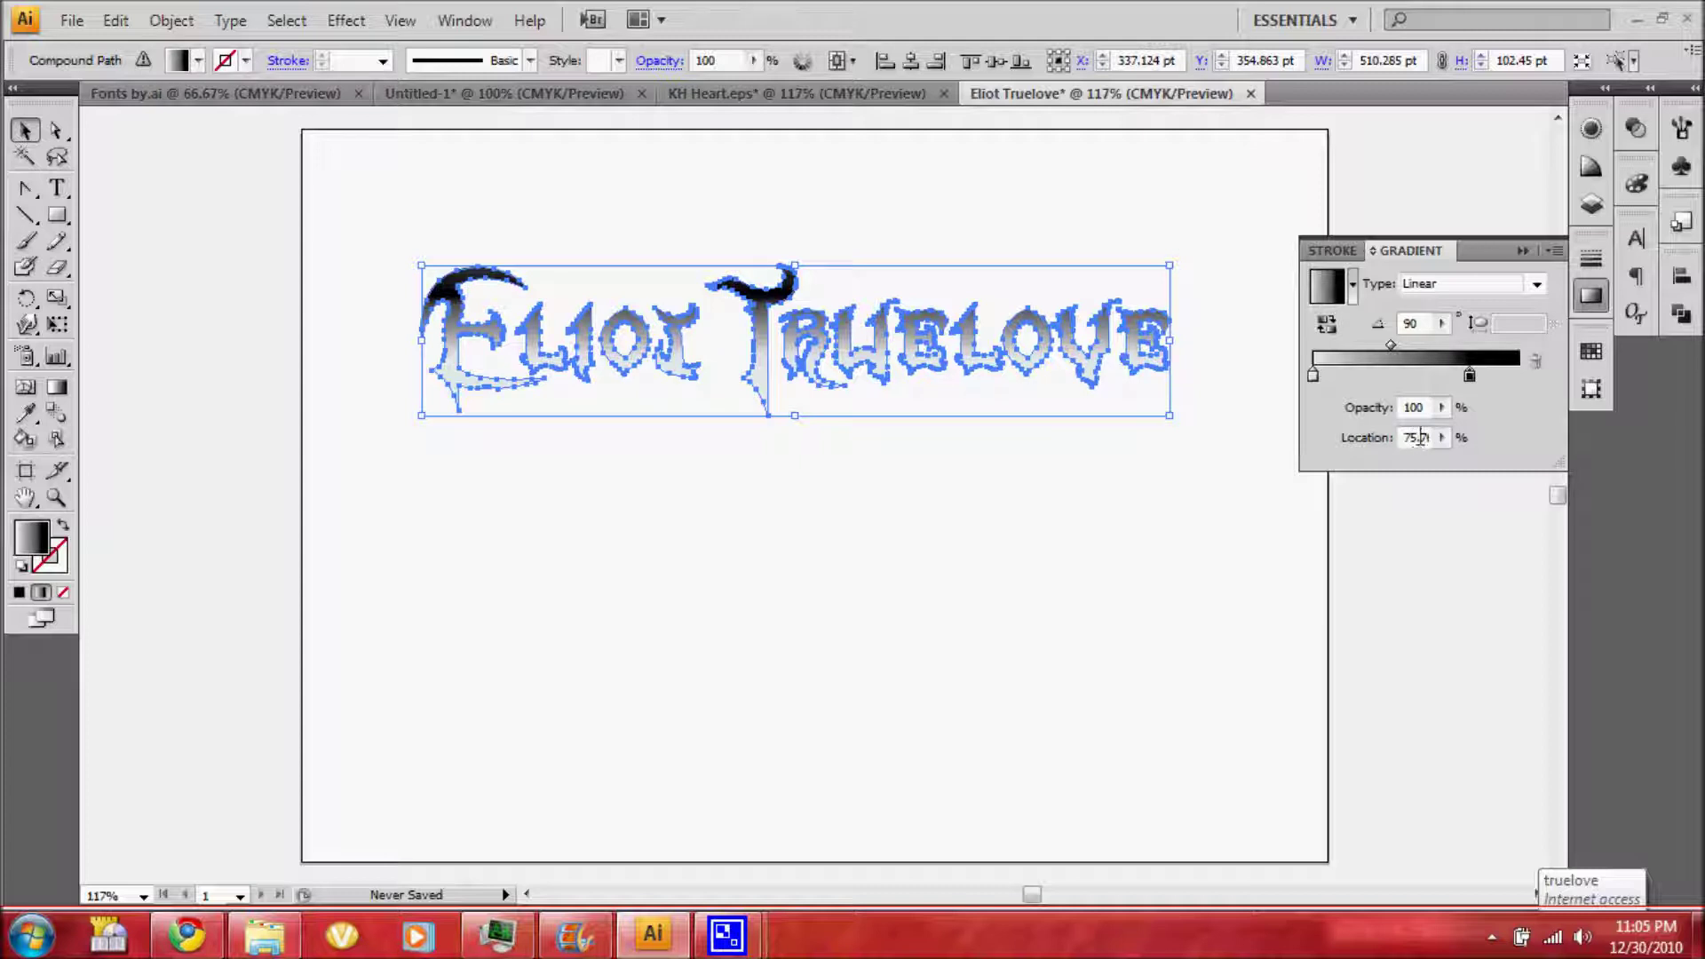
text(75)
key(Return)
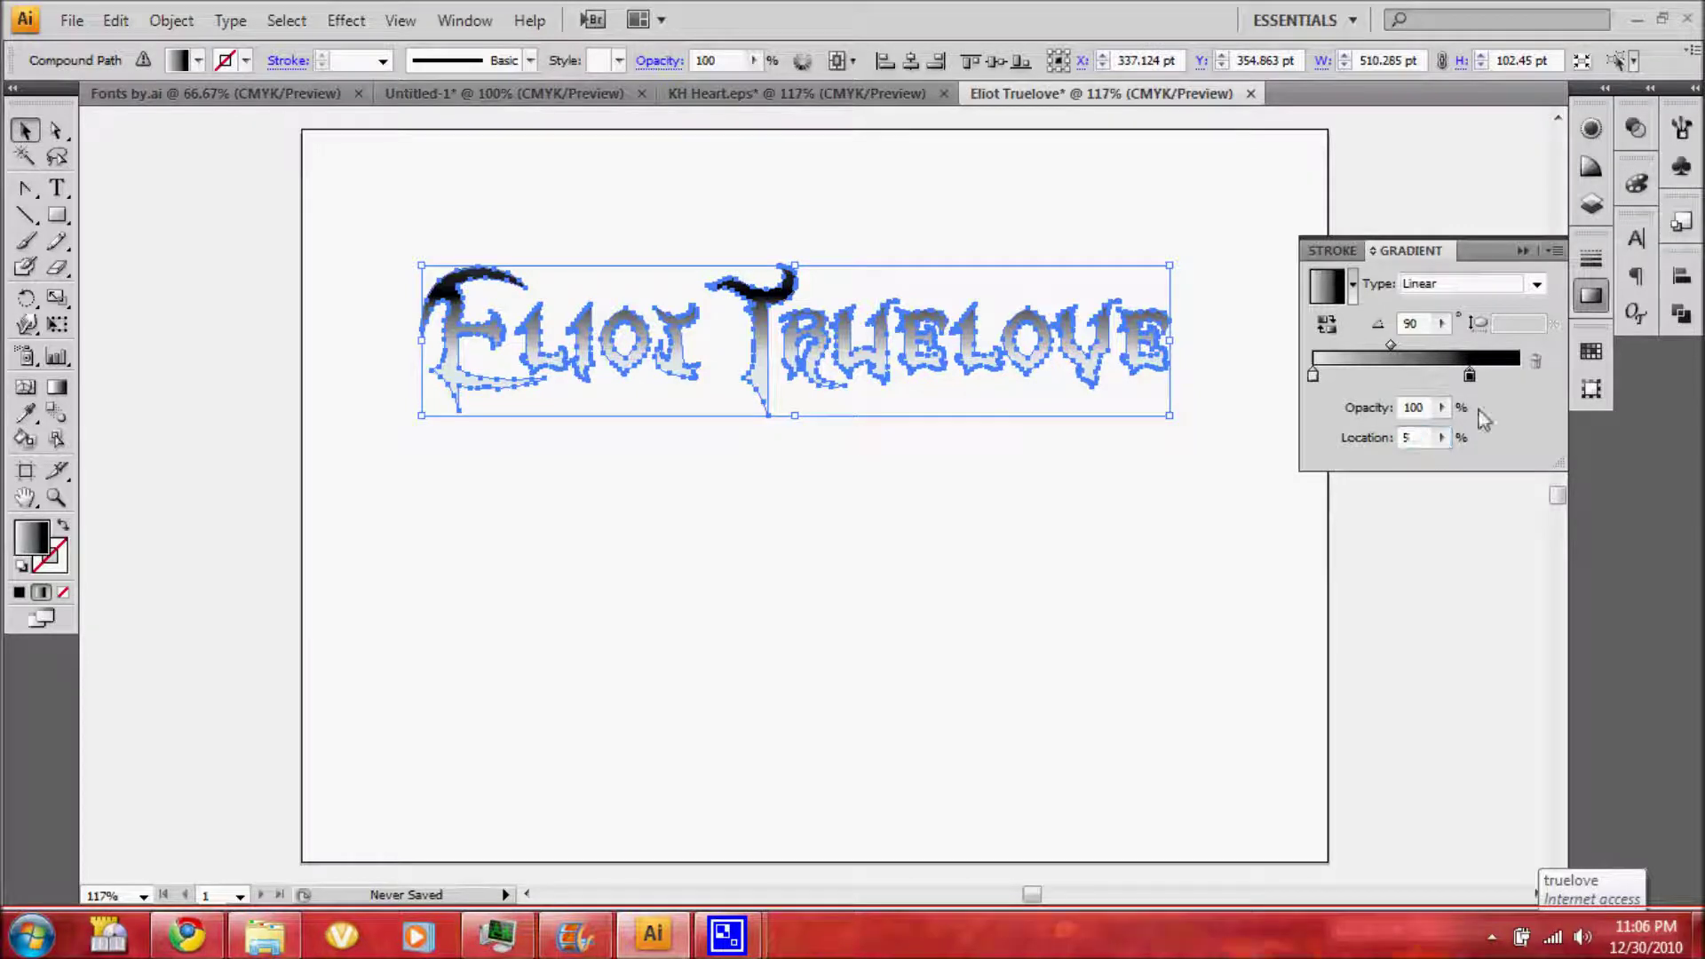
Give the lettering a white stroke
click(1336, 252)
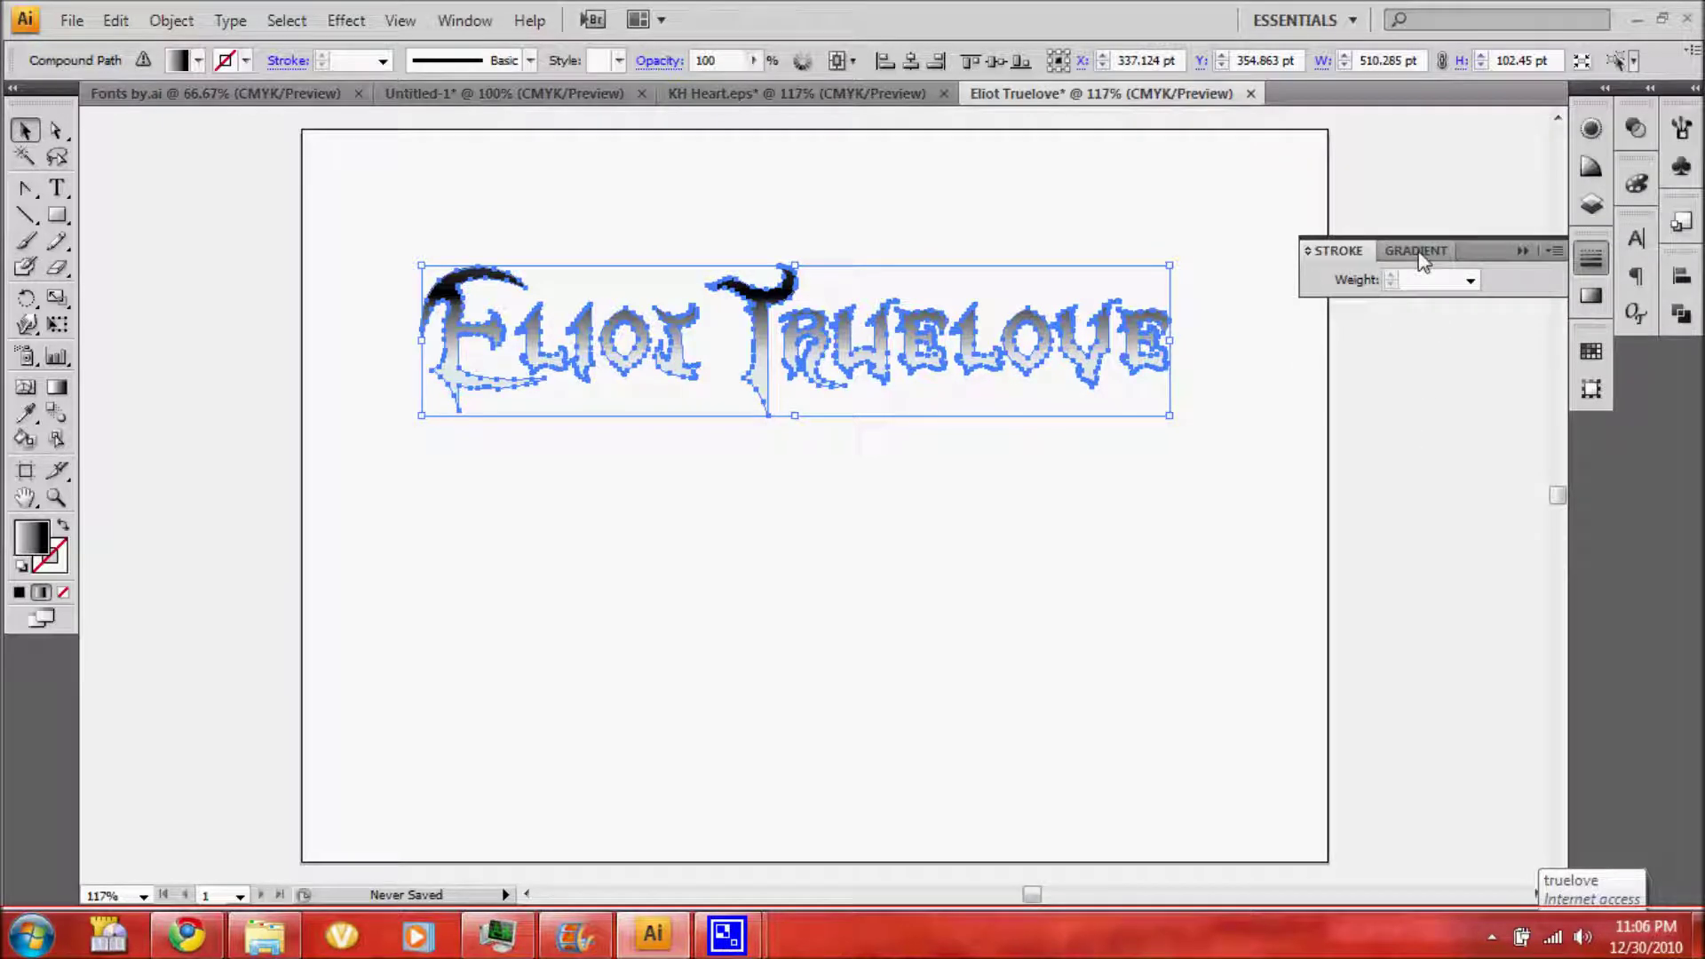
click(1591, 131)
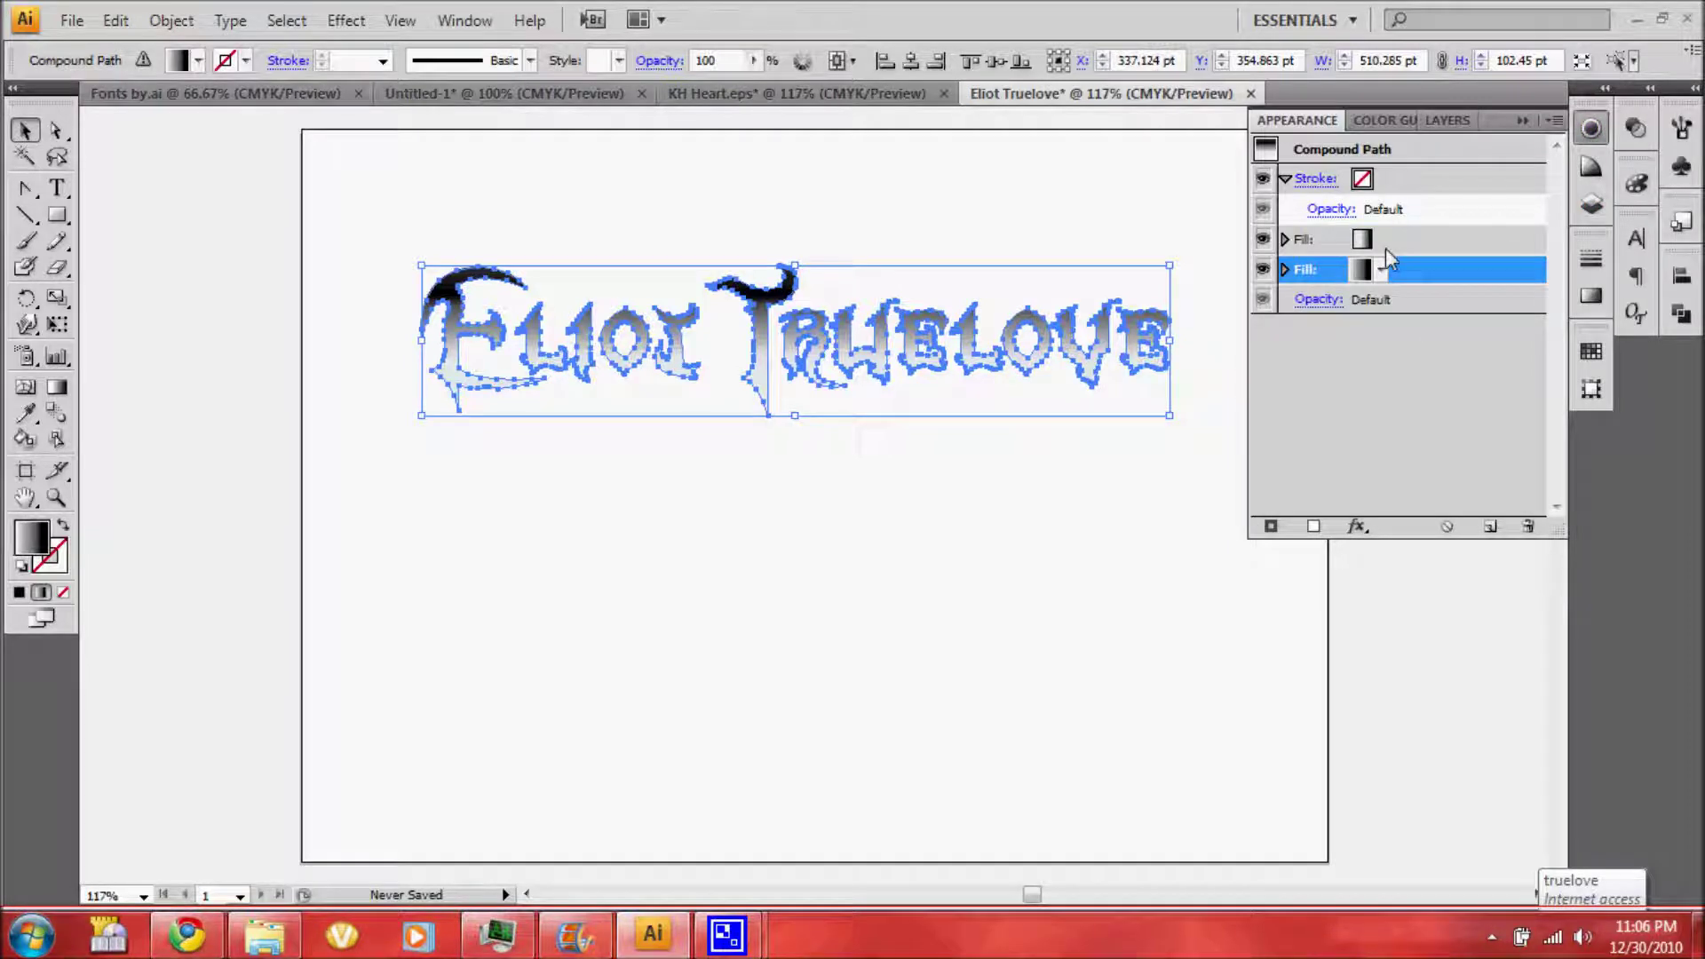
click(1381, 181)
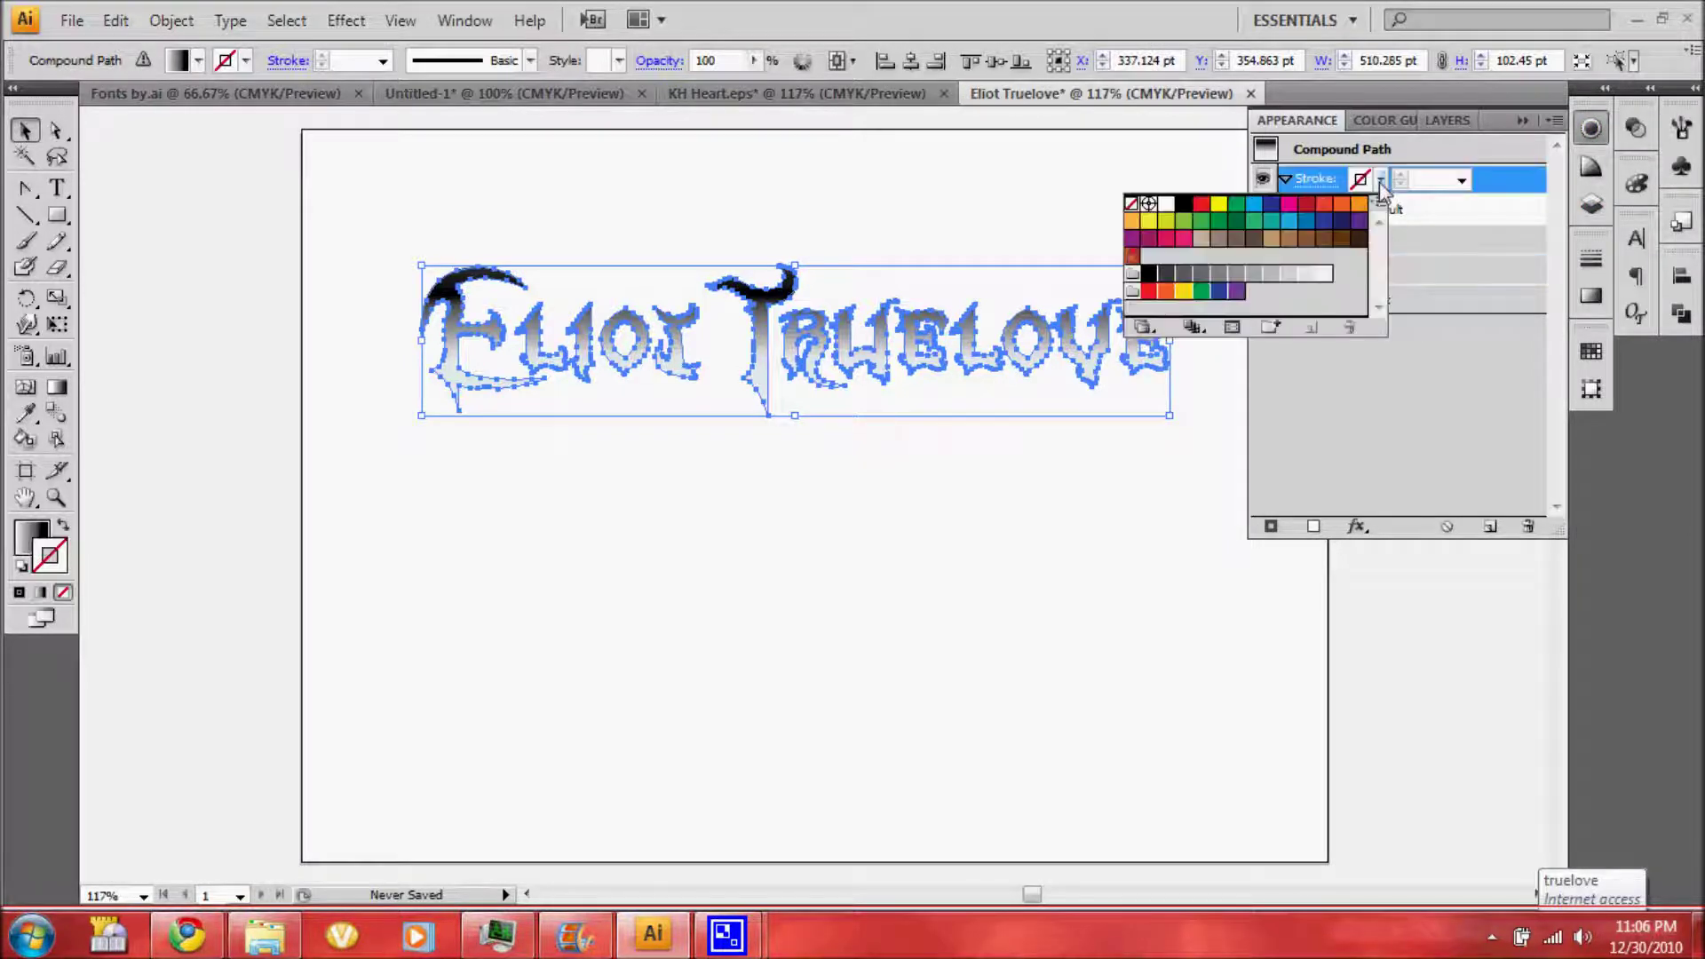
click(1381, 183)
click(1381, 180)
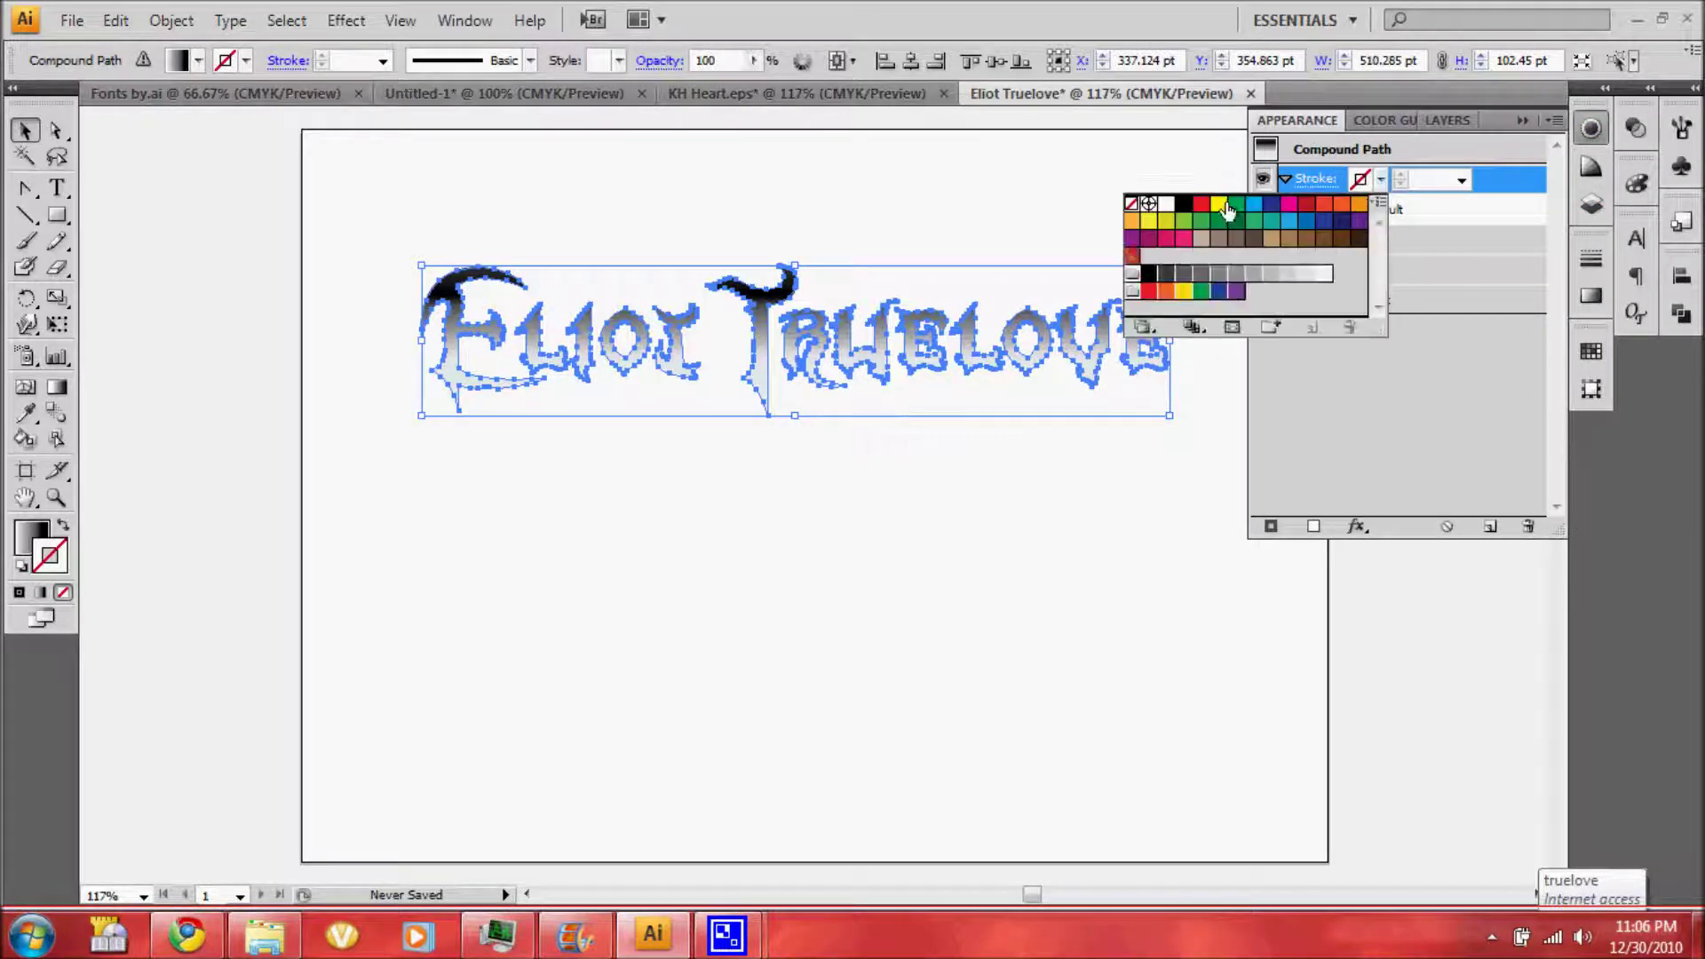
click(1166, 204)
click(1430, 179)
Set the white stroke weight to 1.5 pt and show the full stroke options
click(1429, 179)
text(.5)
key(Return)
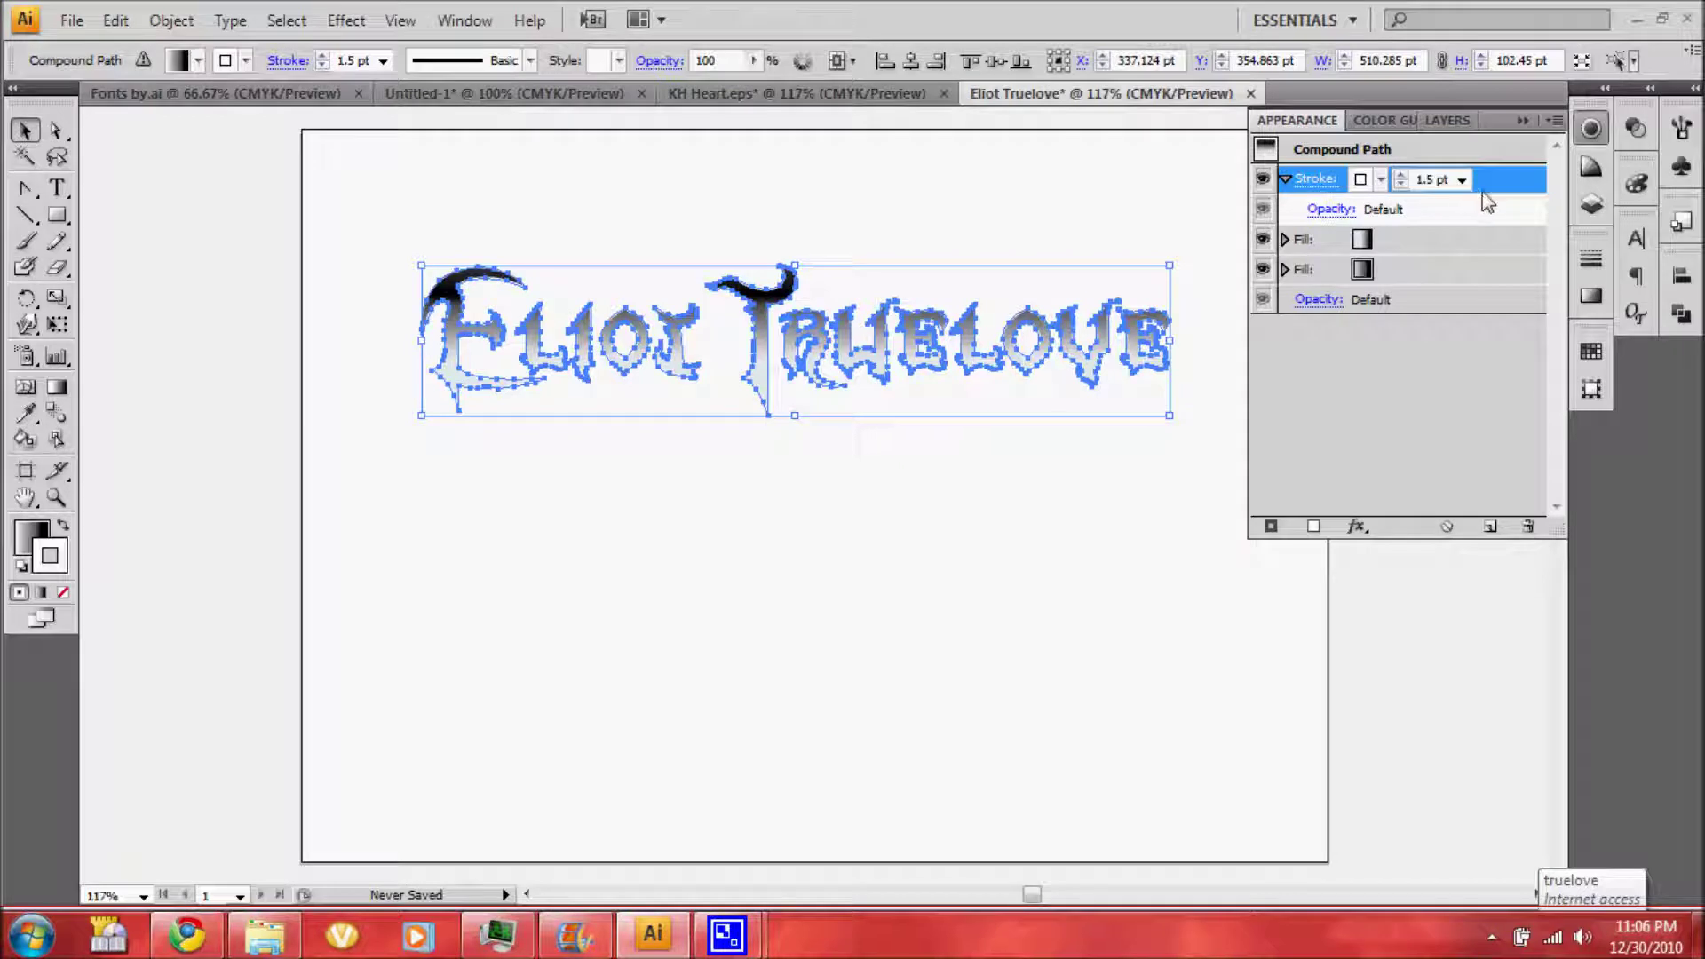
click(1592, 257)
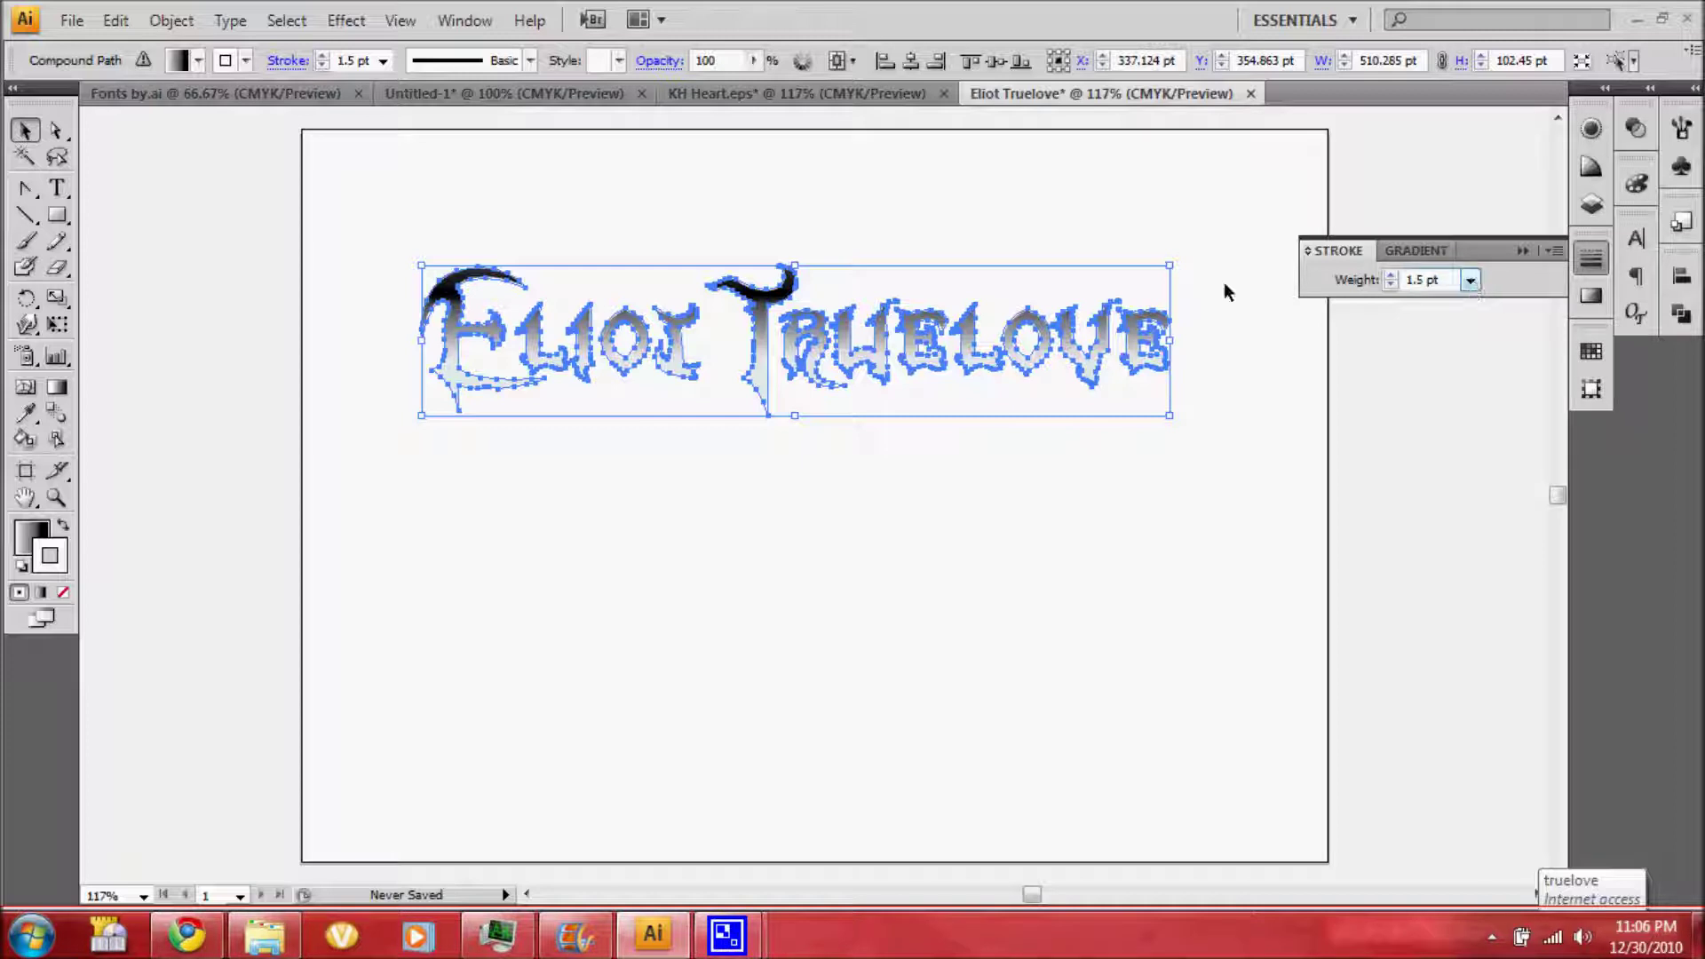
click(1554, 252)
click(1492, 257)
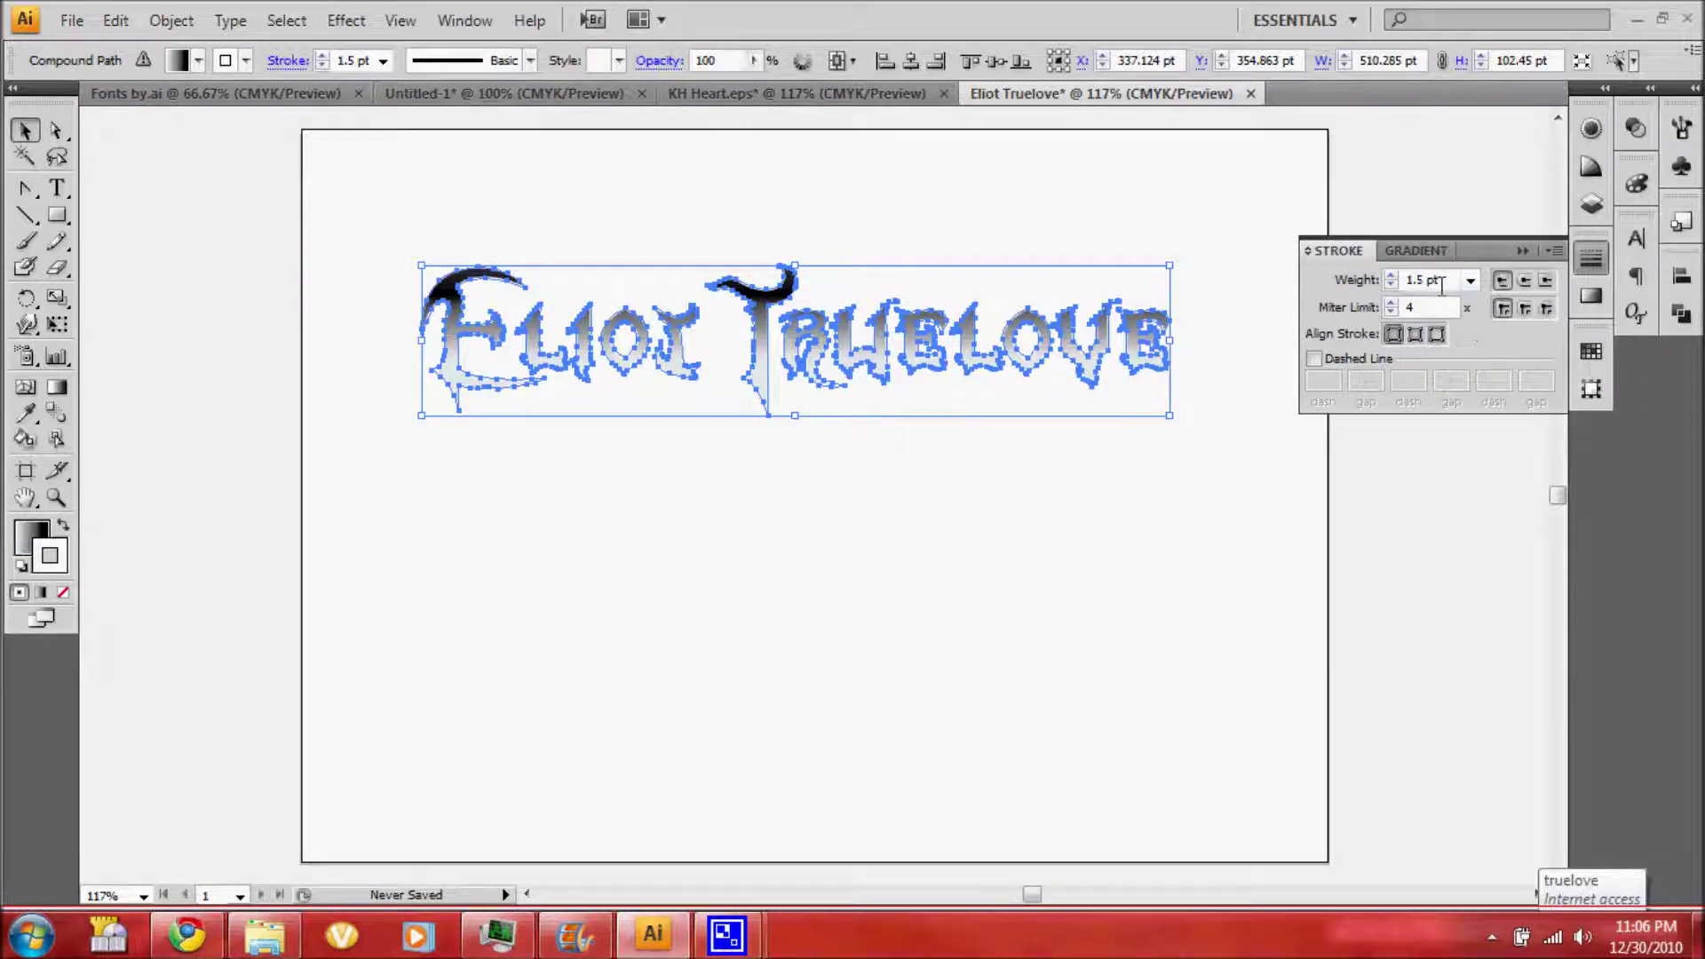
Set miter limit 15, align the stroke outside, and duplicate the stroke
double_click(1417, 308)
text(15)
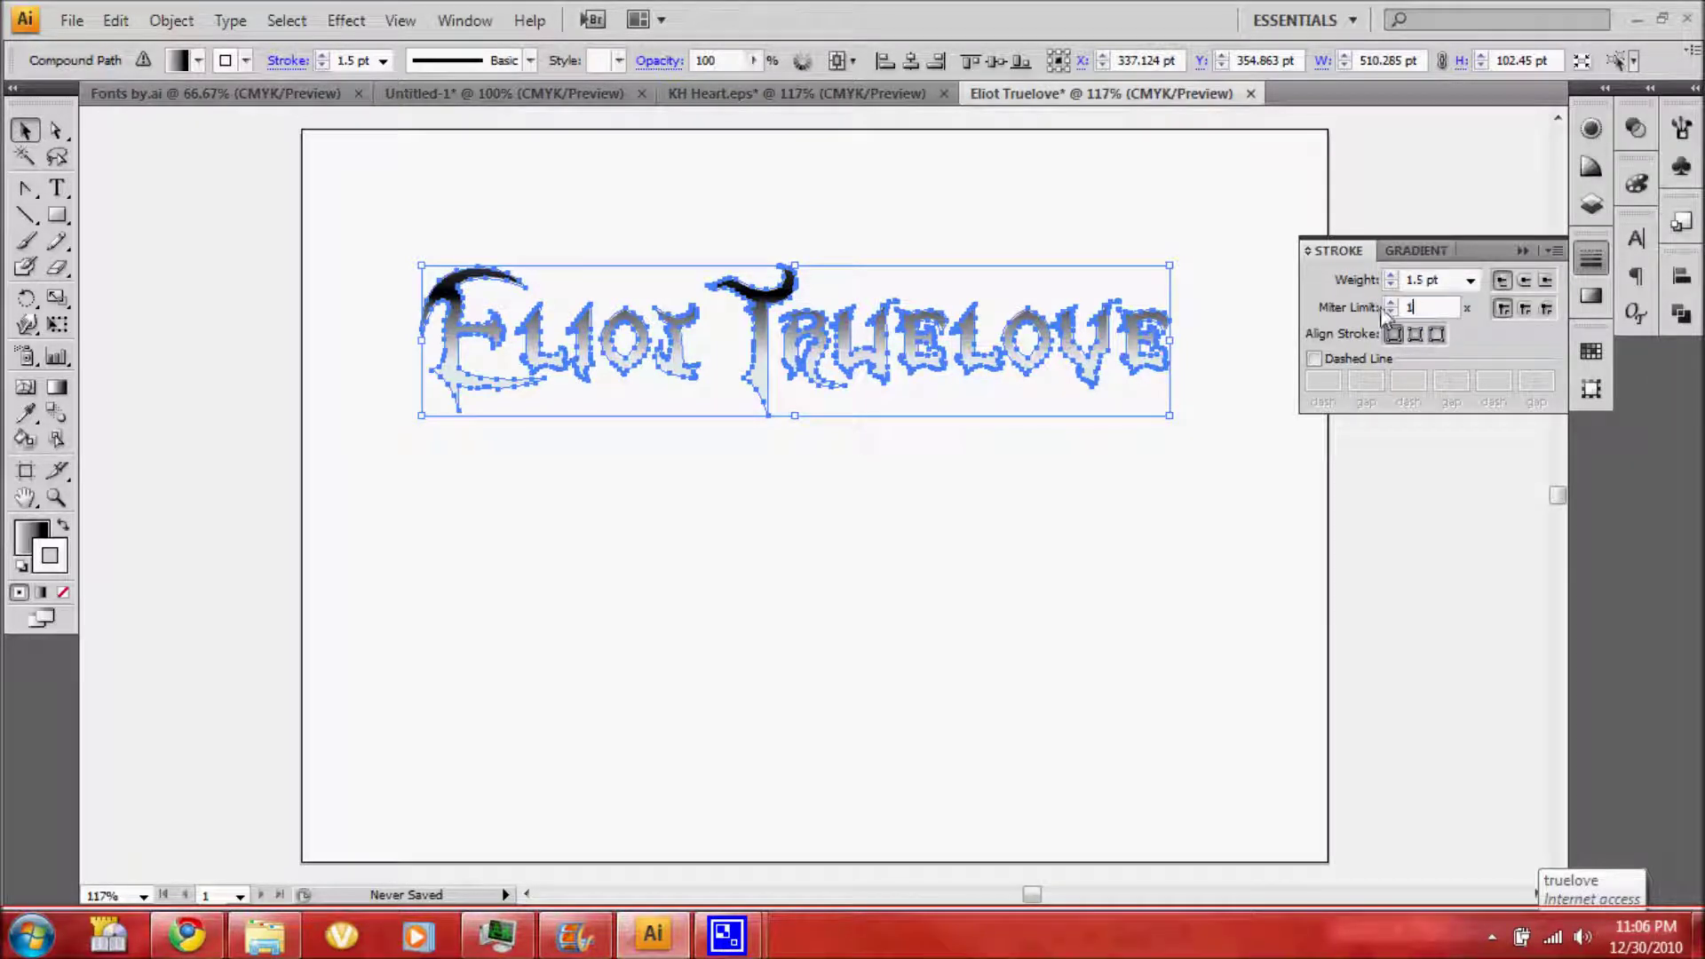
click(1437, 336)
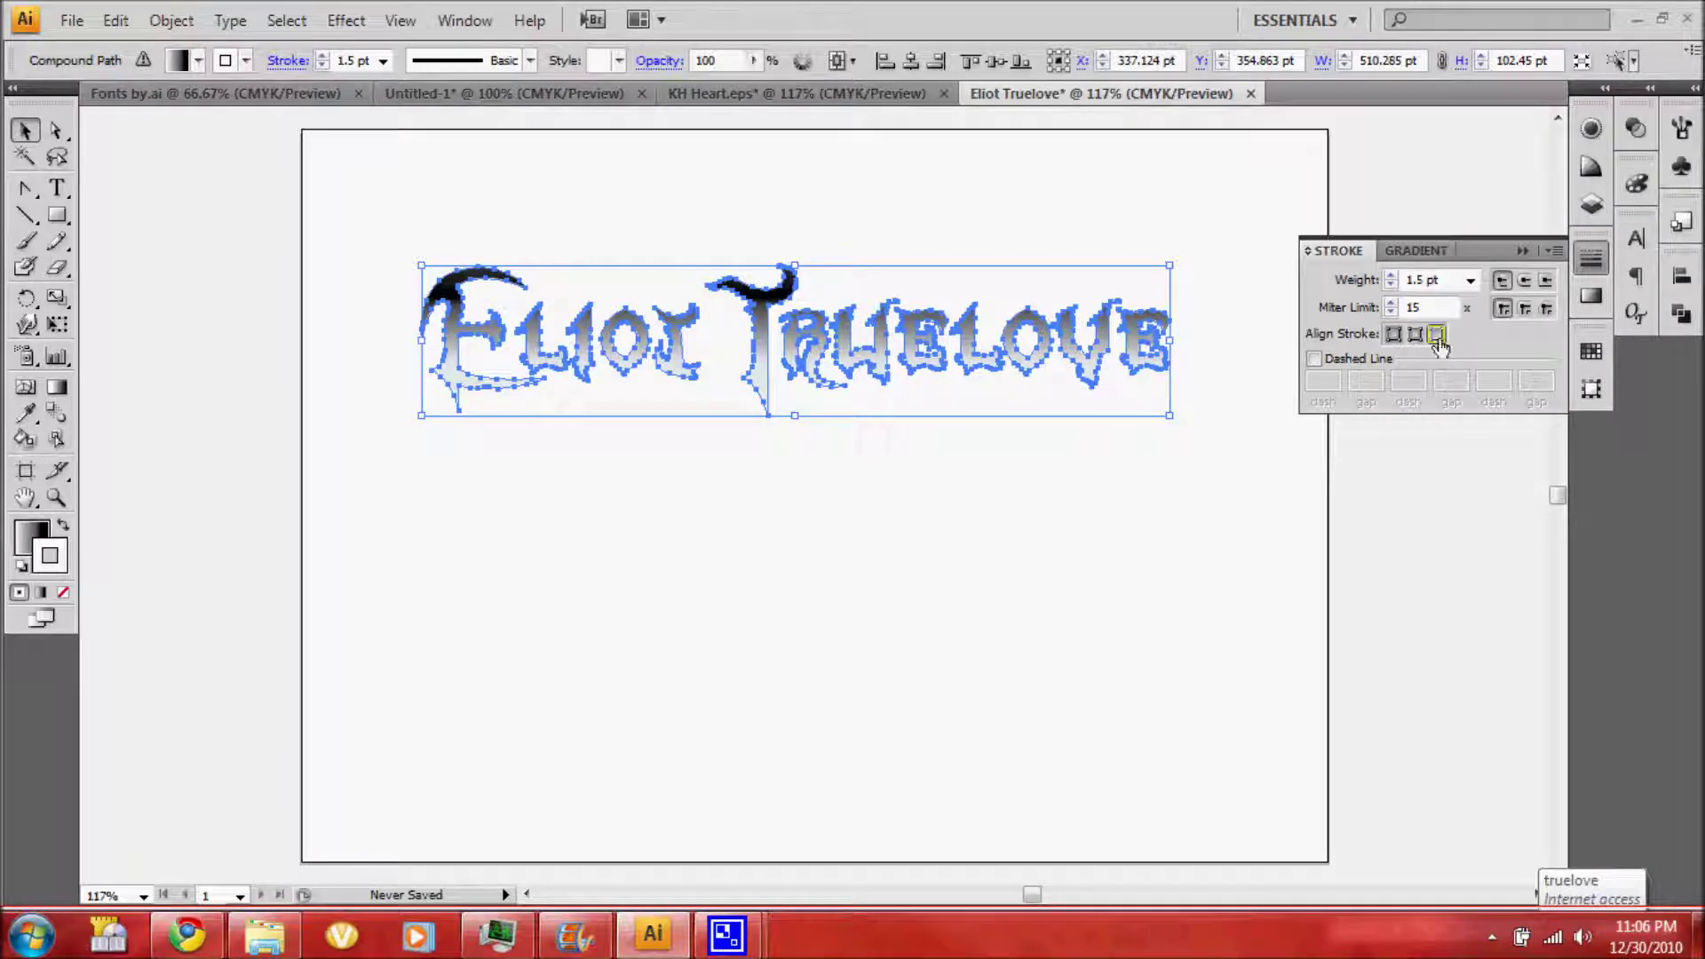
click(1591, 128)
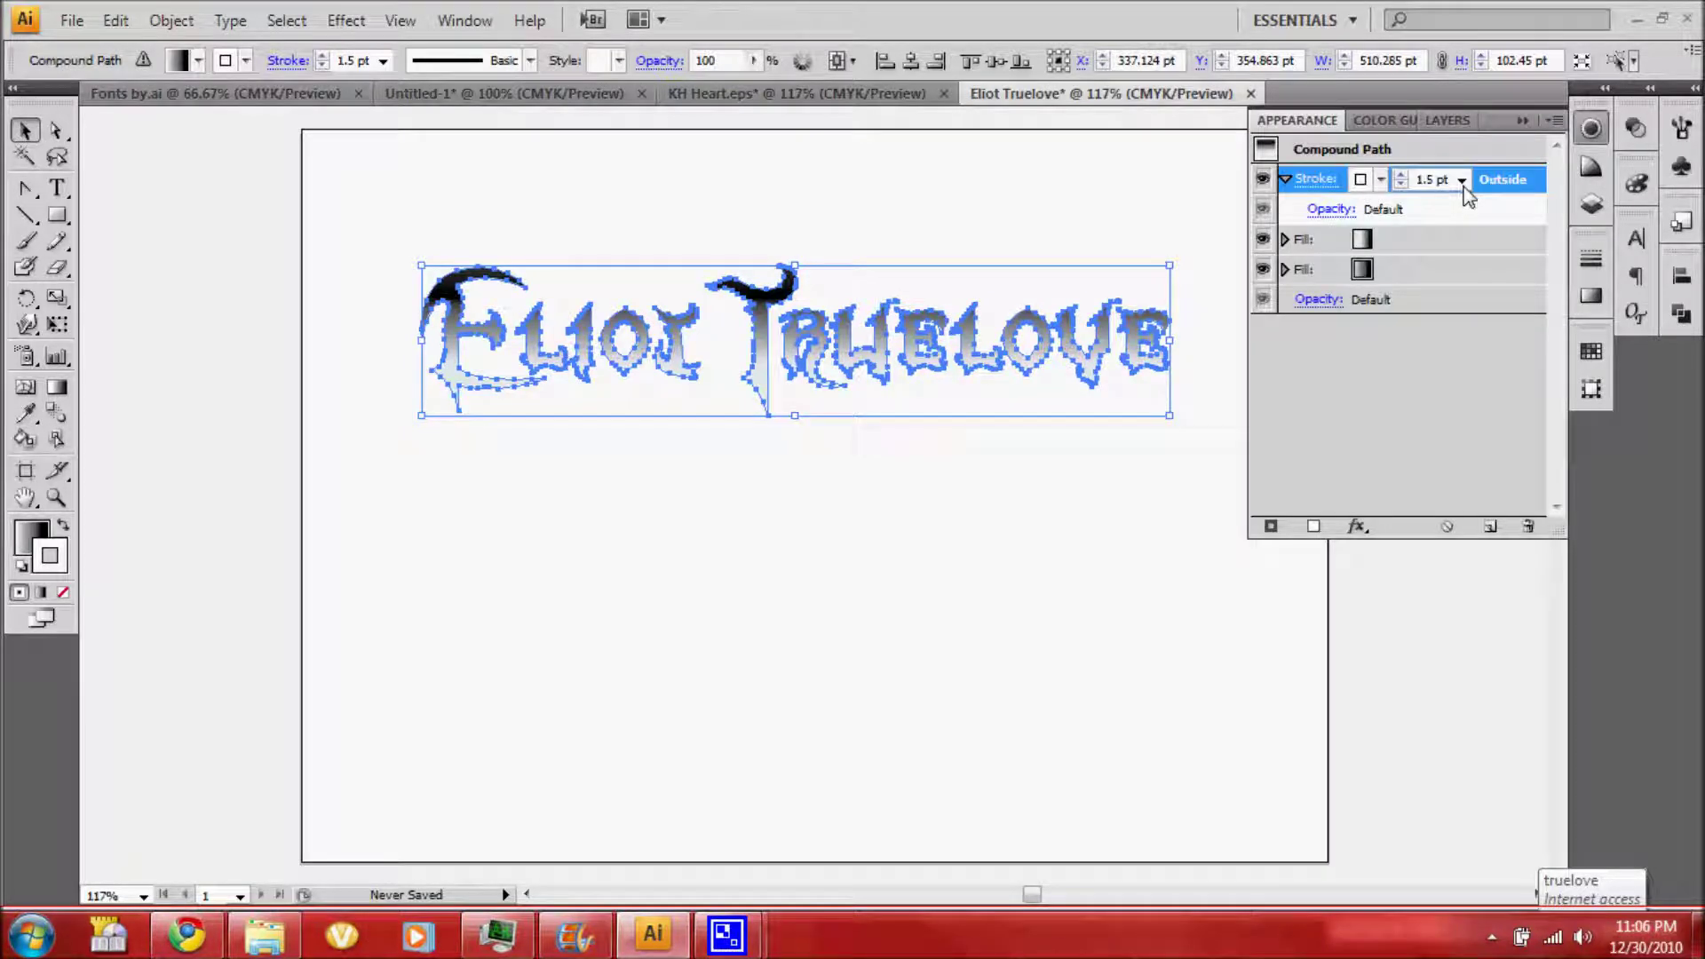
click(1489, 526)
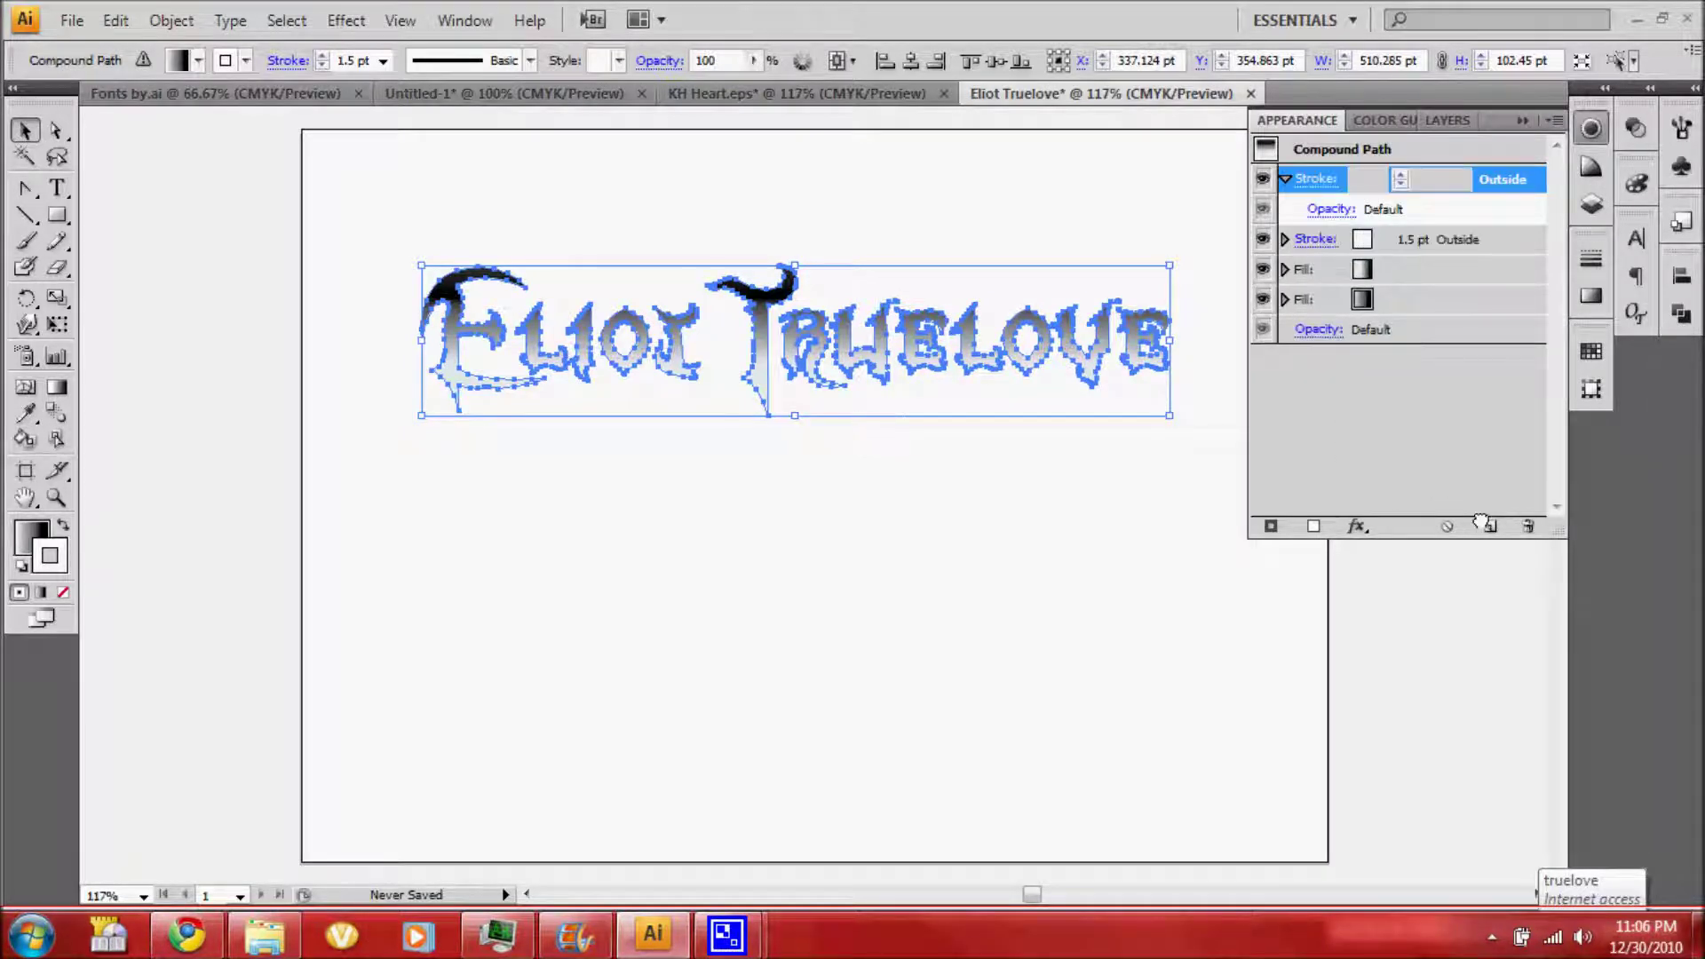
Duplicate the stroke again and make the bottom stroke black at 4 pt
click(1489, 526)
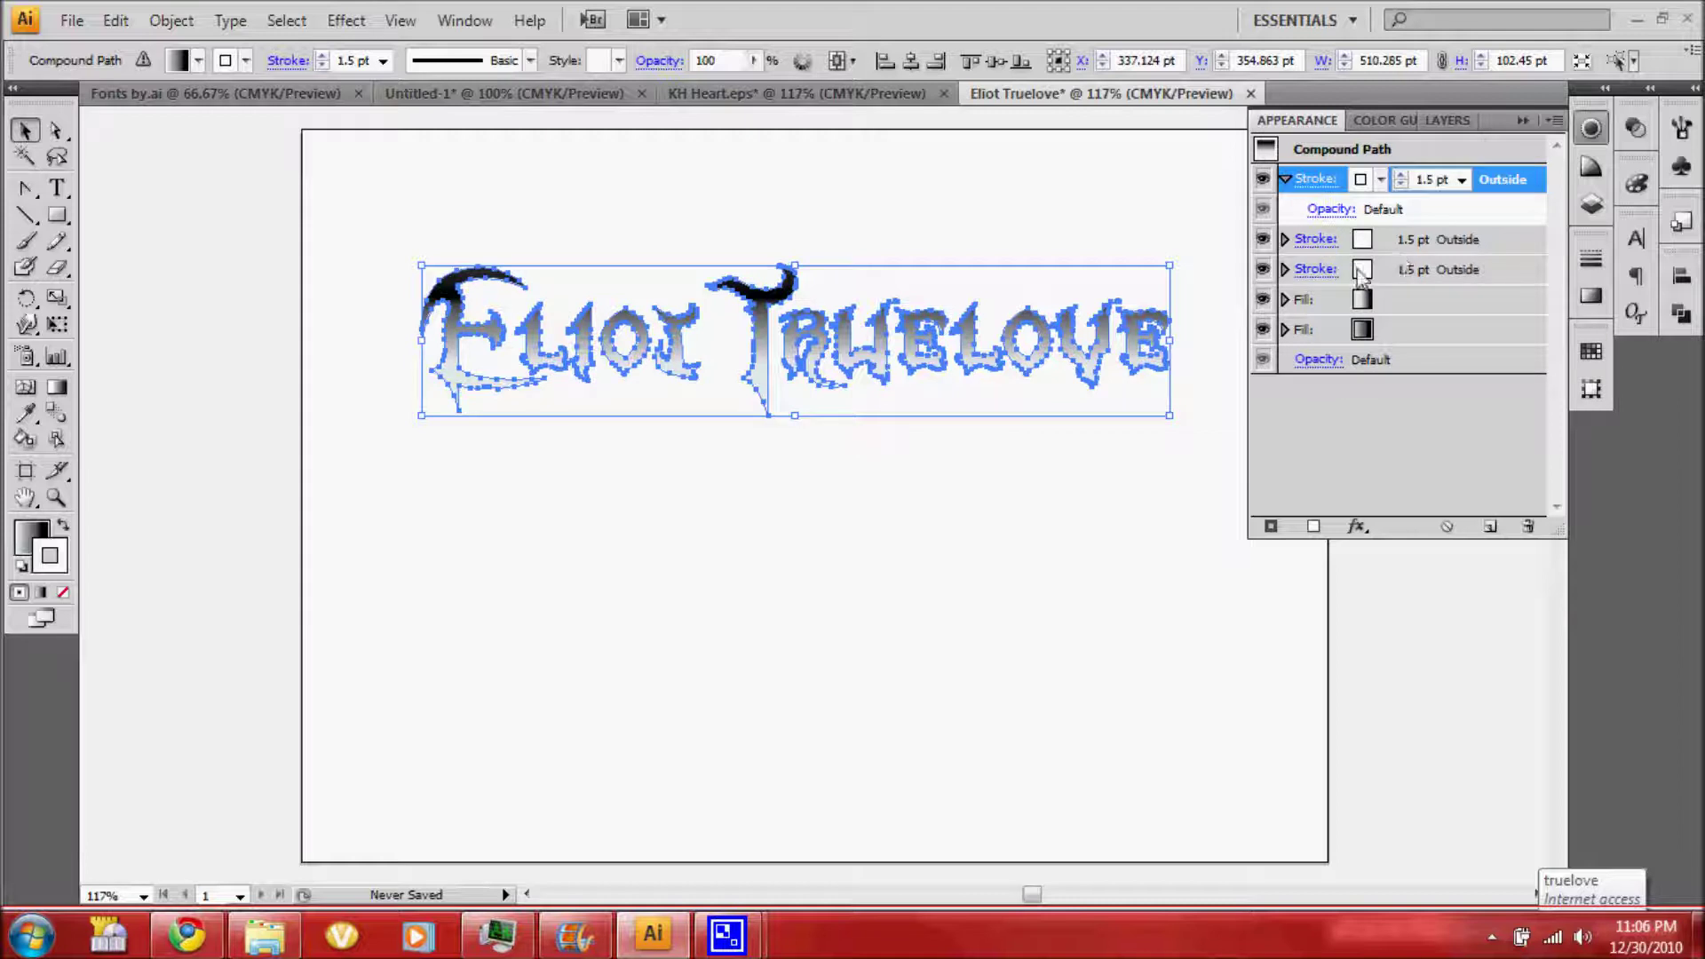
click(1362, 269)
click(1381, 269)
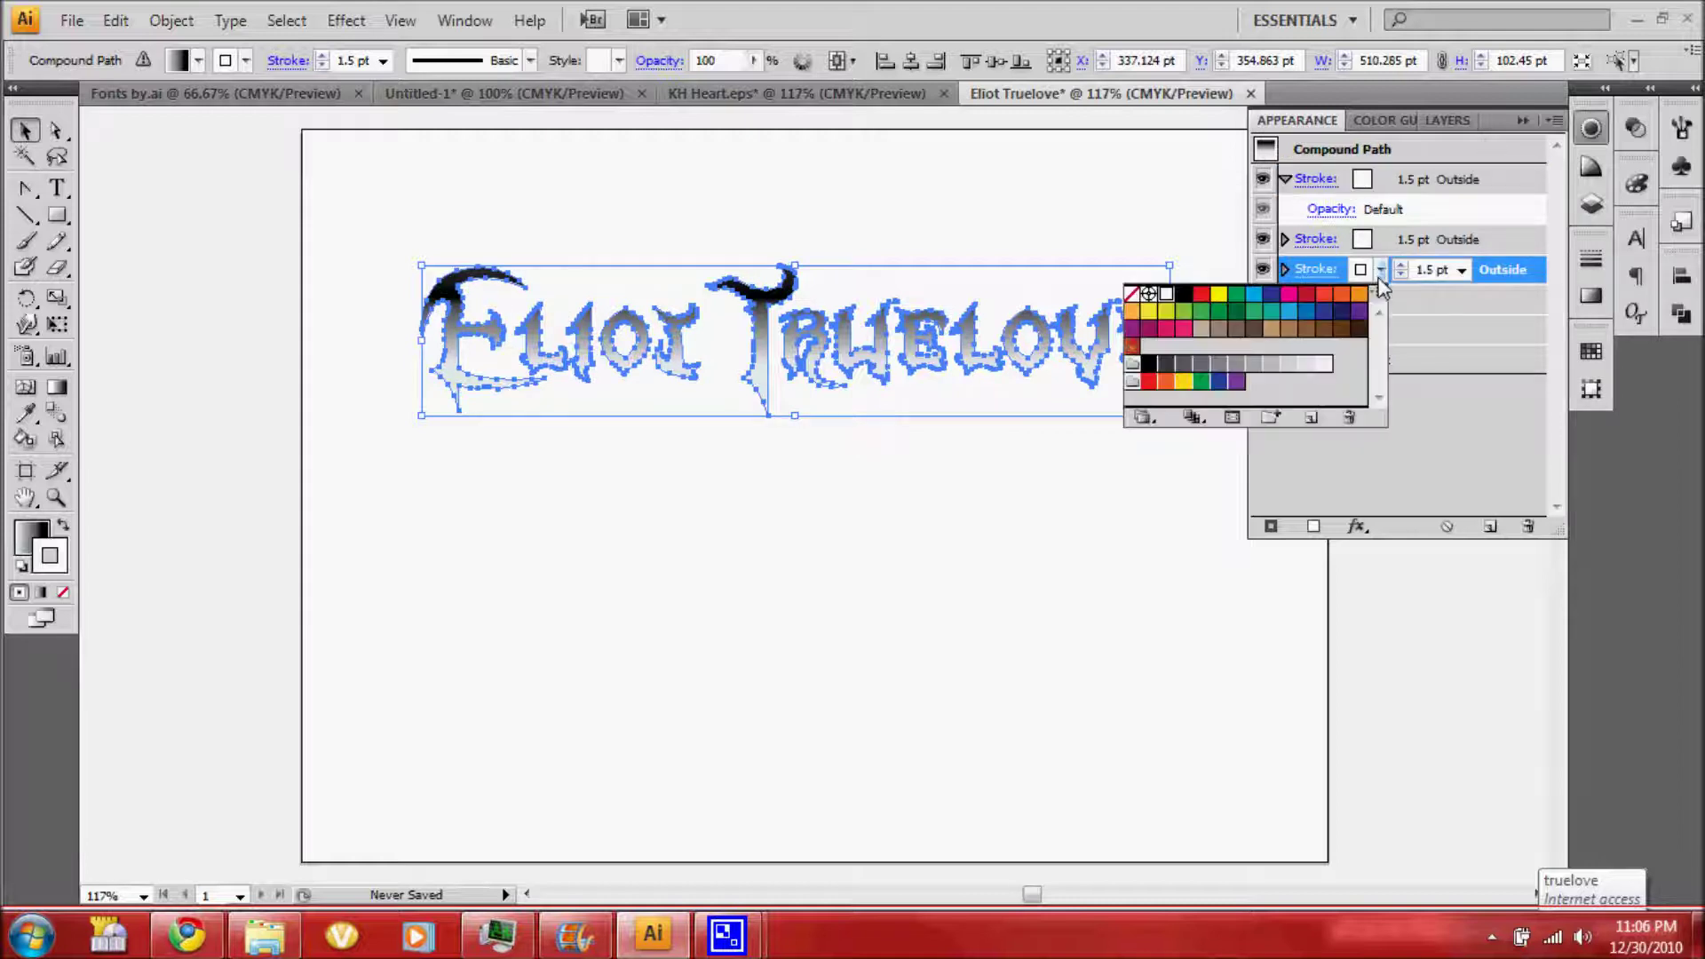
click(1462, 270)
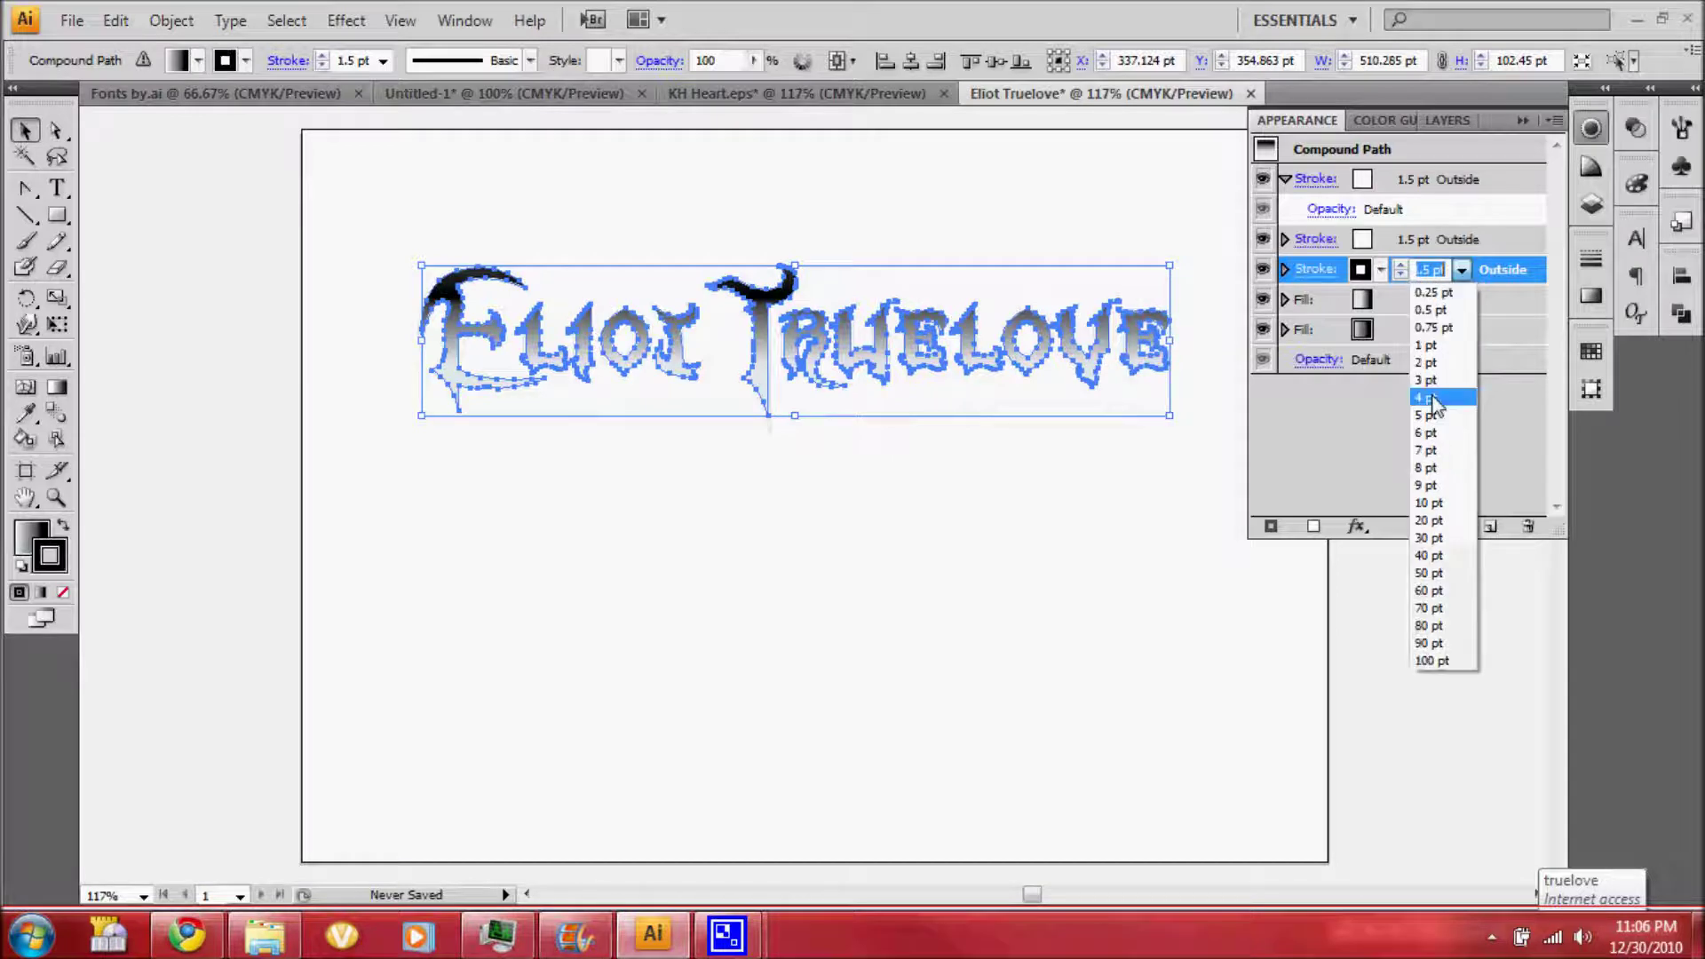
click(1425, 303)
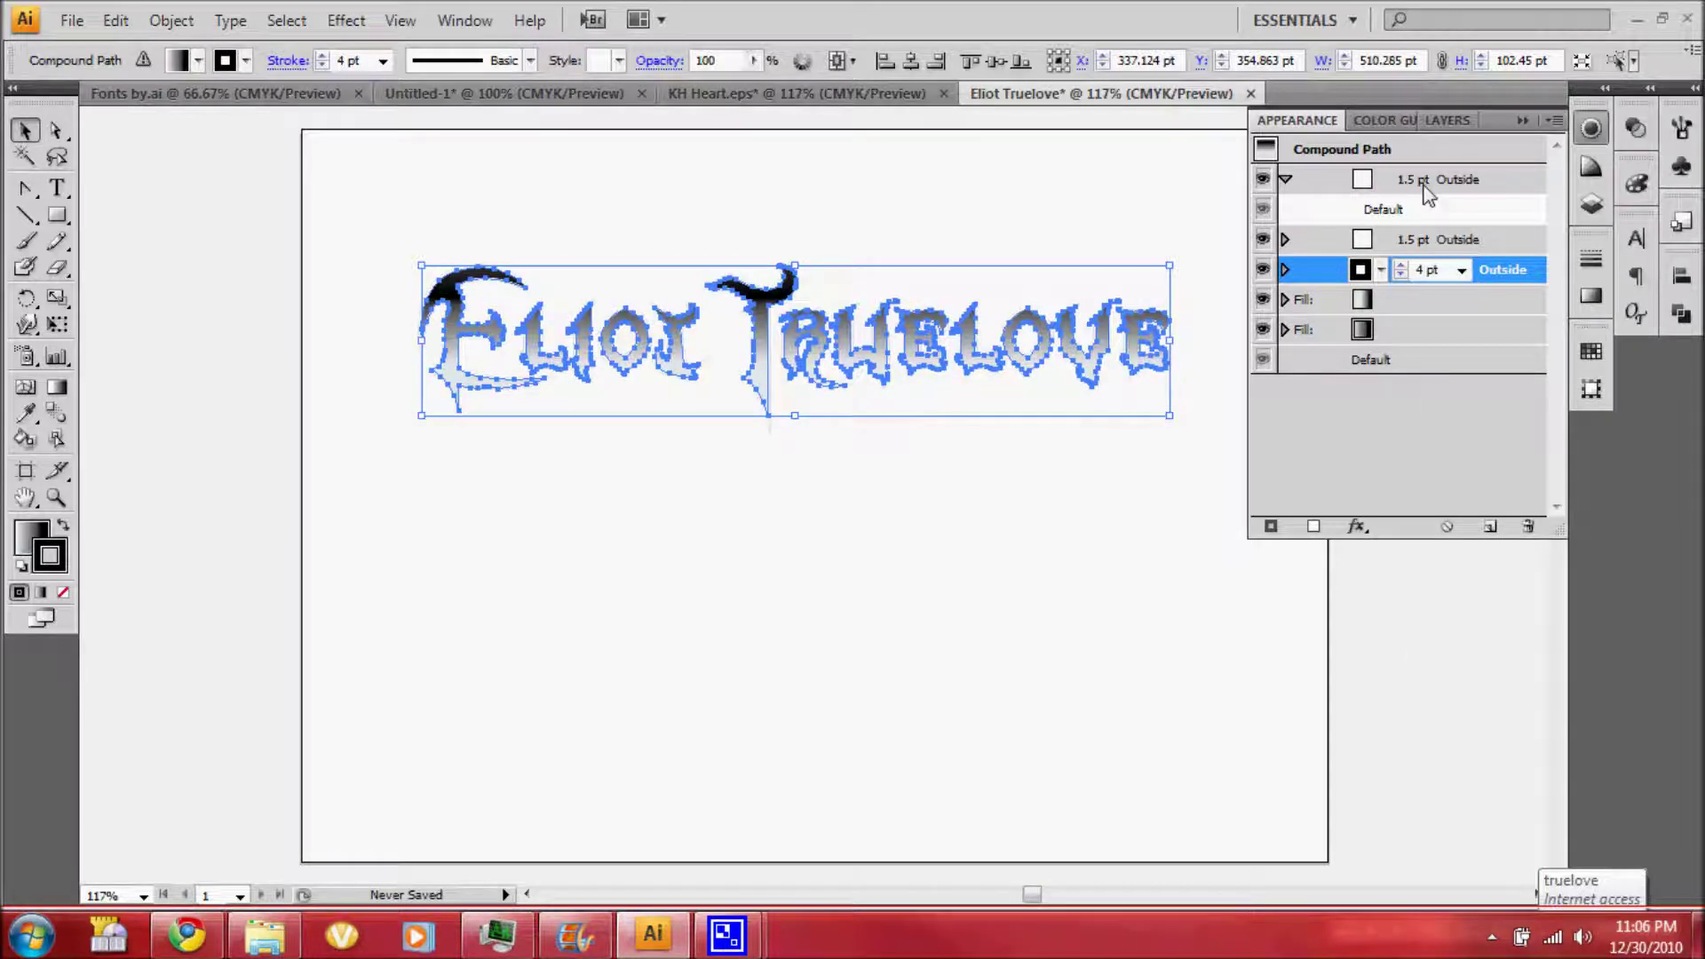
Thin the top stroke to 0.25 pt and centre it on the letter edges
click(1427, 187)
click(1461, 181)
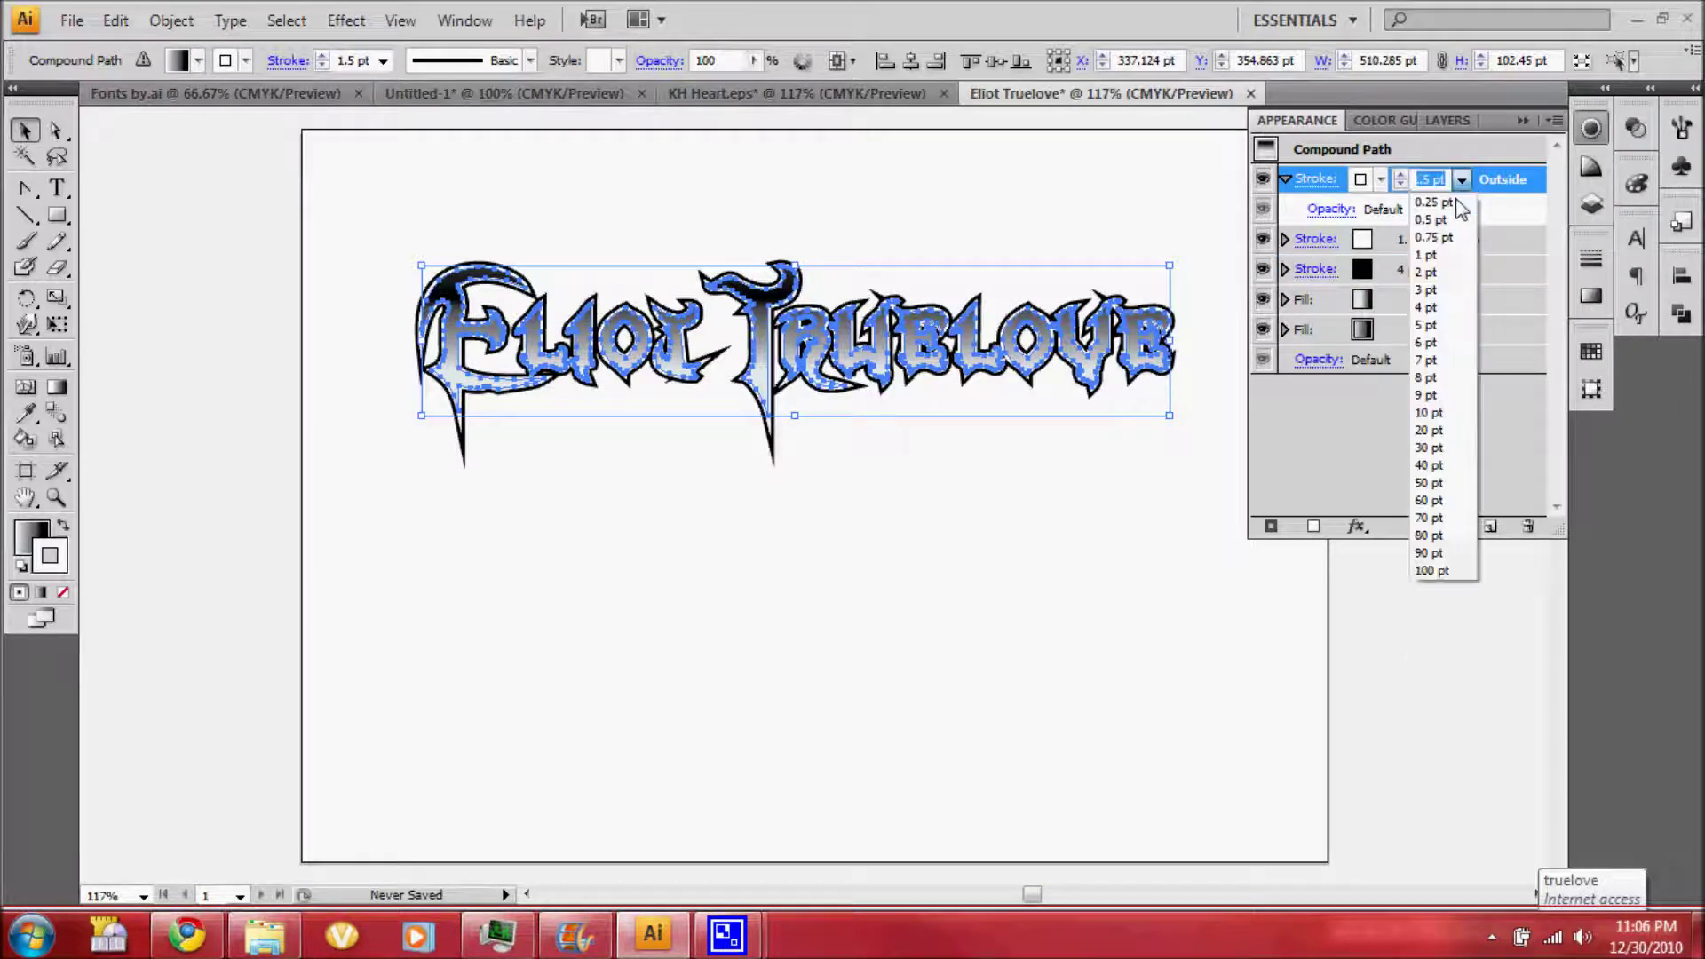
click(1443, 202)
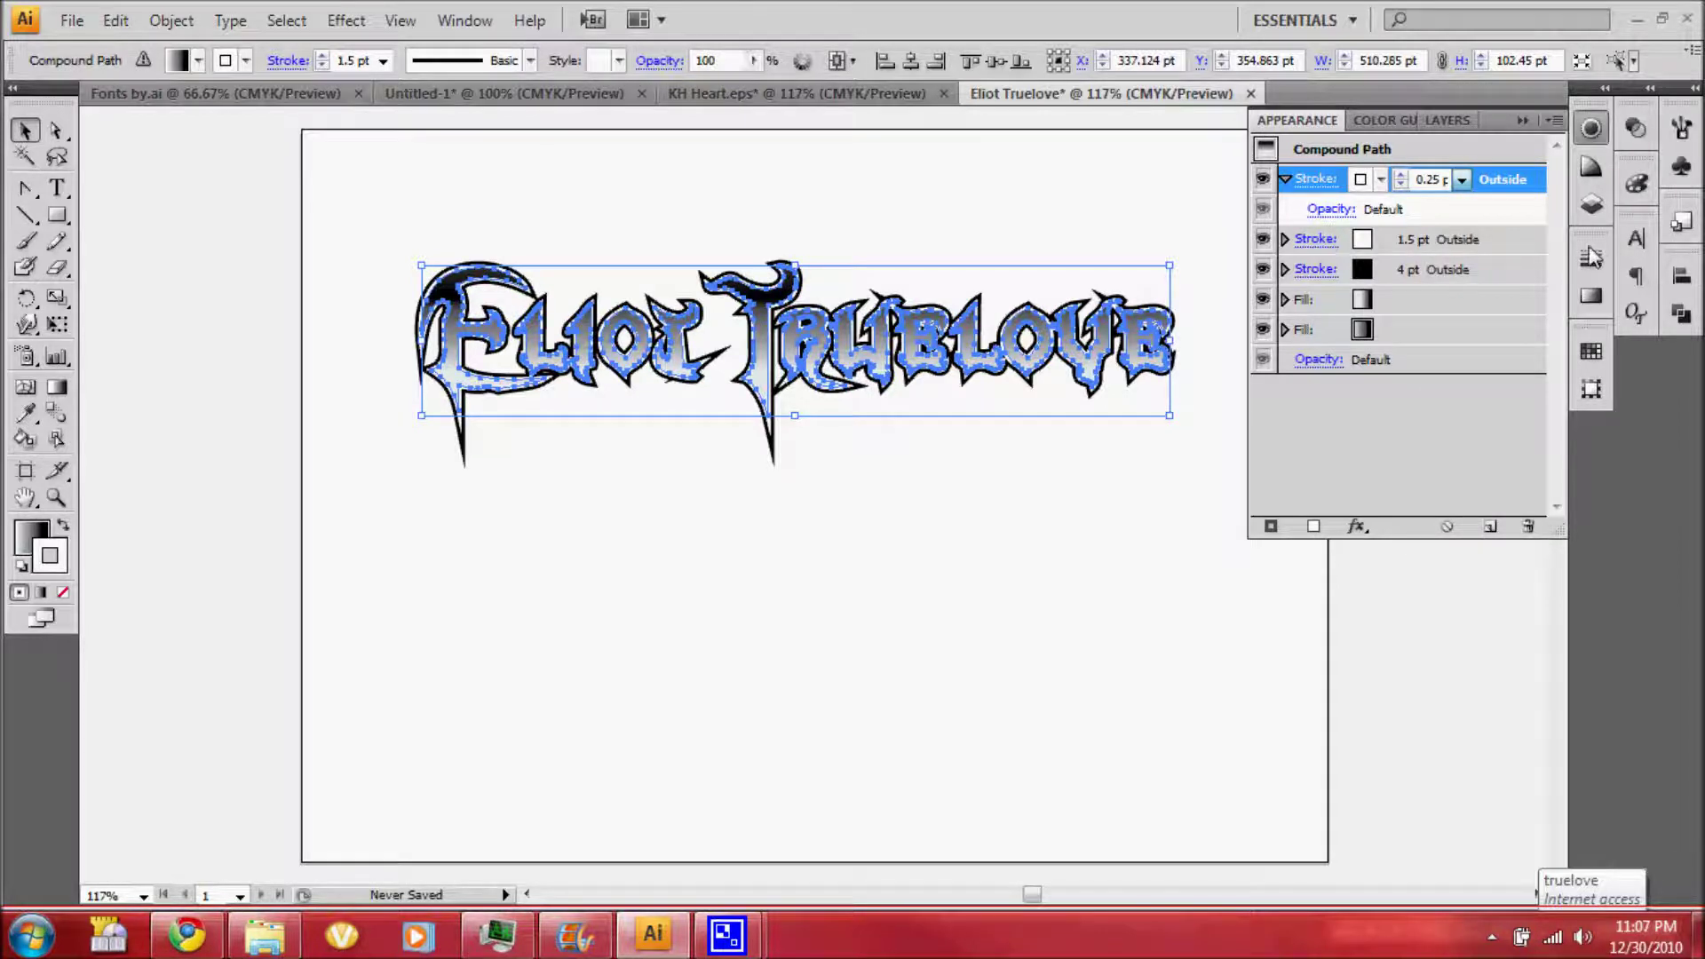
click(1594, 258)
click(1393, 334)
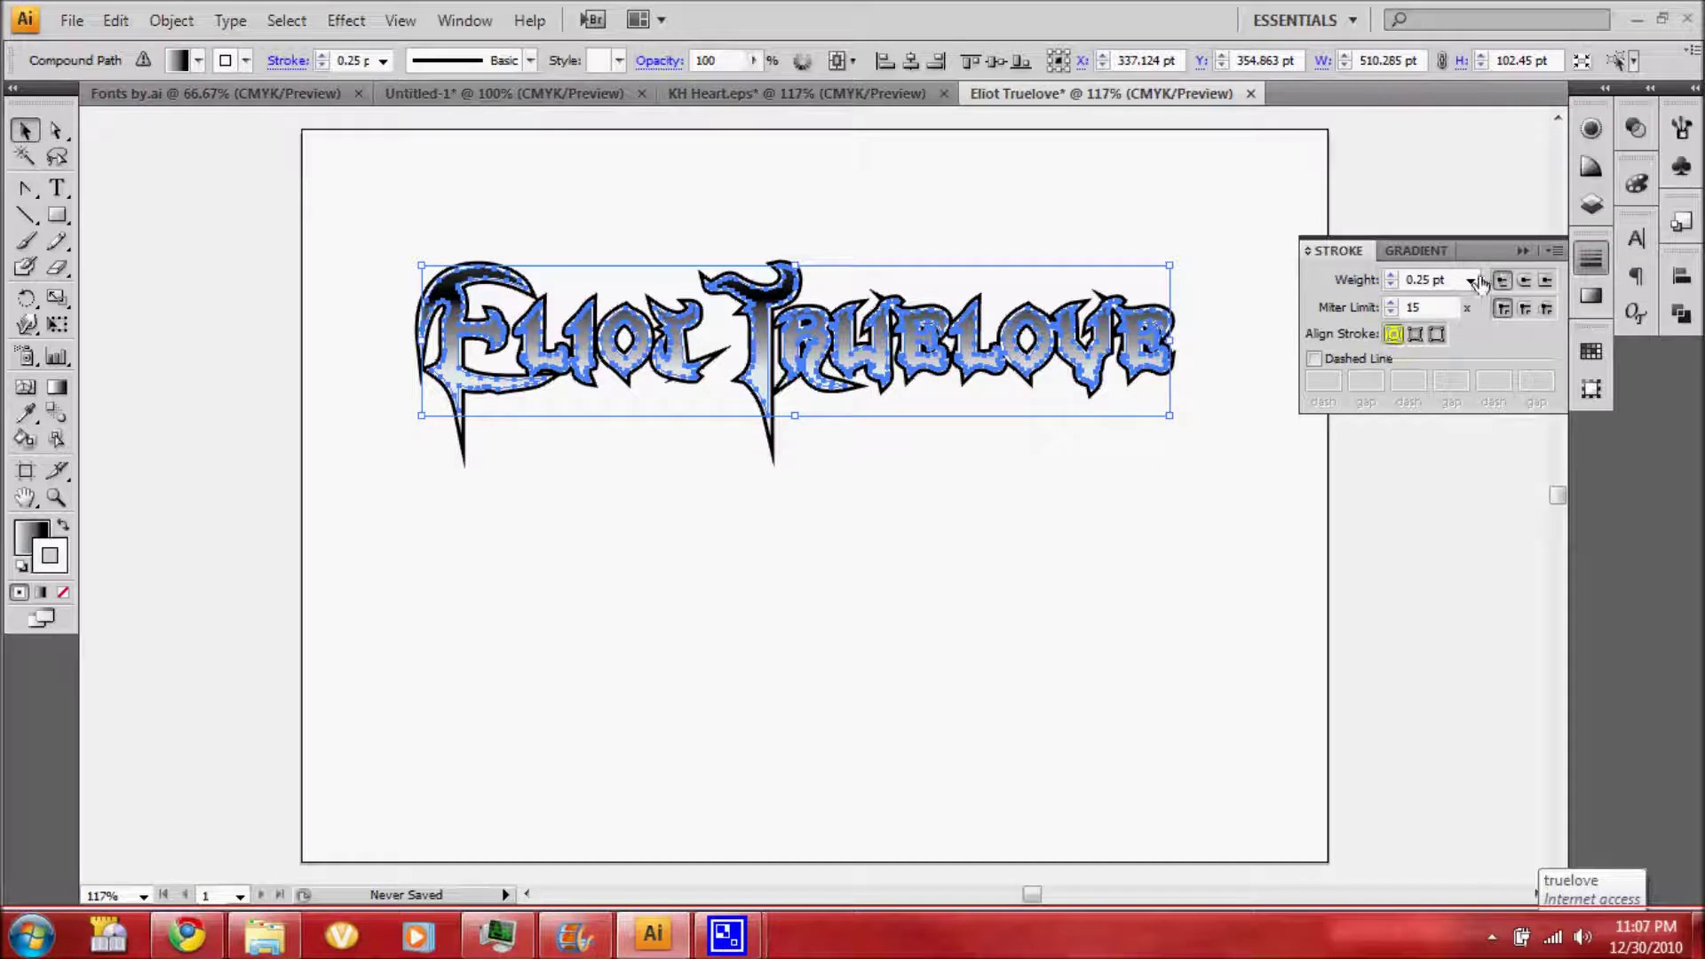
click(1591, 129)
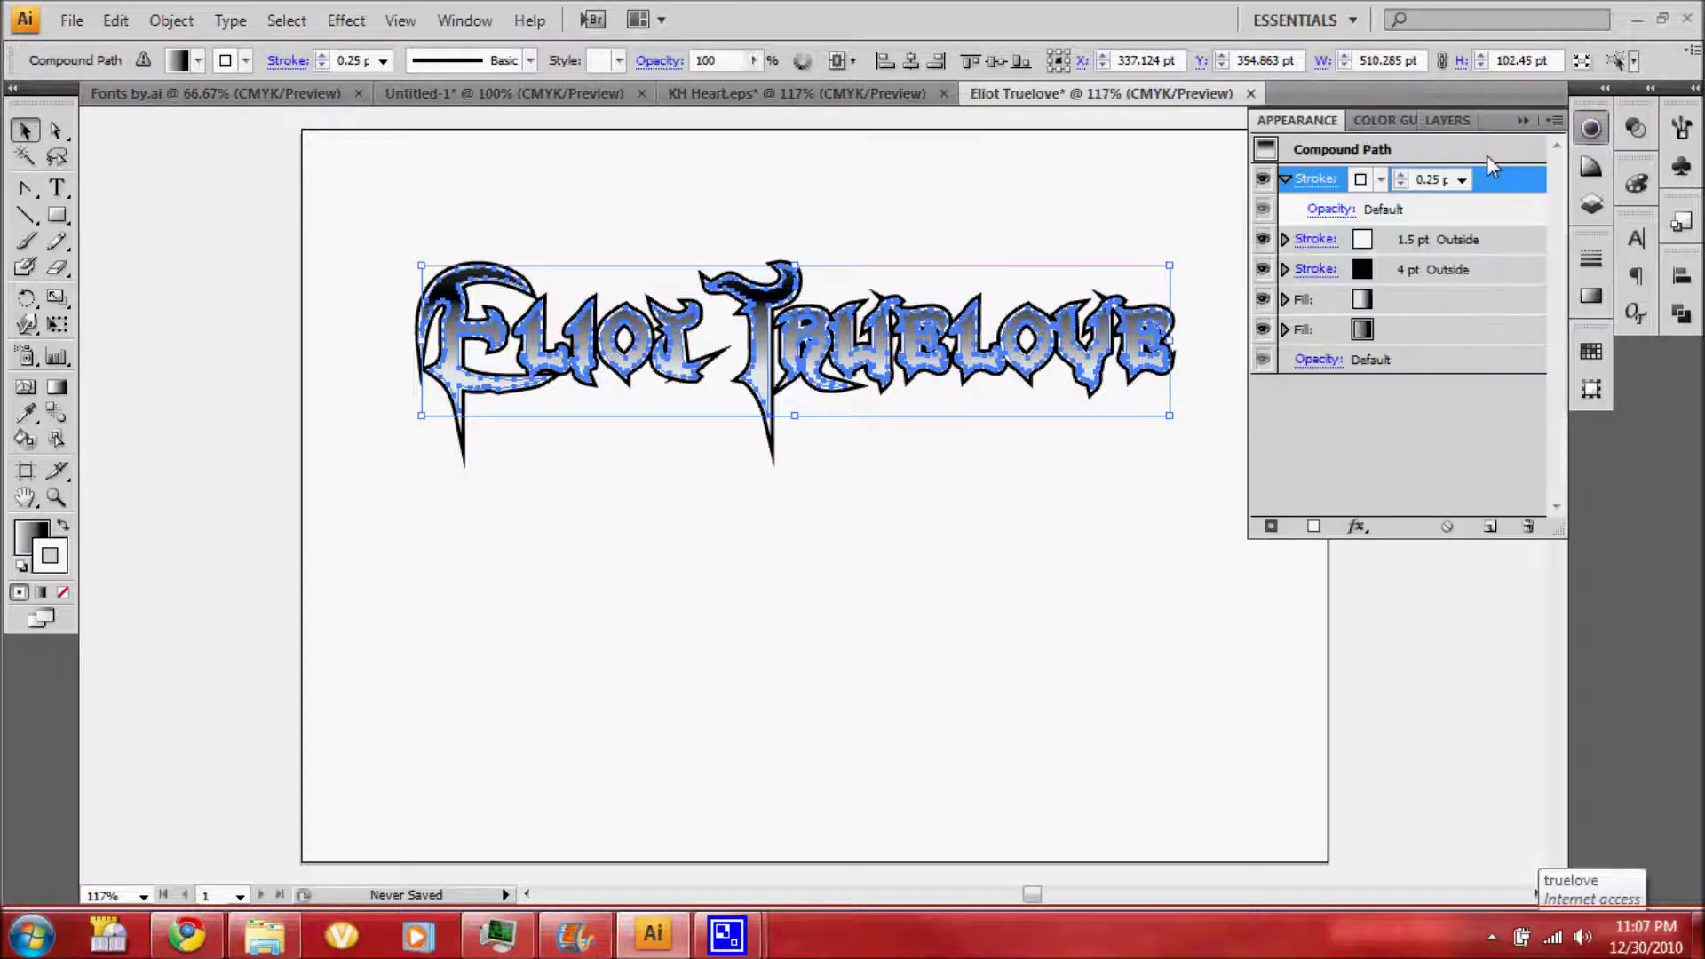
click(1288, 300)
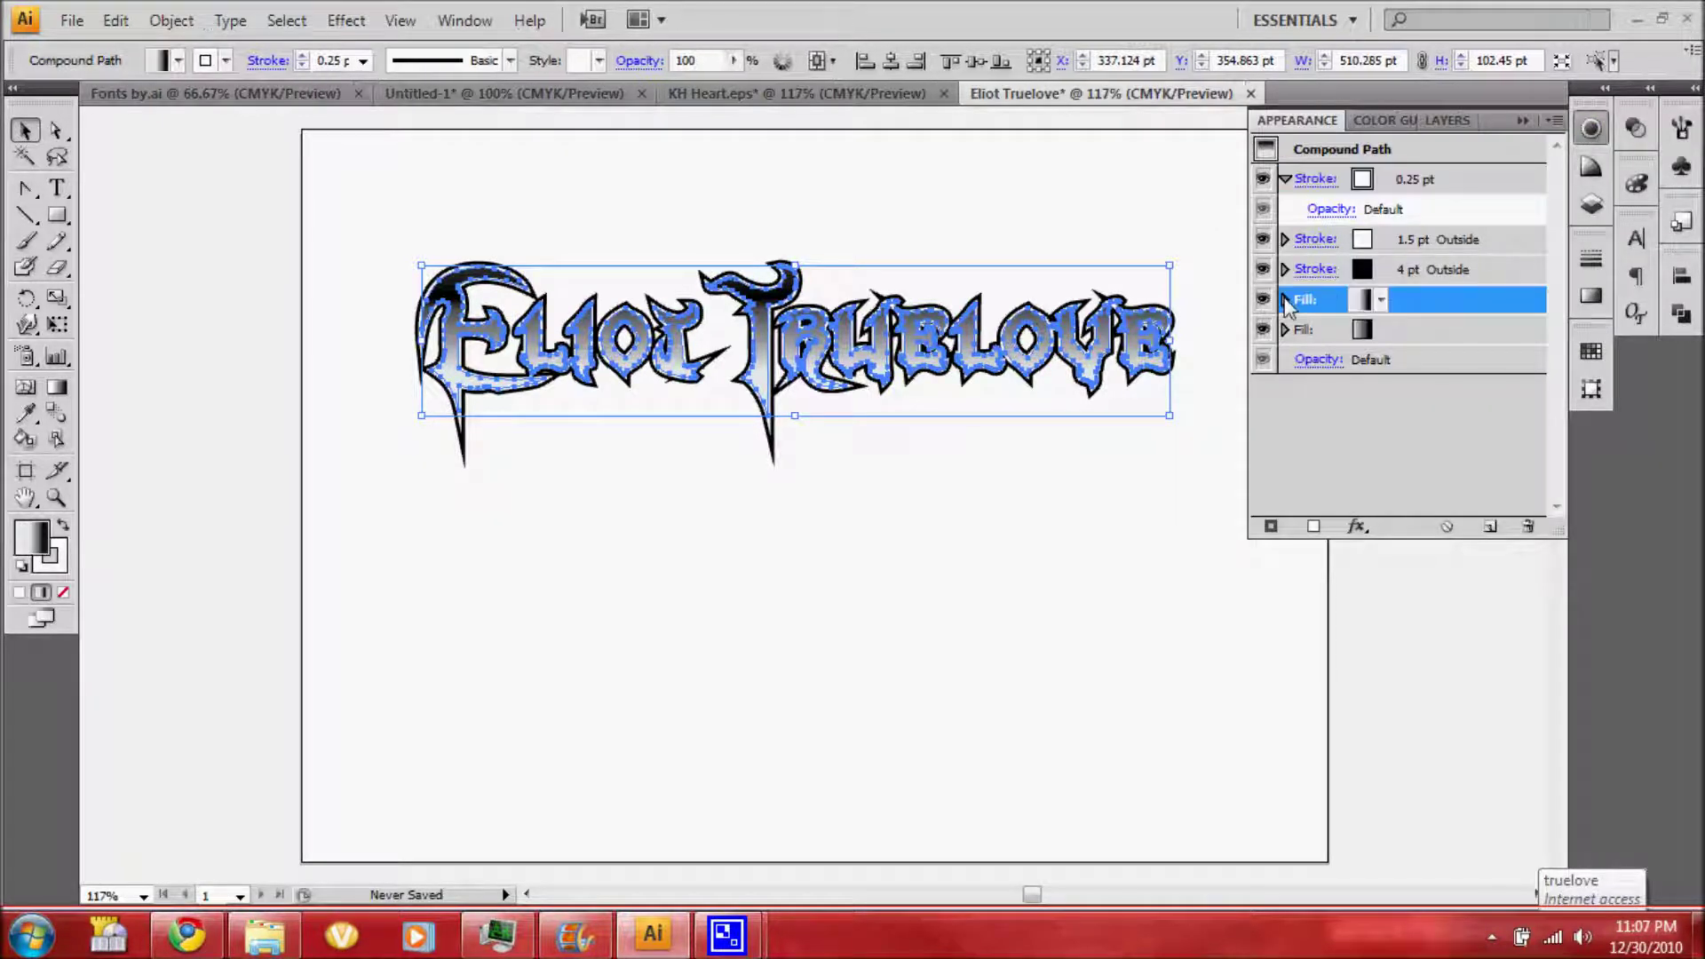
Add a Transform effect to the upper fill, moving it 2 pt horizontally and -2 pt vertically
click(1285, 300)
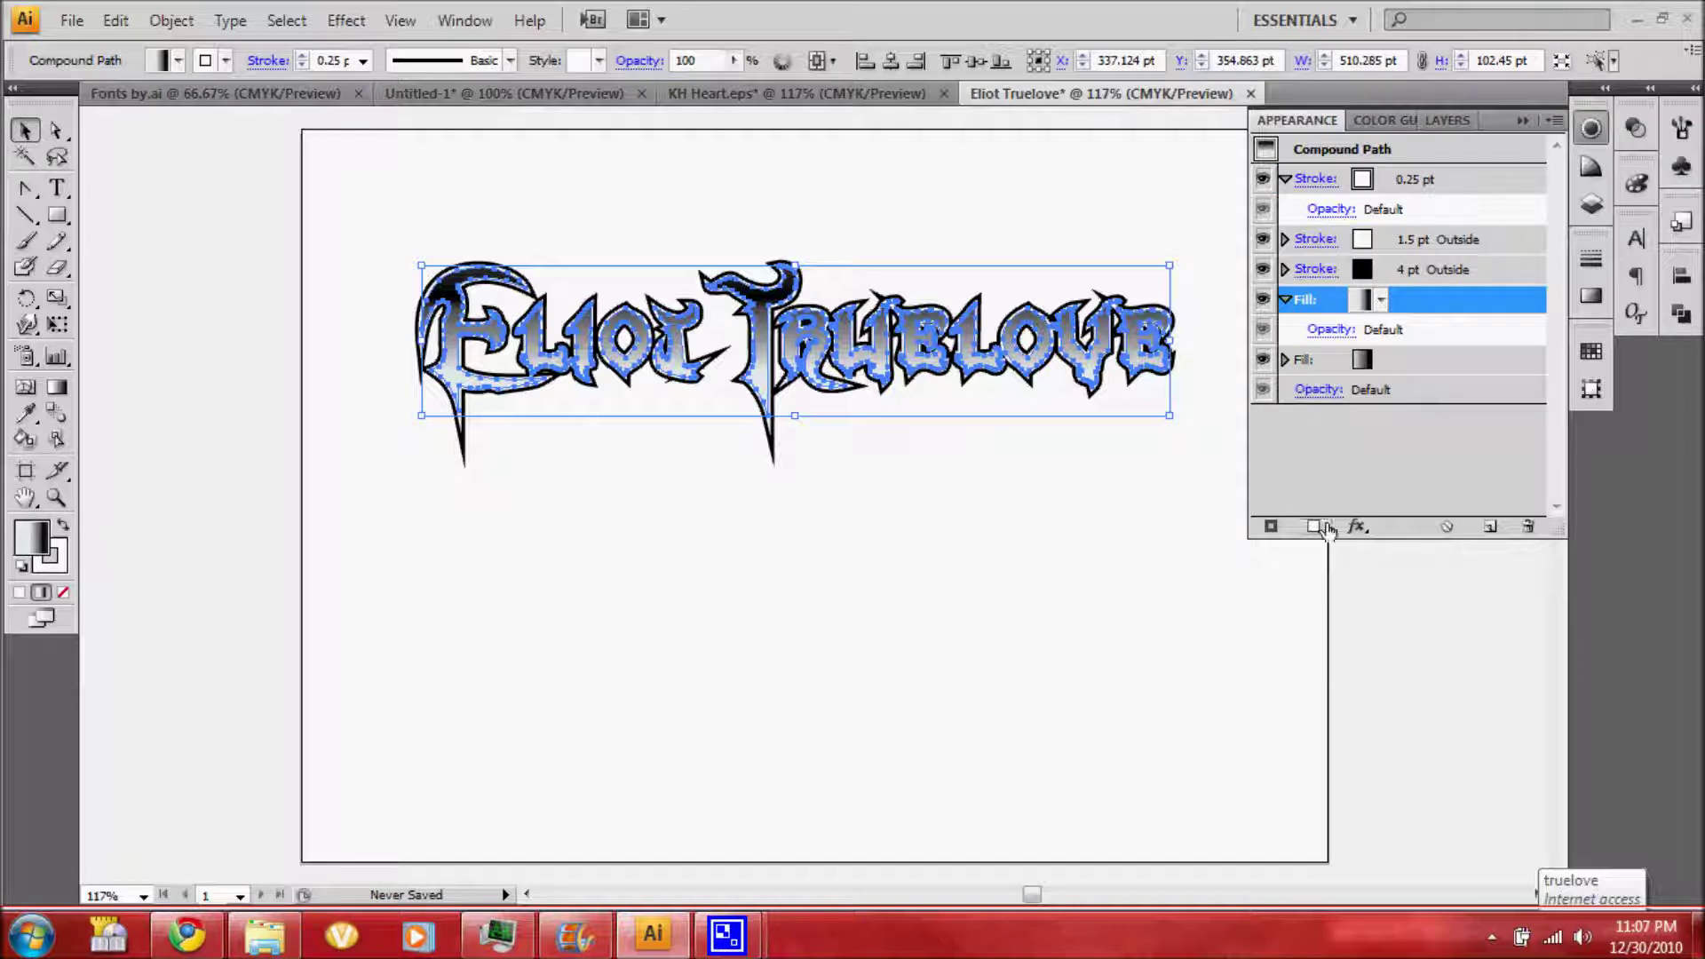
click(1356, 525)
mouse_move(1474, 396)
click(1243, 469)
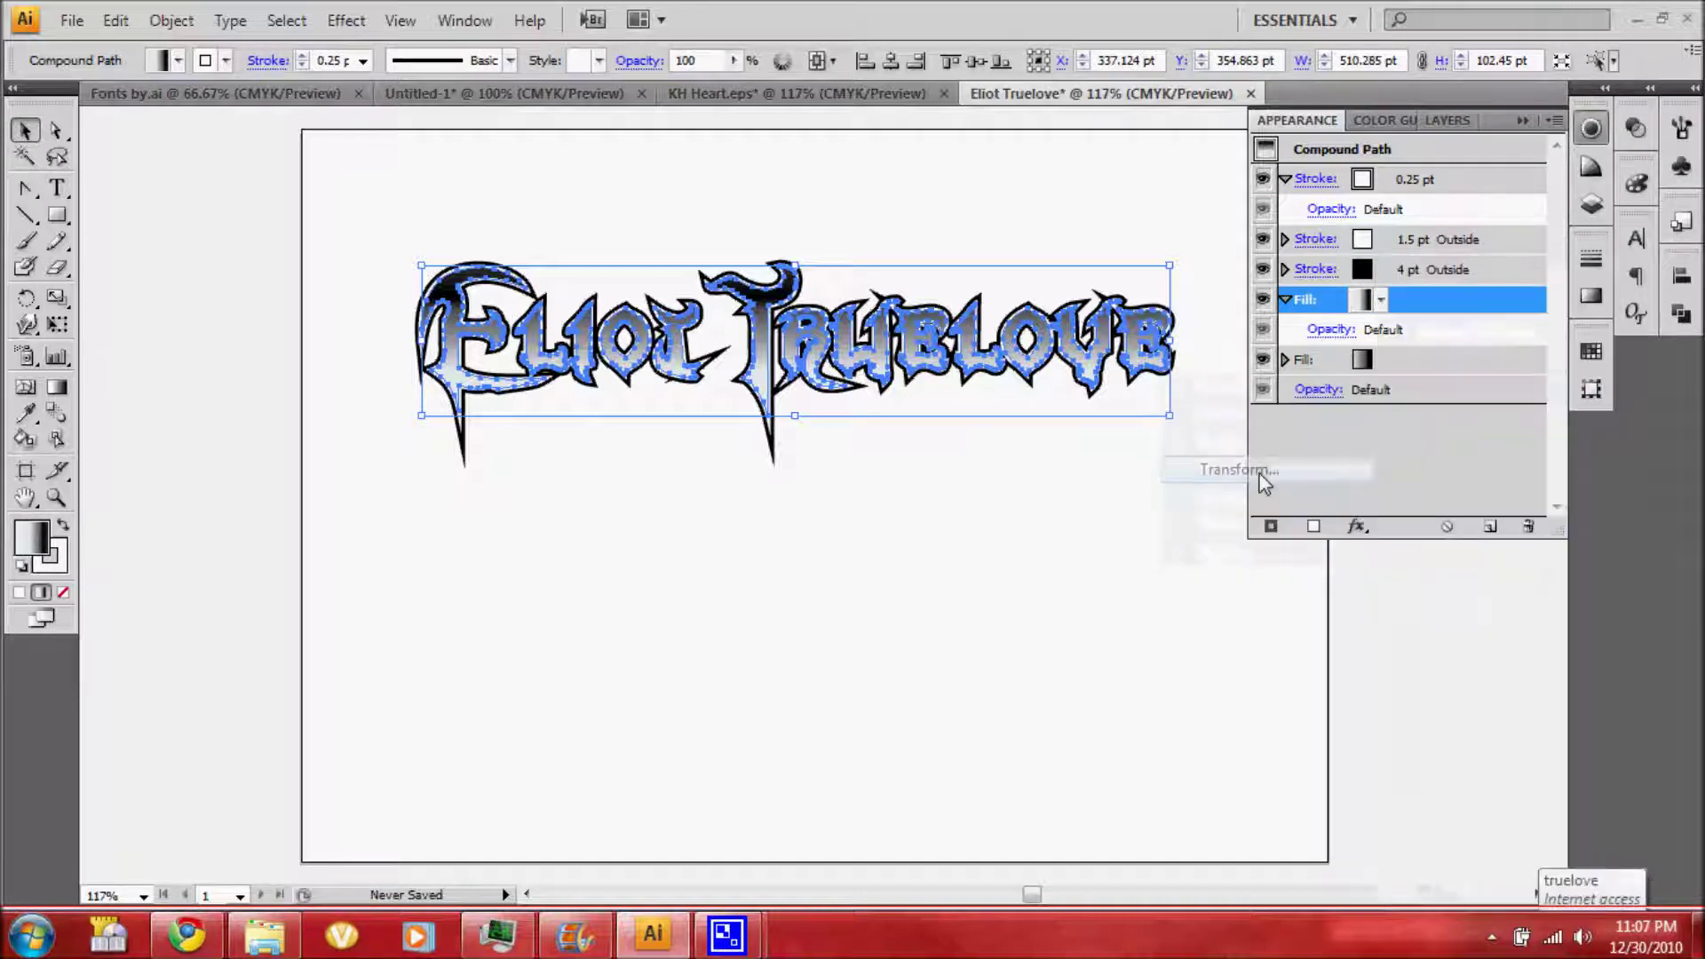
click(995, 594)
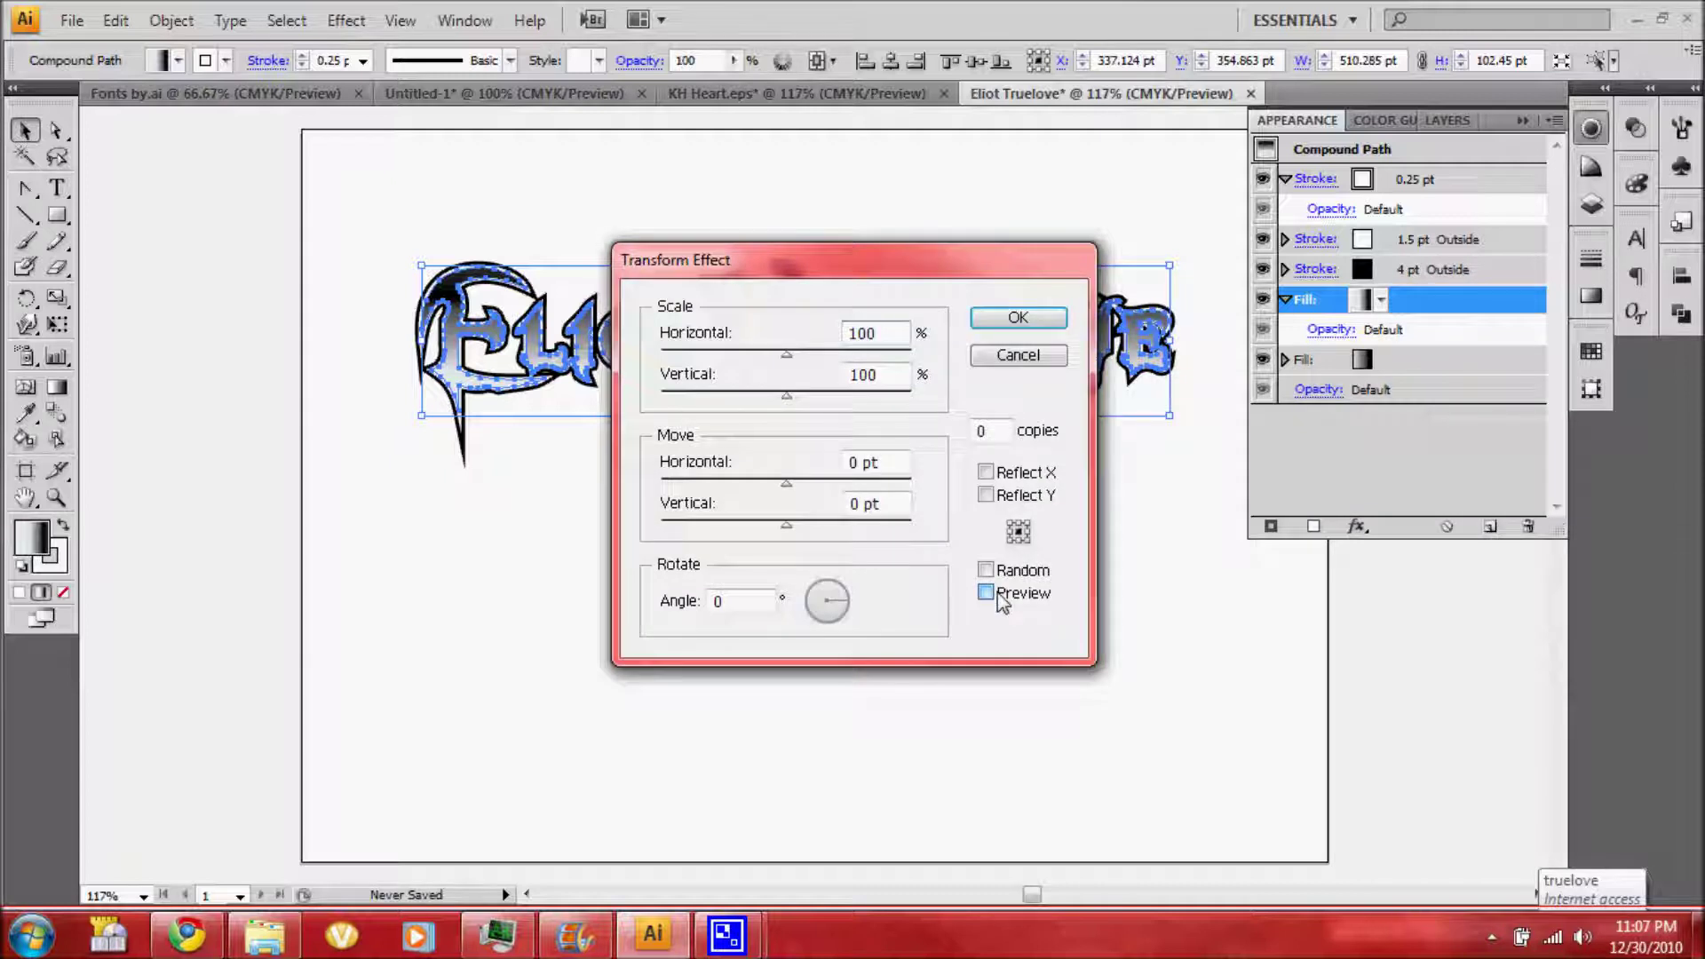
double_click(881, 469)
text(2pt)
click(849, 506)
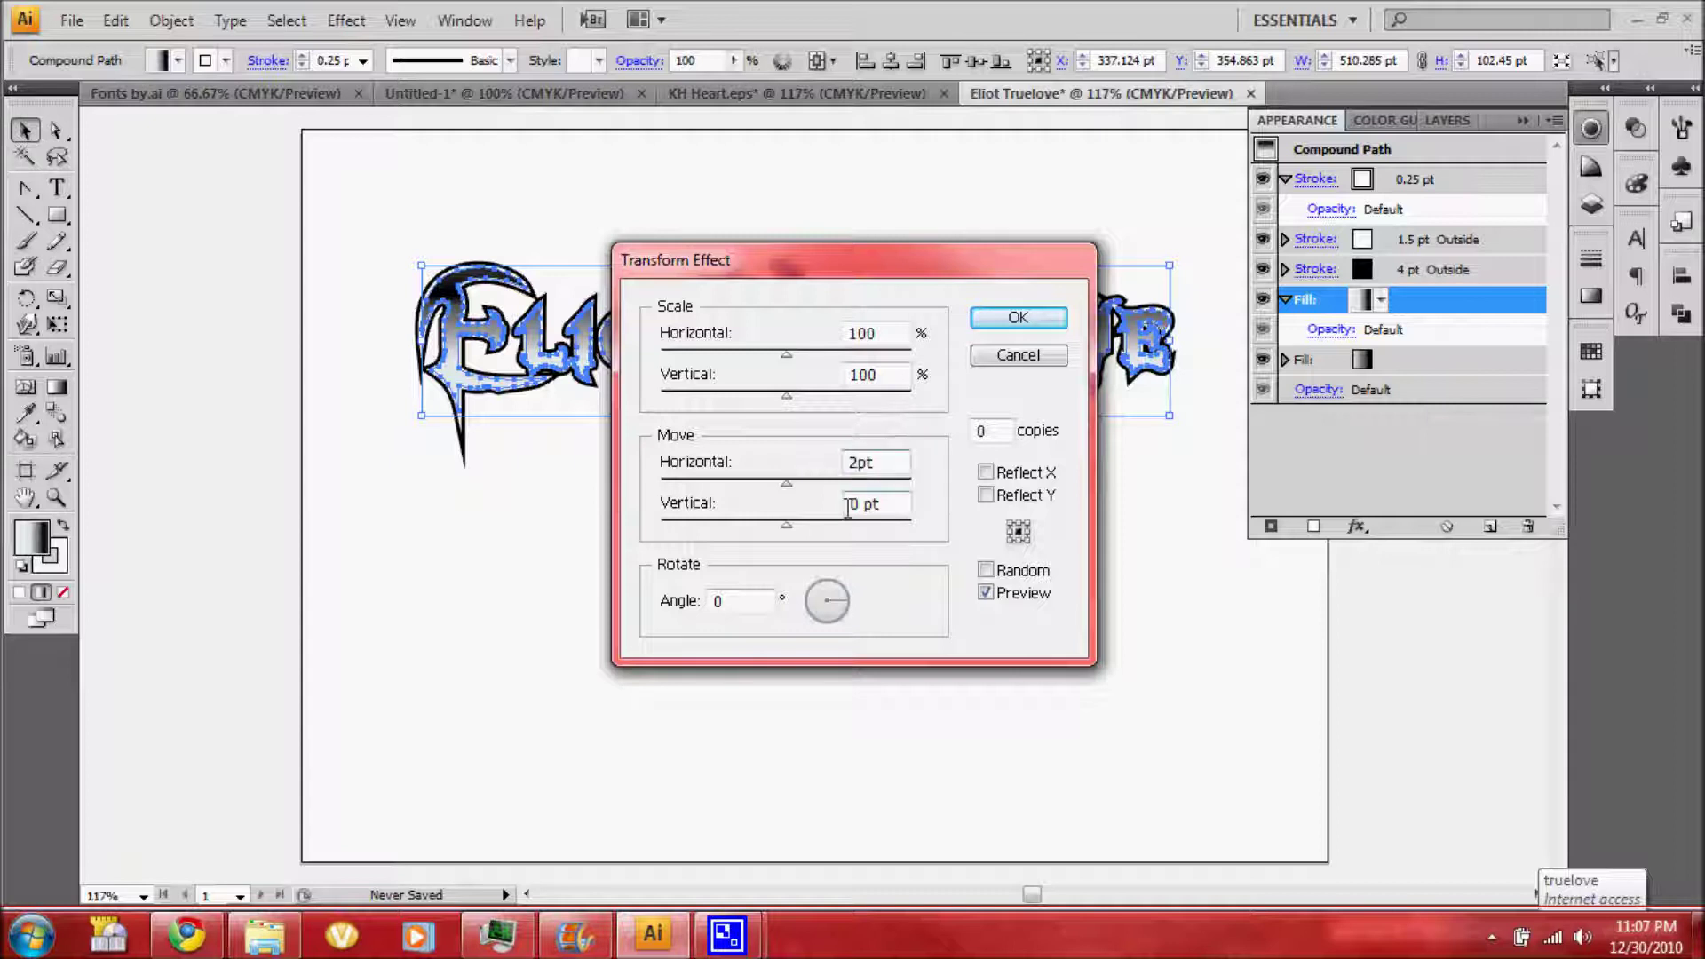
double_click(849, 506)
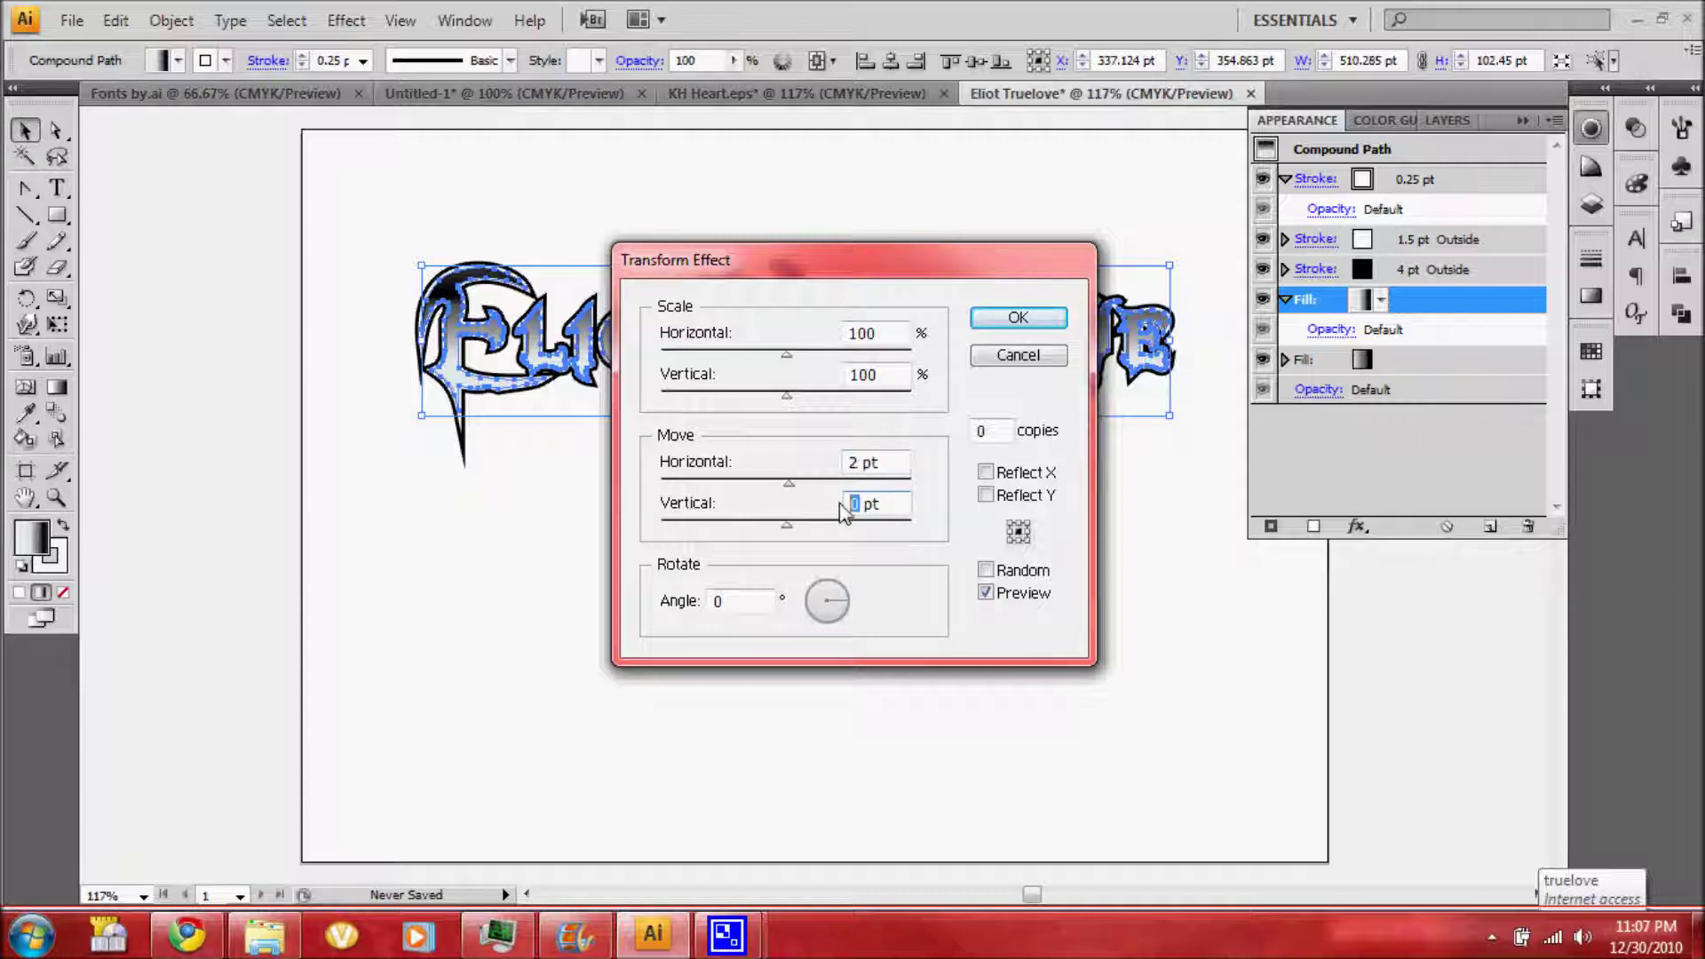
text(-2)
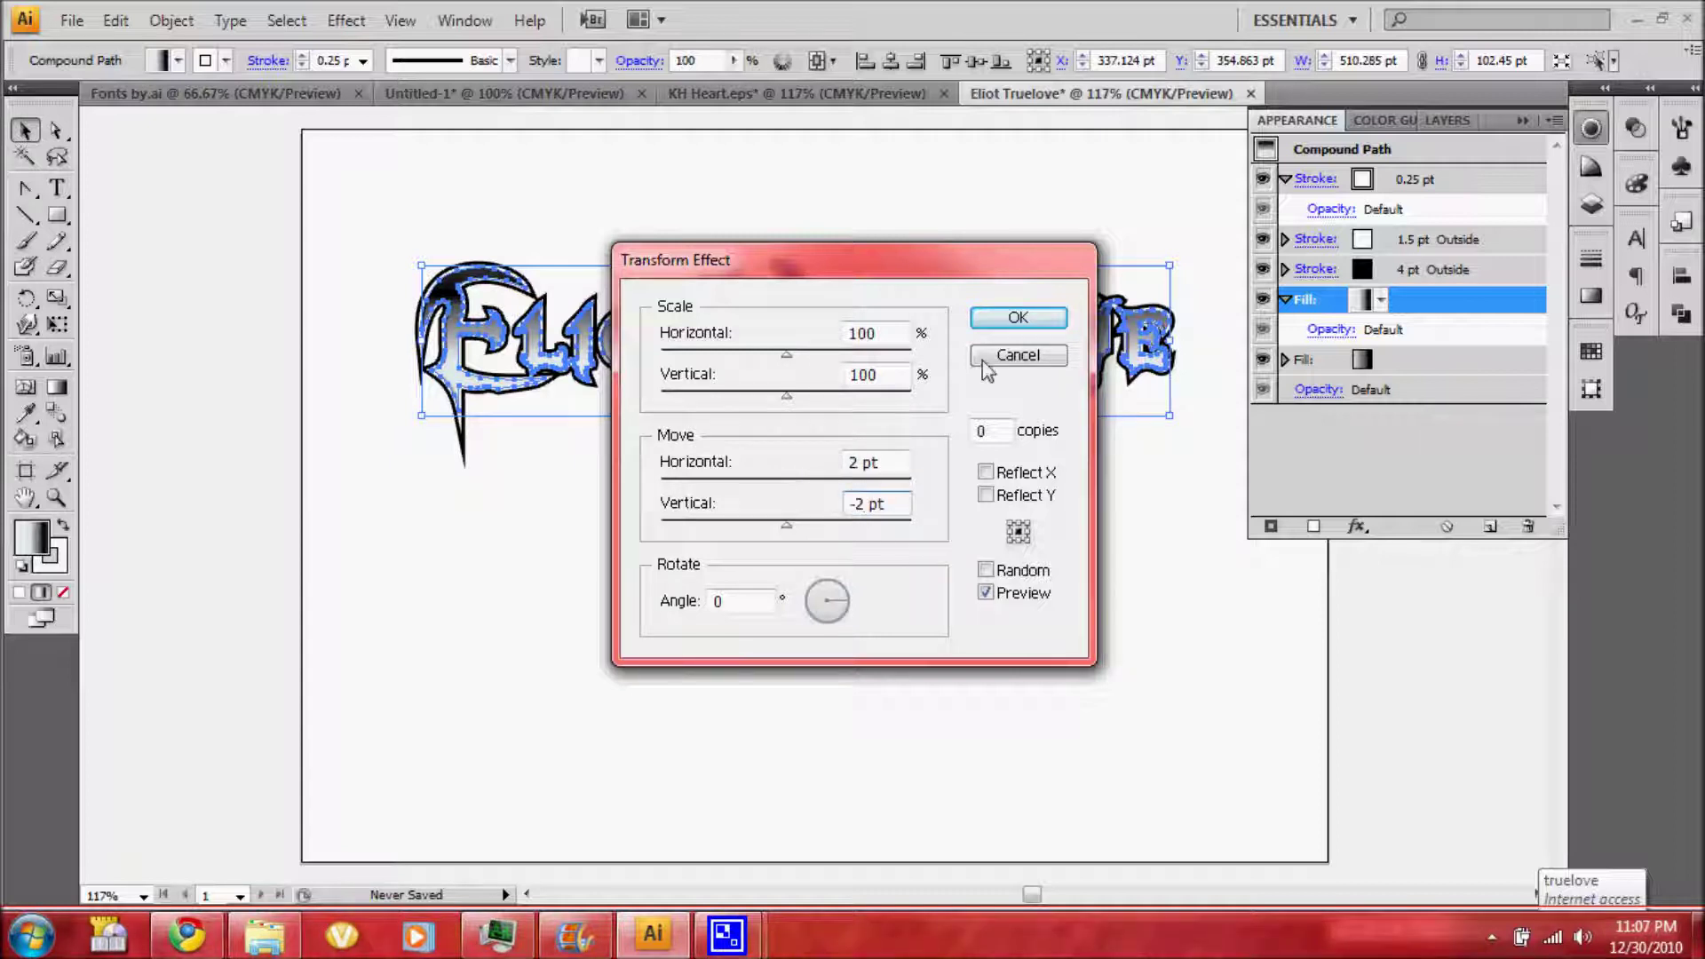
click(1018, 356)
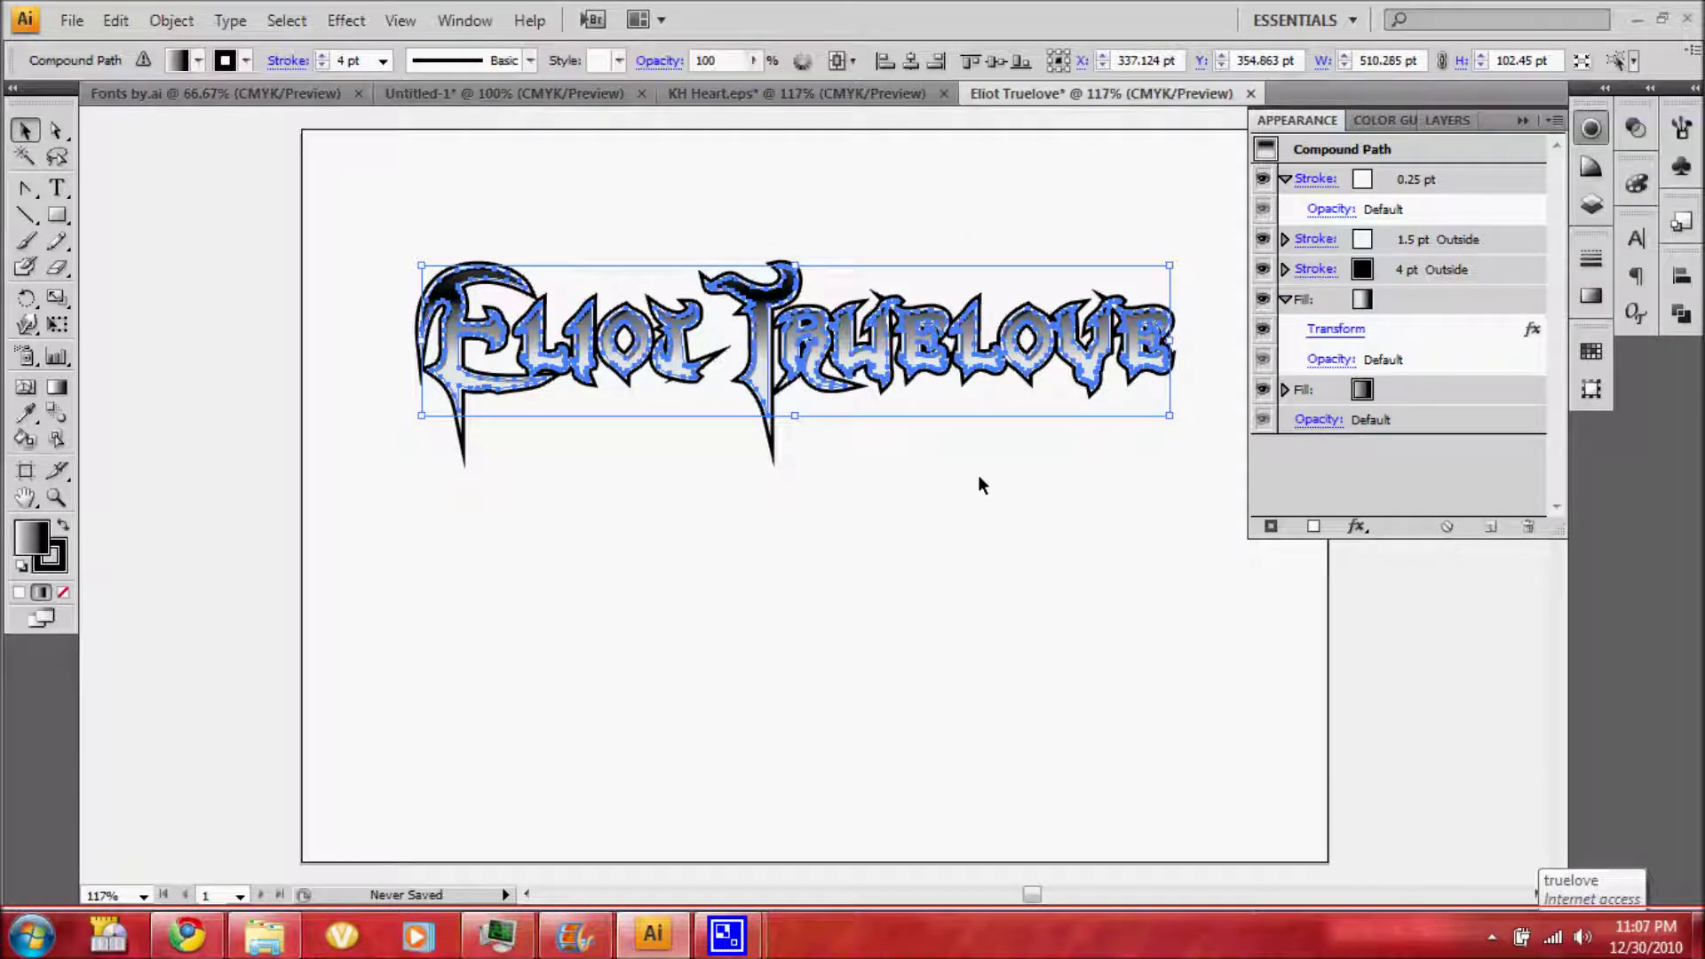
click(849, 513)
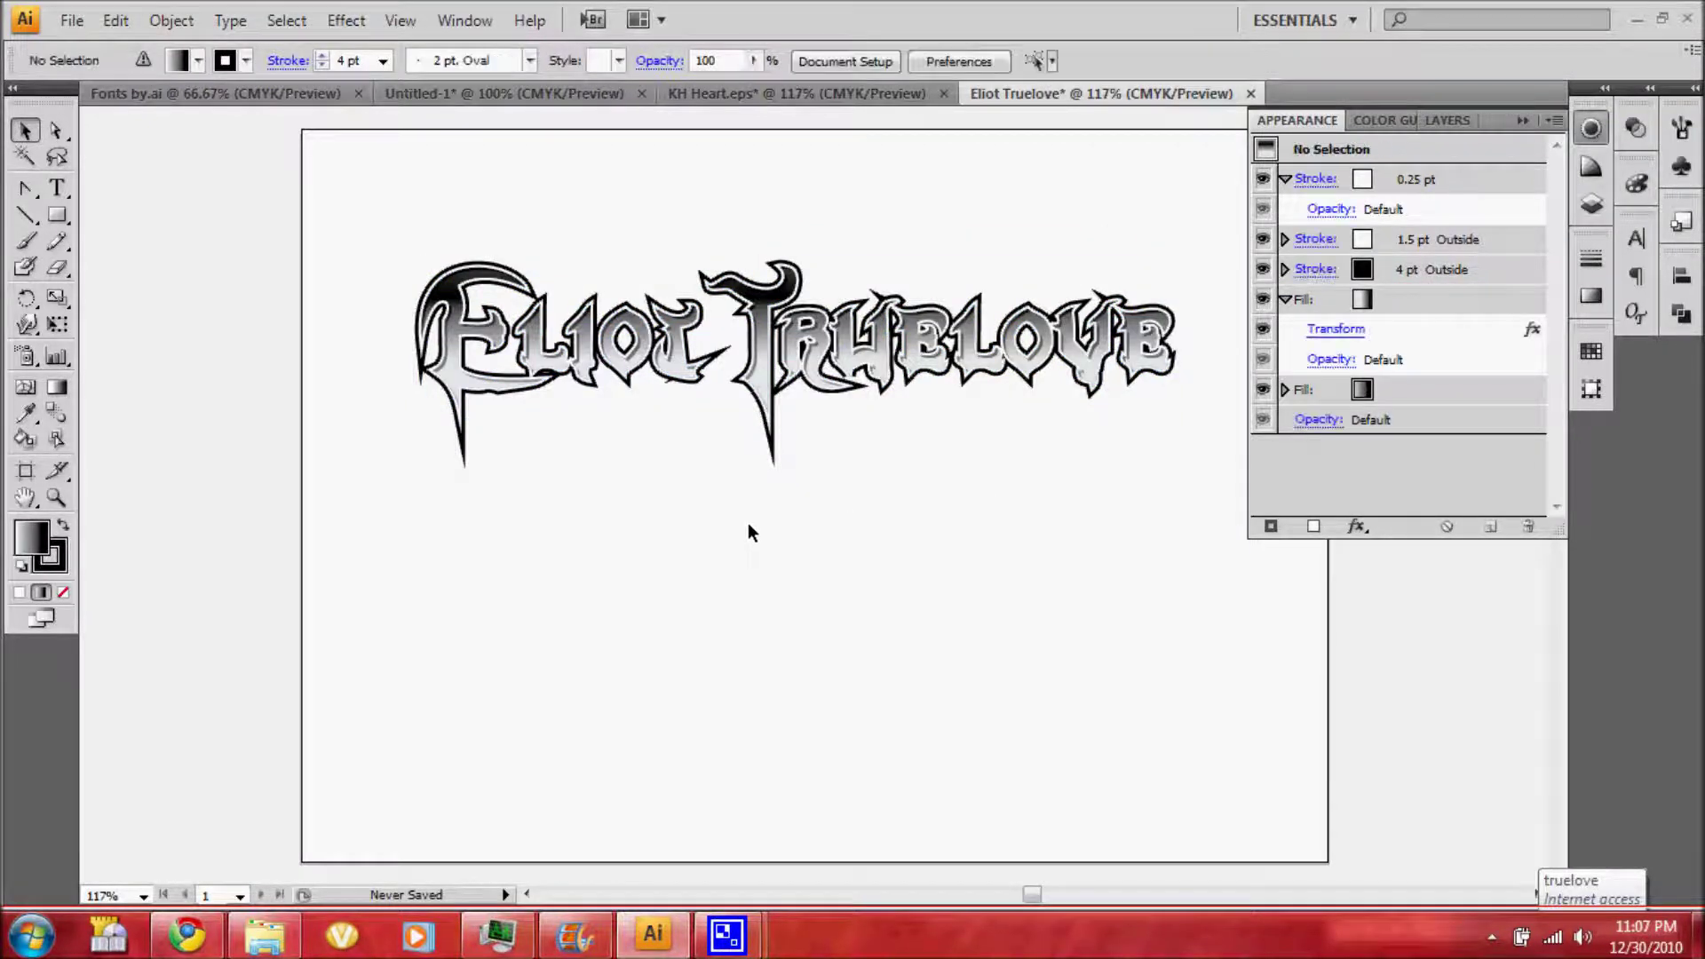
click(57, 496)
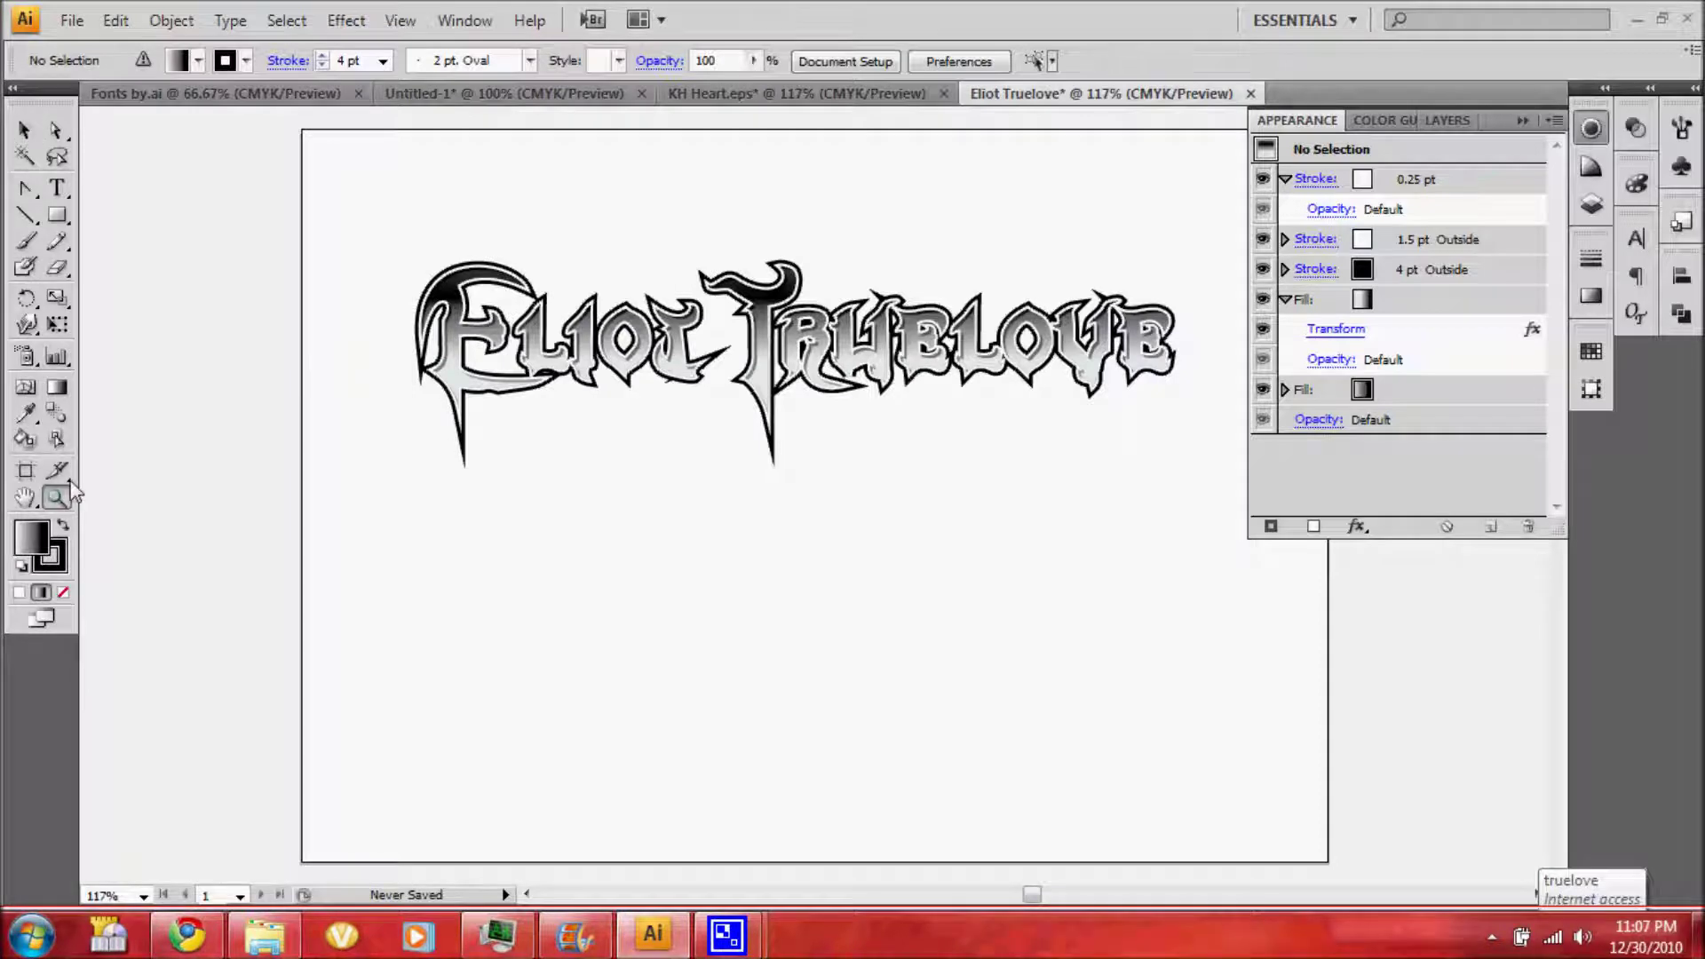
click(857, 382)
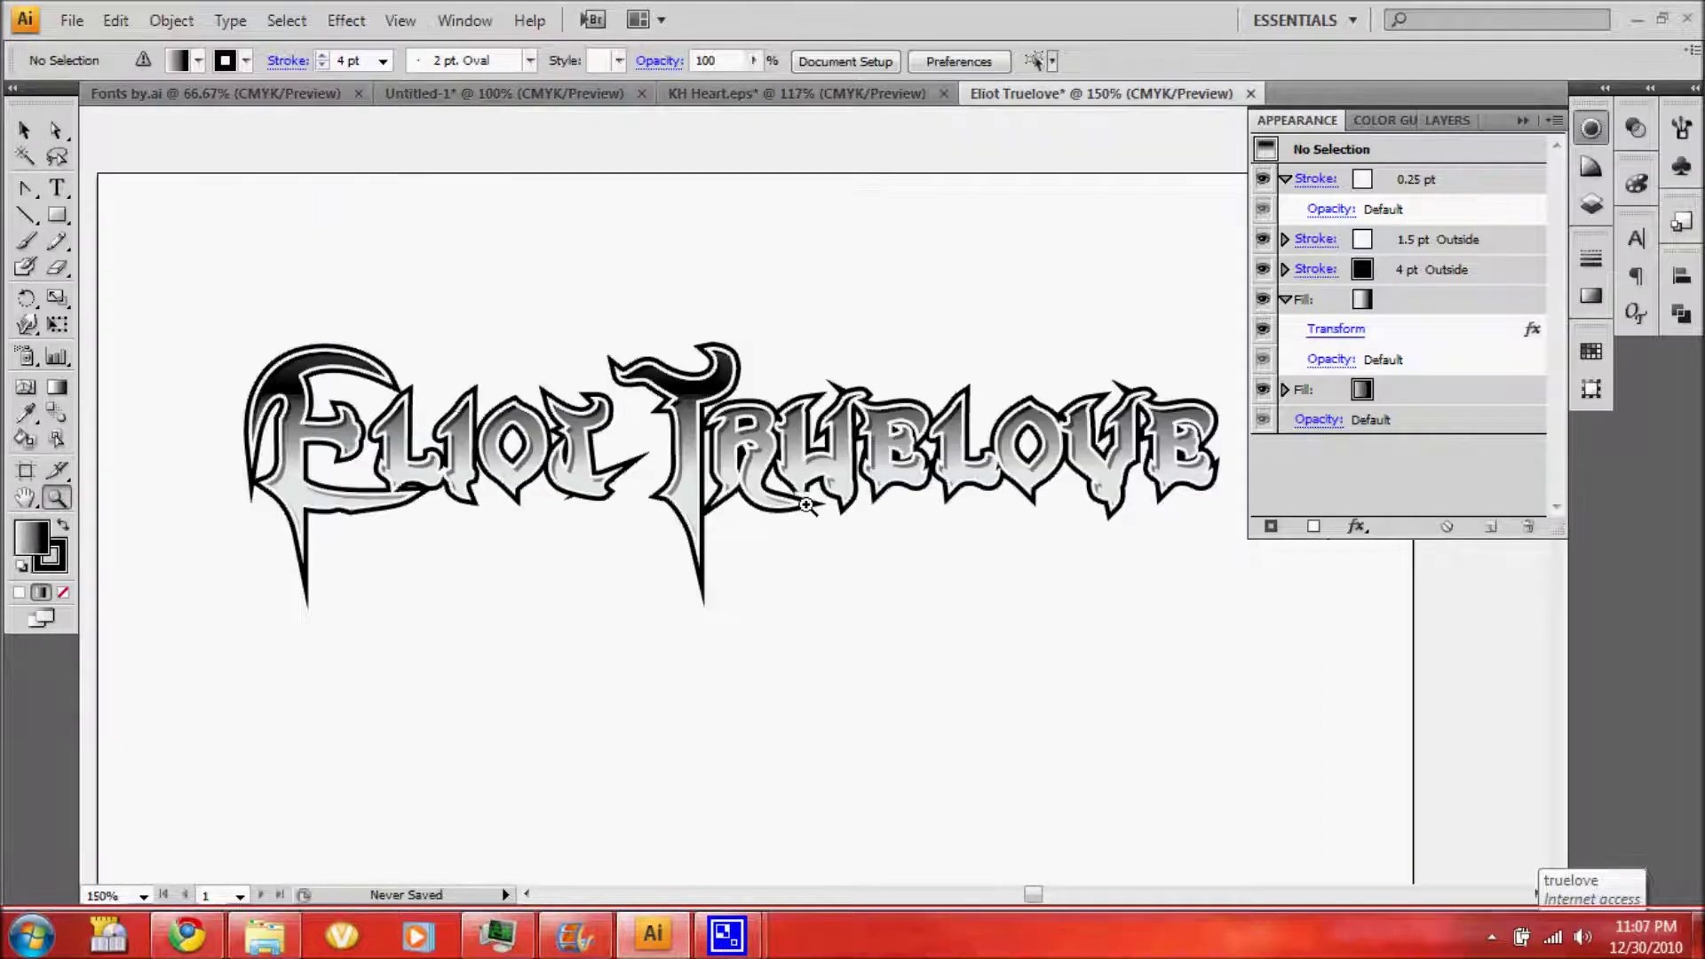
click(807, 509)
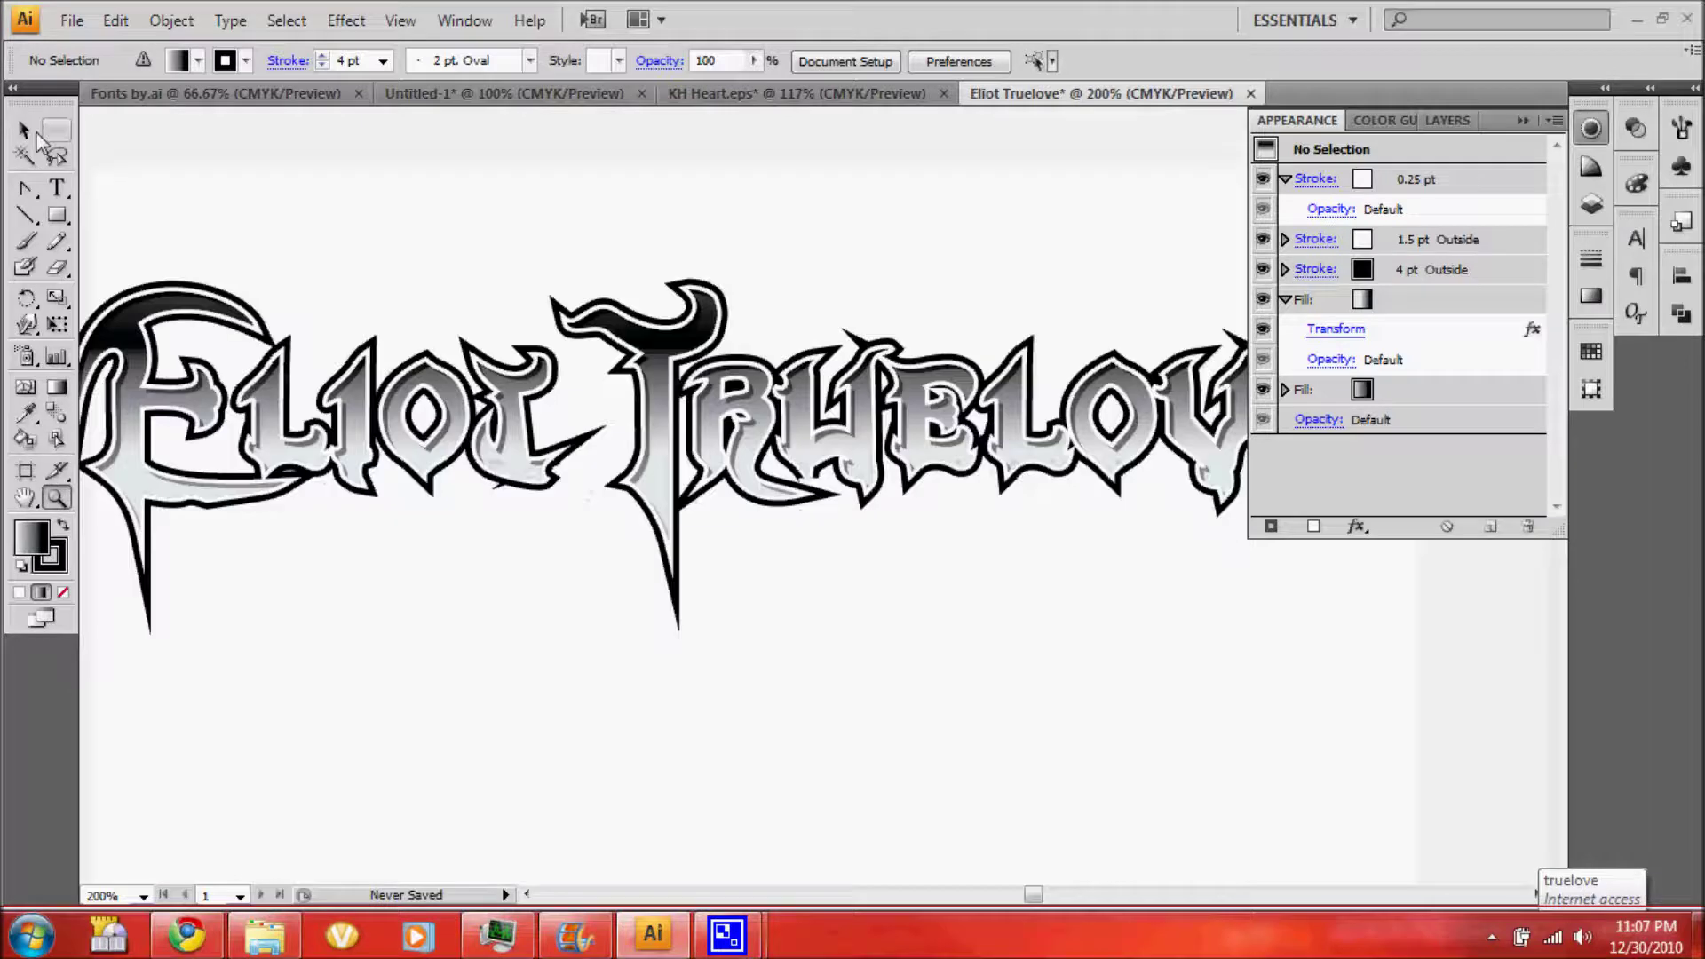
key(a)
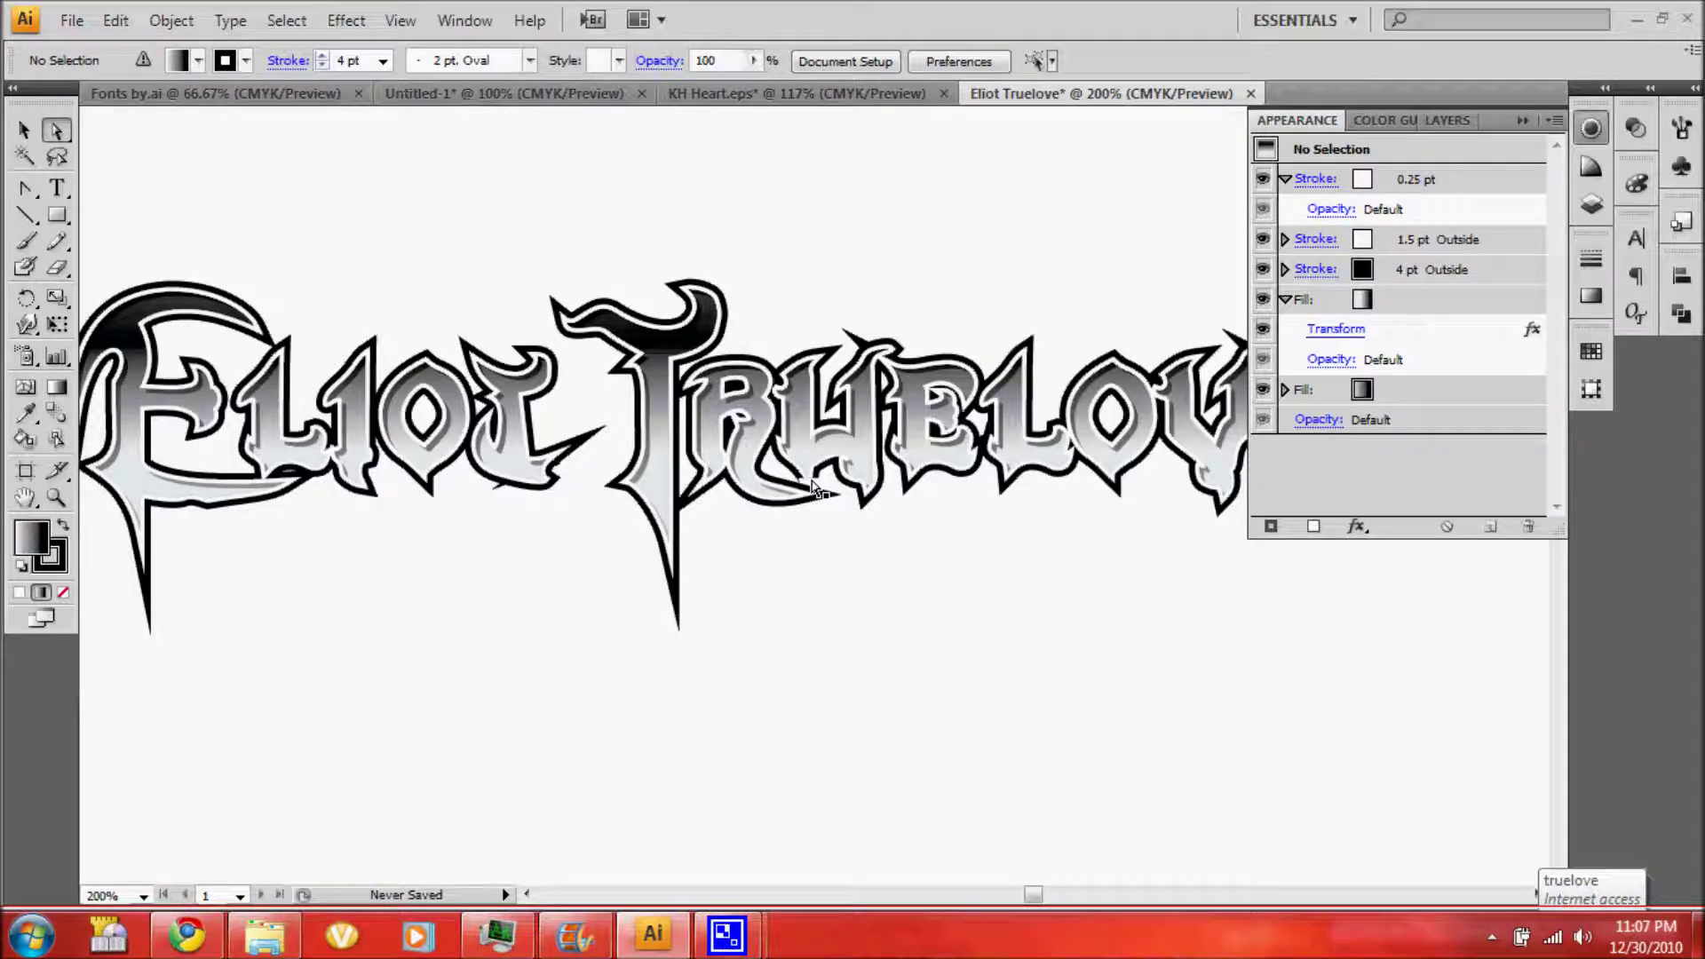
click(816, 489)
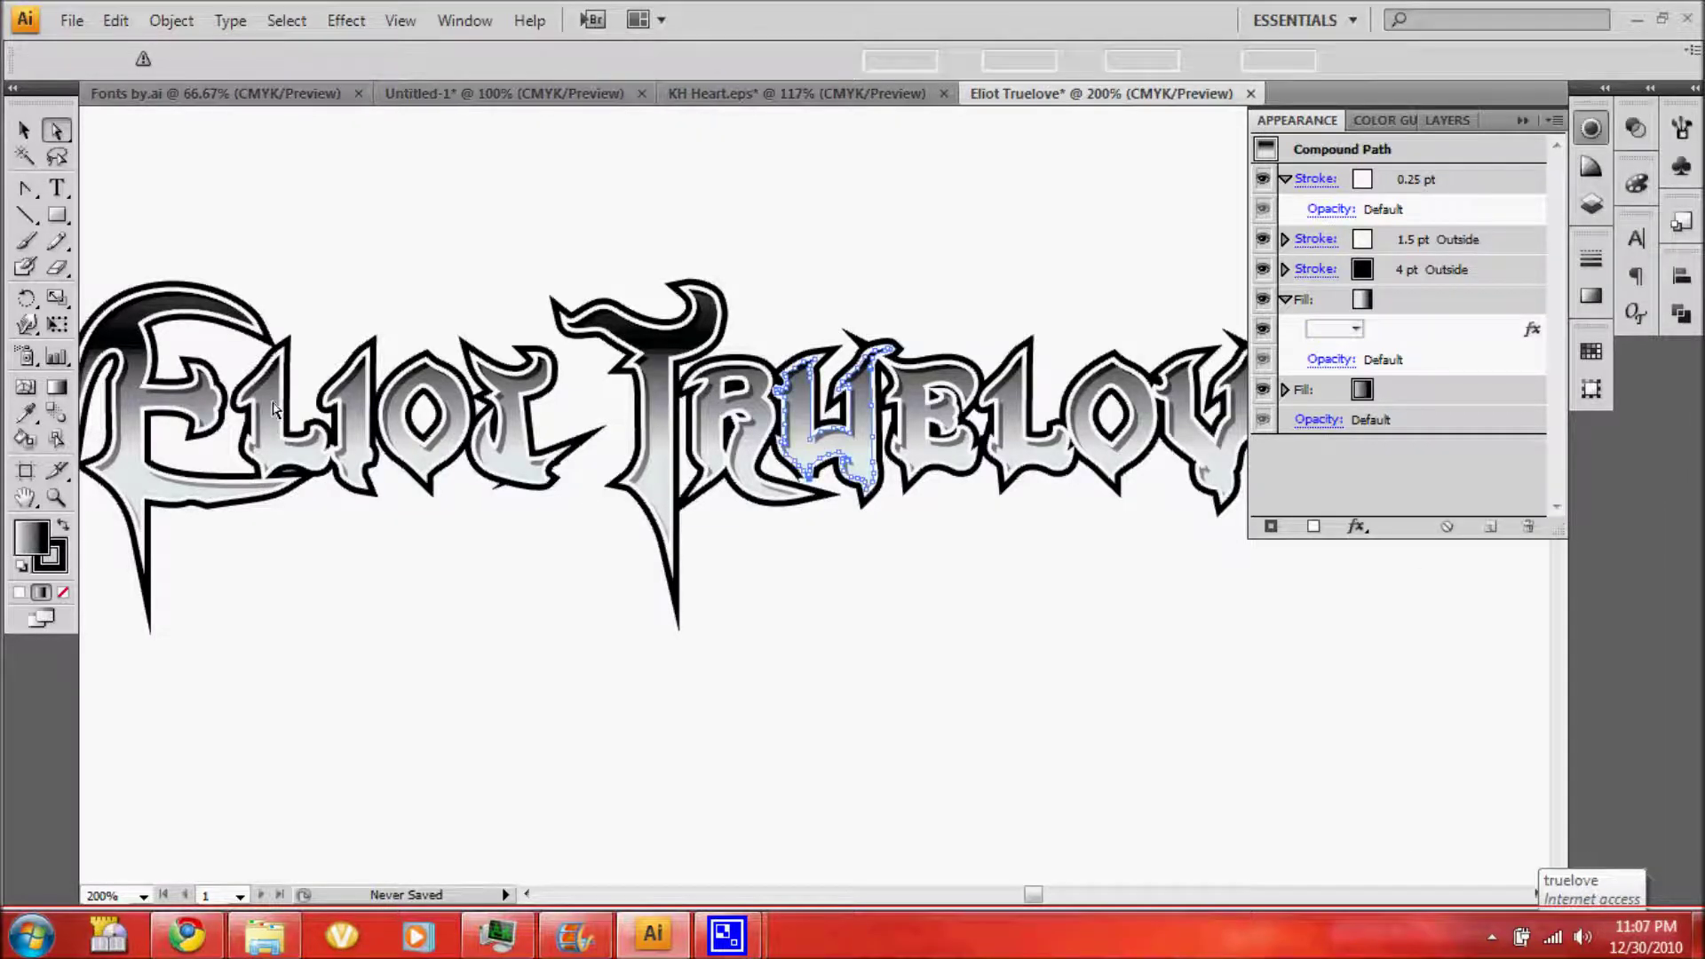
key(p)
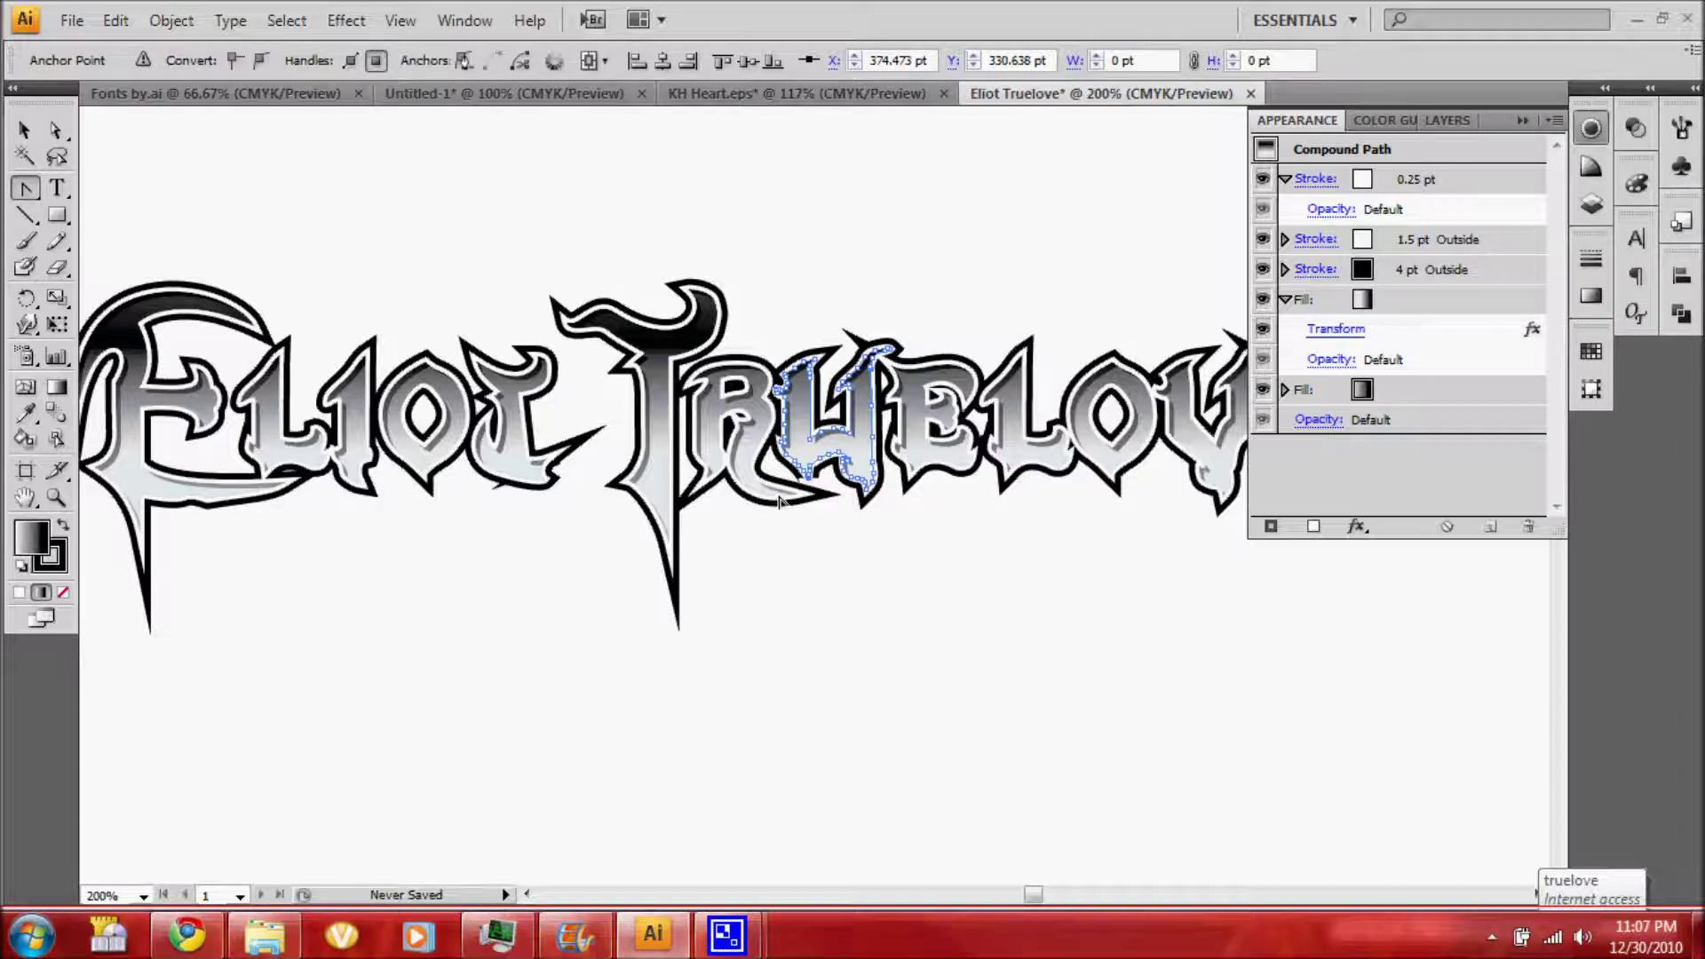
key(ctrl+h)
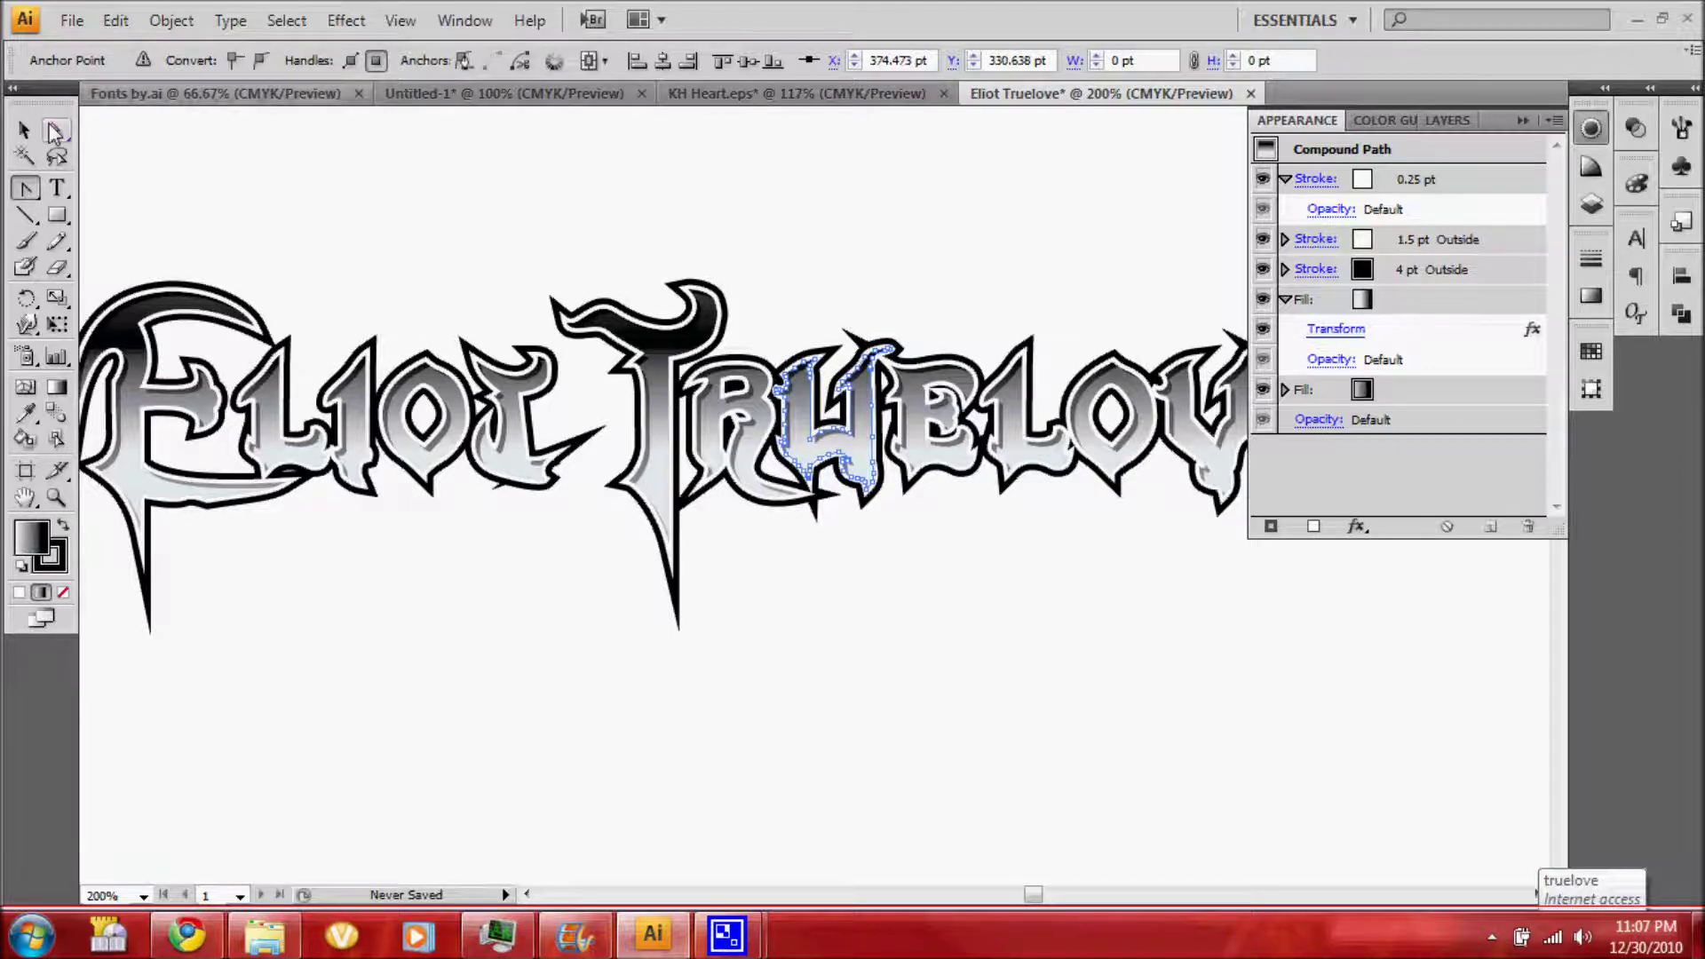
click(56, 130)
click(551, 453)
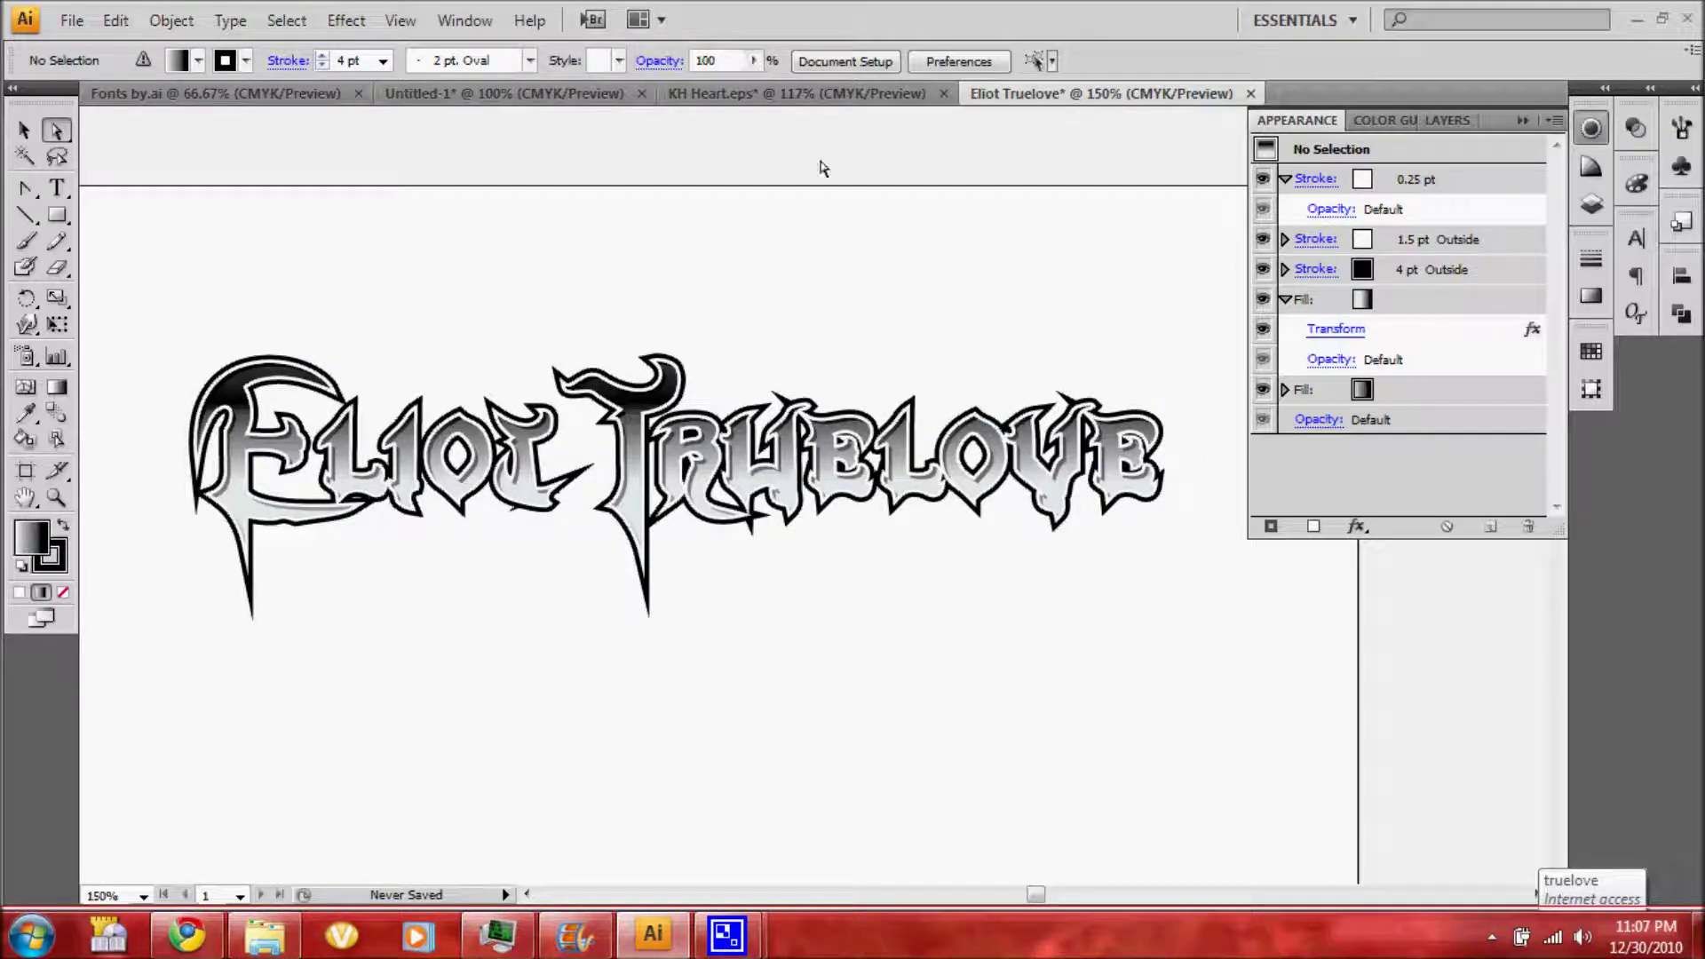
Select the whole black heart in KH Heart.eps, then return to the name document
click(796, 93)
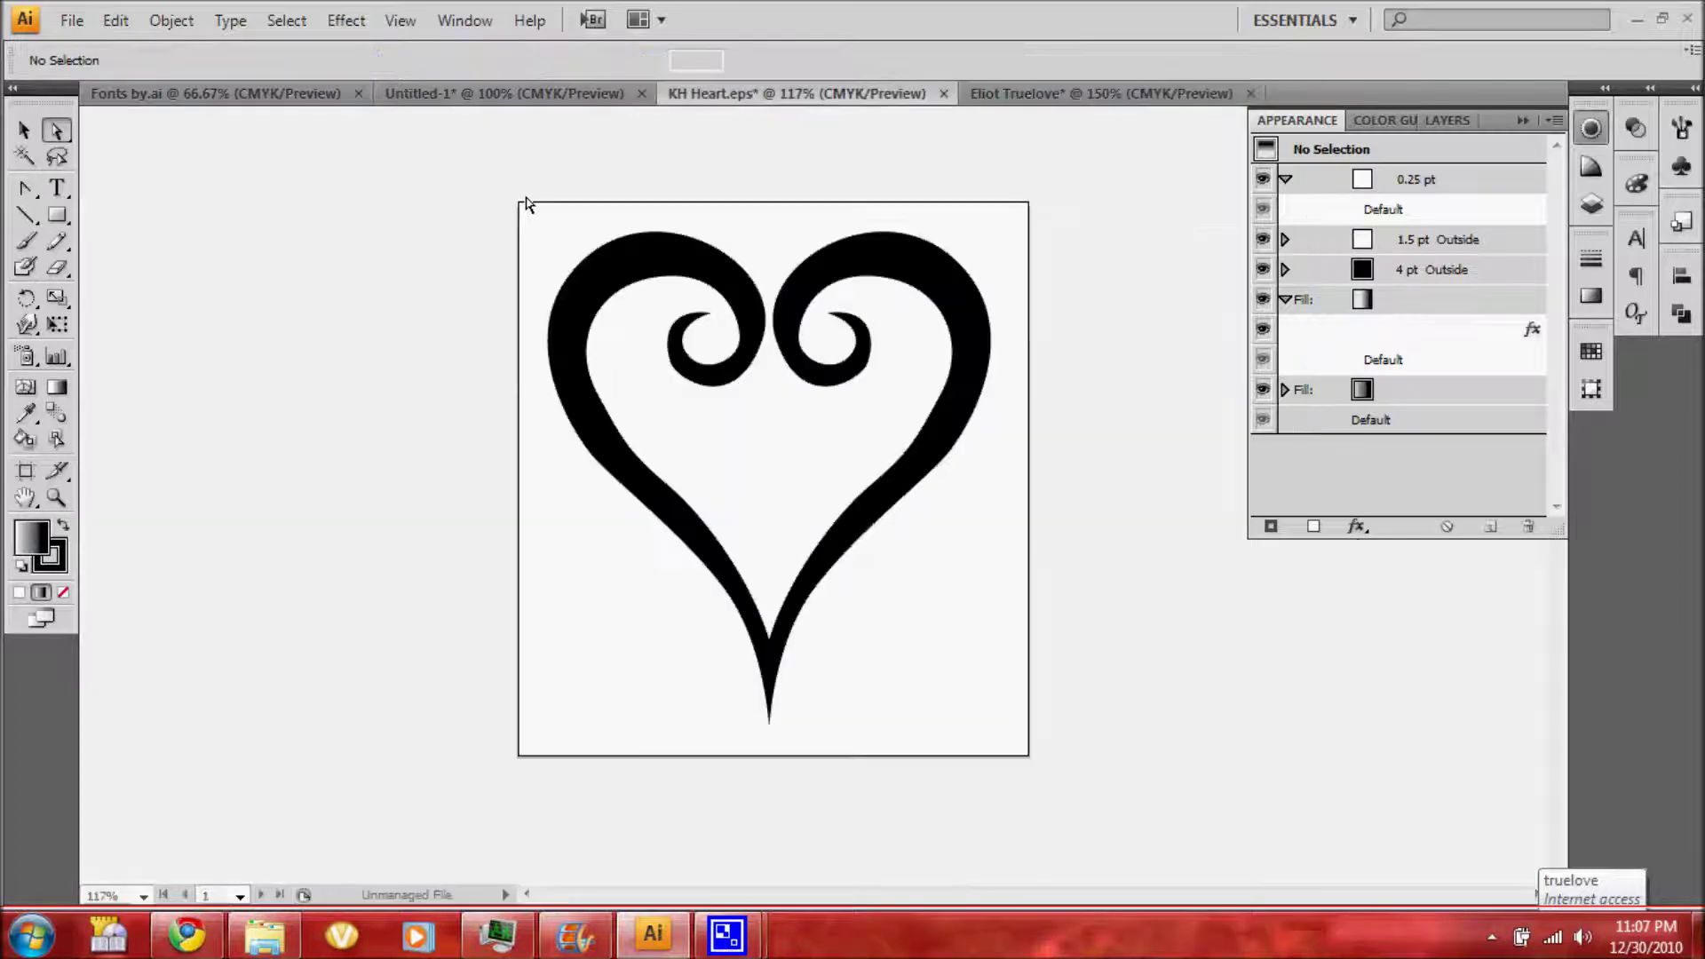
click(24, 130)
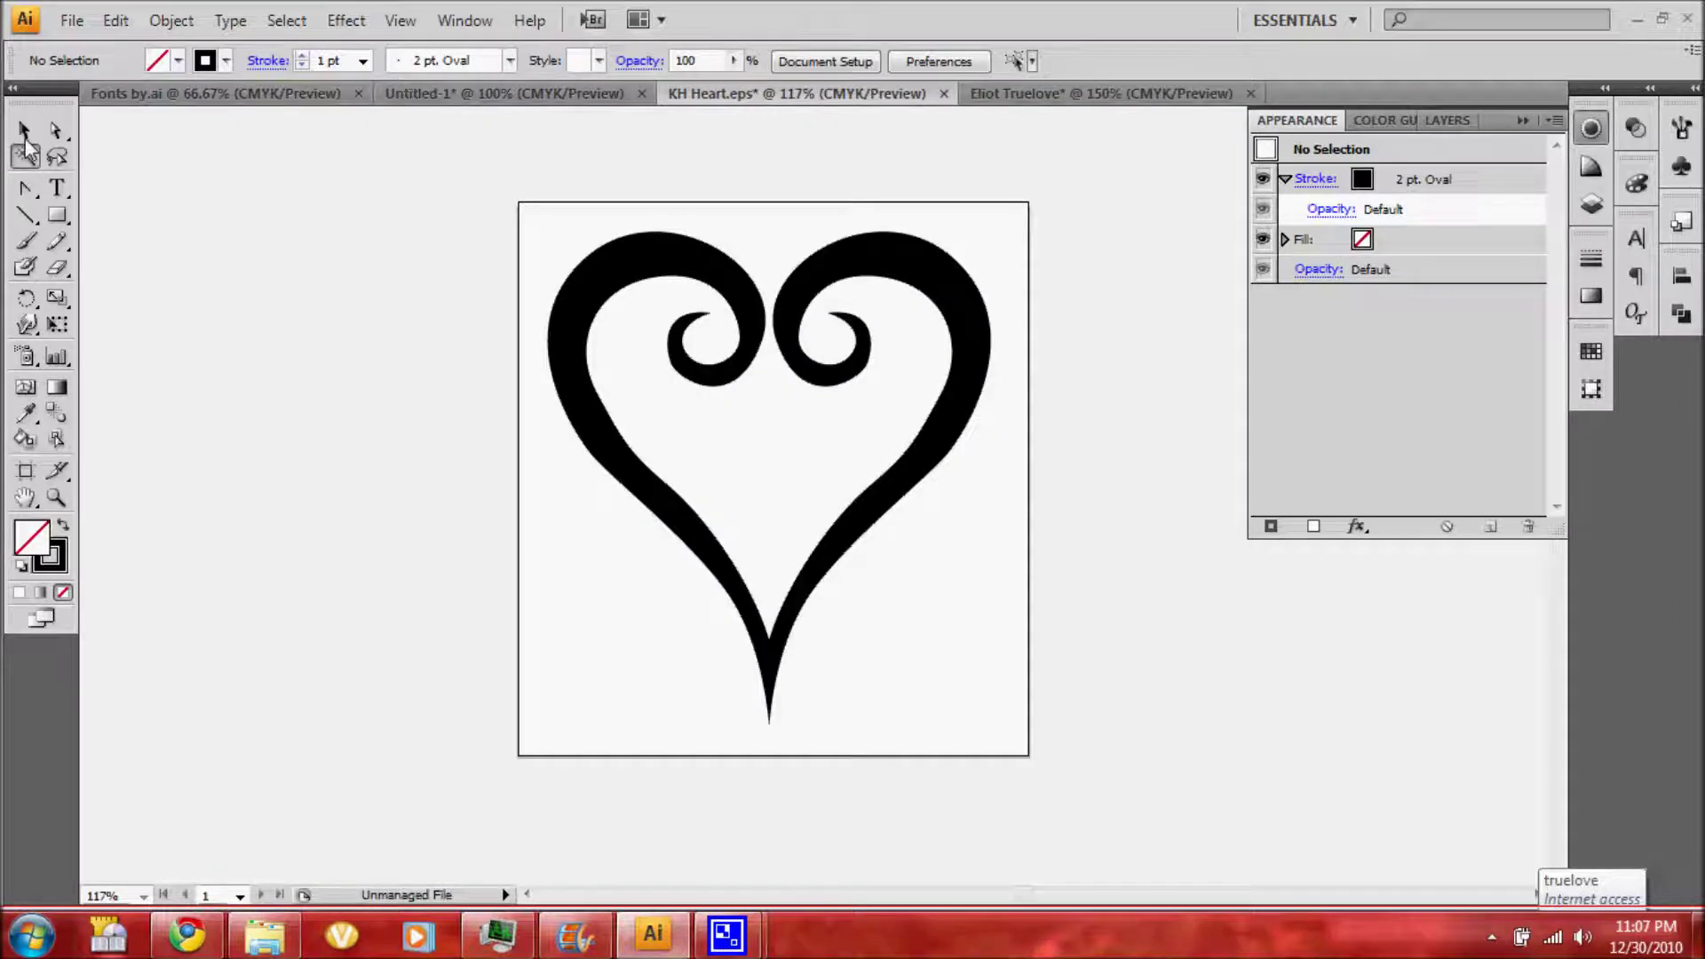
drag(524, 236, 937, 418)
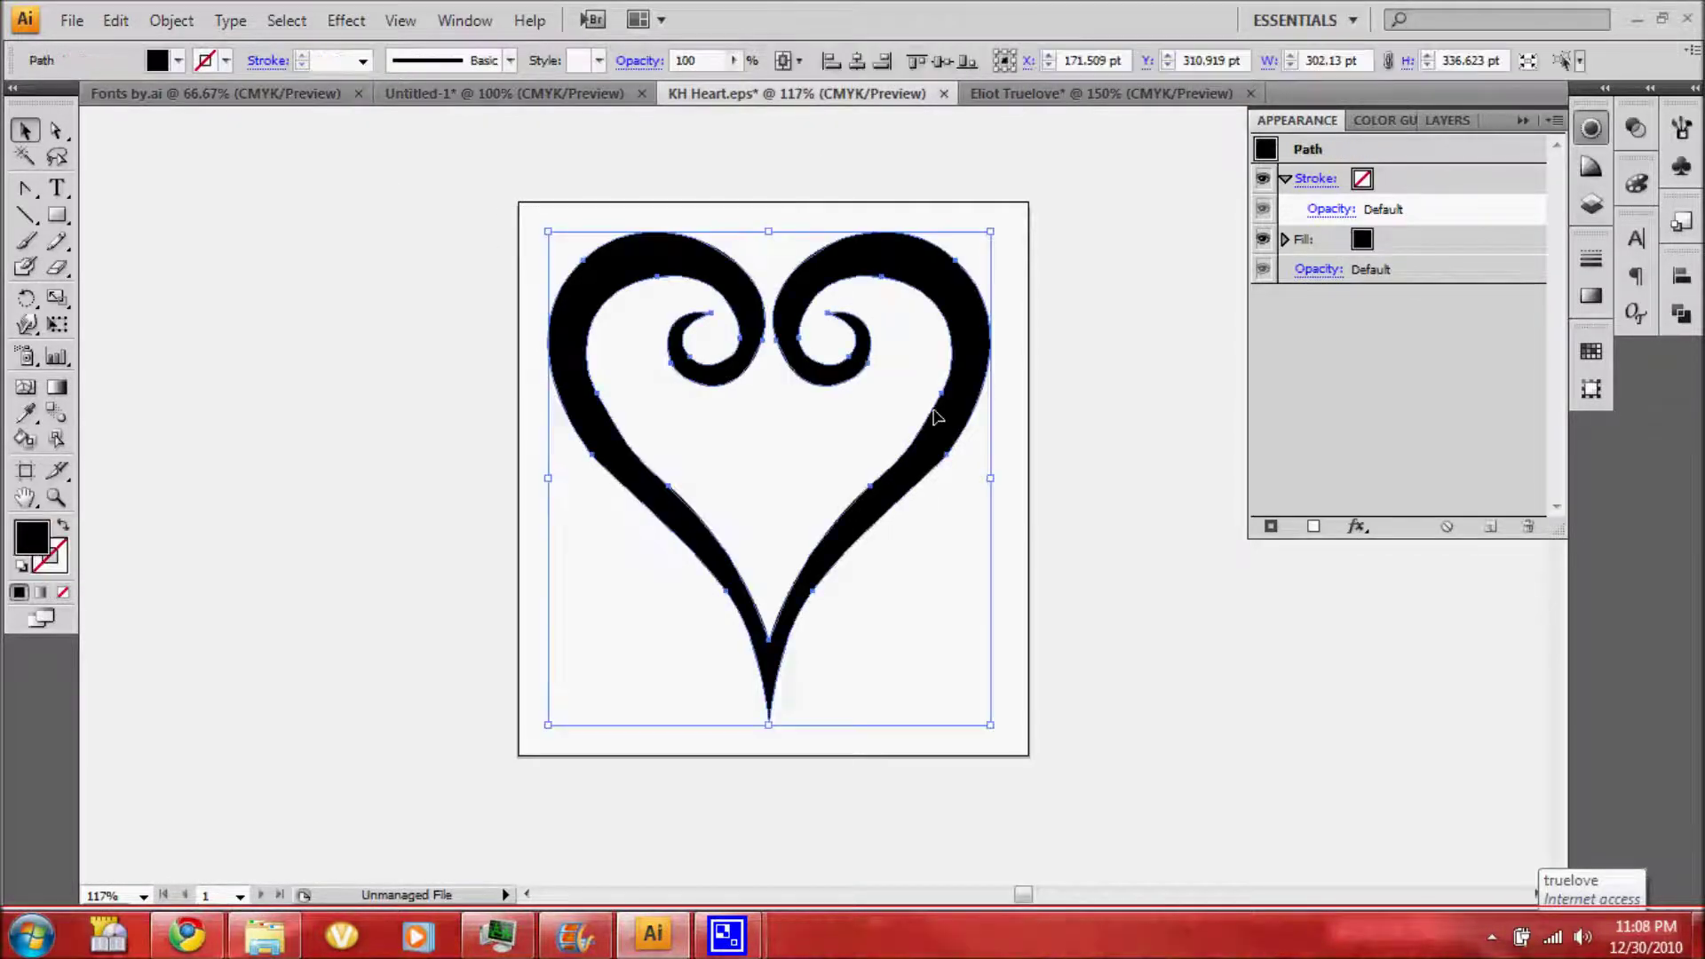
click(1041, 93)
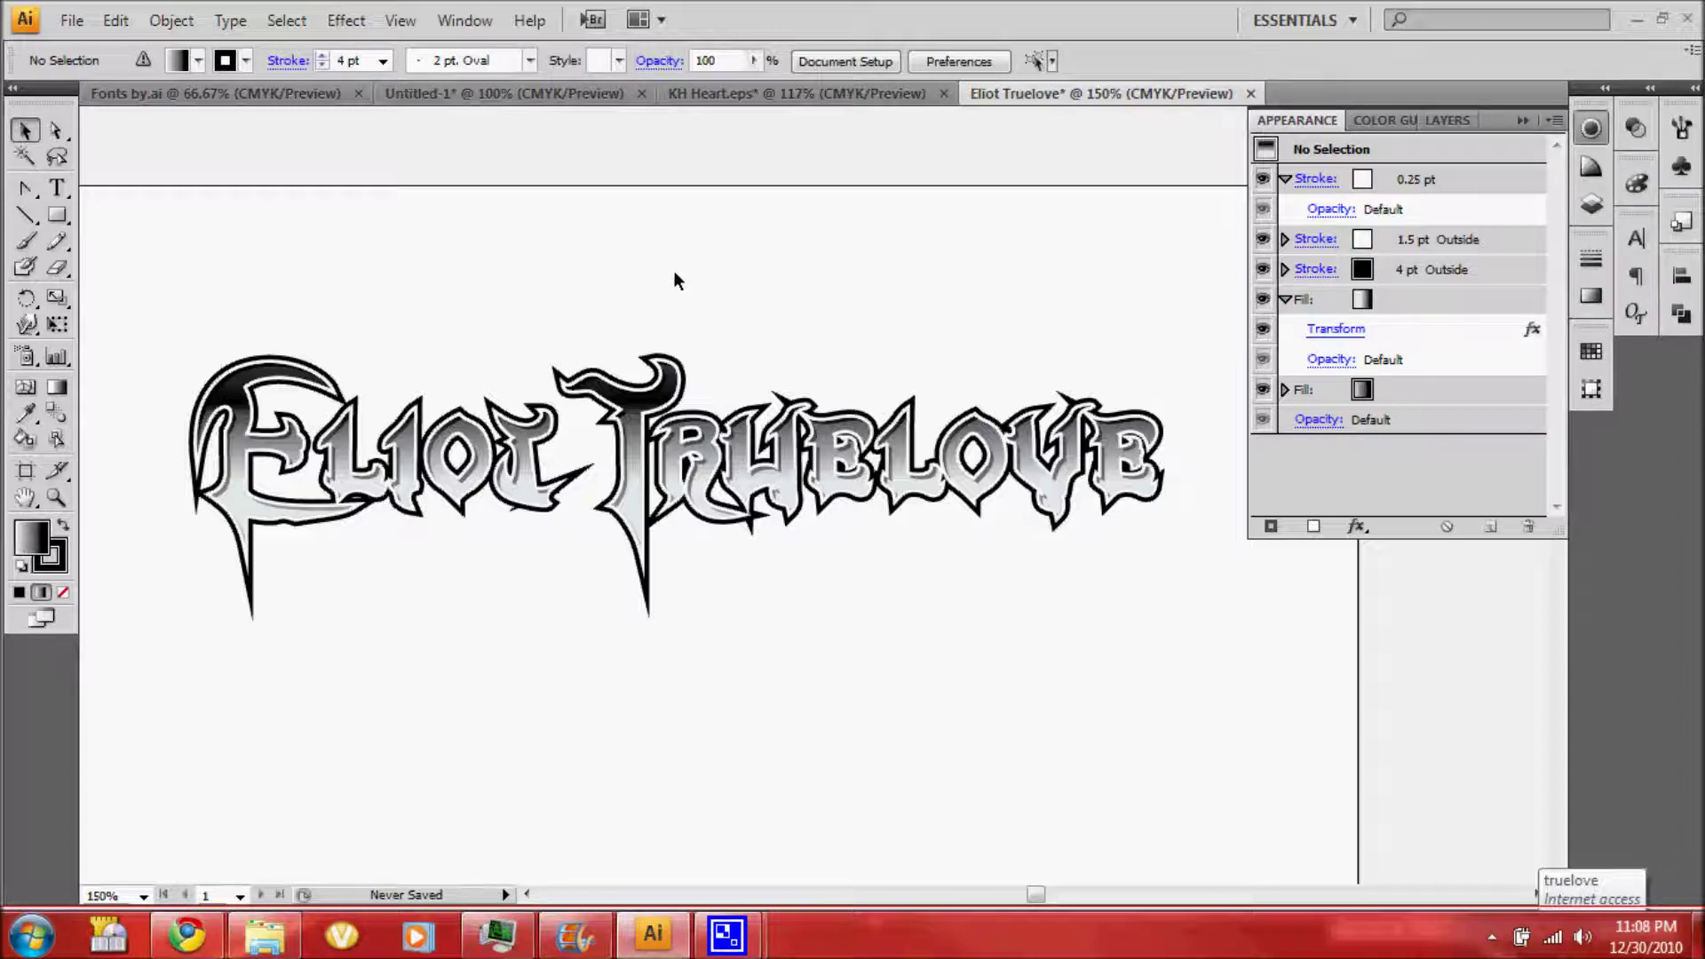
Paste the heart up-left, hide it below the lettering, and duplicate the lettering compound path
key(ctrl+v)
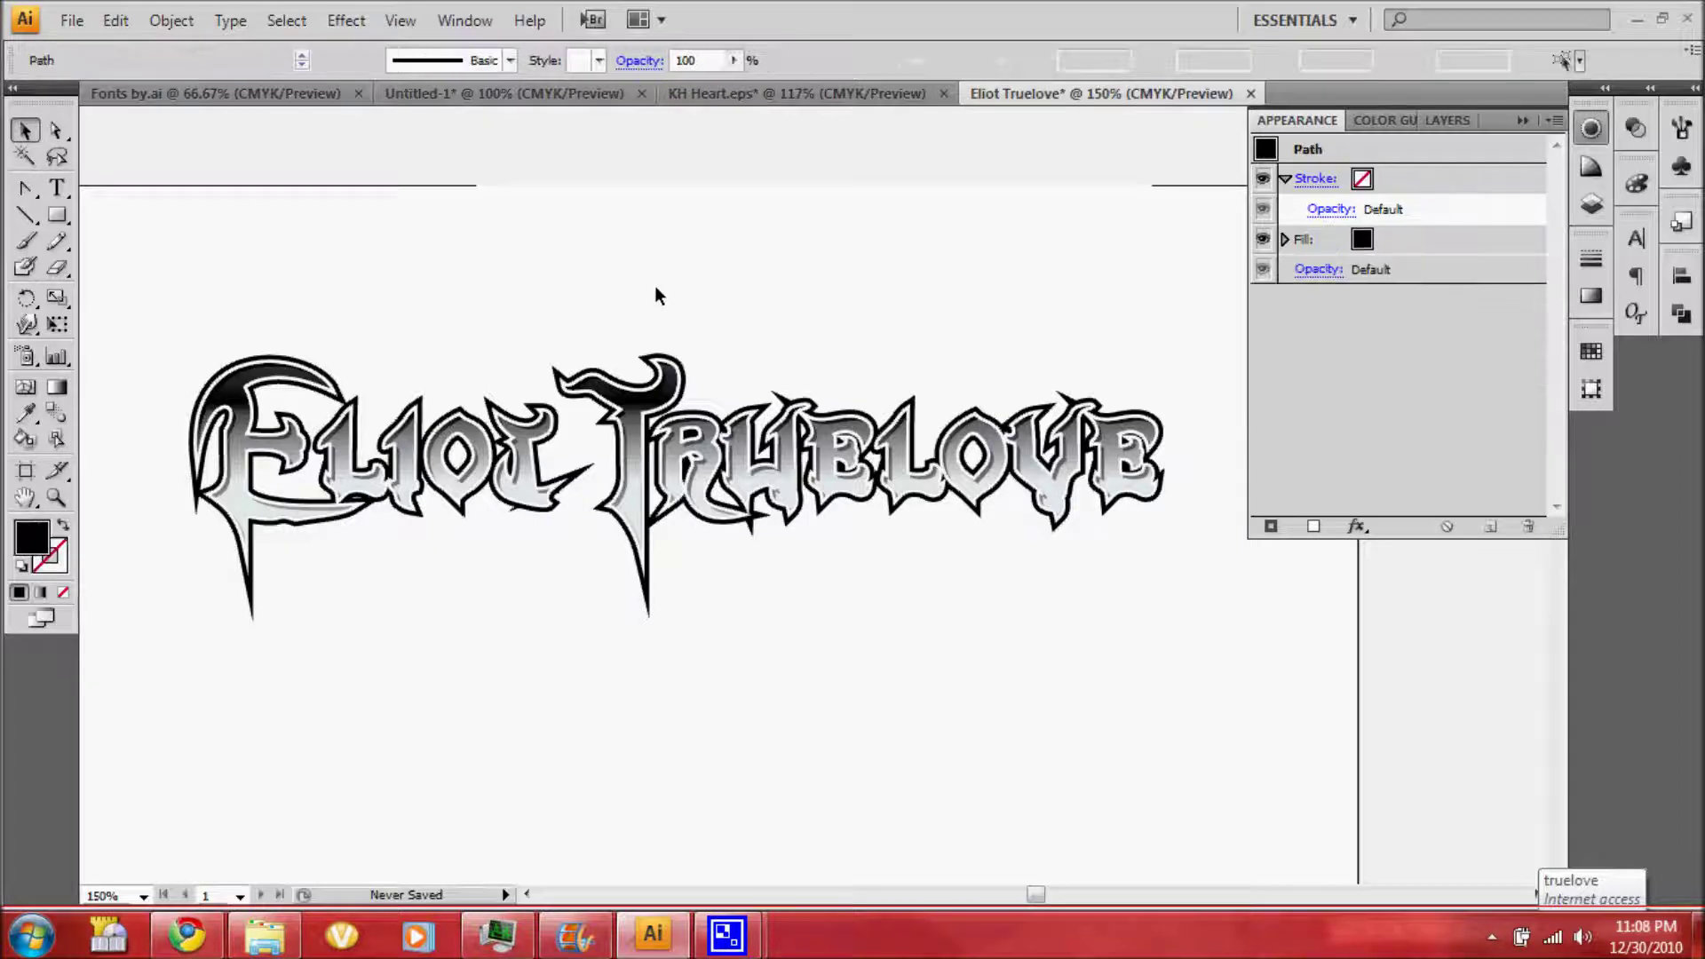
drag(662, 280, 617, 256)
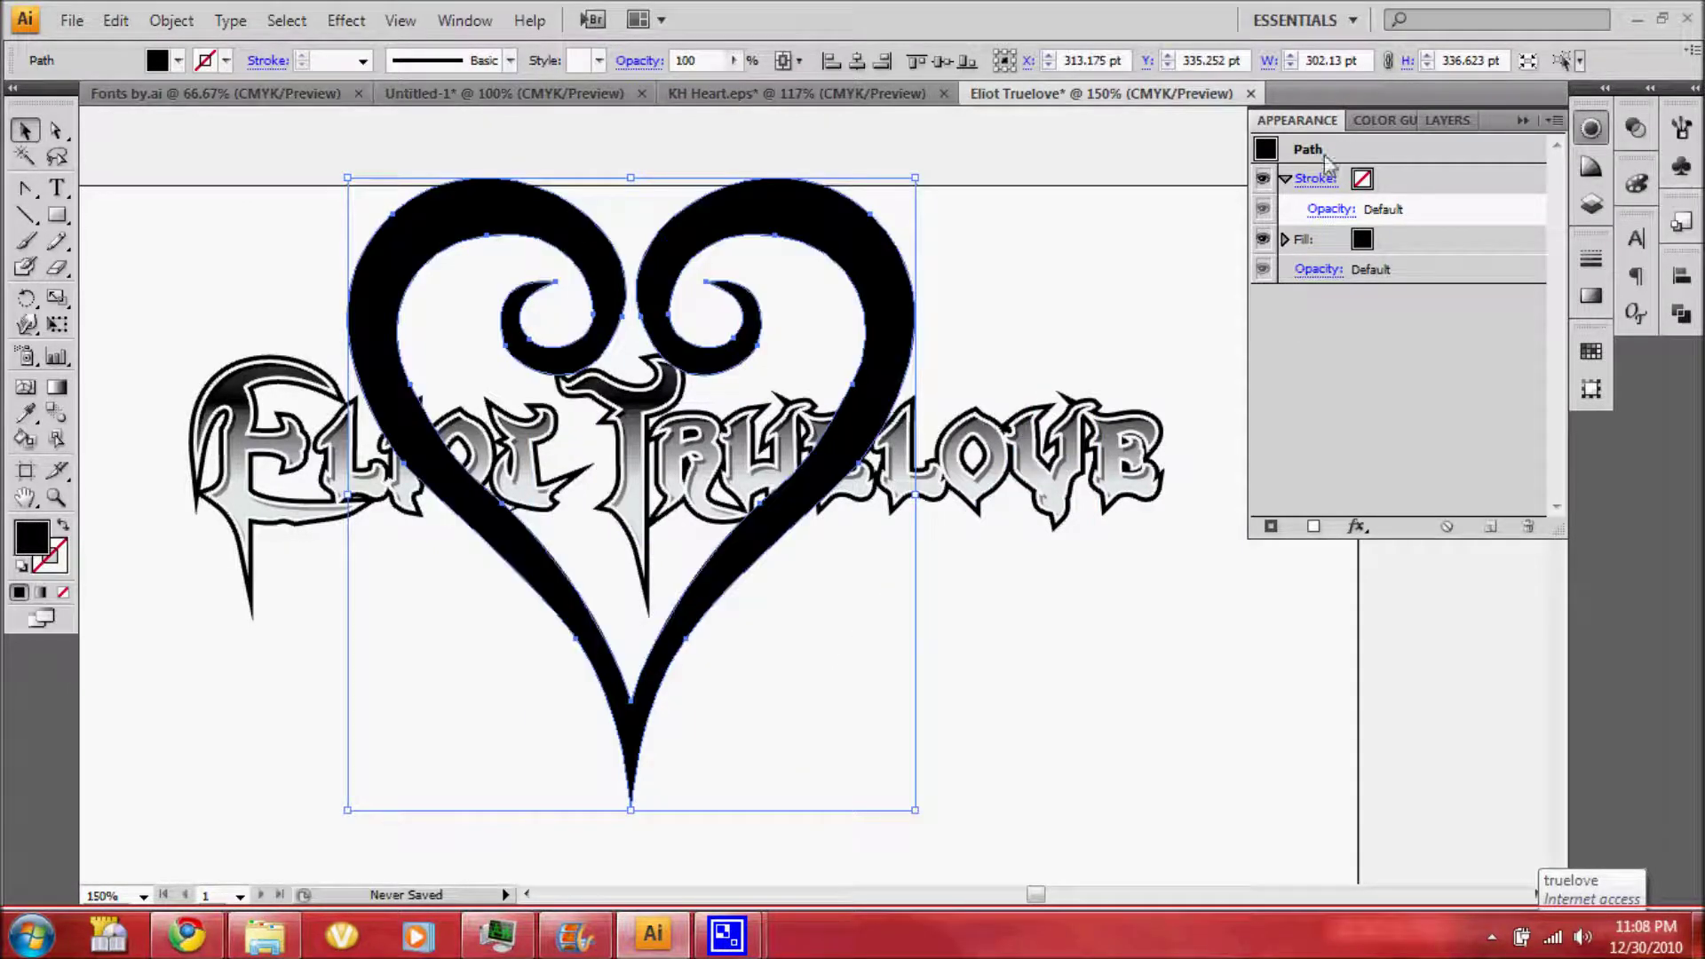
click(1448, 120)
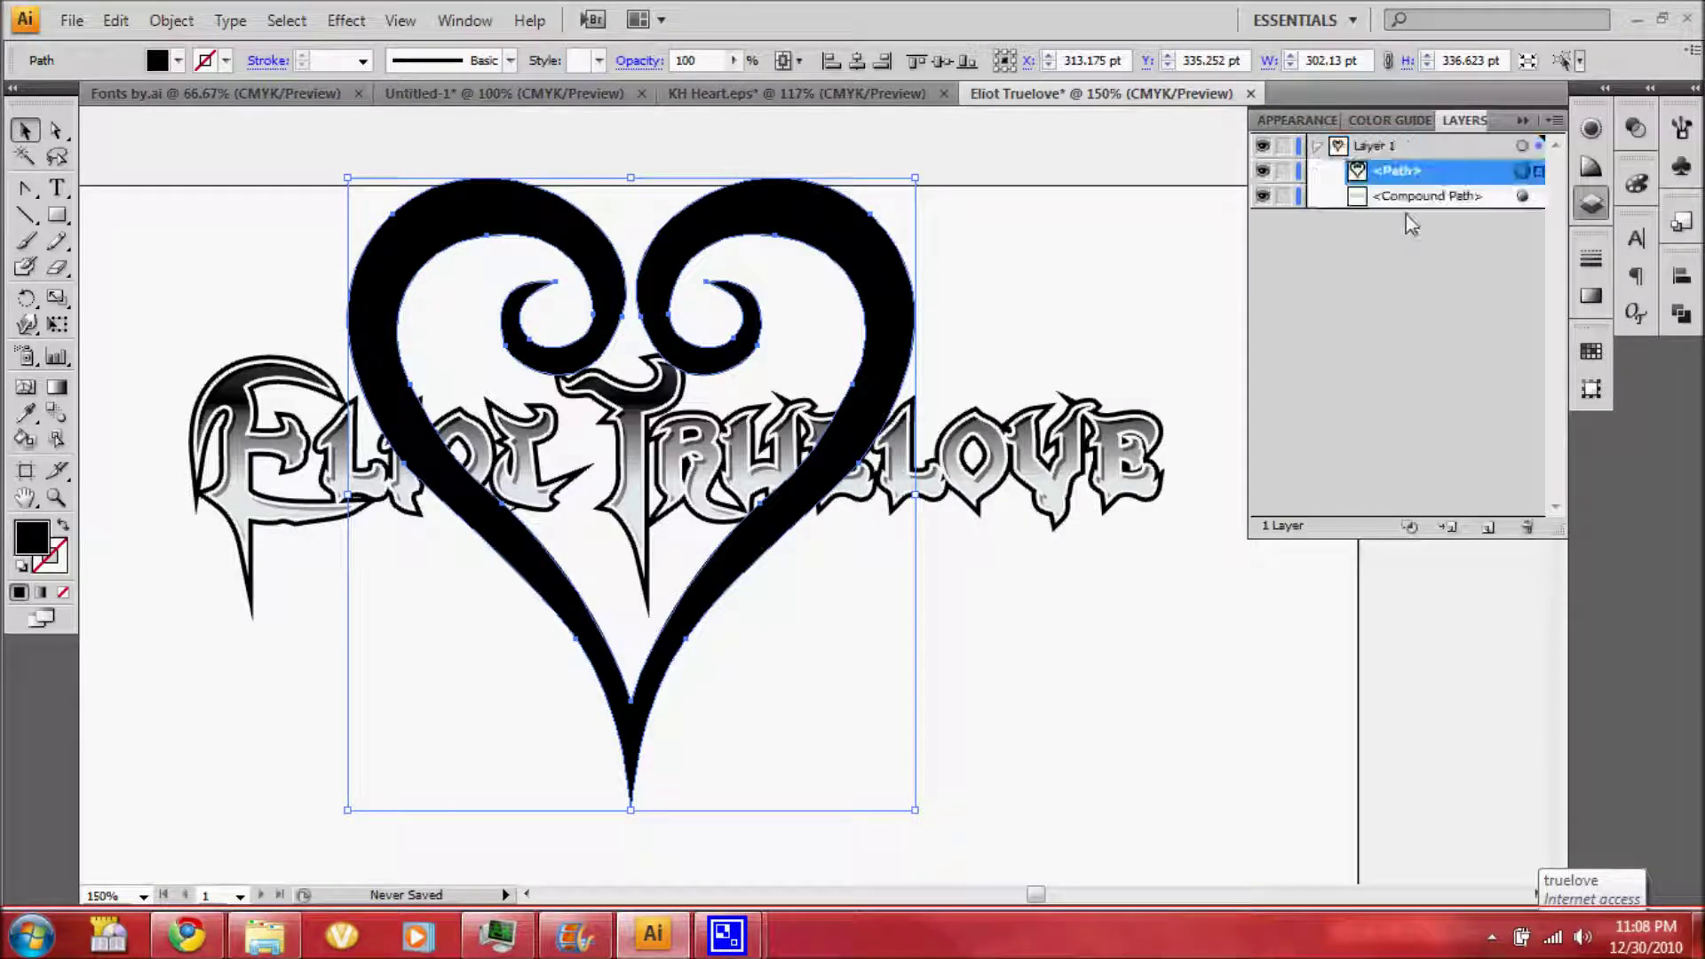
drag(1412, 170, 1412, 202)
click(1263, 195)
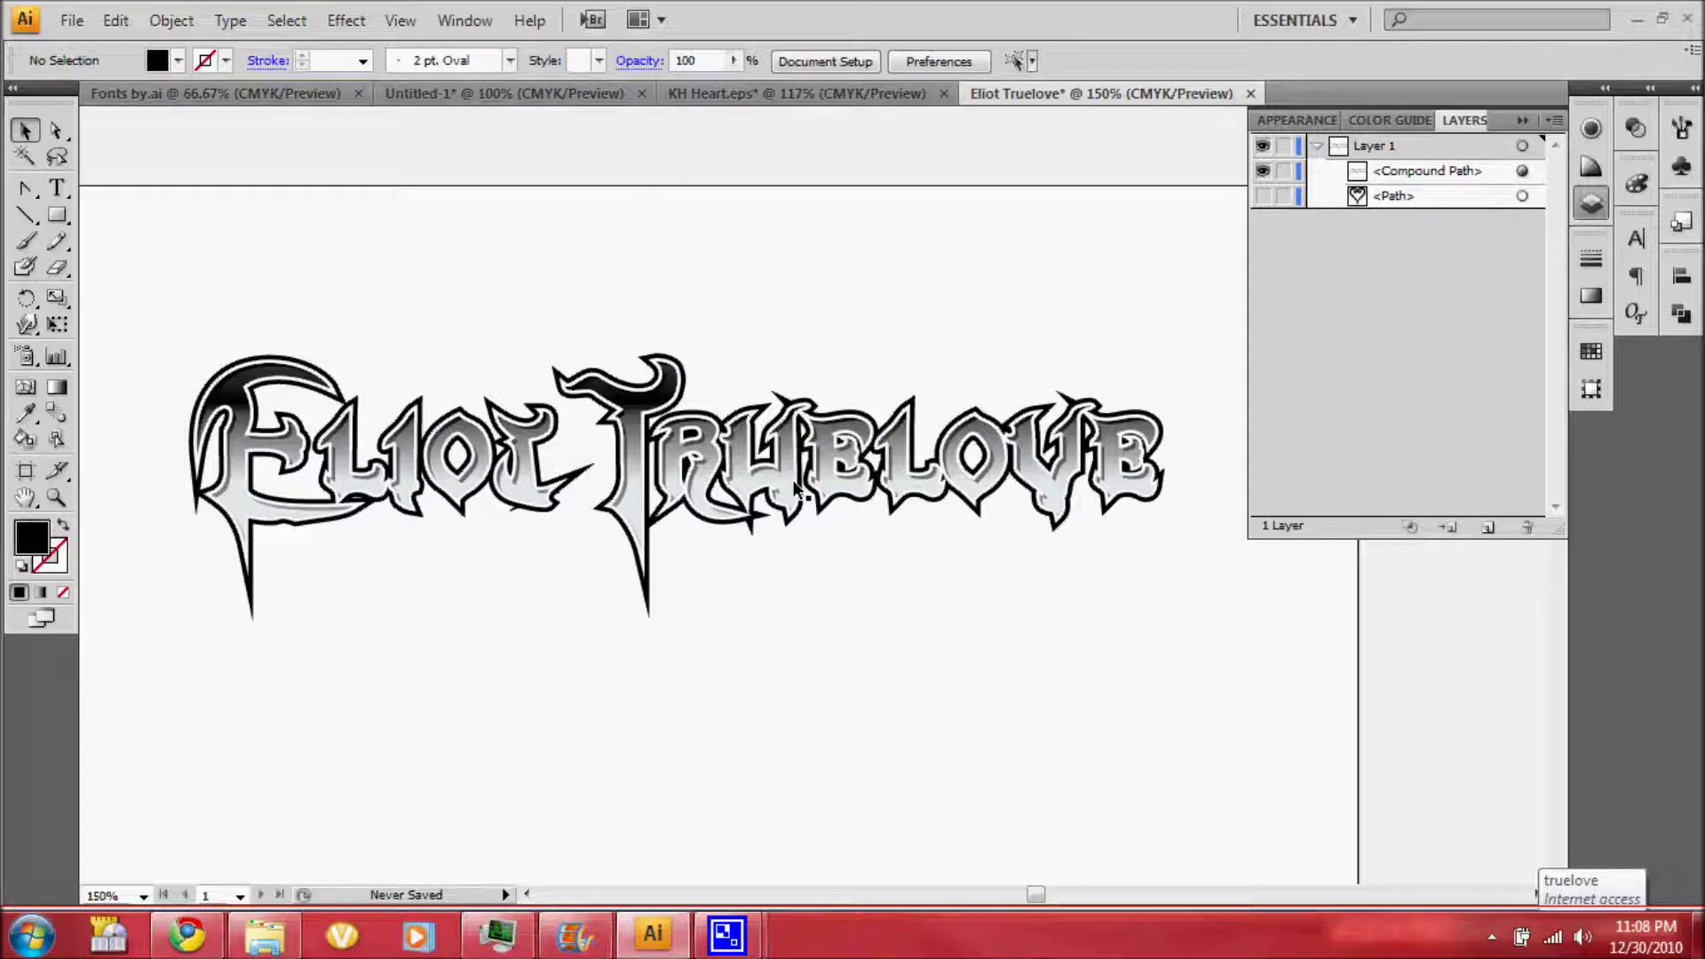
click(1522, 170)
drag(1385, 170, 1488, 527)
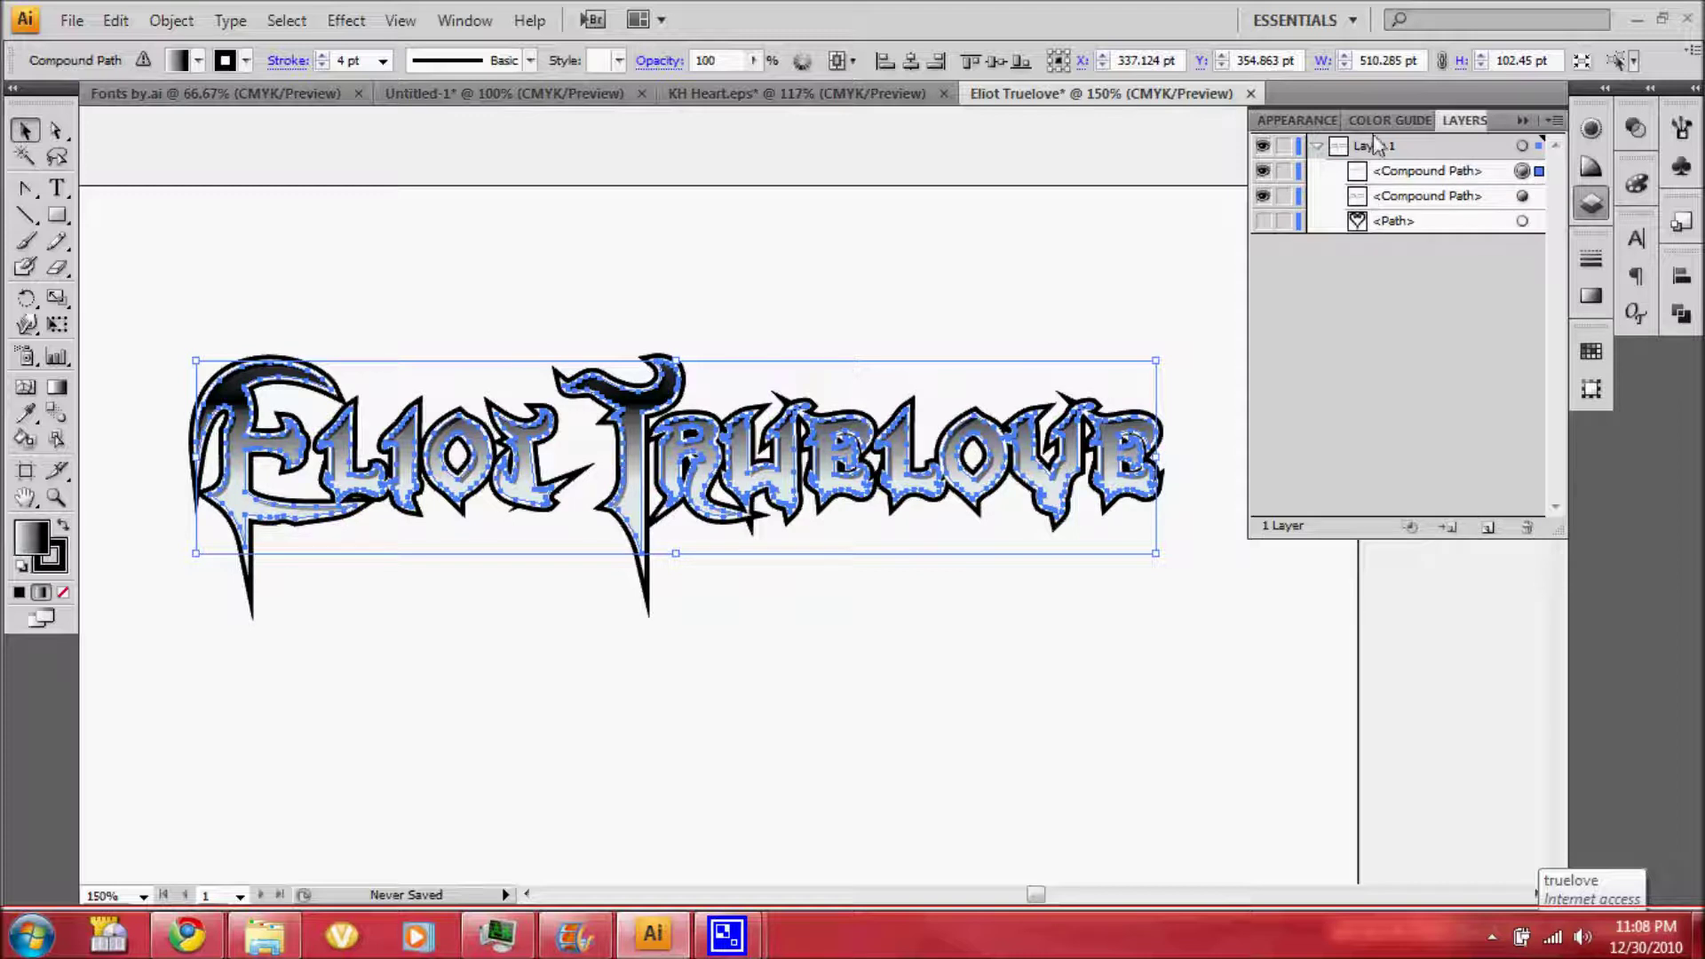
Remove the 0.25 pt and 1.5 pt strokes and both gradient fills from the top lettering copy
click(1297, 119)
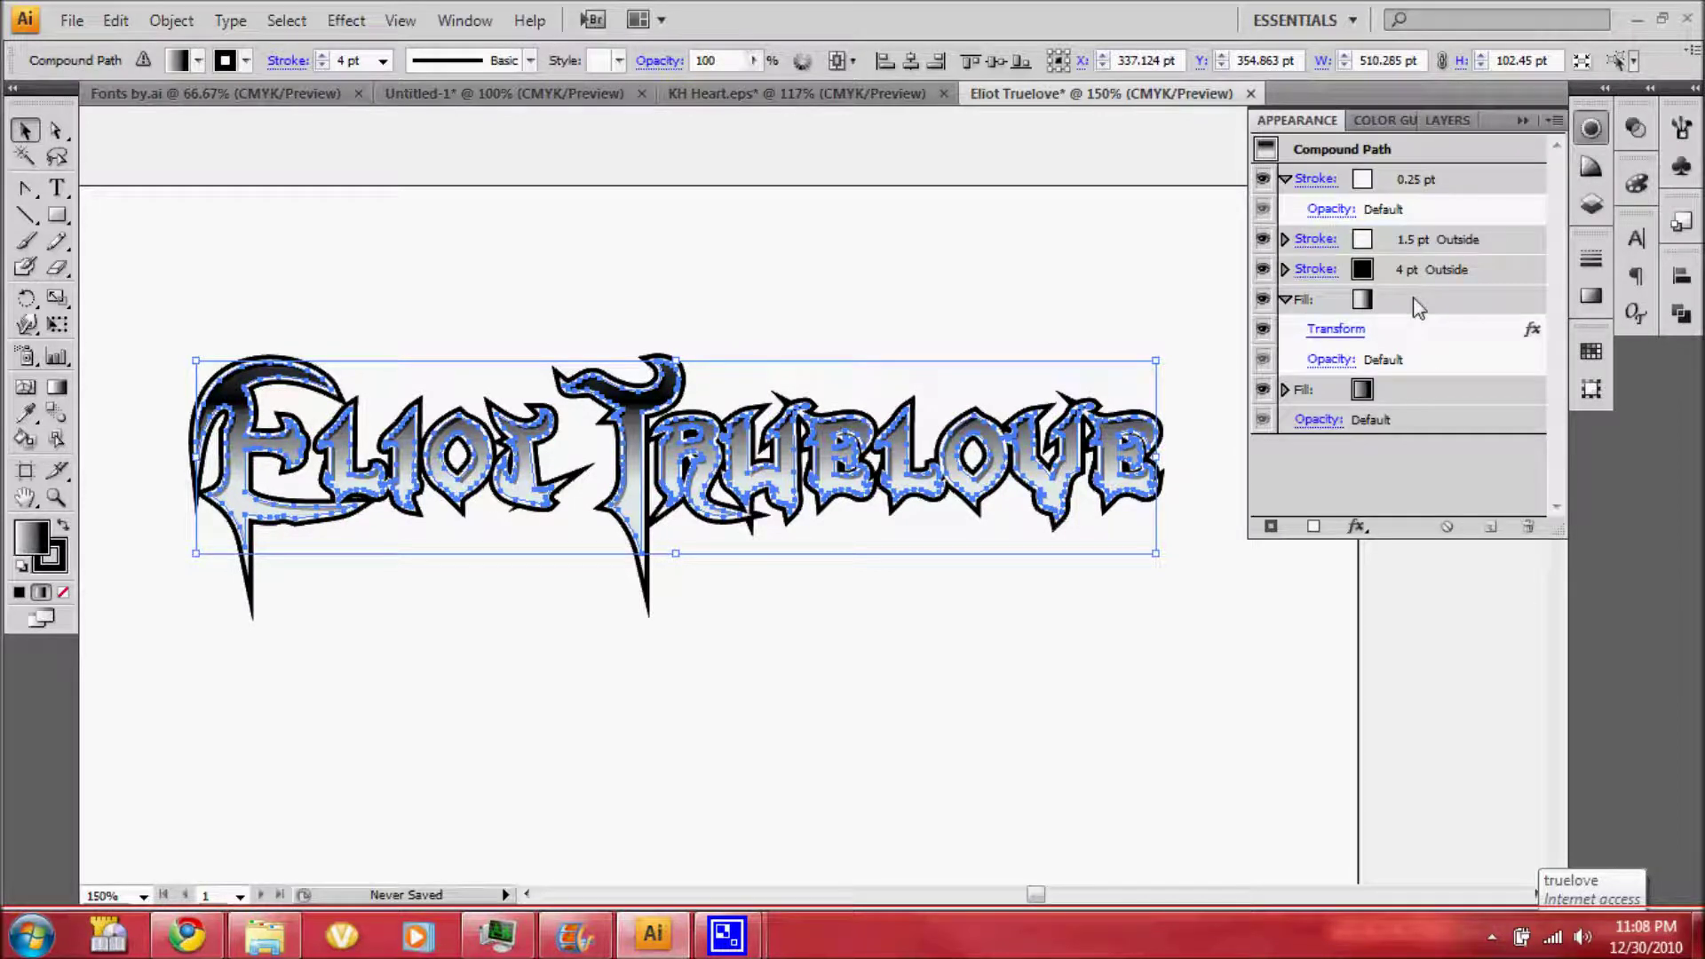
click(1285, 301)
click(1285, 178)
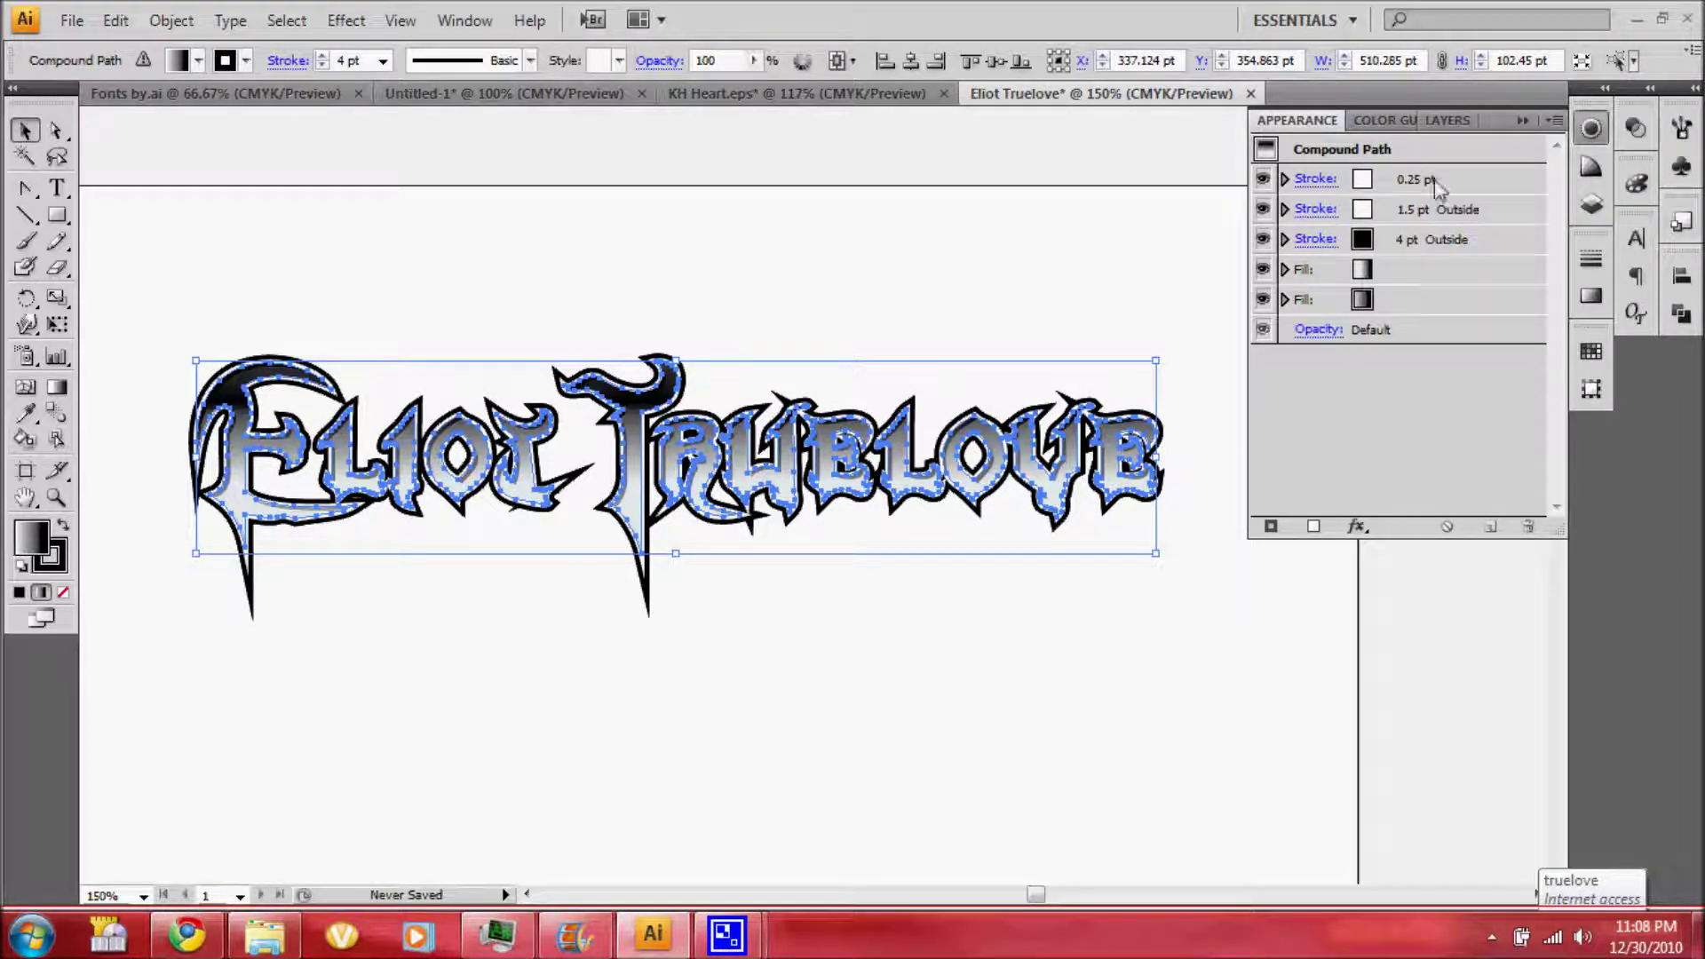
click(1435, 182)
shift+click(1425, 216)
drag(1510, 216, 1524, 526)
shift+click(1481, 241)
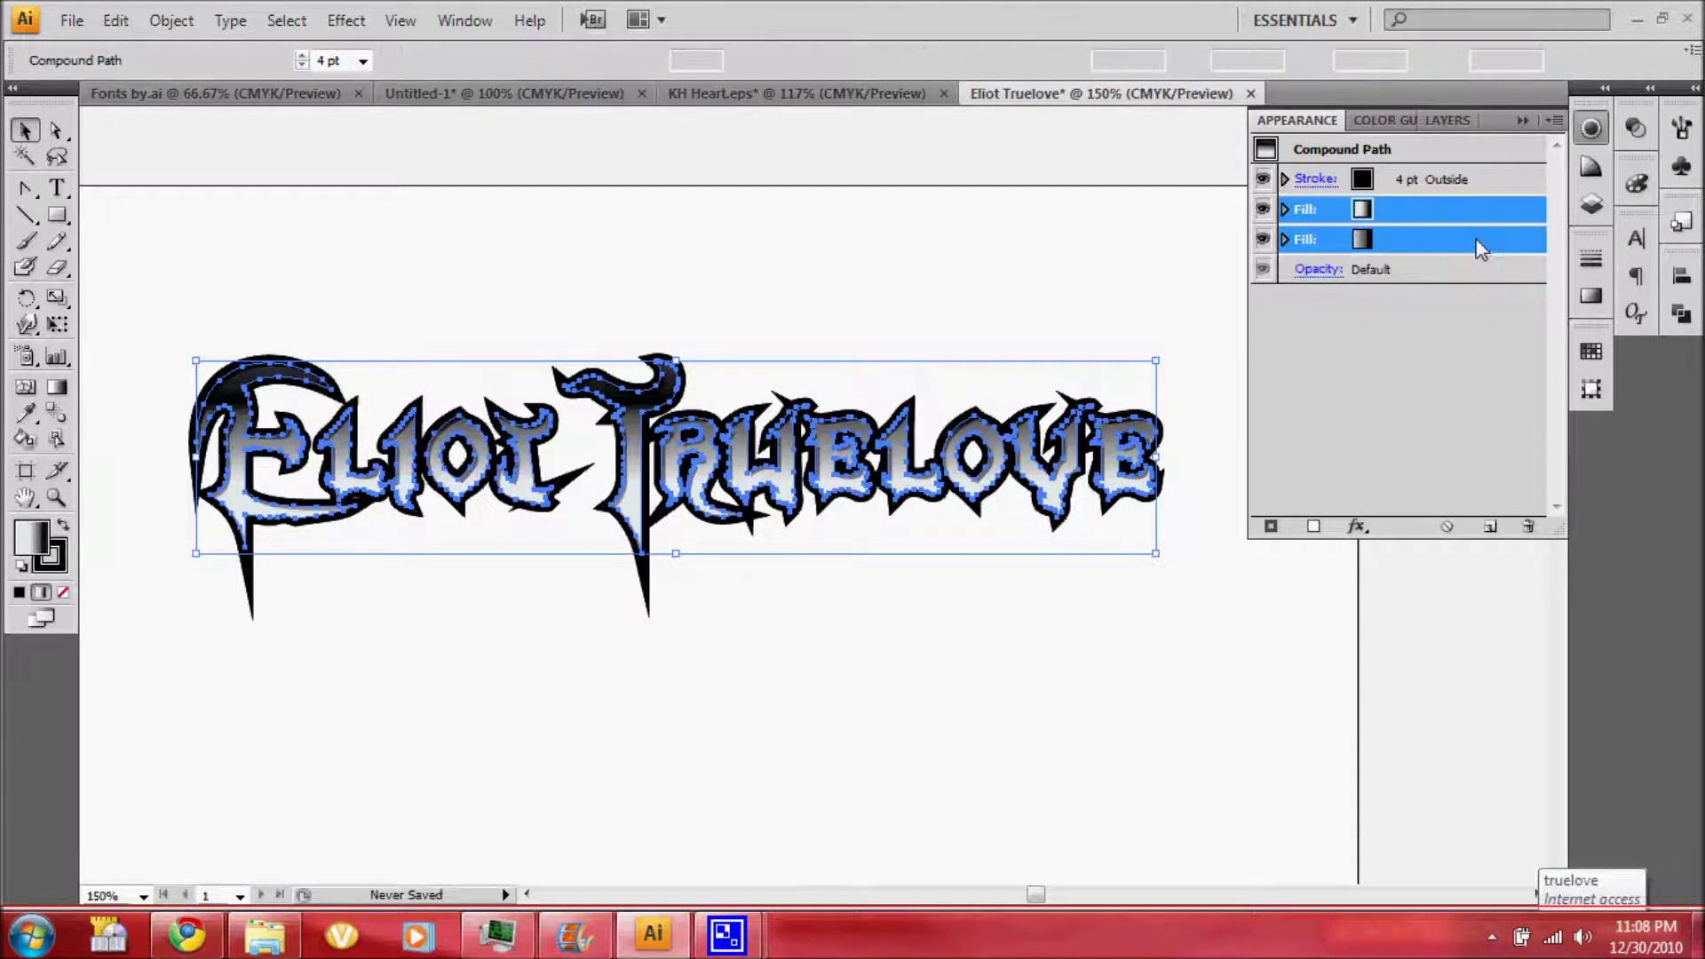
drag(1481, 248, 1529, 526)
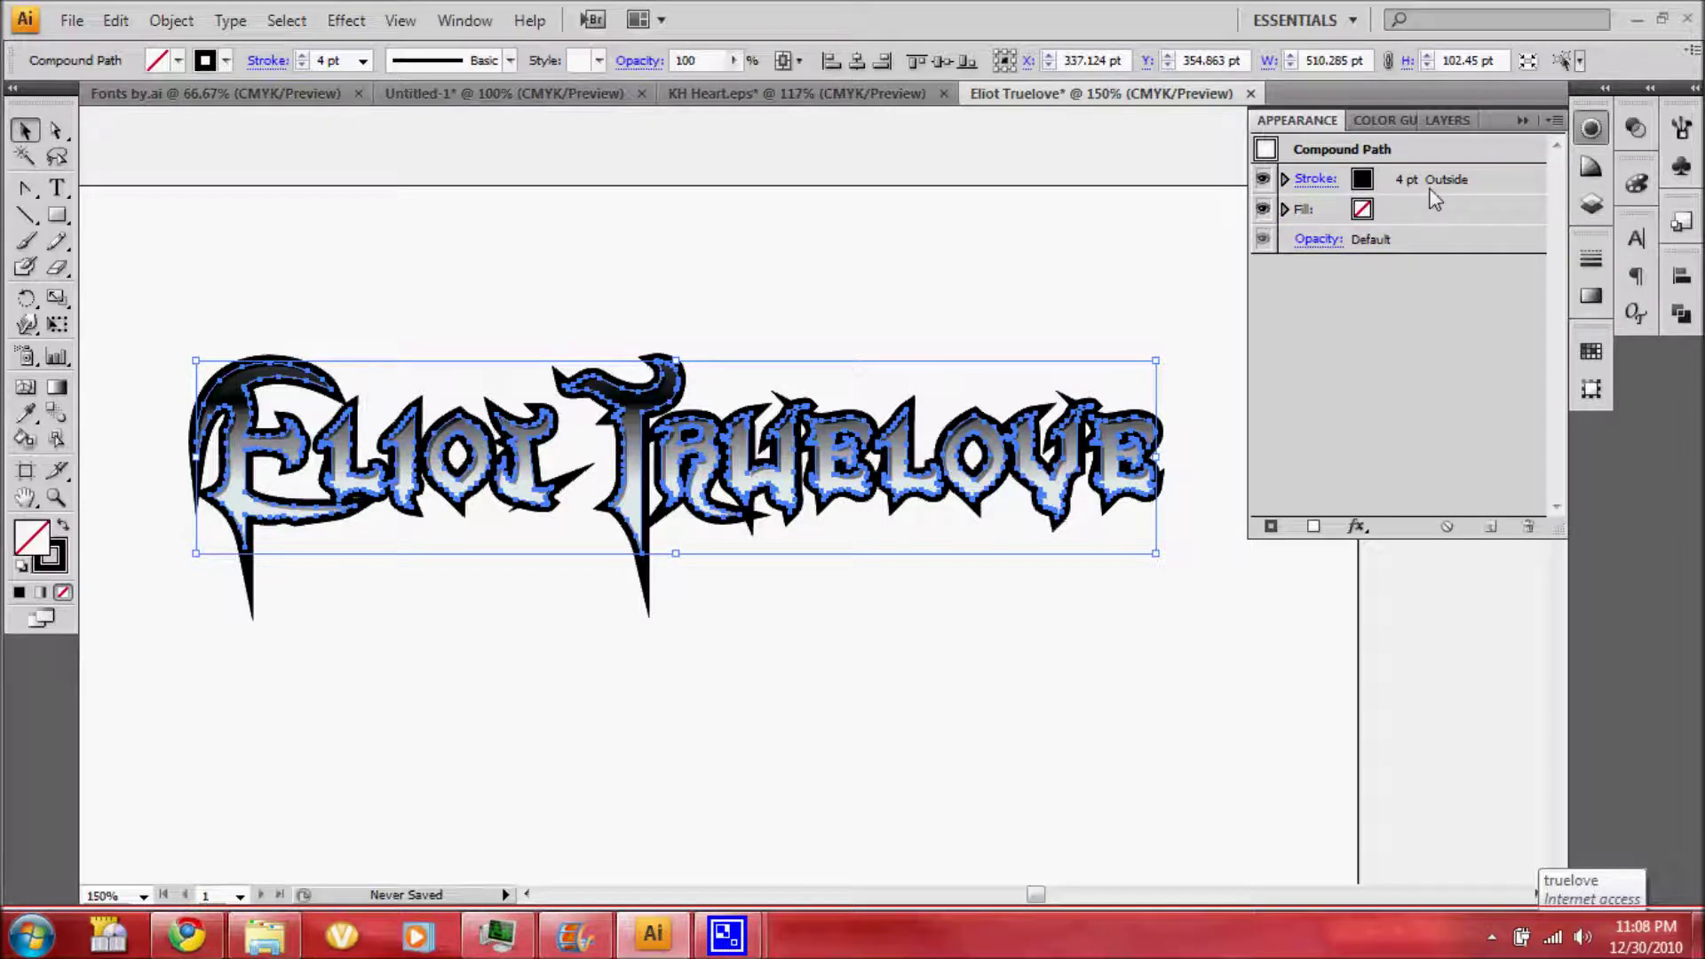
Hide the lower gradient lettering copy in Layers
click(1438, 121)
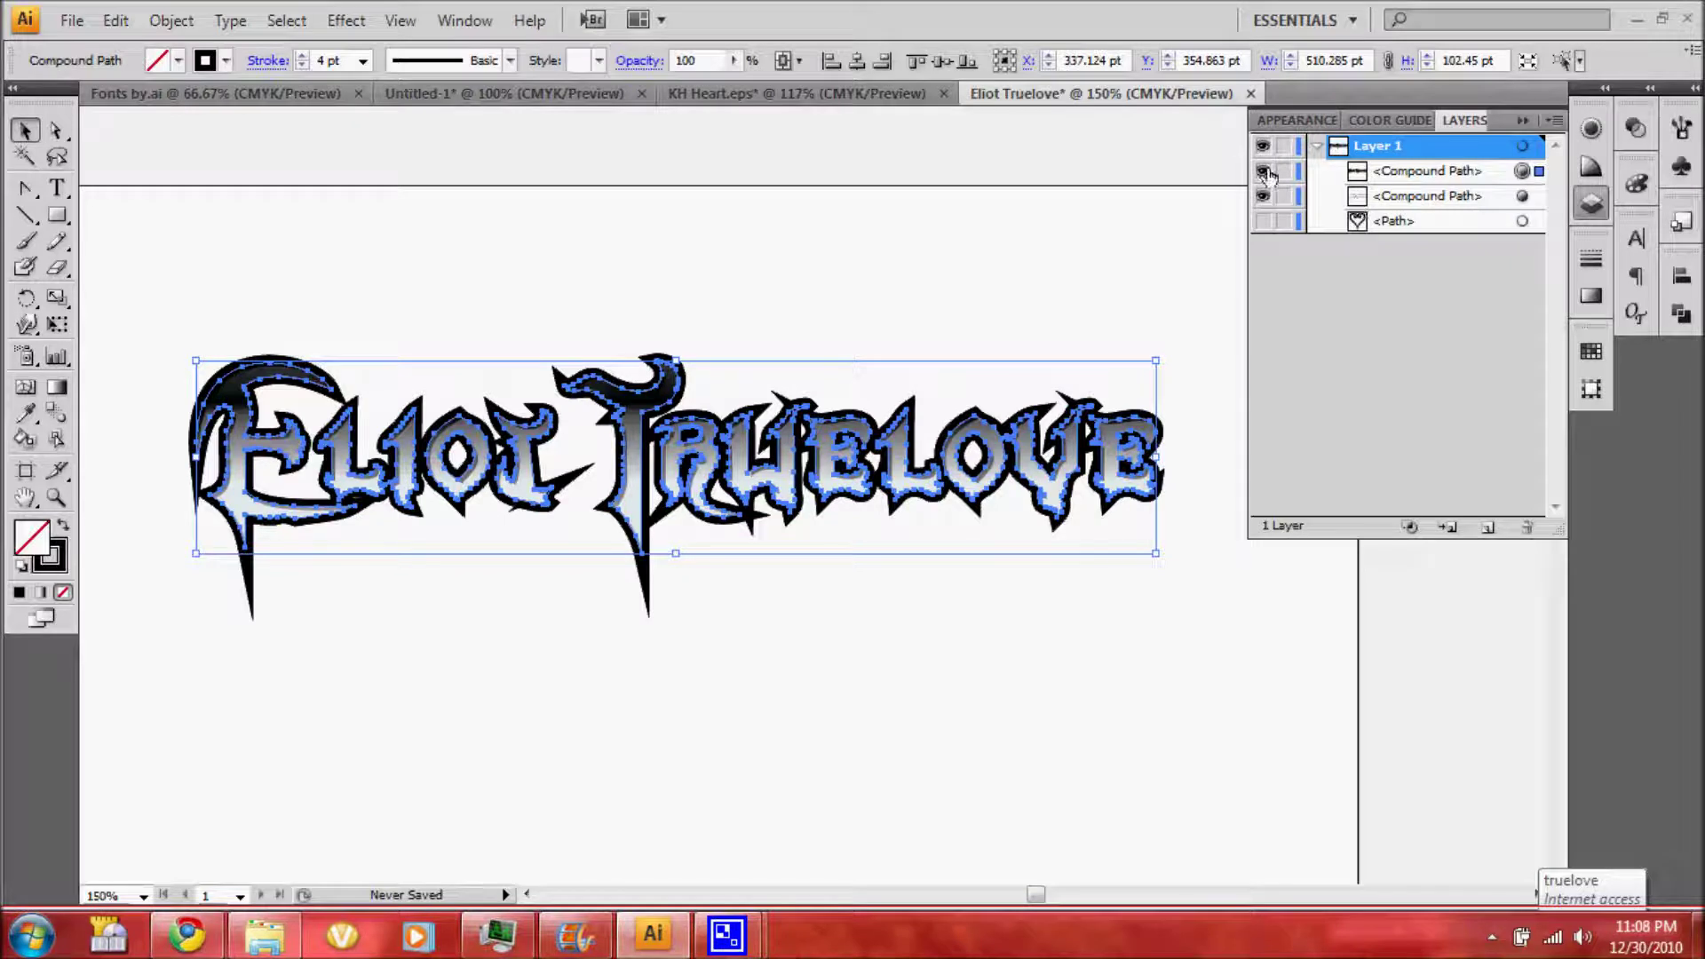
click(1263, 195)
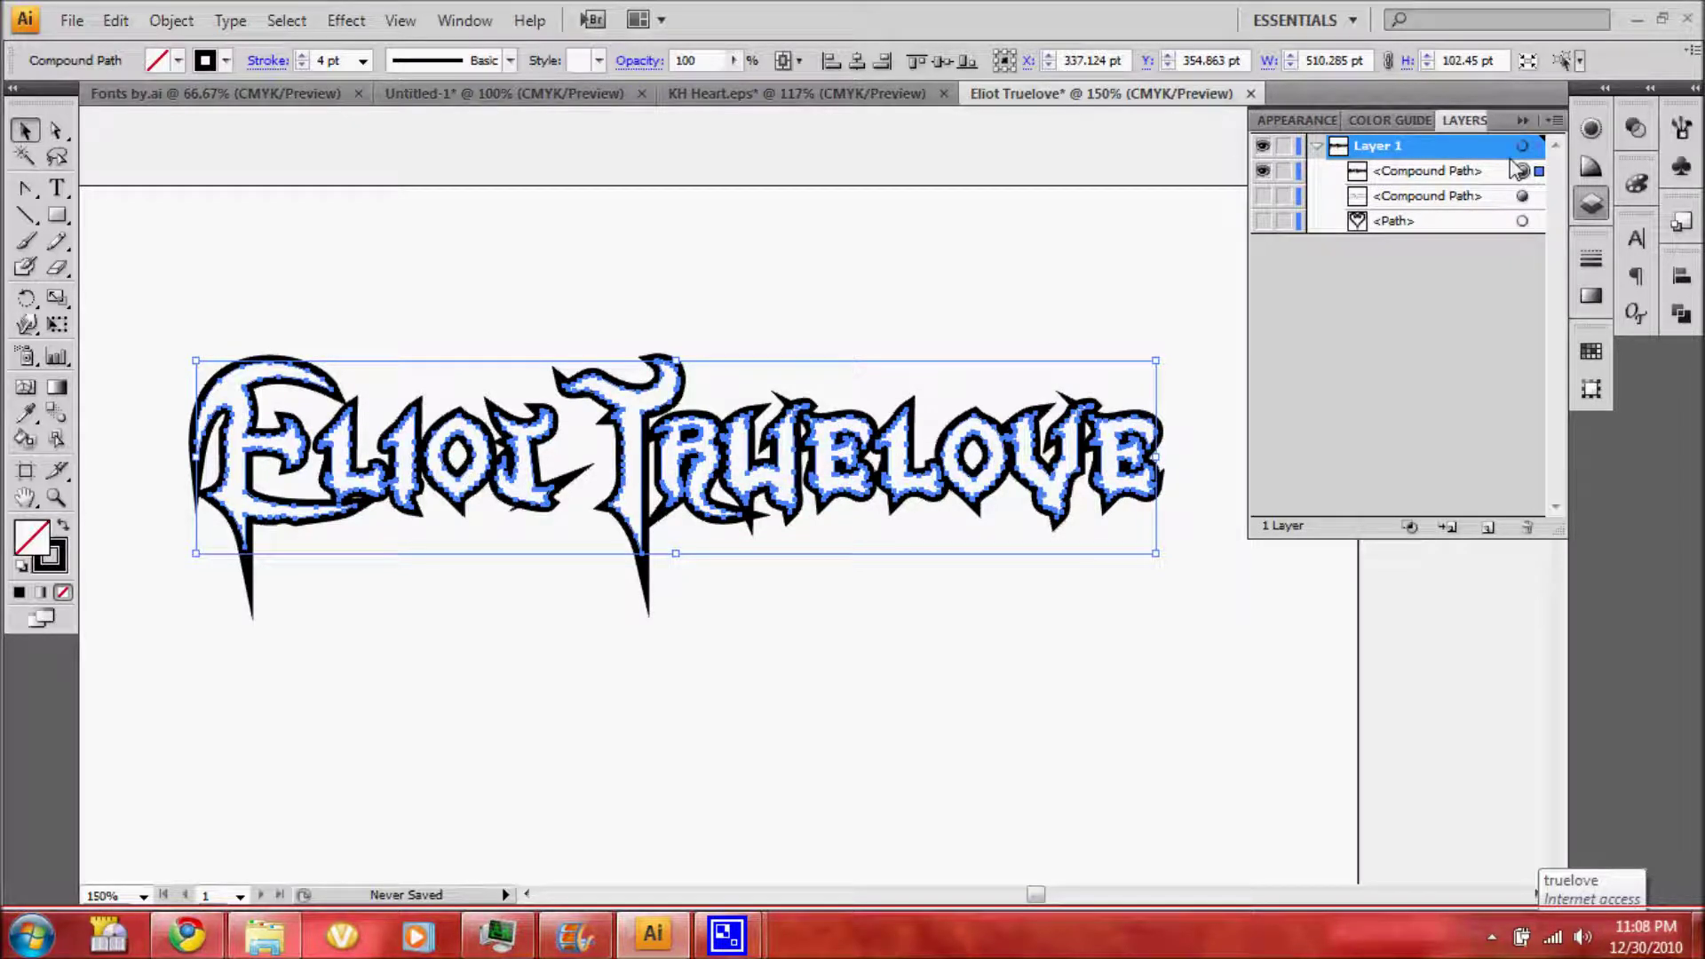
click(171, 19)
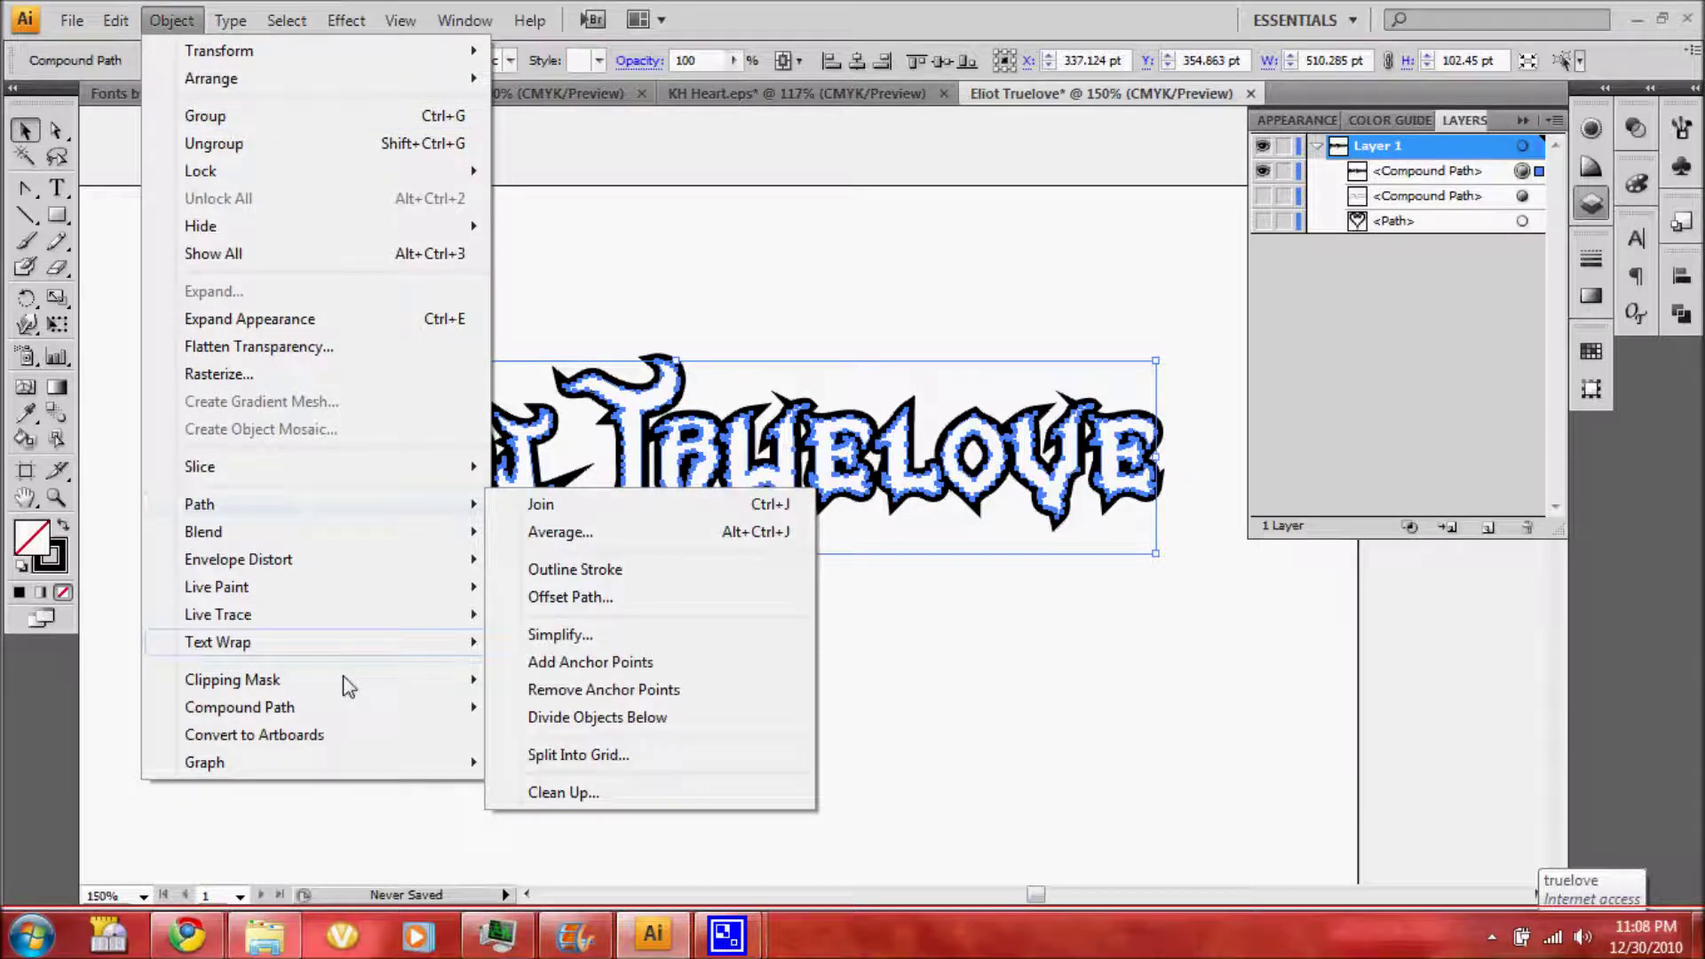
Outline the stroke-only lettering and merge it into one silhouette with a Pathfinder shape mode
click(271, 322)
click(182, 21)
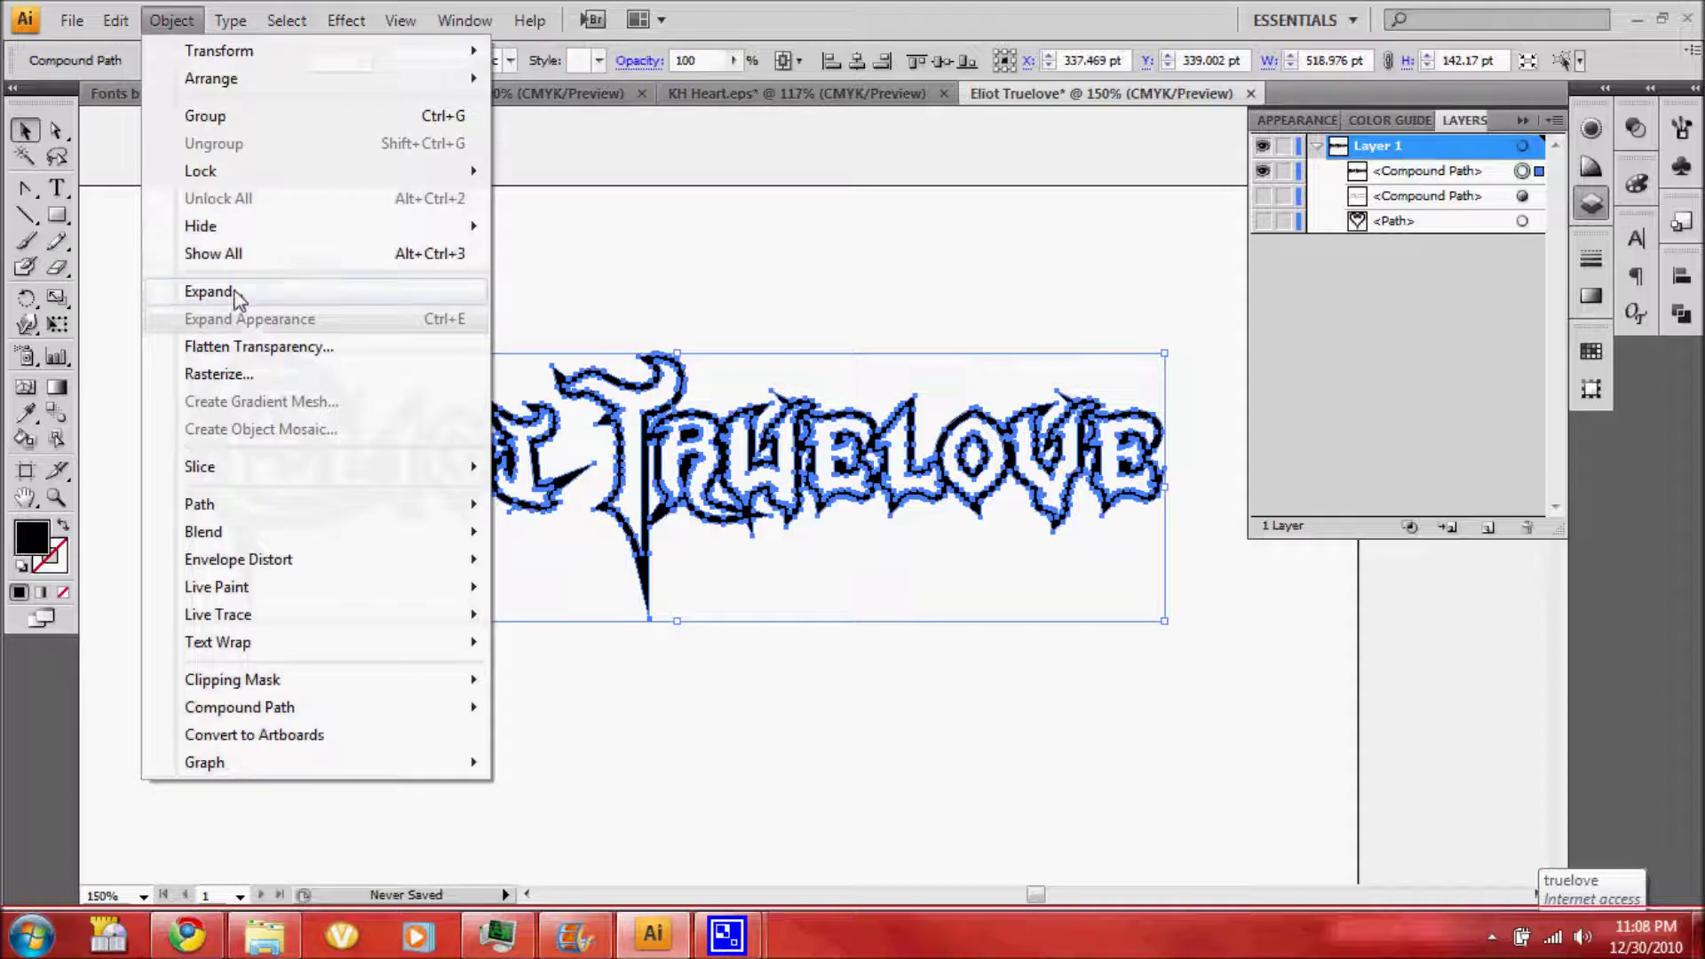
click(237, 291)
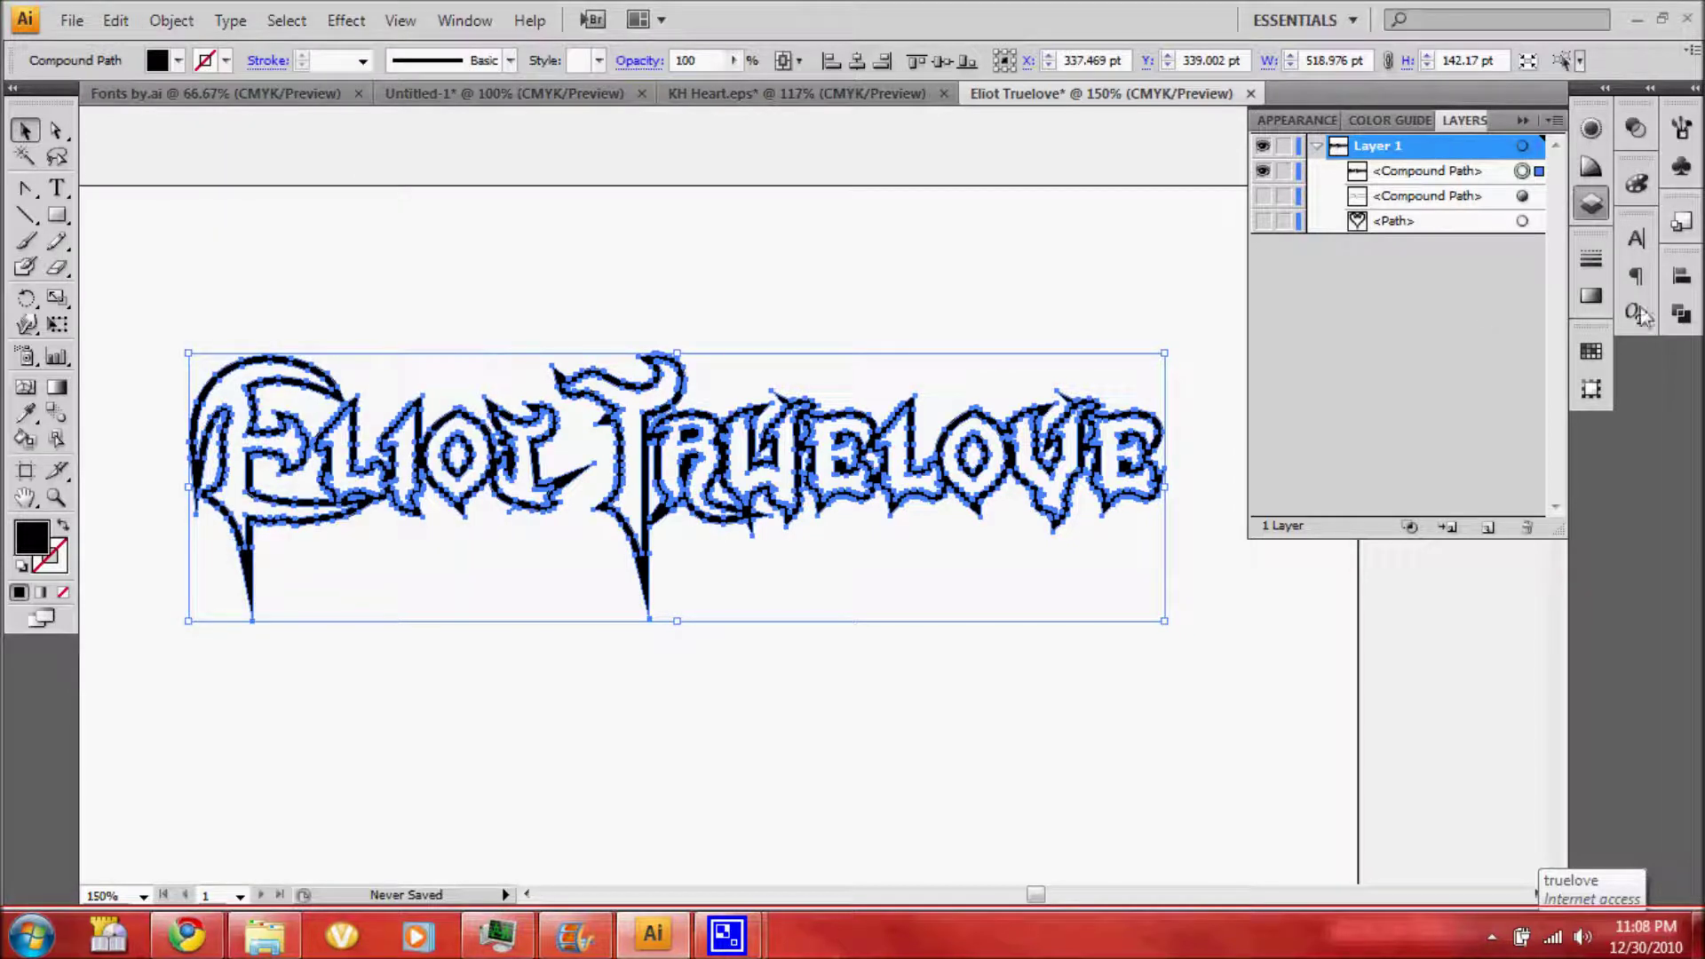
click(1681, 313)
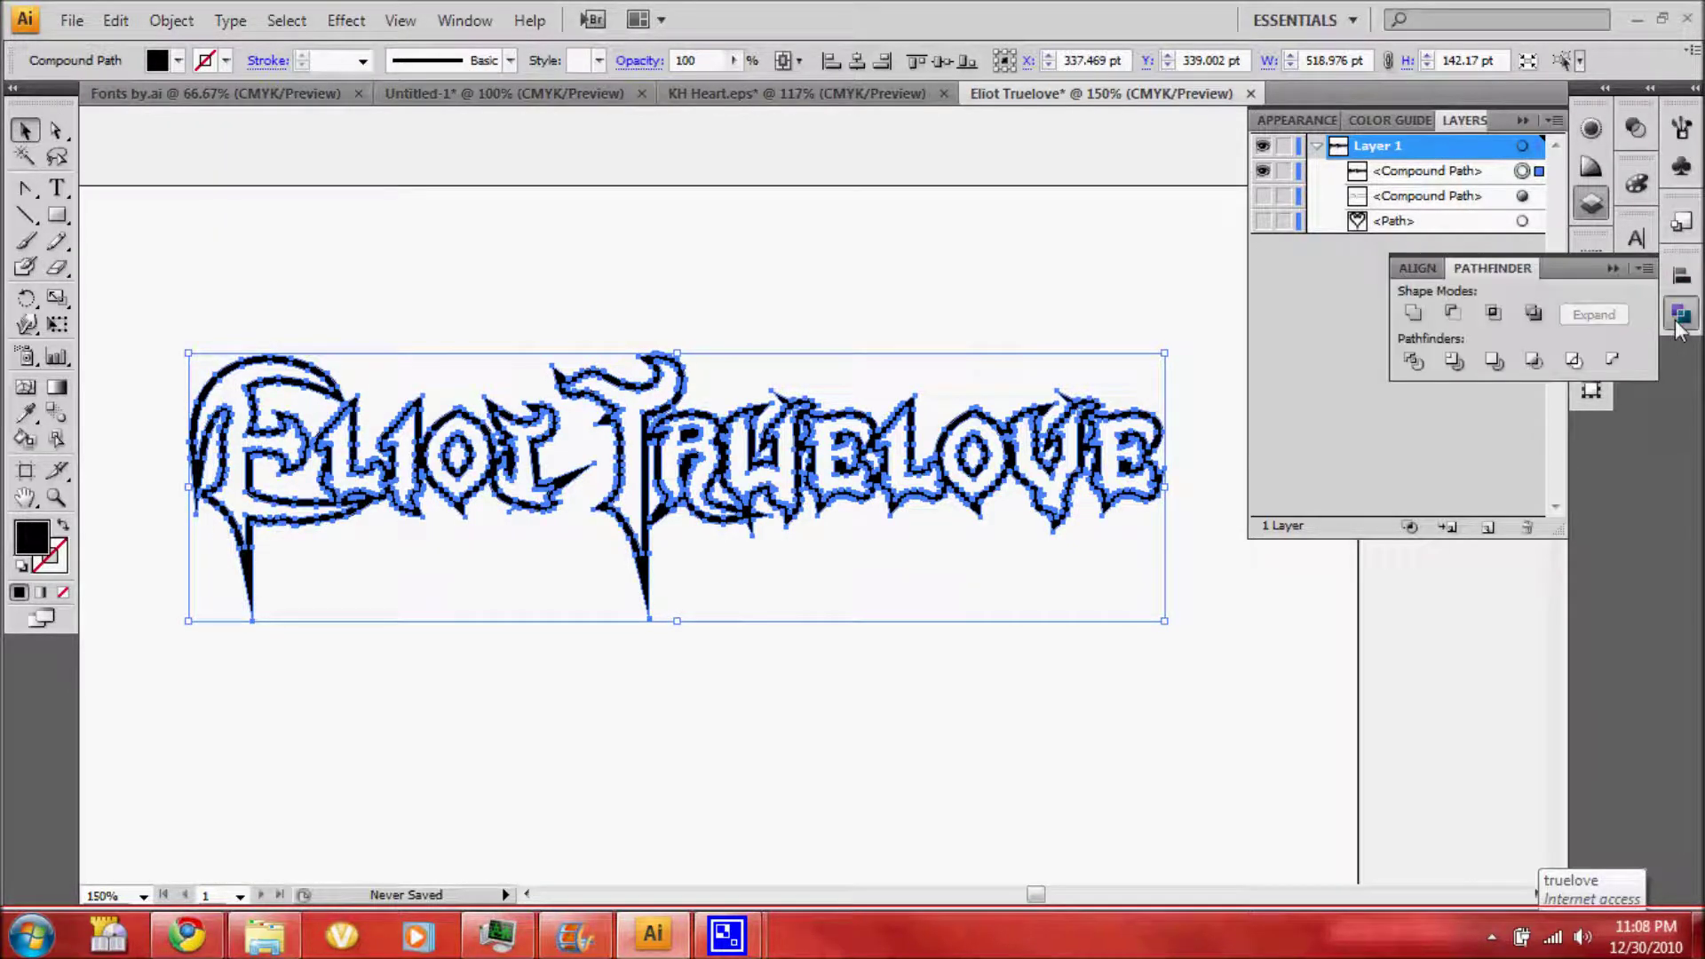
click(1495, 360)
click(1533, 314)
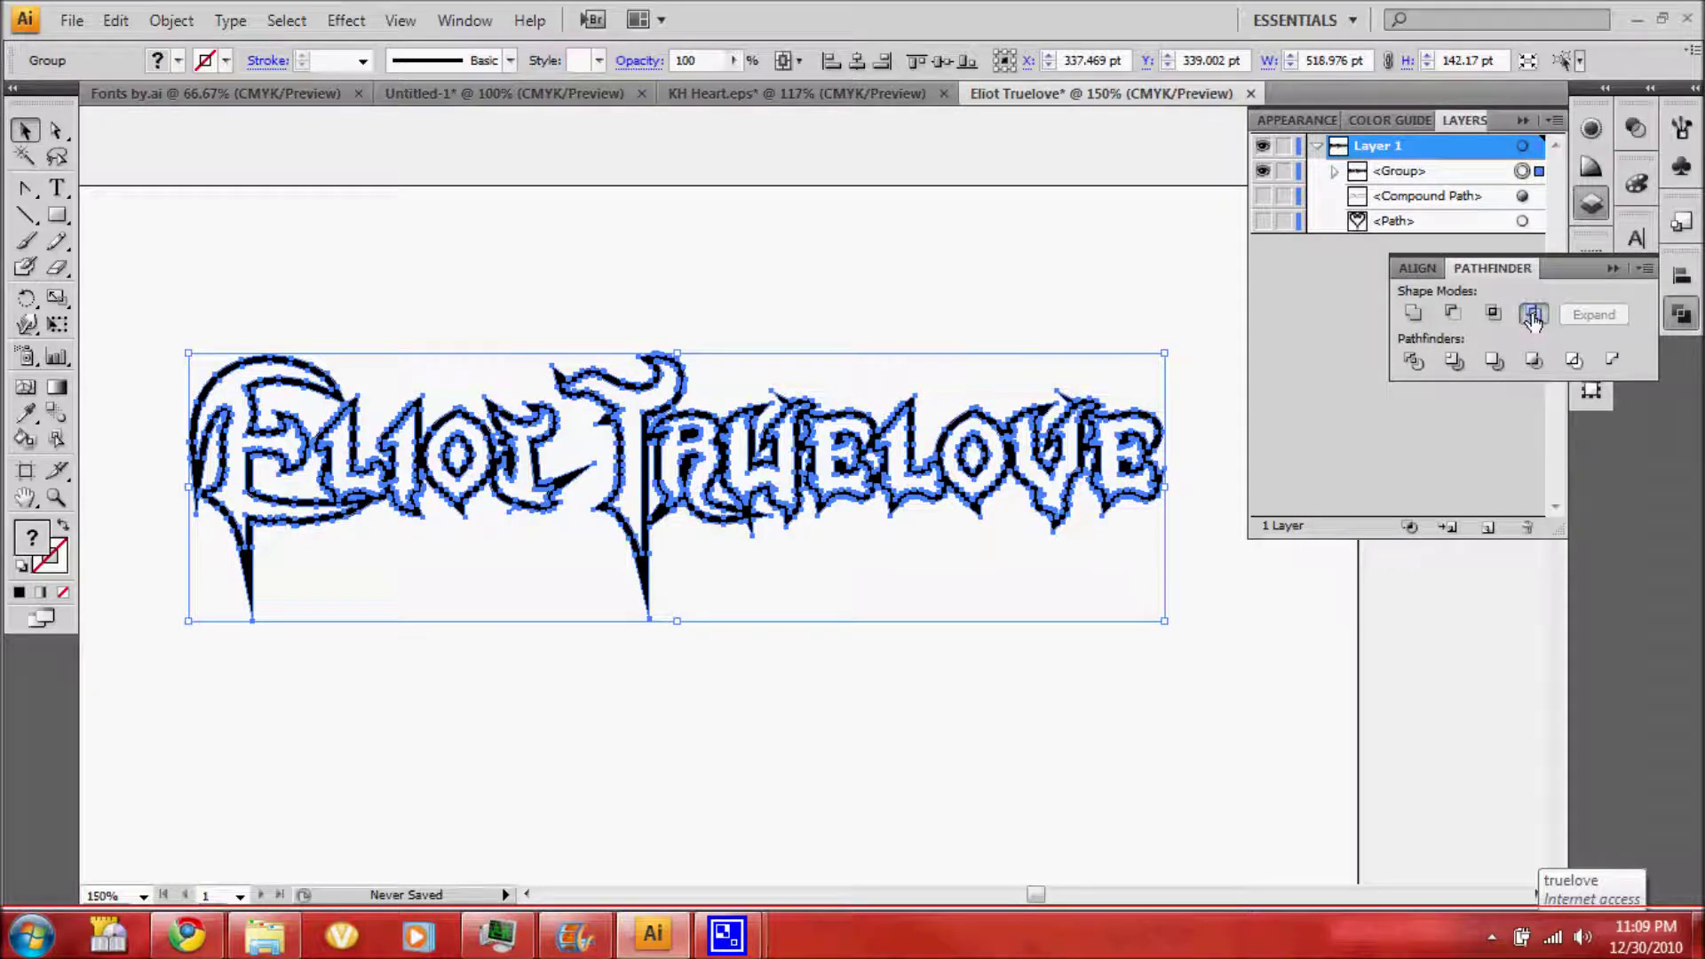
click(563, 302)
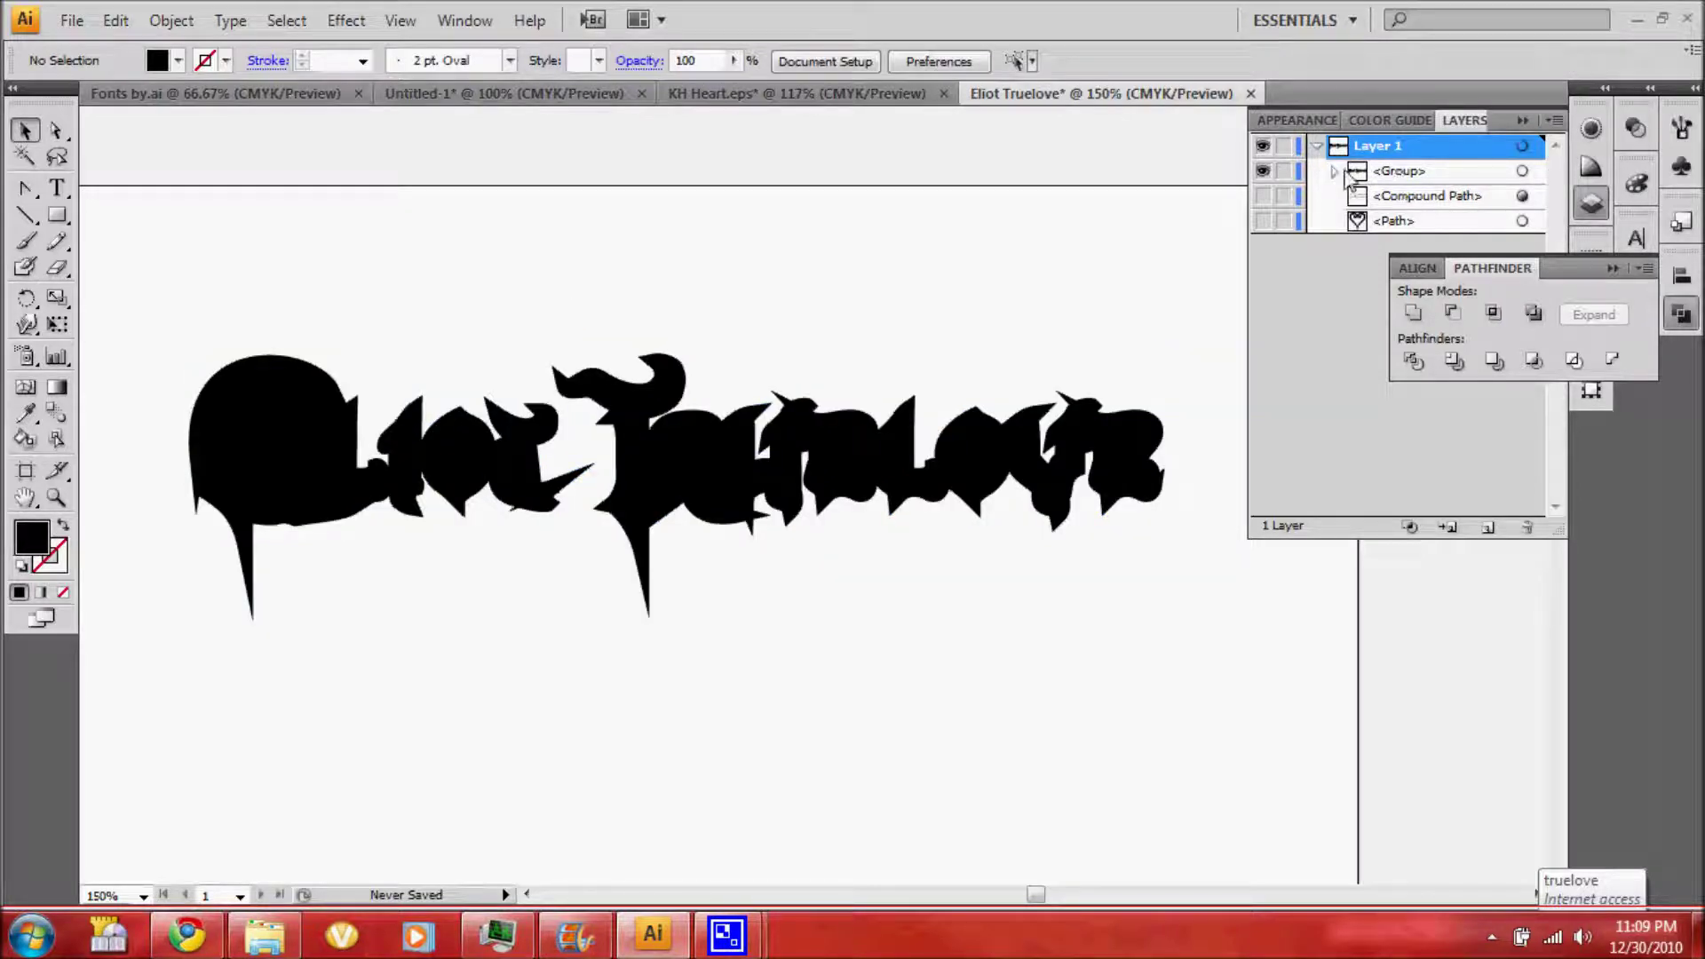
Make the merged lettering a compound path and move it beneath the original lettering in Layers
key(ctrl+a)
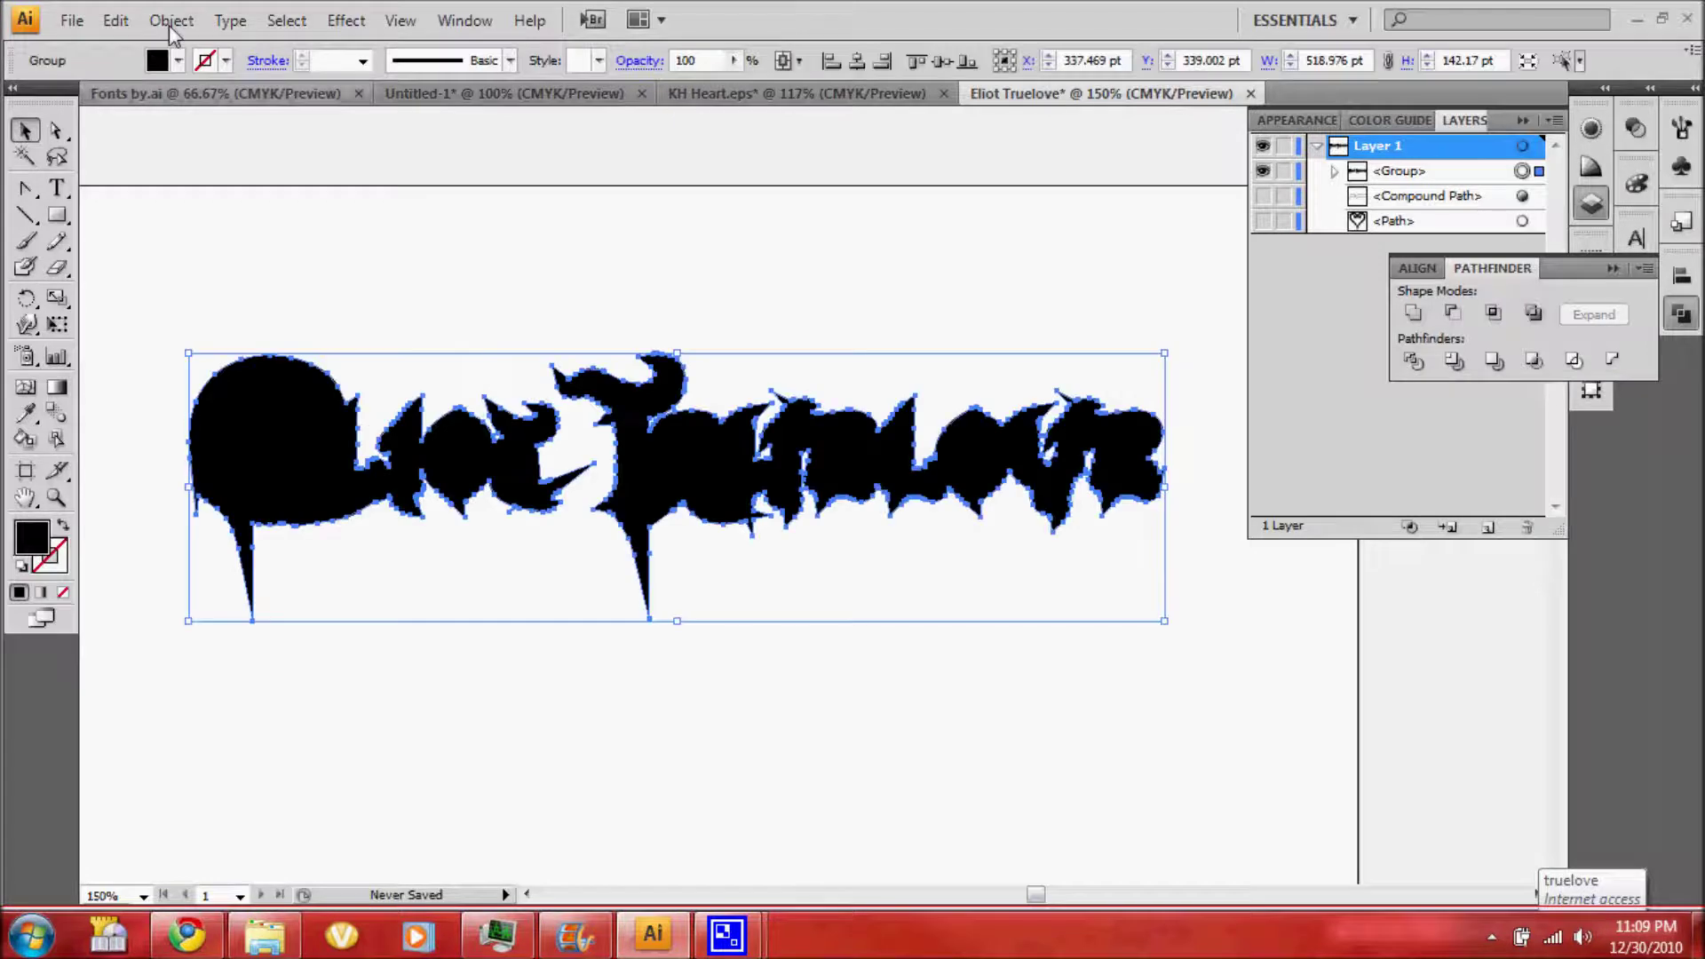
click(171, 20)
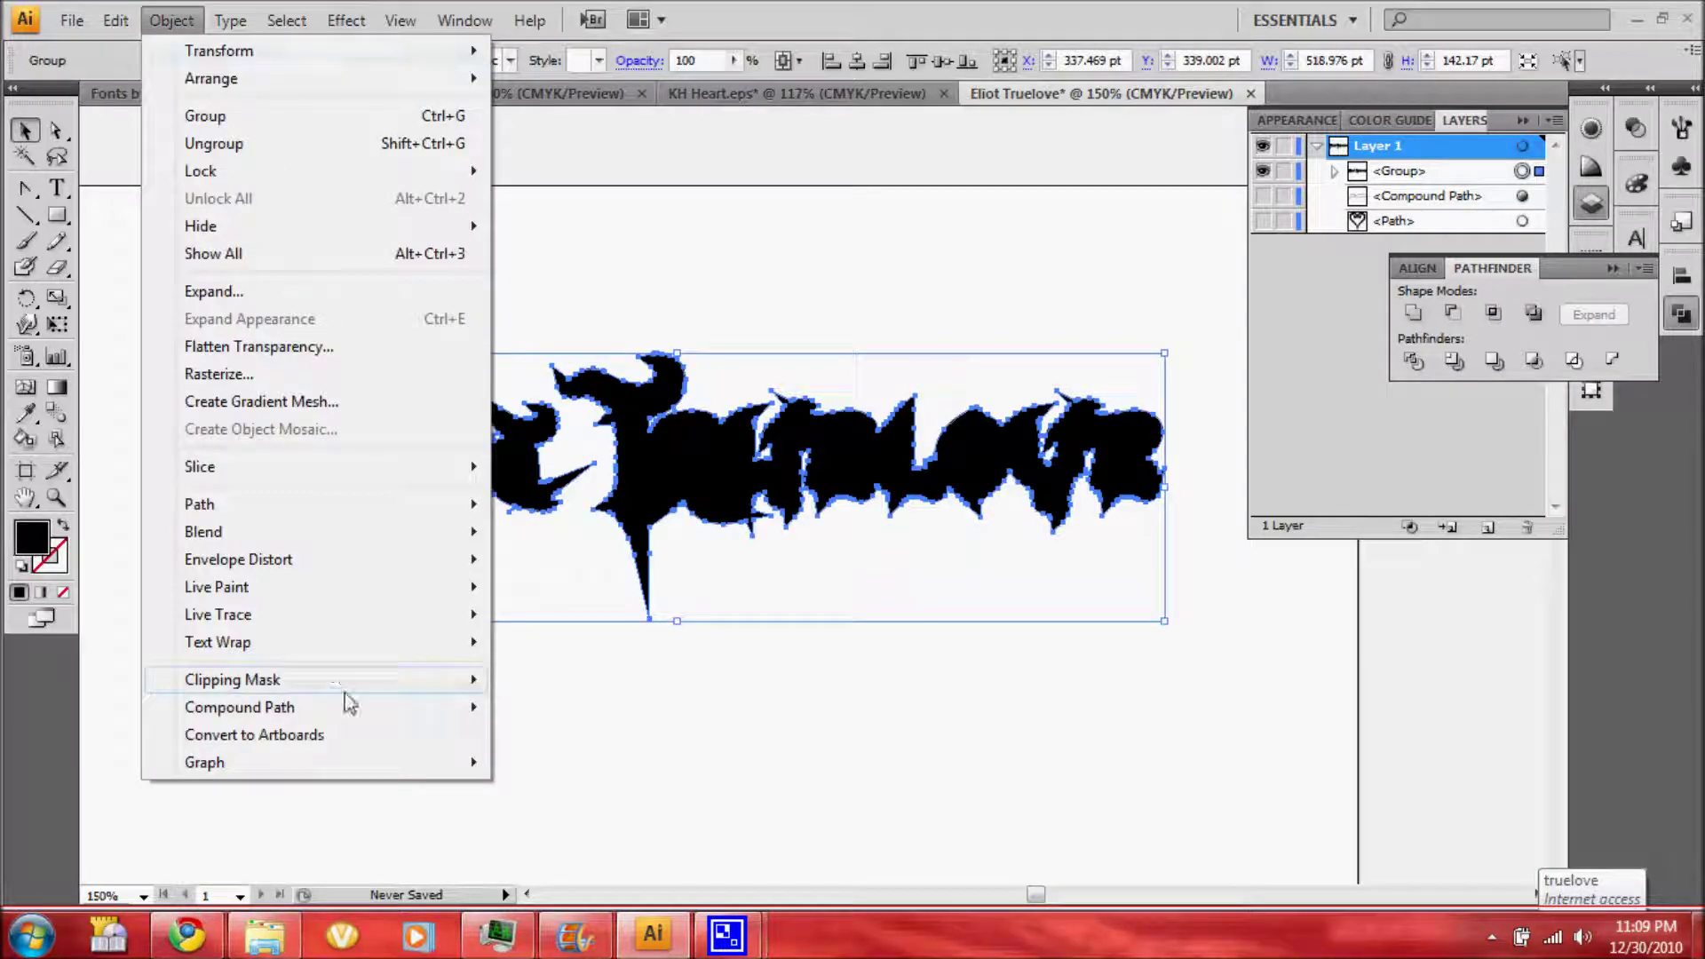
click(544, 708)
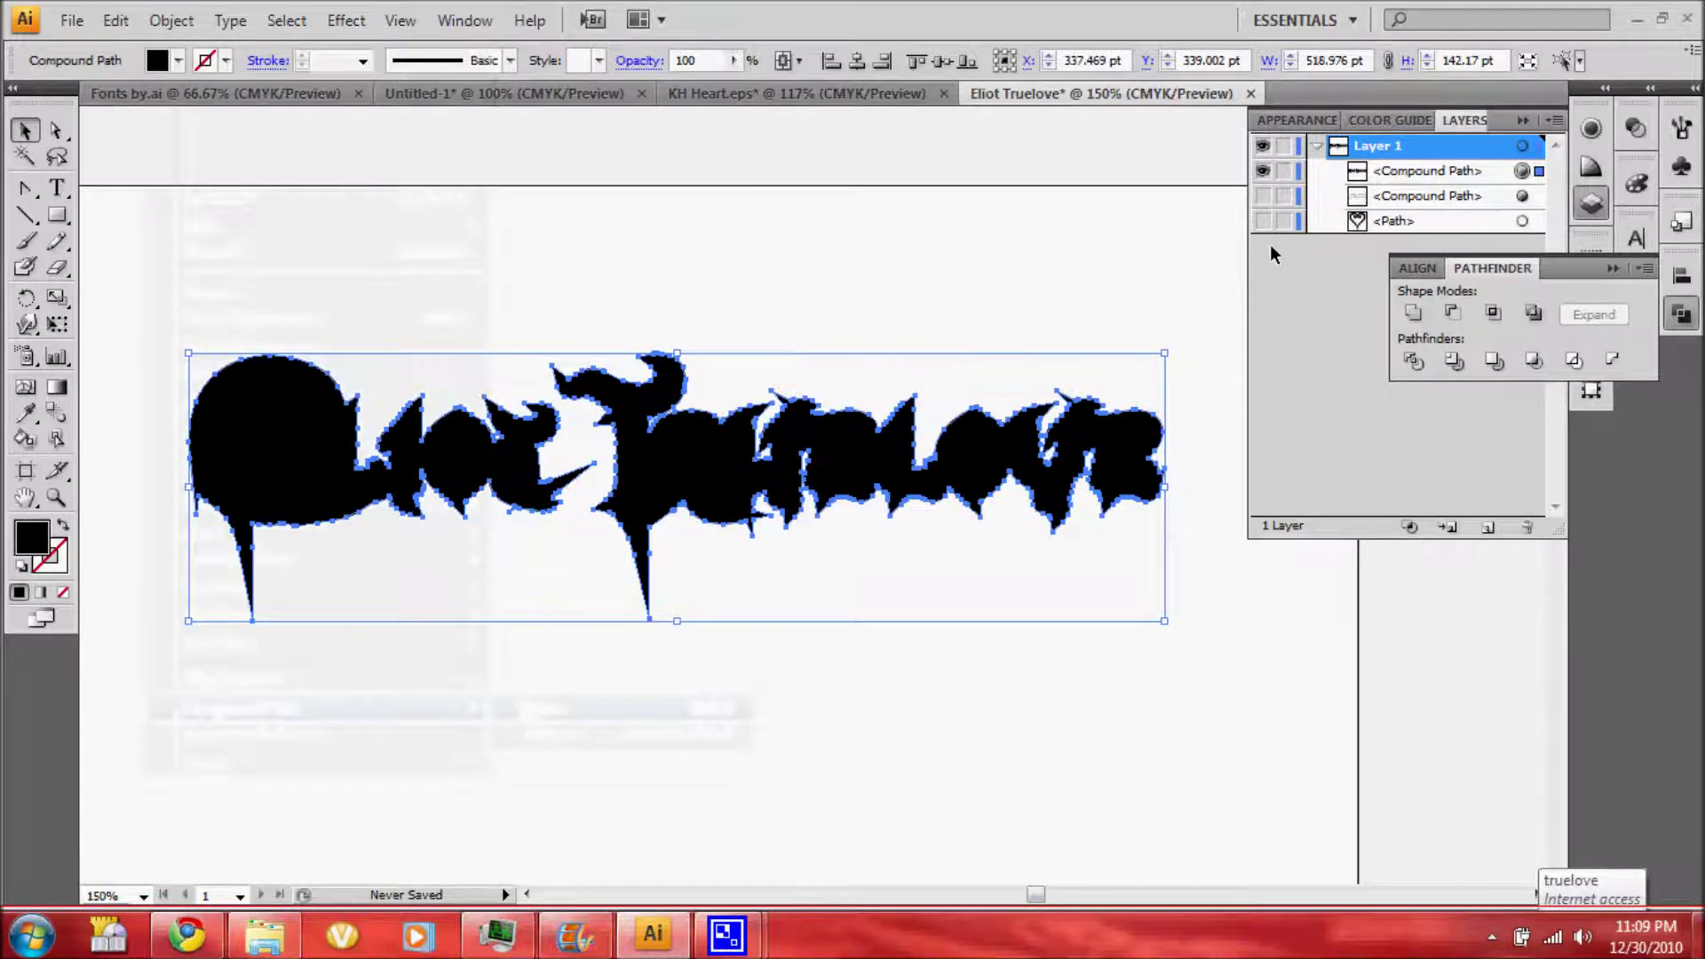
drag(1412, 171, 1402, 206)
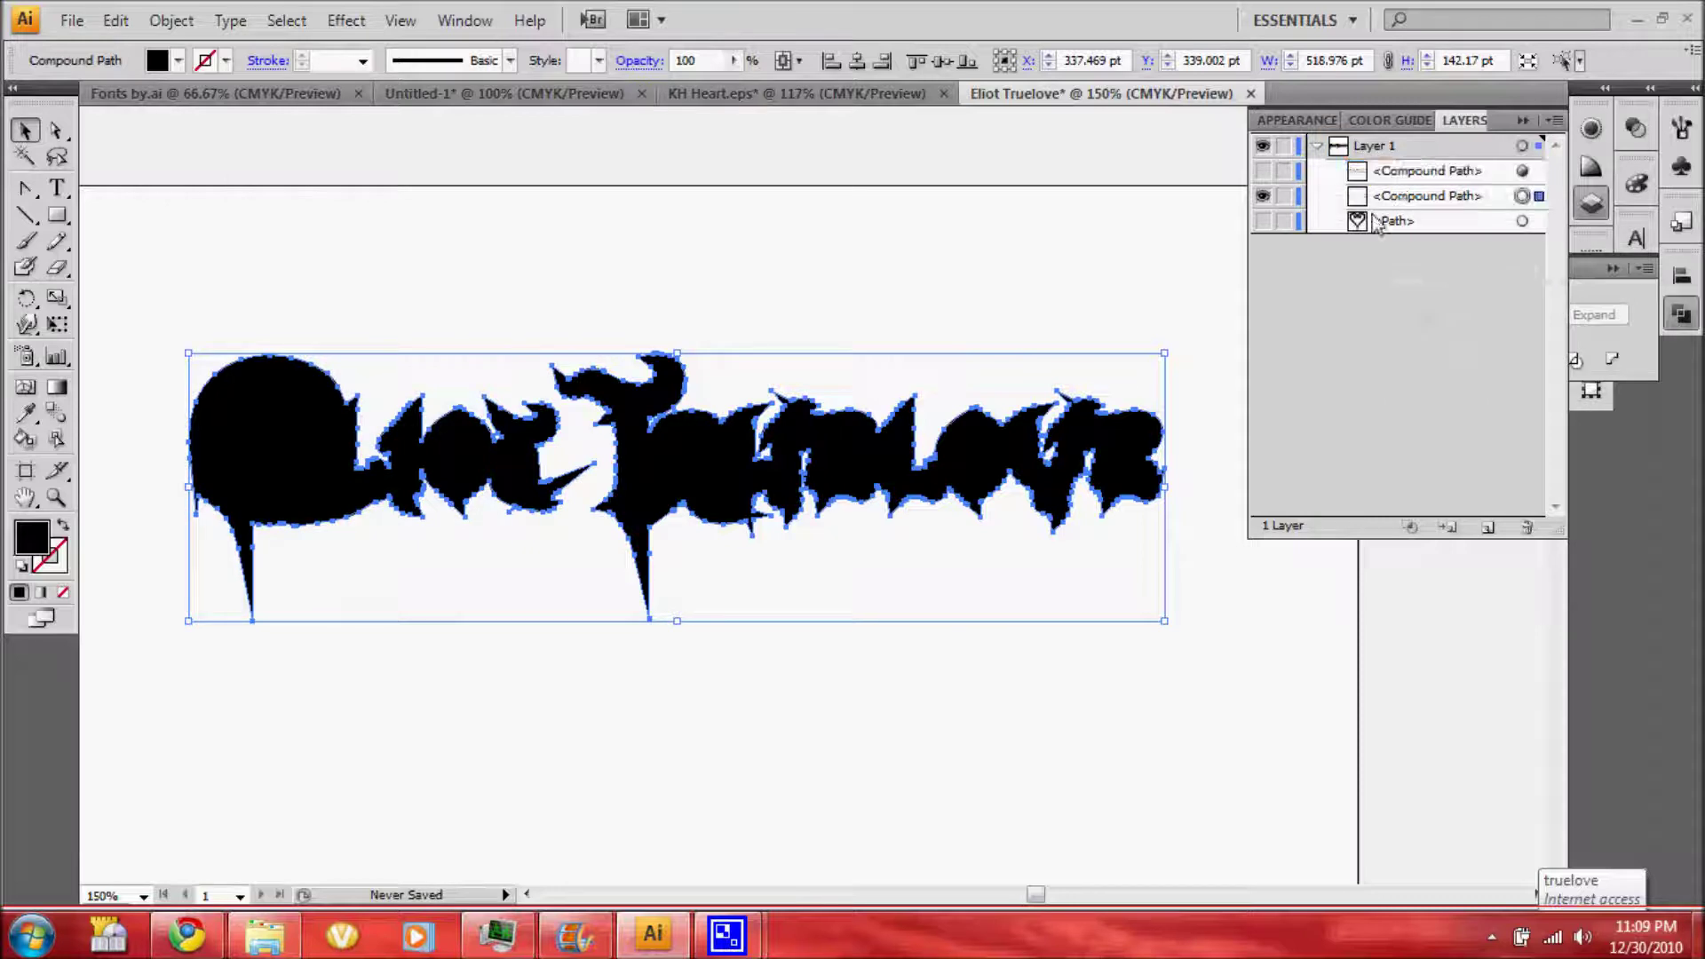
click(365, 519)
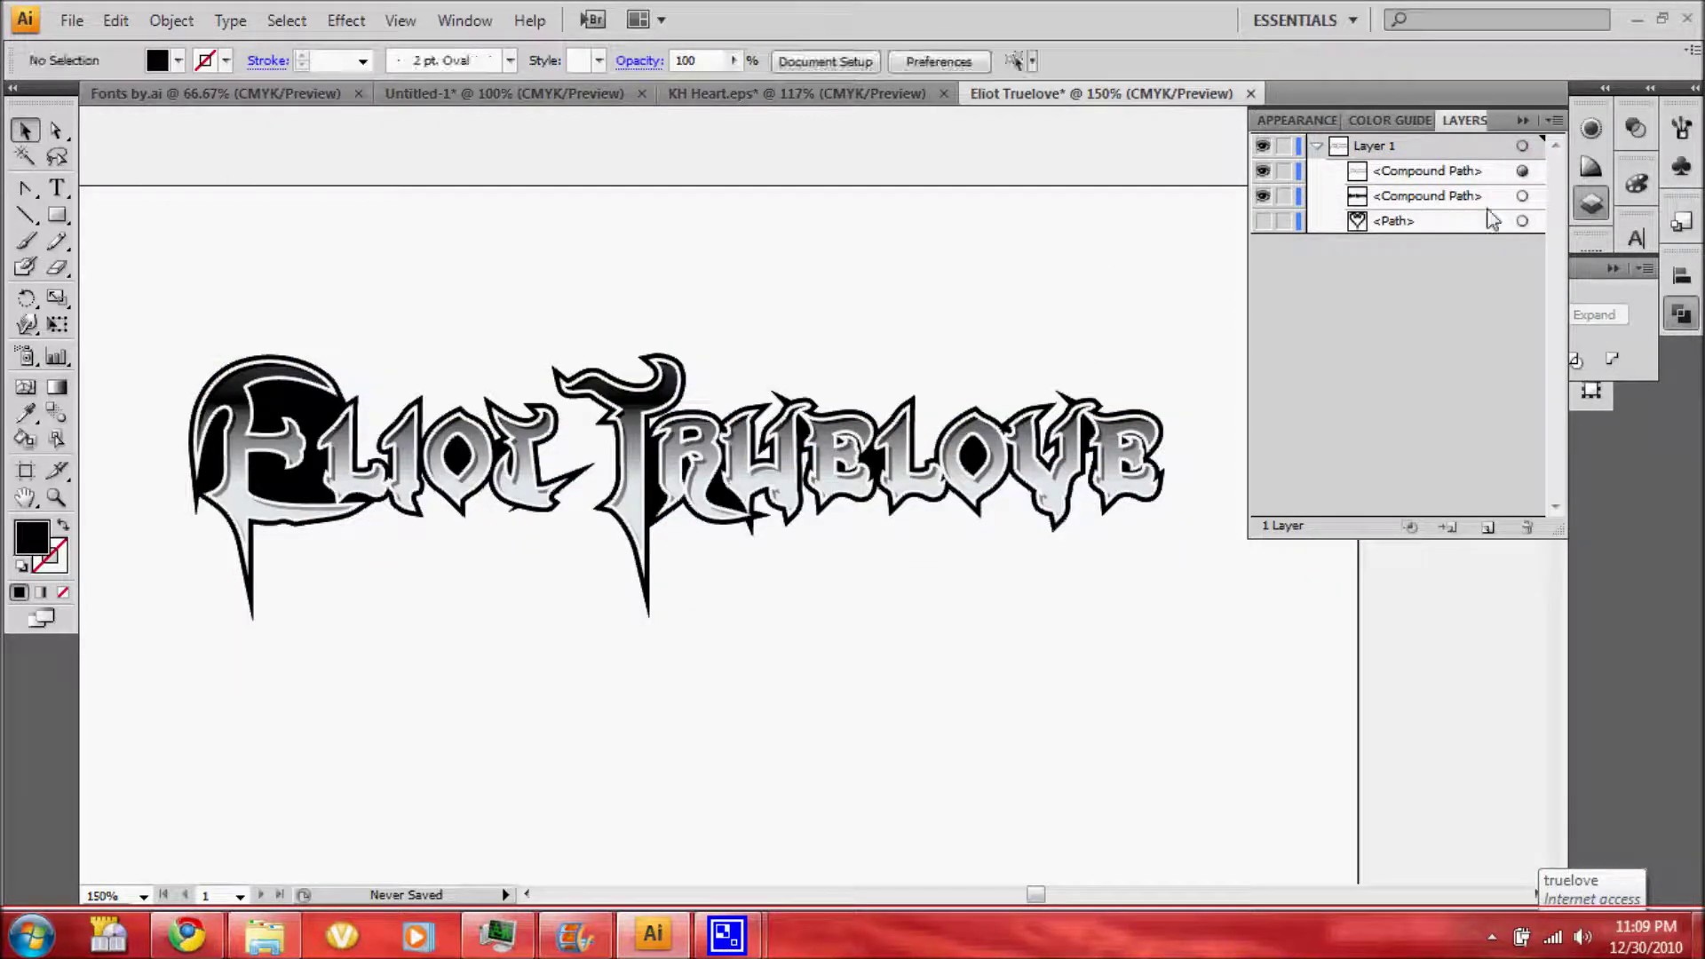
Give the black silhouette a white 2 pt stroke
click(1522, 195)
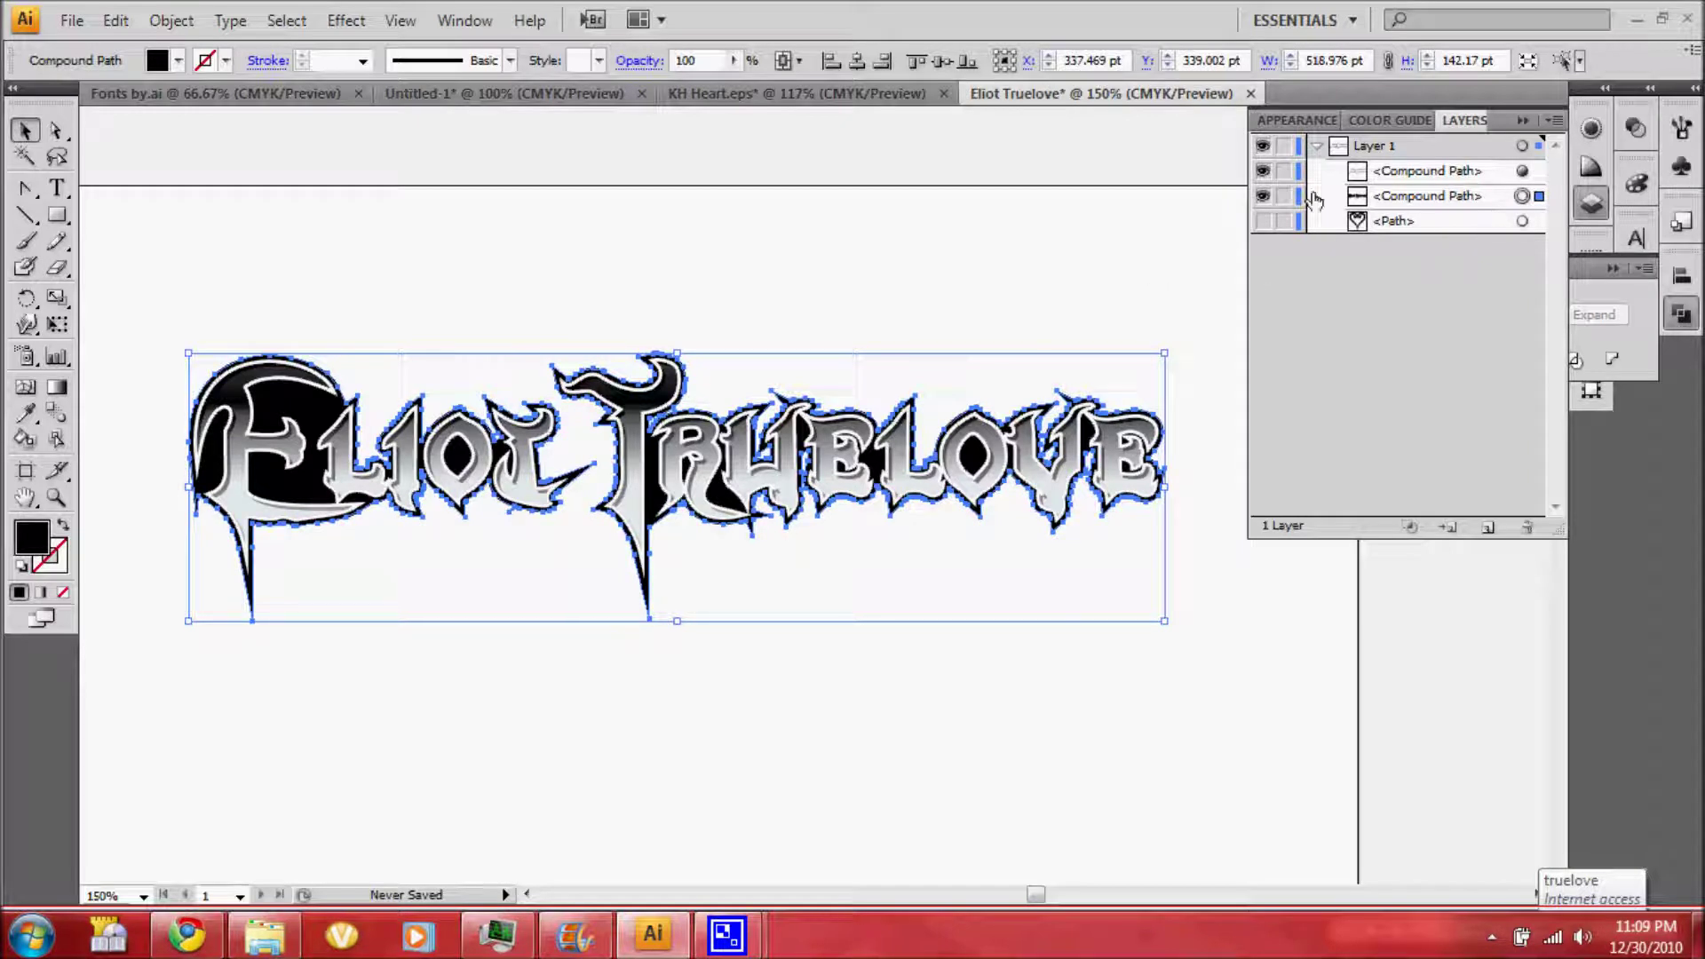
click(1297, 119)
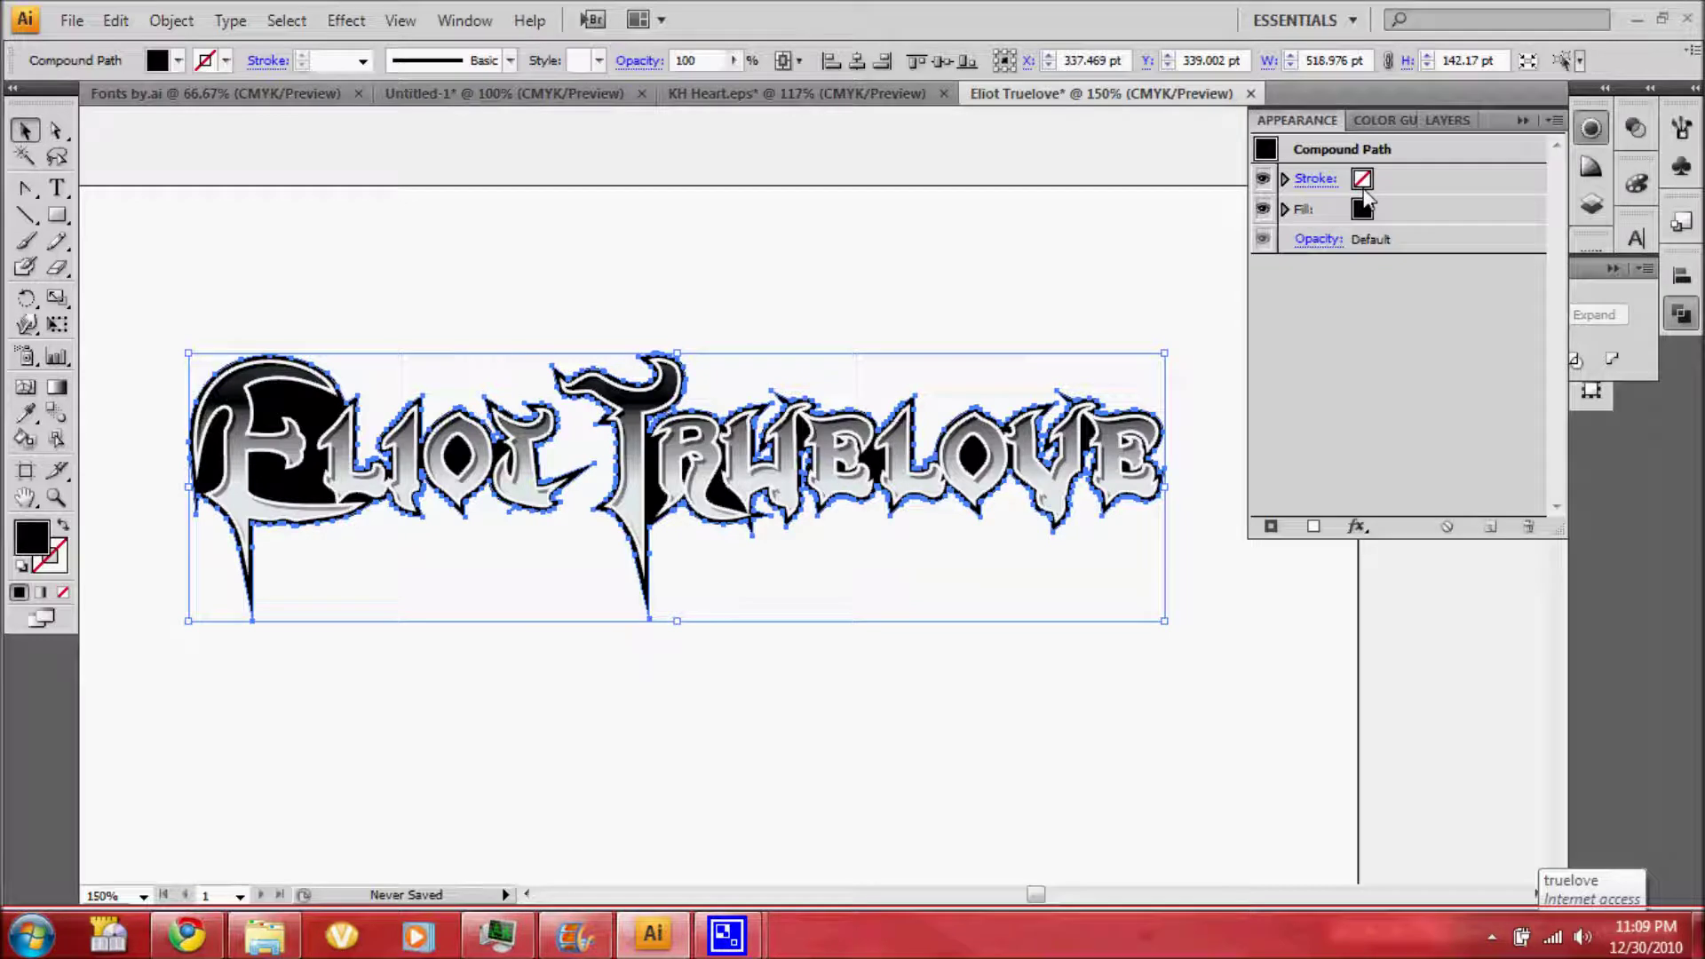
click(1362, 182)
click(1381, 180)
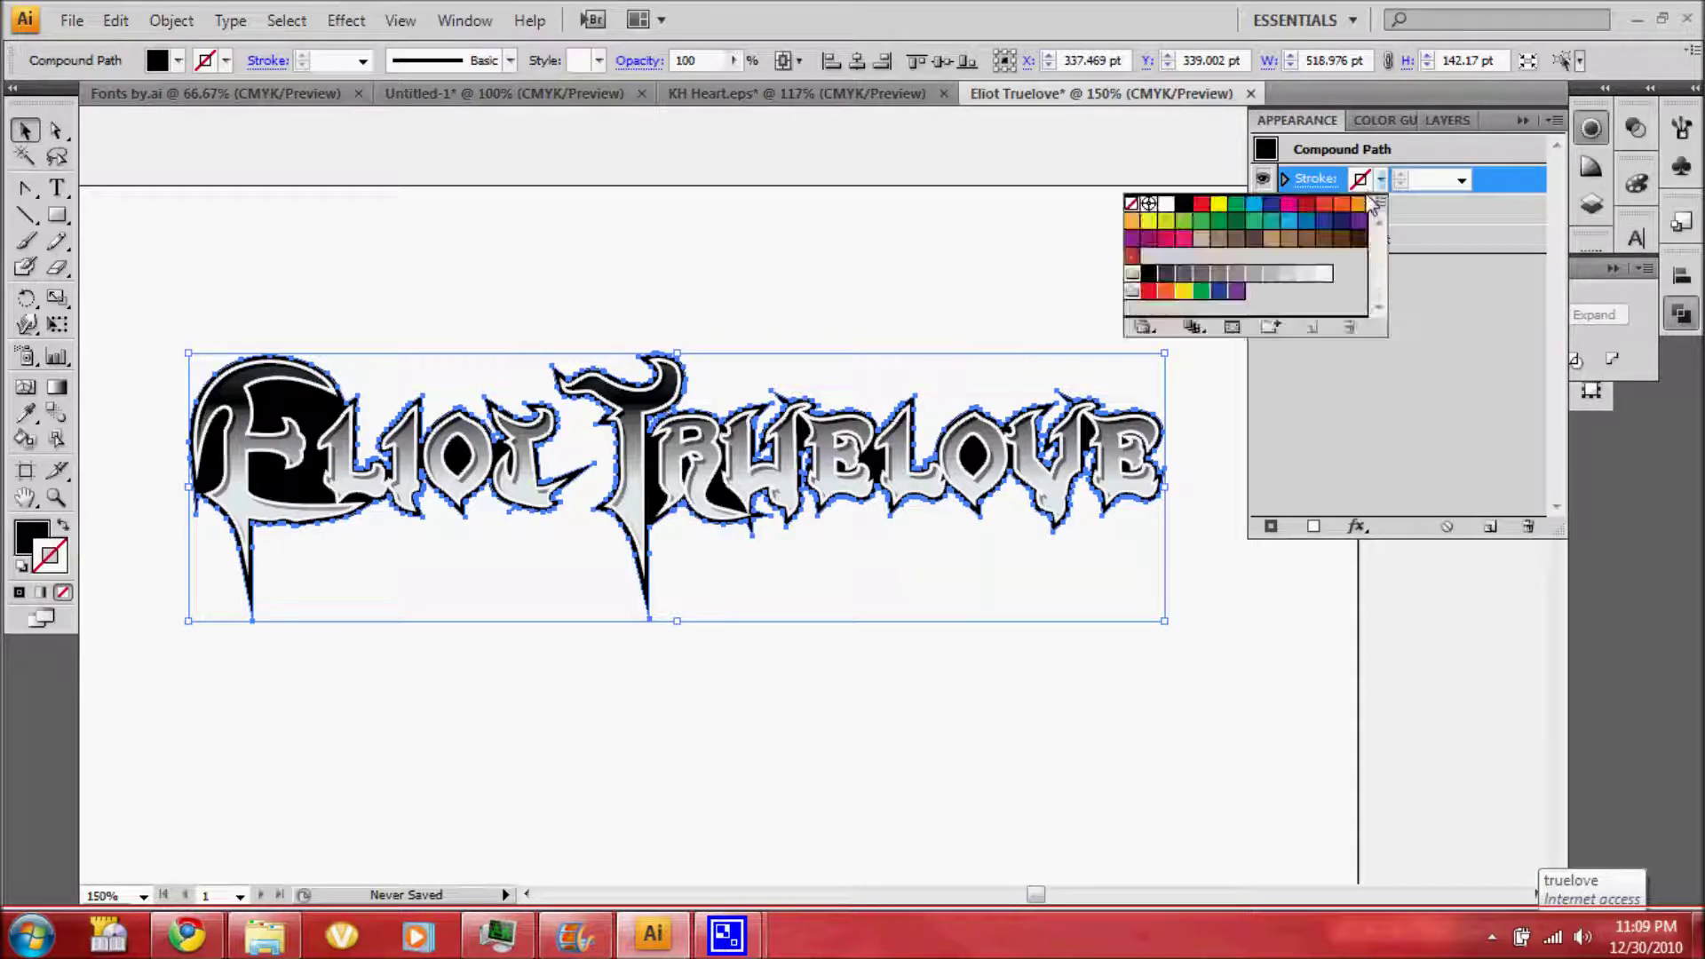
click(1166, 203)
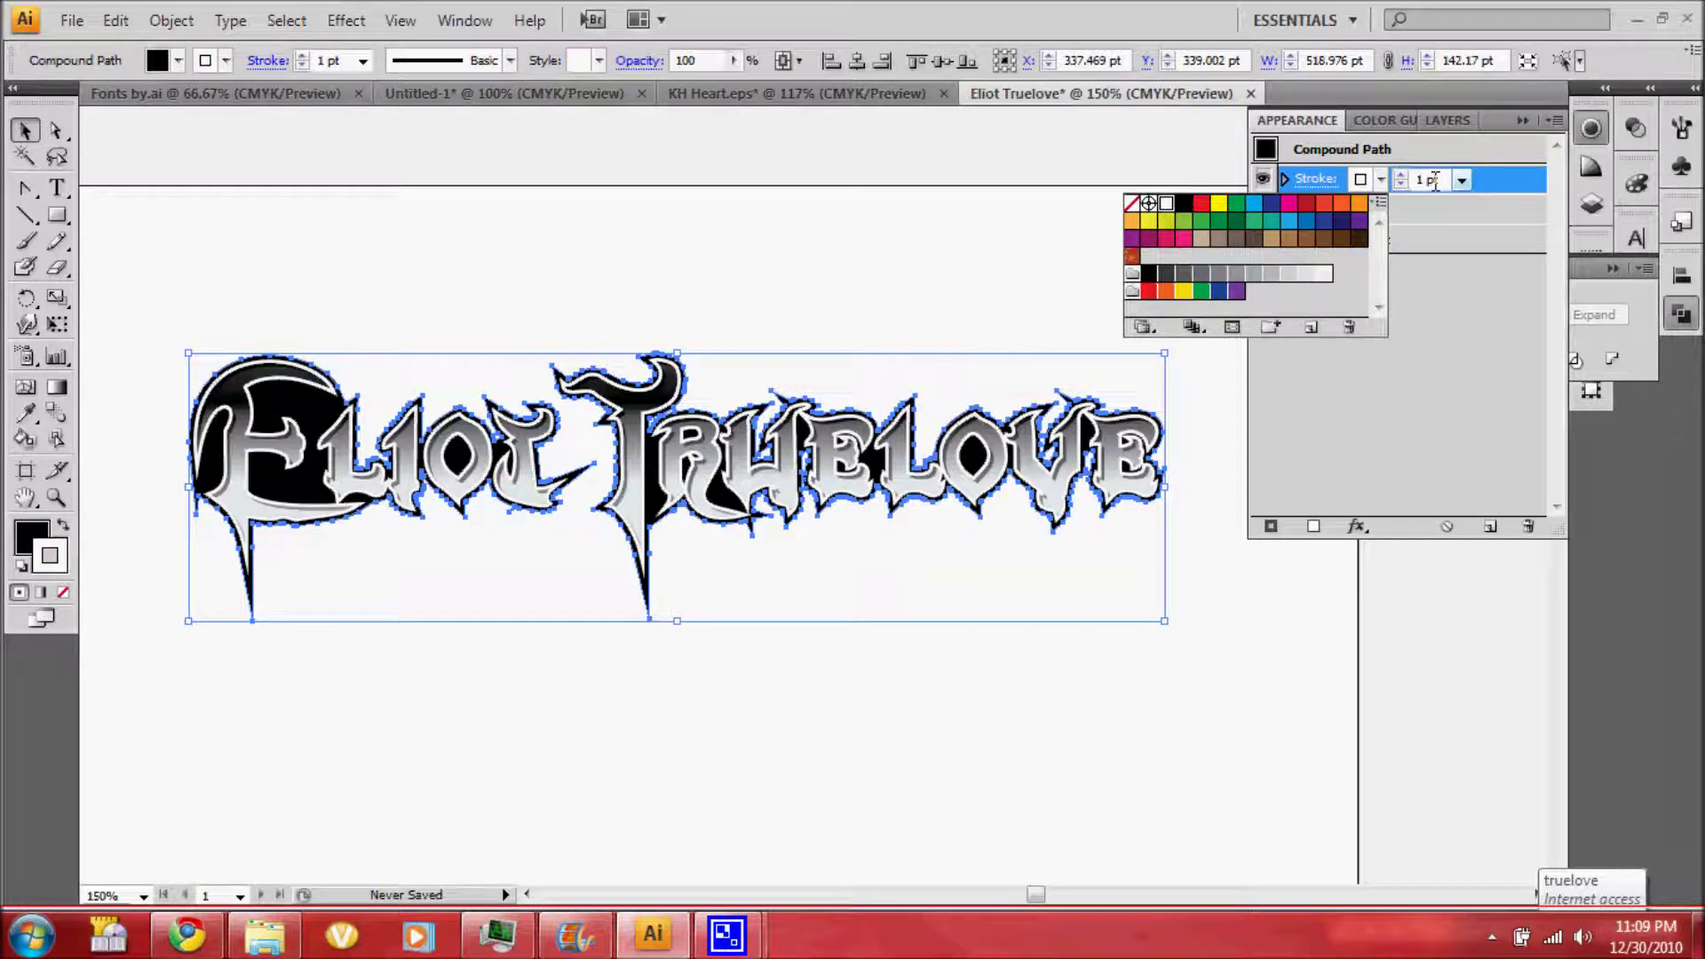
click(1427, 180)
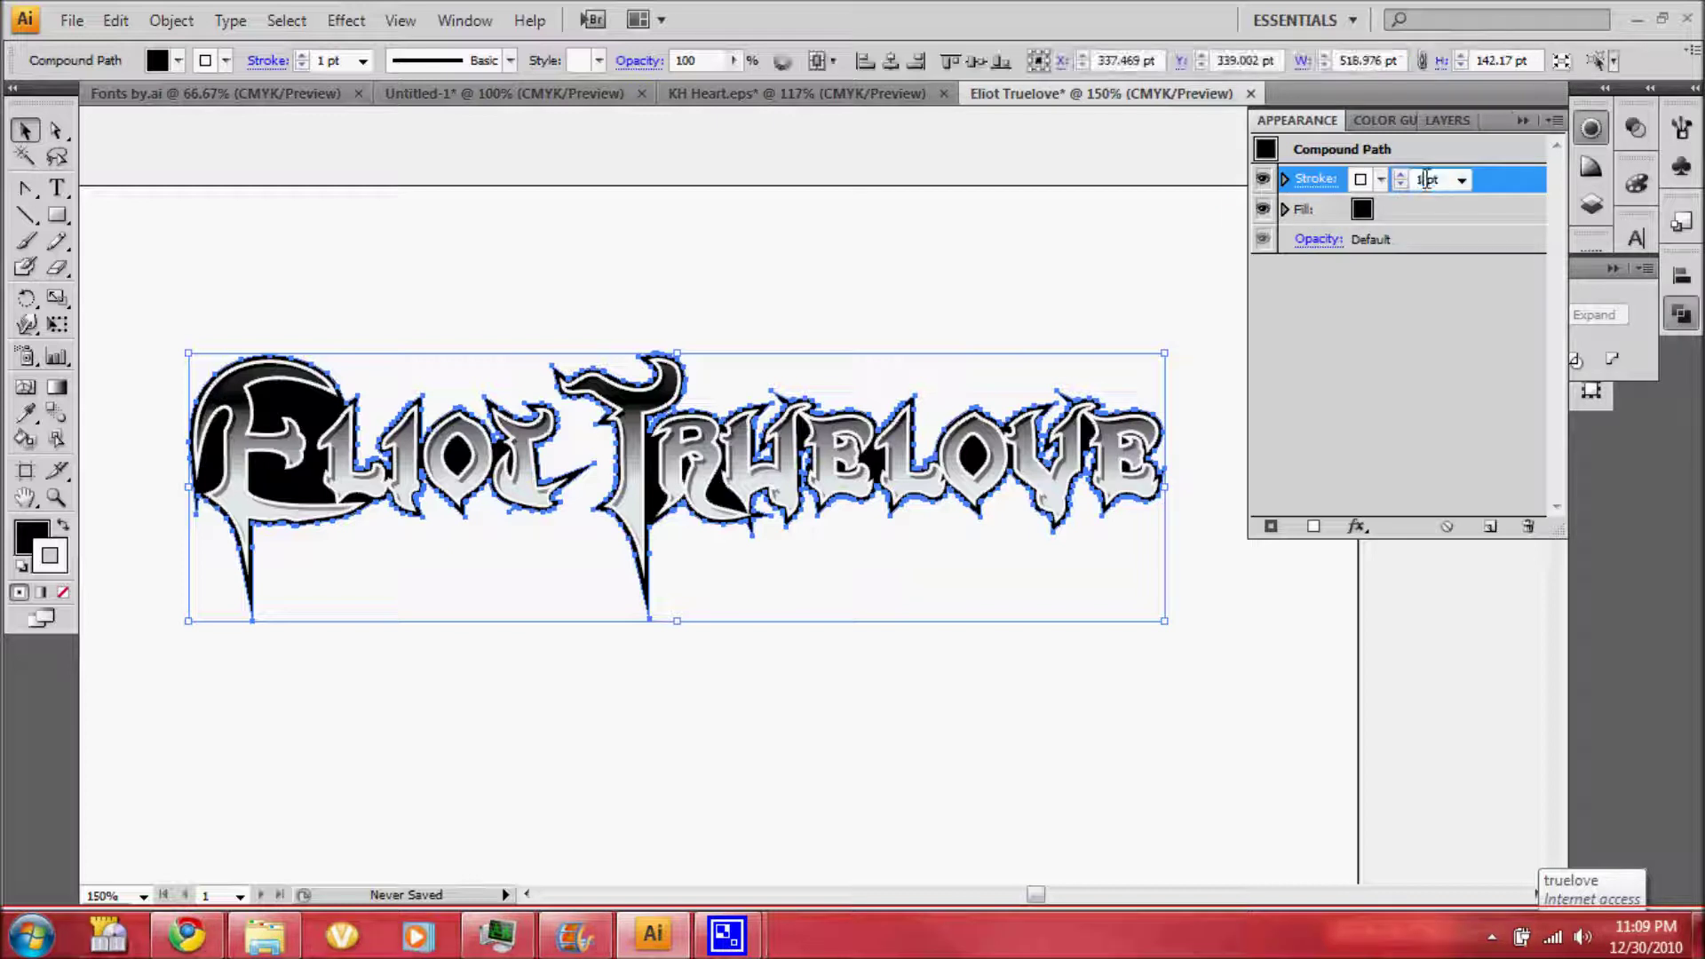
drag(1427, 180, 1413, 181)
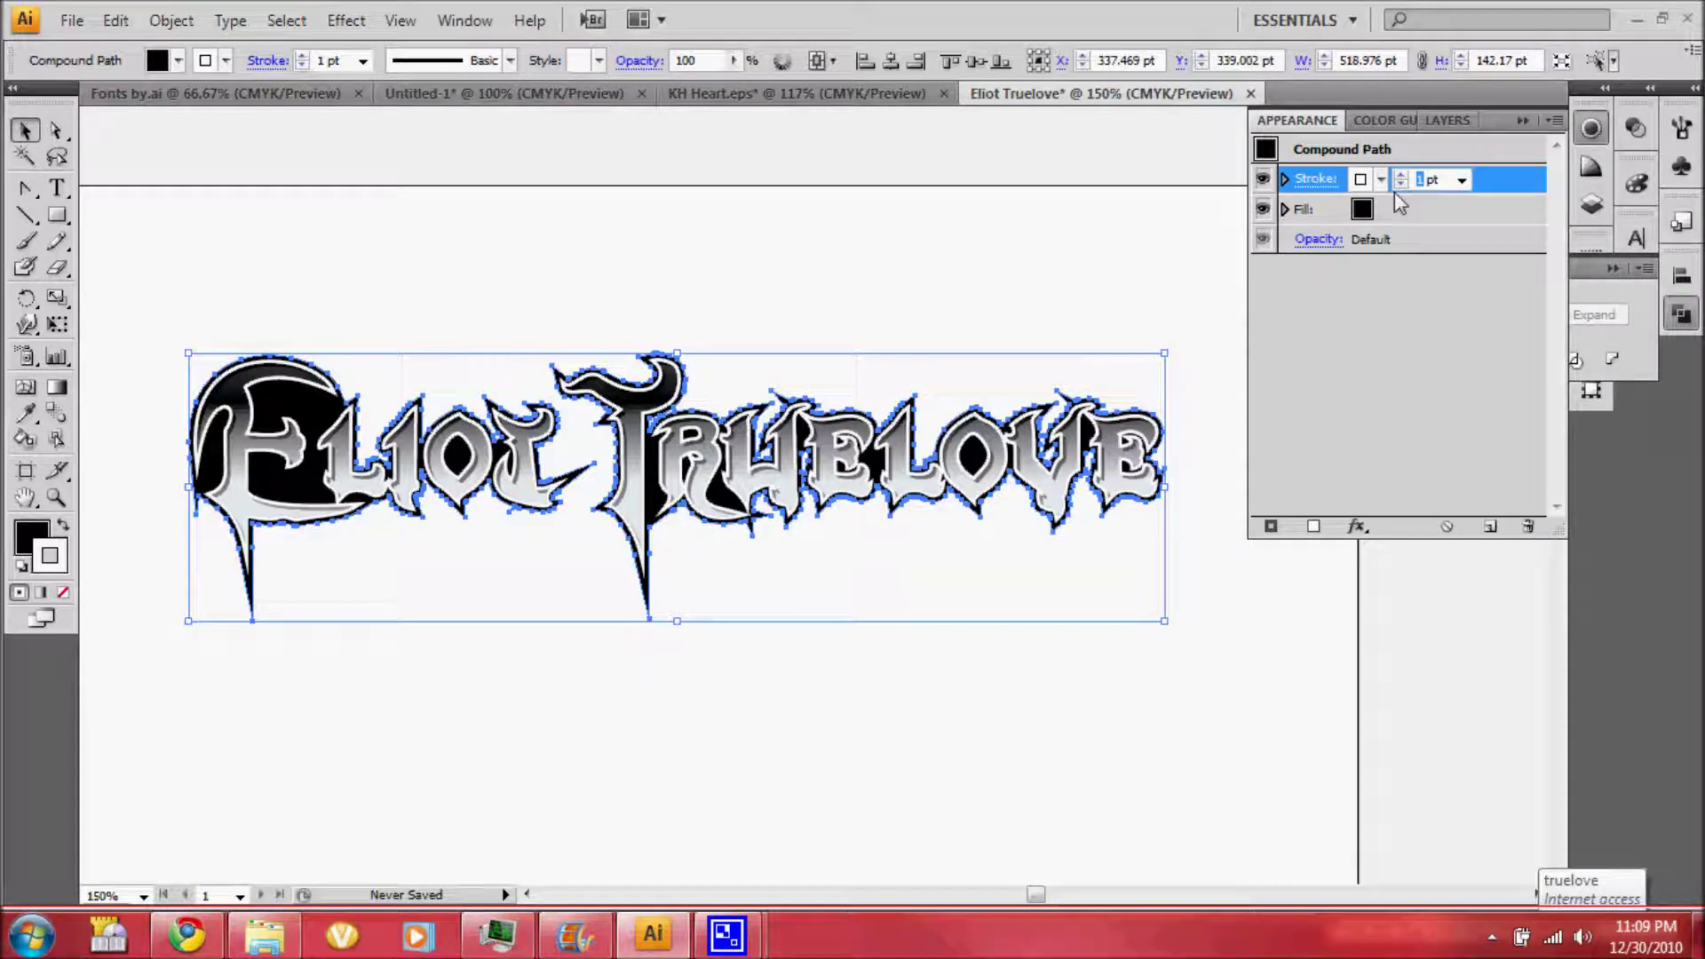
text(2)
Duplicate the silhouette's stroke and make the copy mid-grey at 4 pt
mouse_move(1399, 188)
mouse_down()
mouse_move(1428, 411)
mouse_move(1492, 527)
mouse_up()
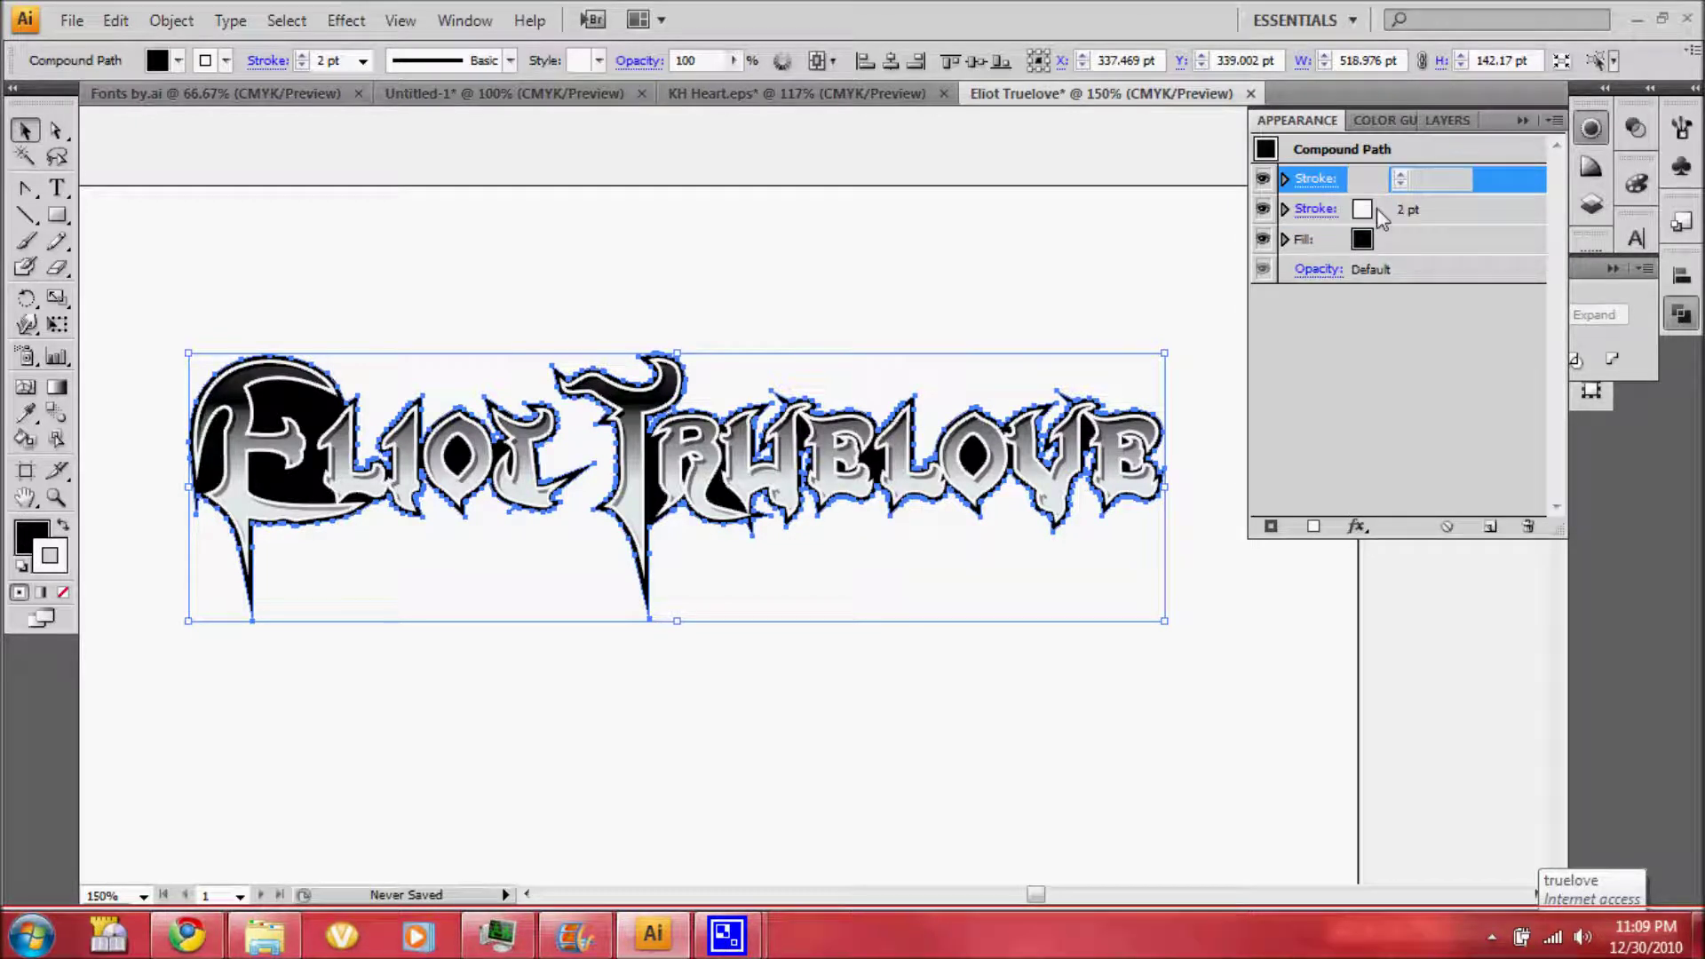
click(1378, 209)
click(1381, 210)
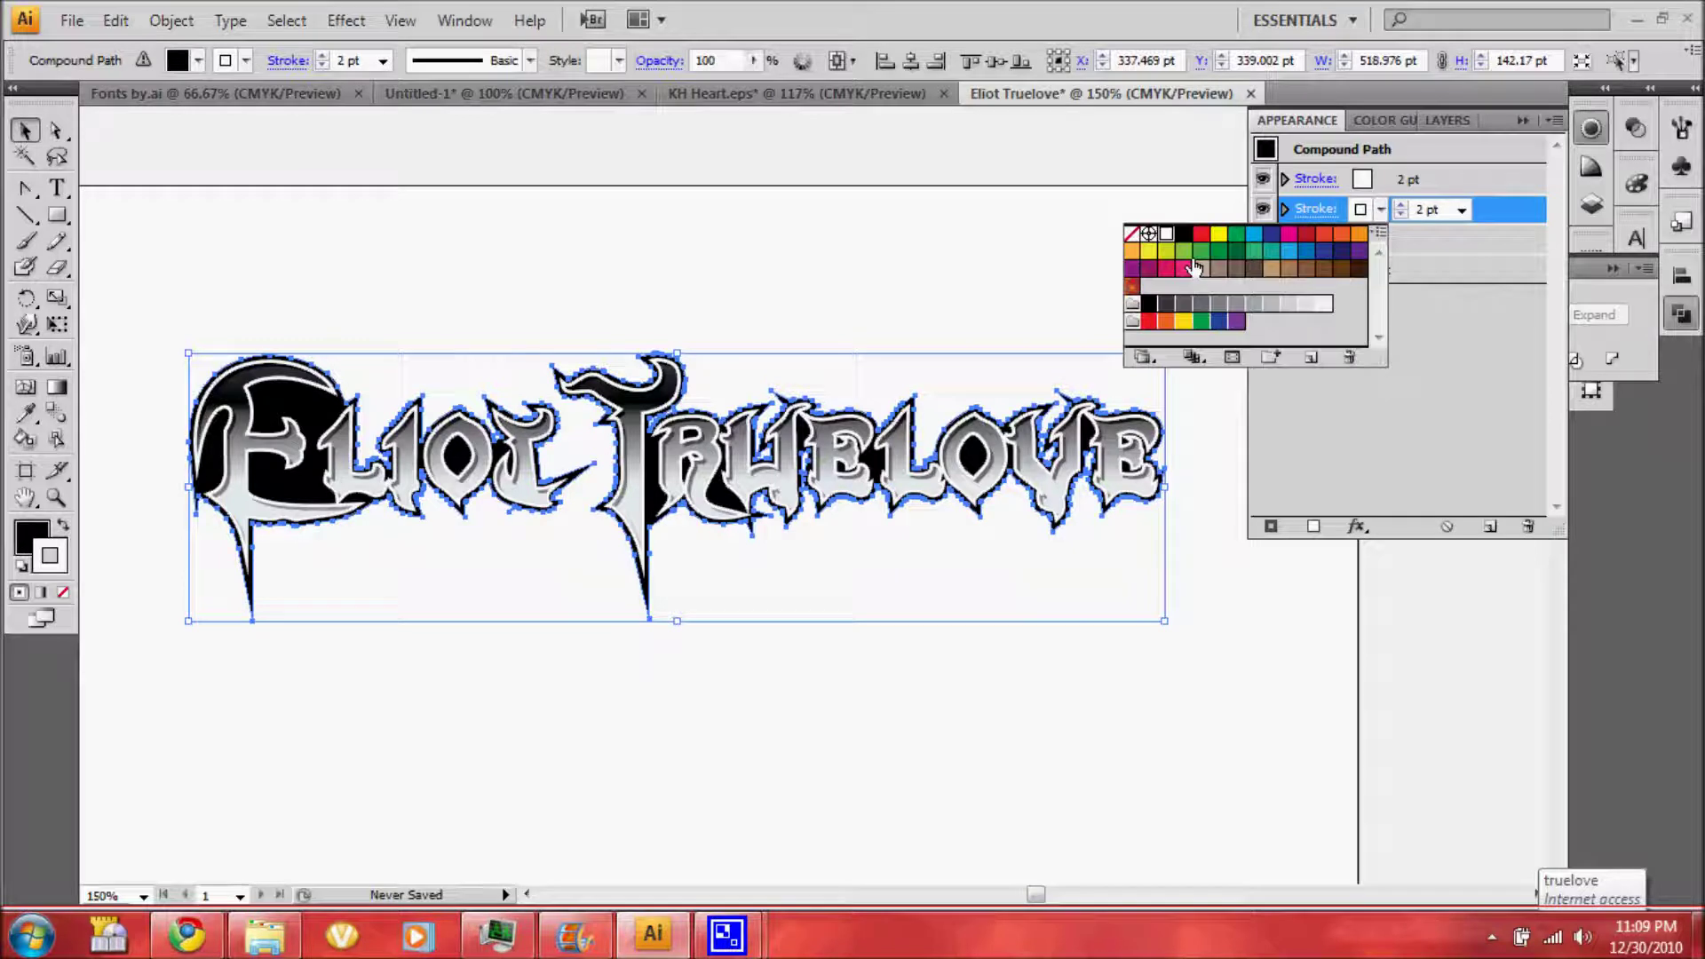
click(1253, 304)
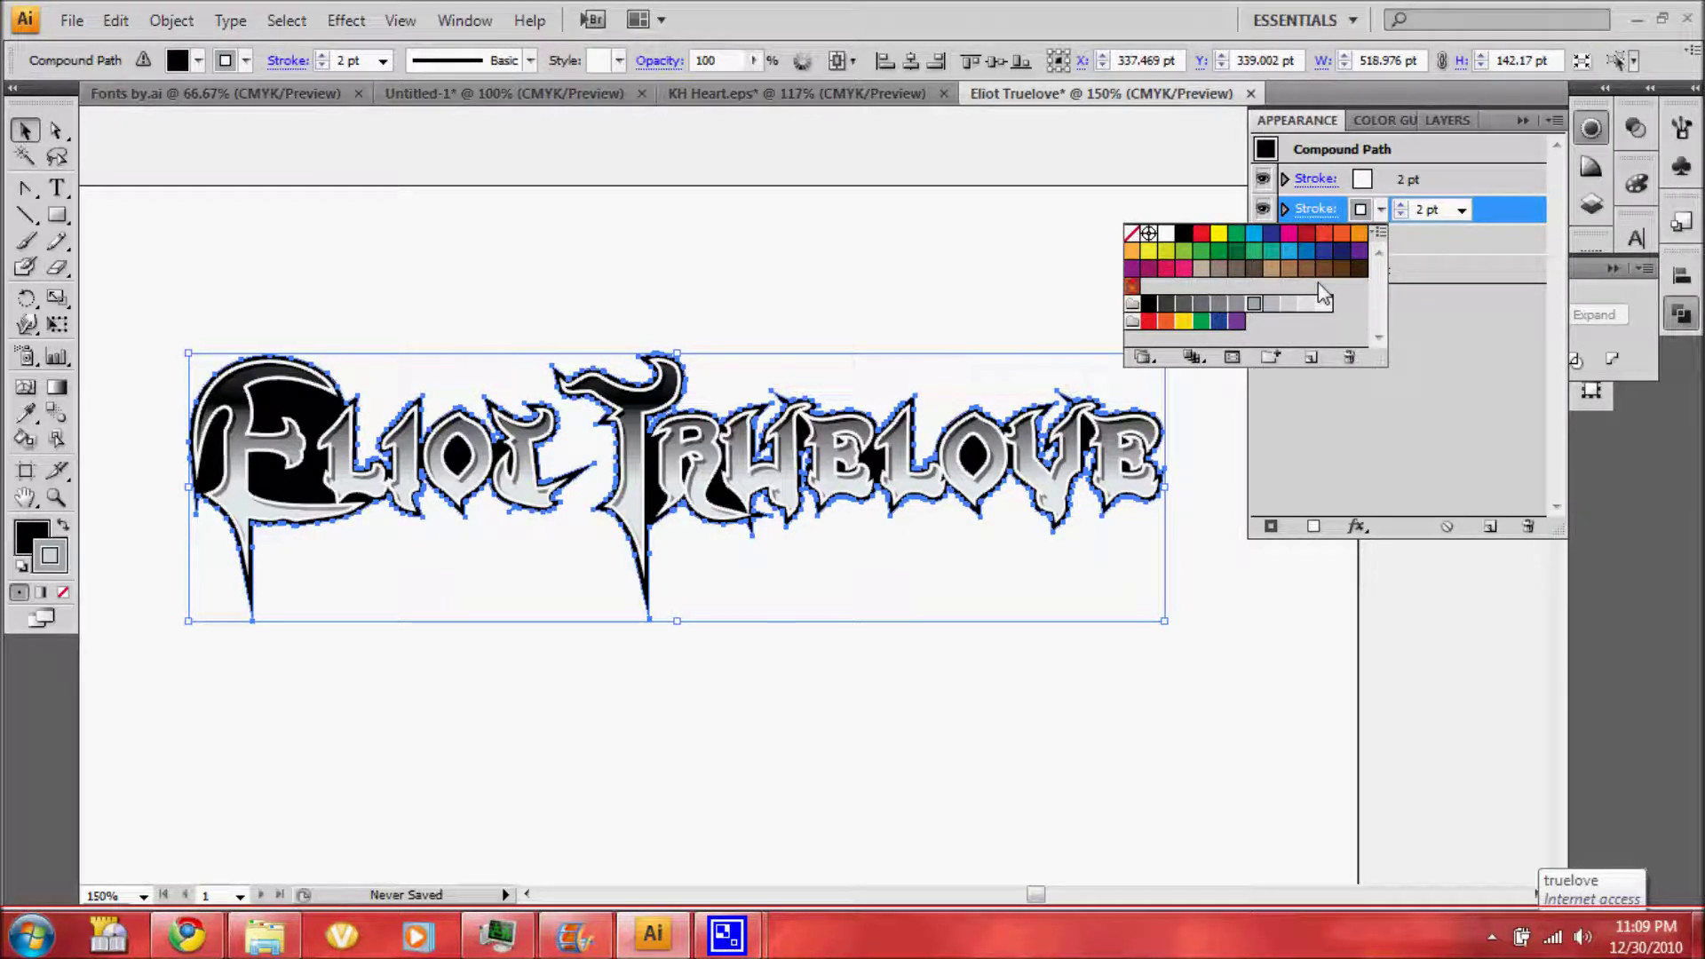
click(1462, 211)
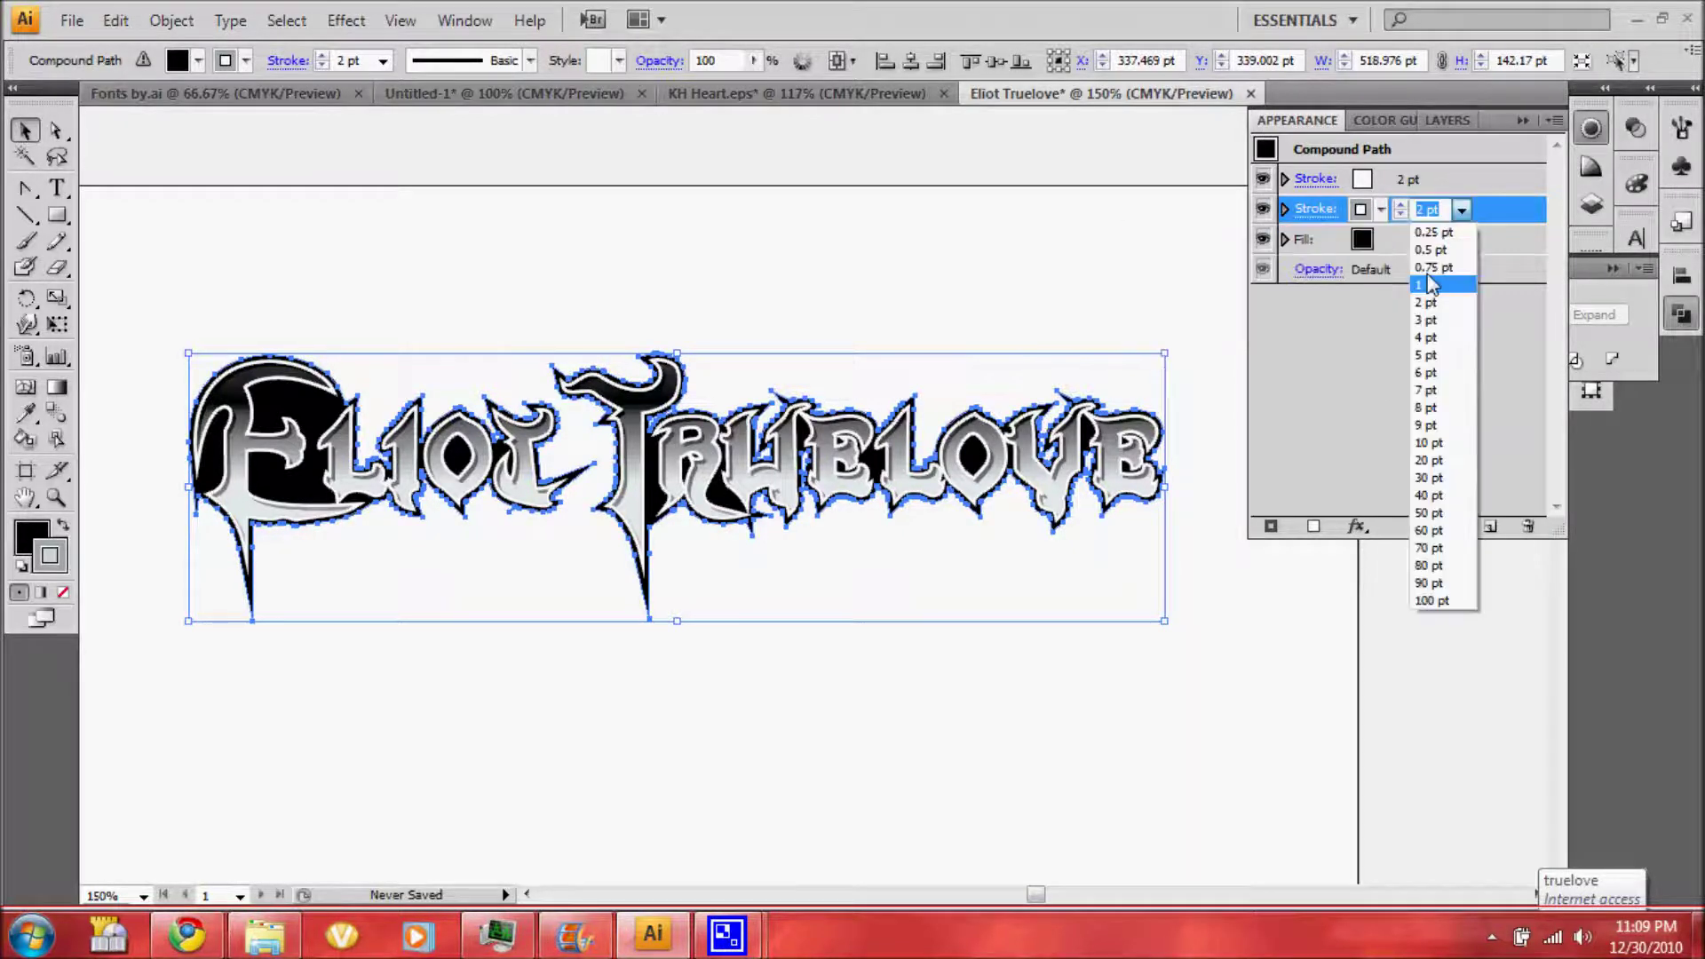
click(1426, 337)
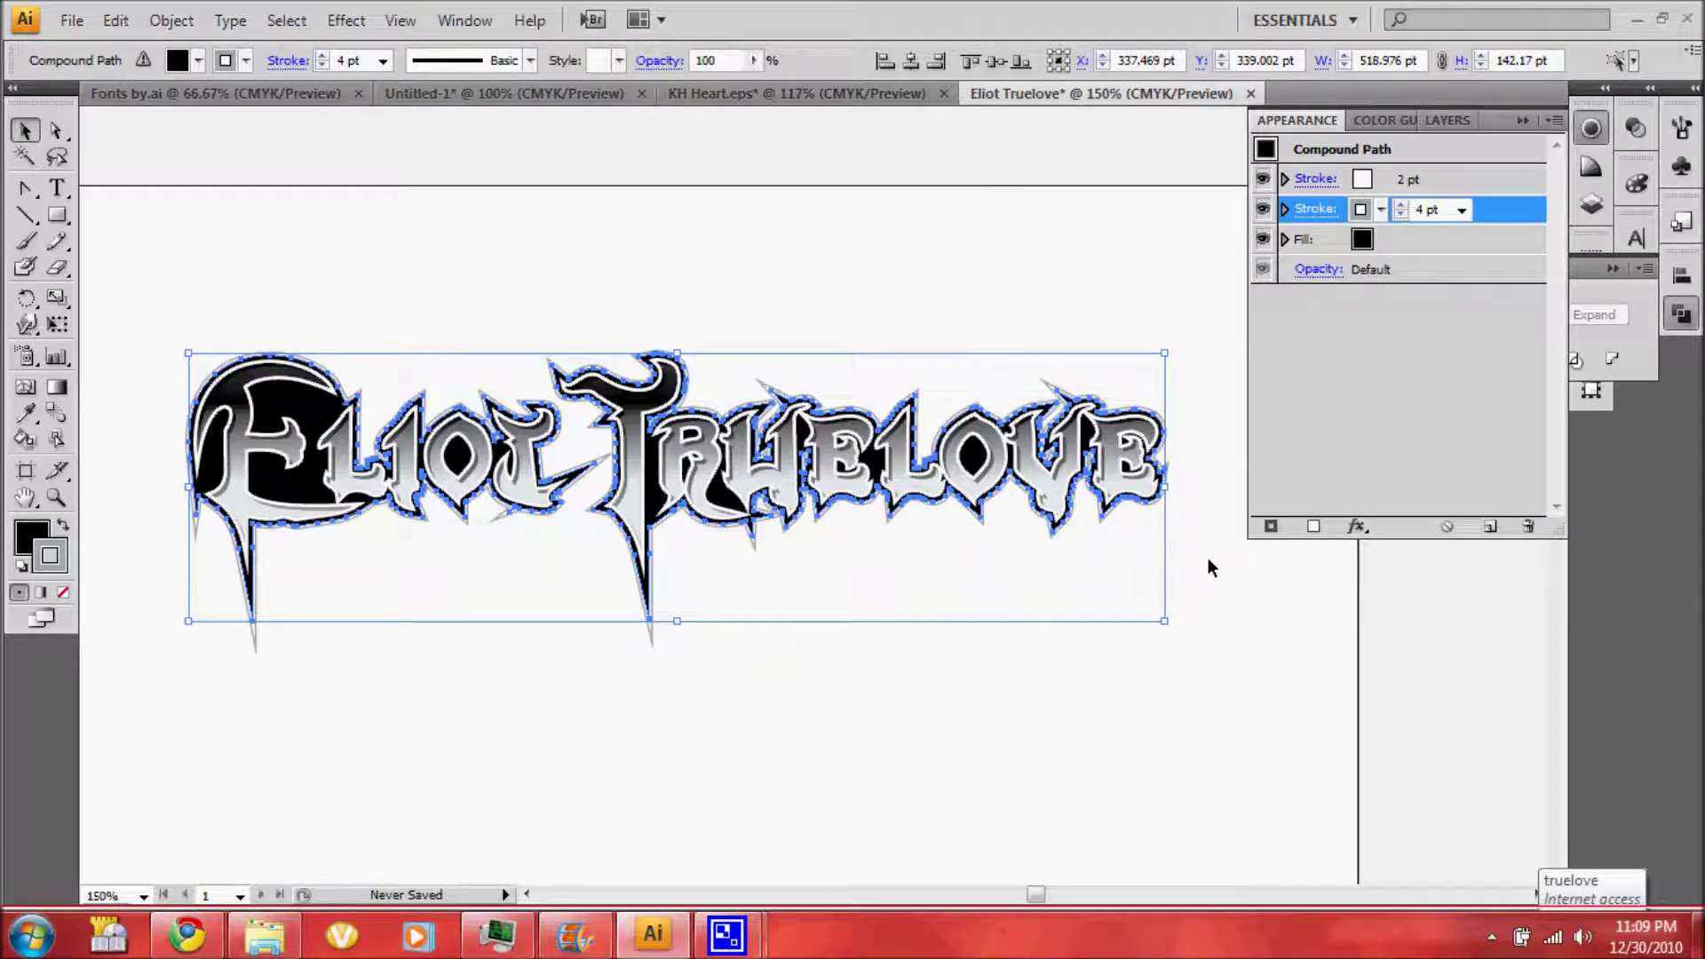
click(1208, 558)
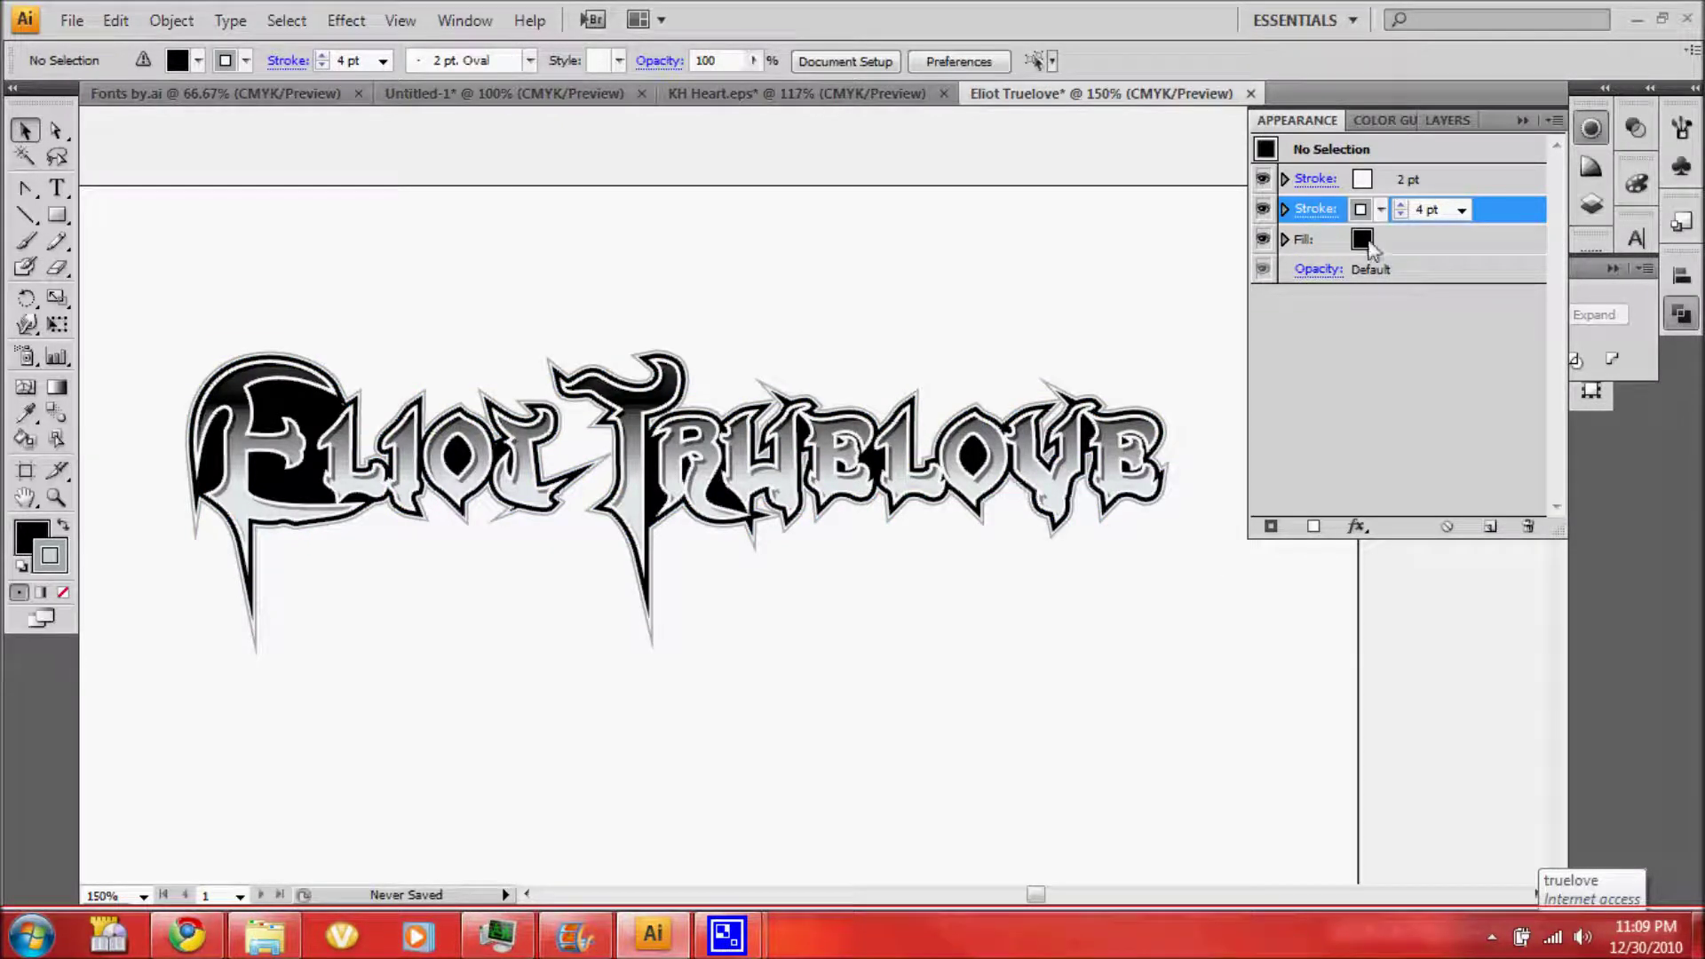
click(1447, 120)
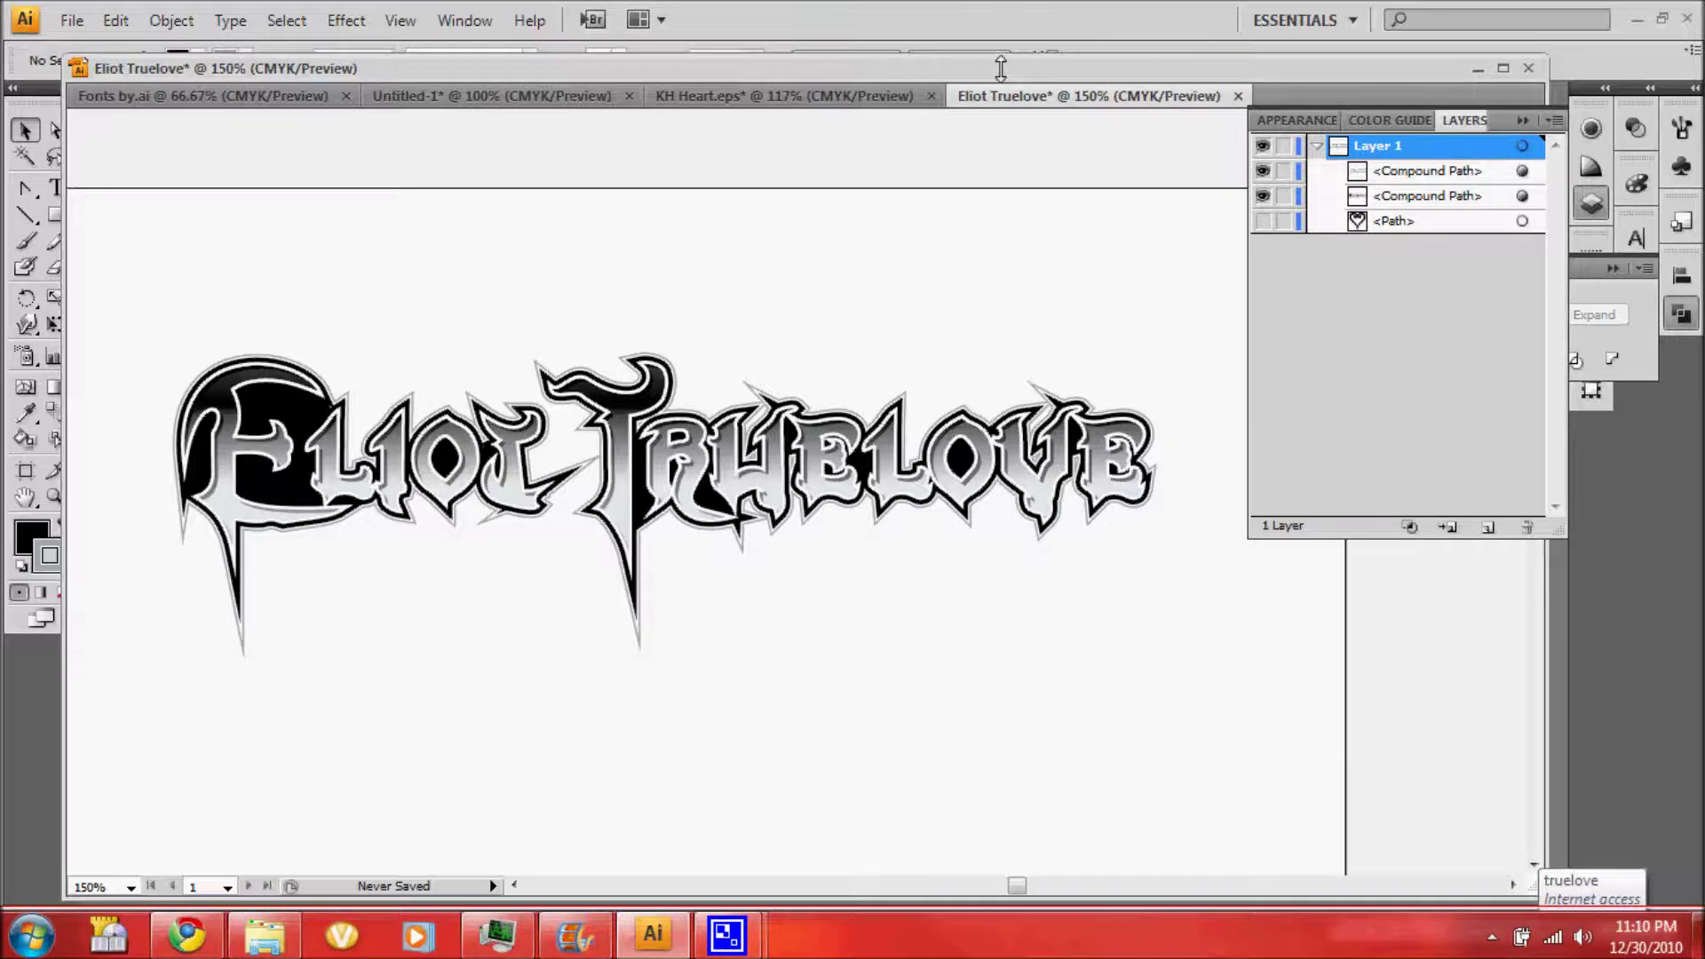
Unhide the heart and fill it with the white-to-black gradient swatch
drag(998, 66, 999, 118)
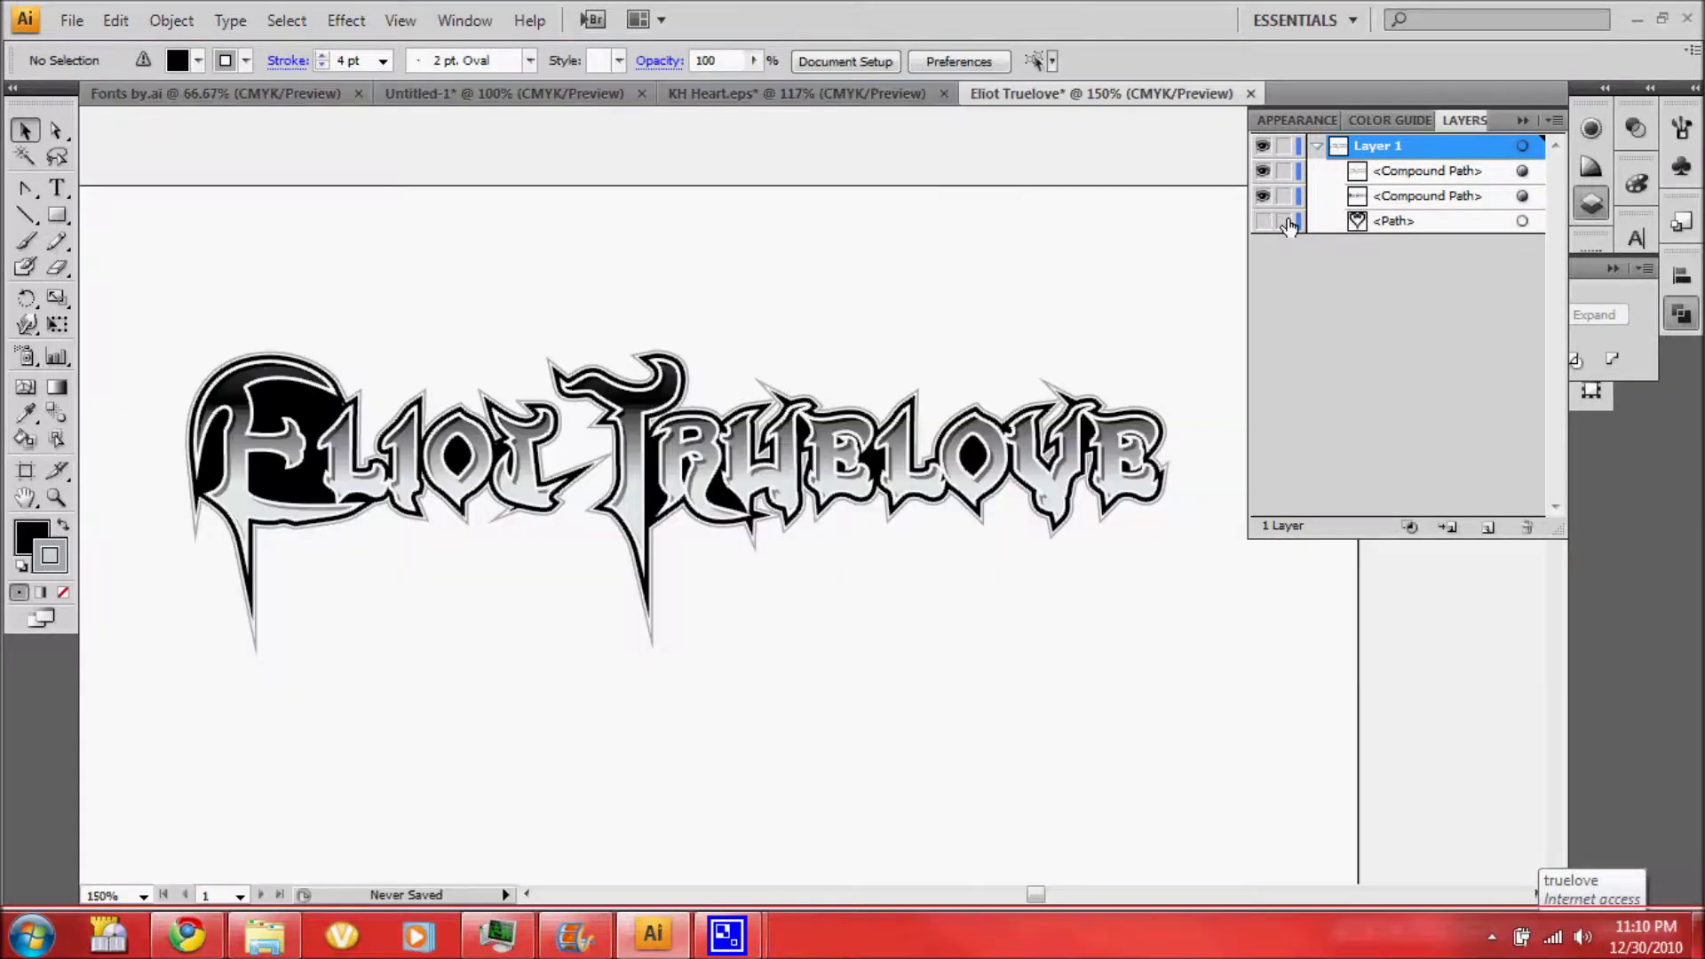
click(1263, 221)
click(1522, 221)
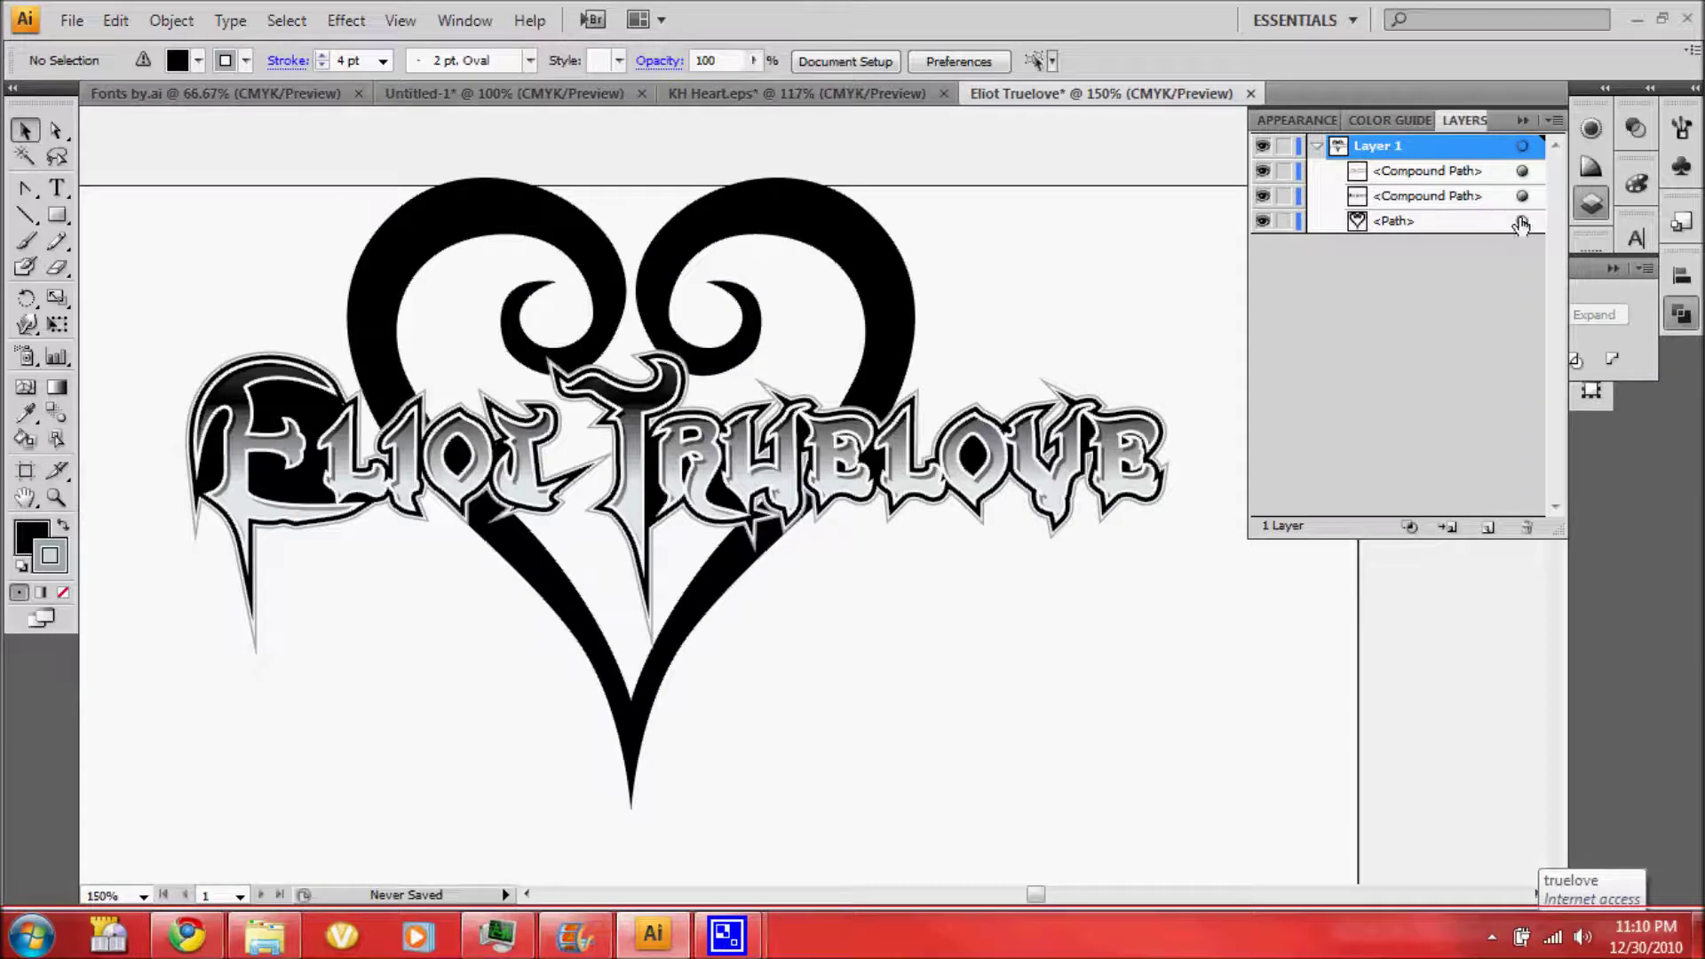
click(1296, 120)
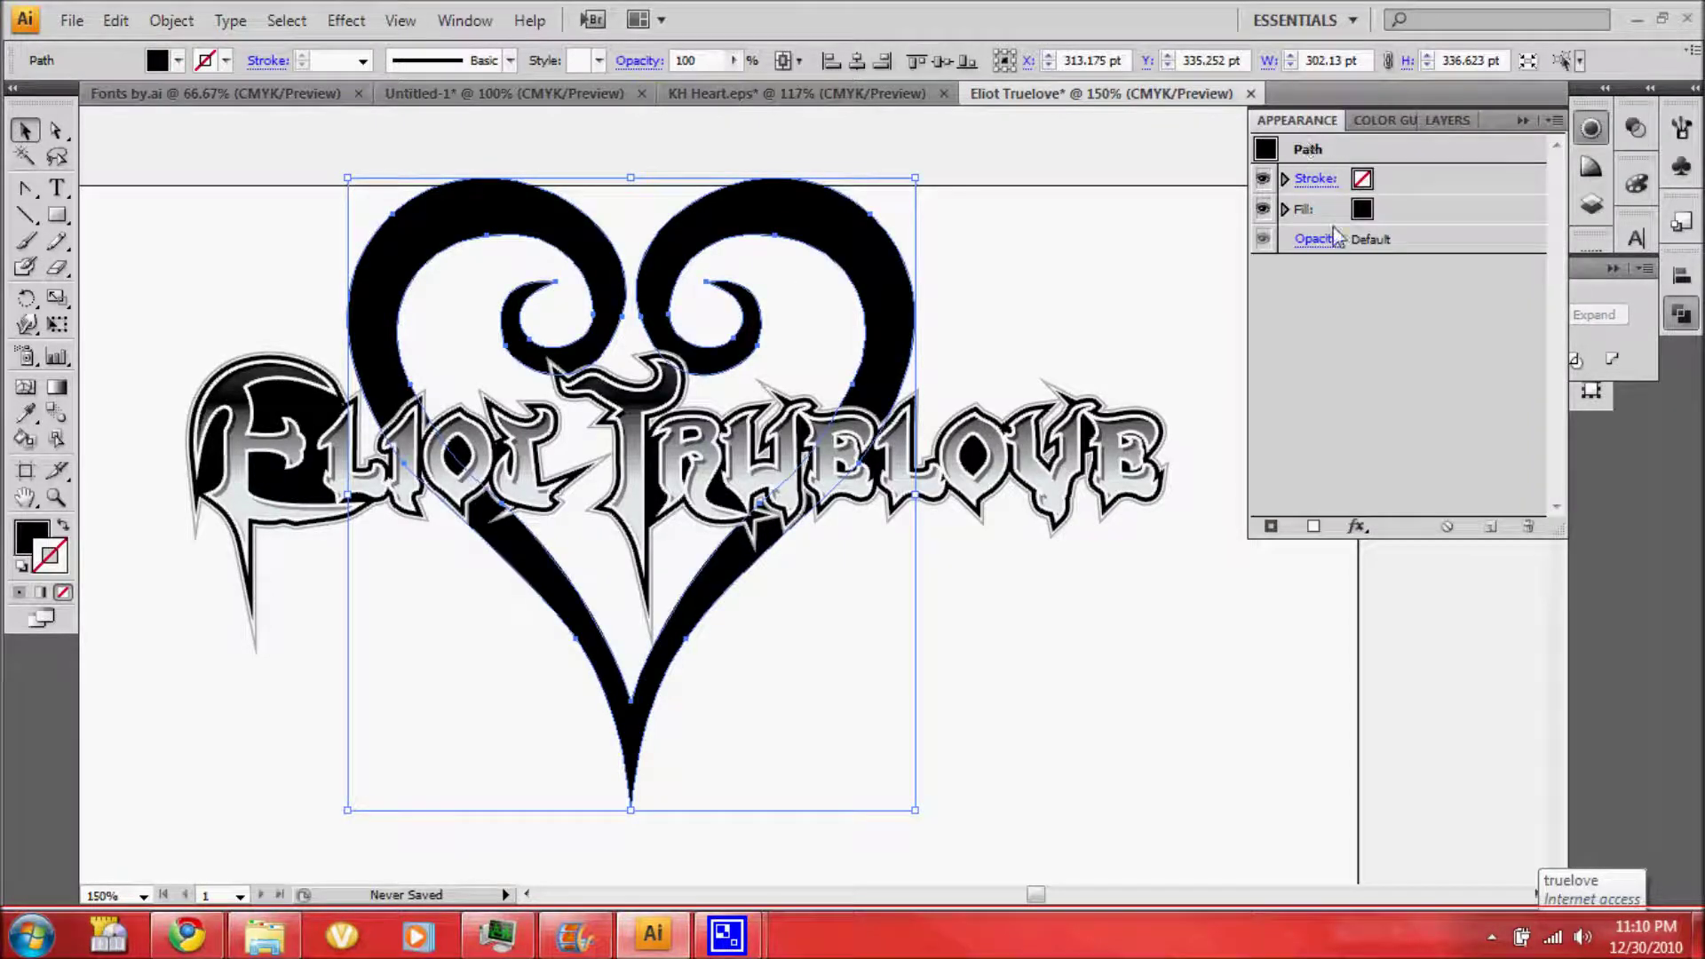
click(1359, 216)
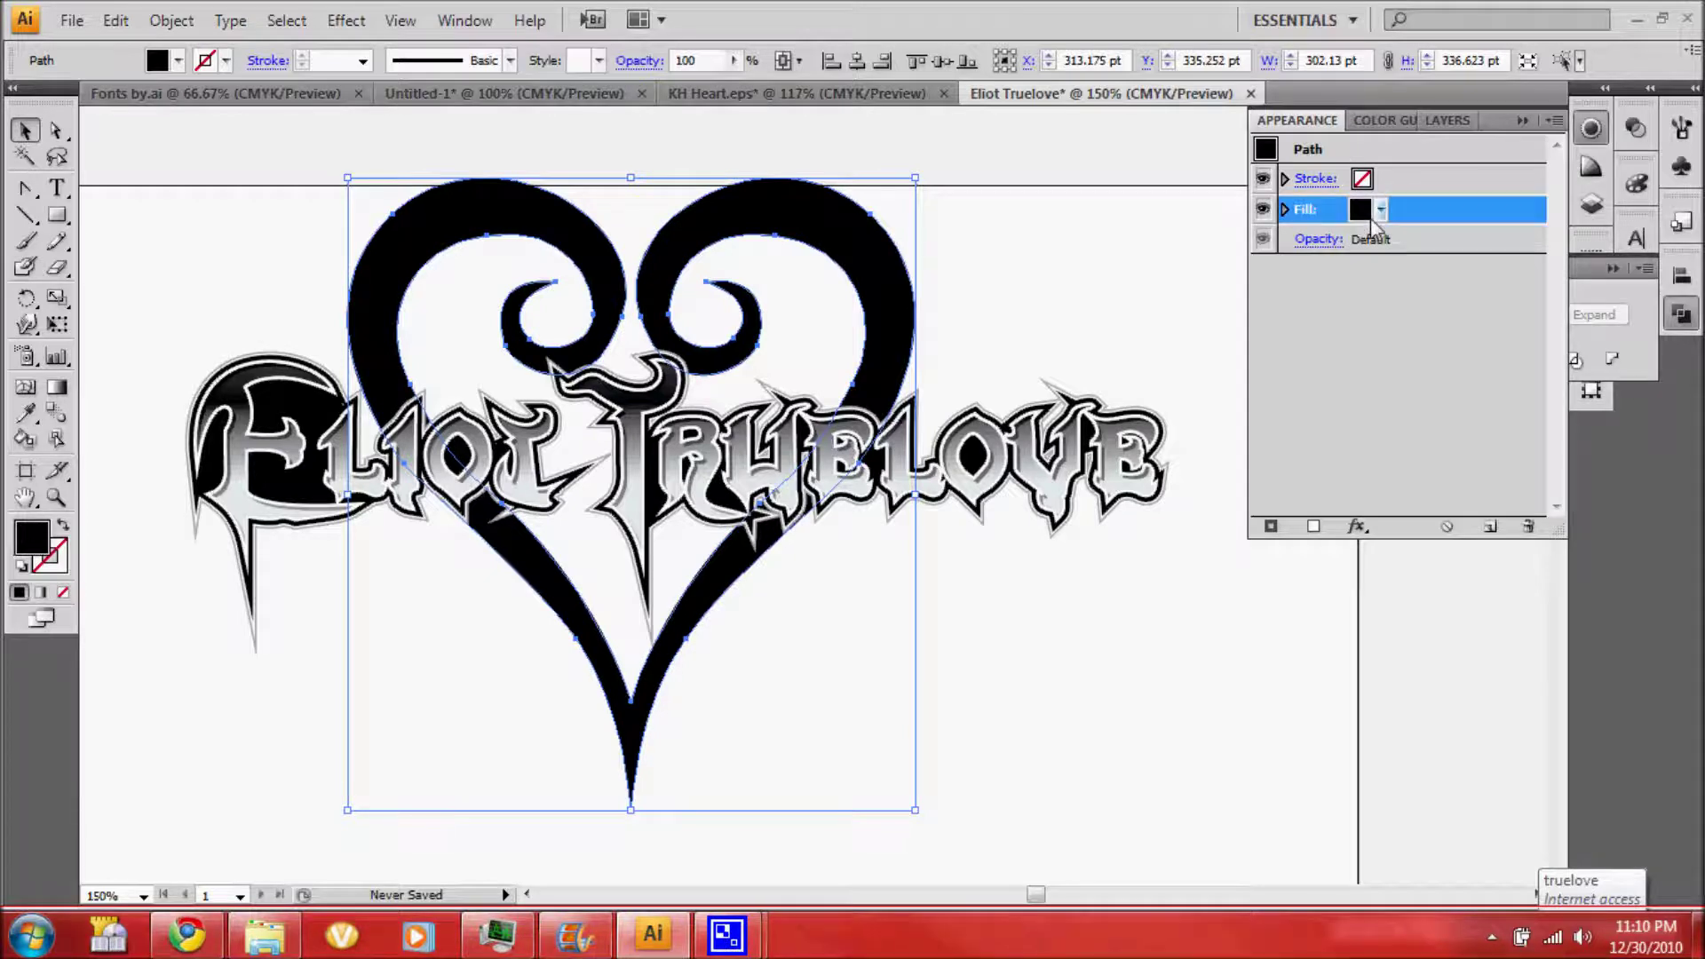
click(1382, 211)
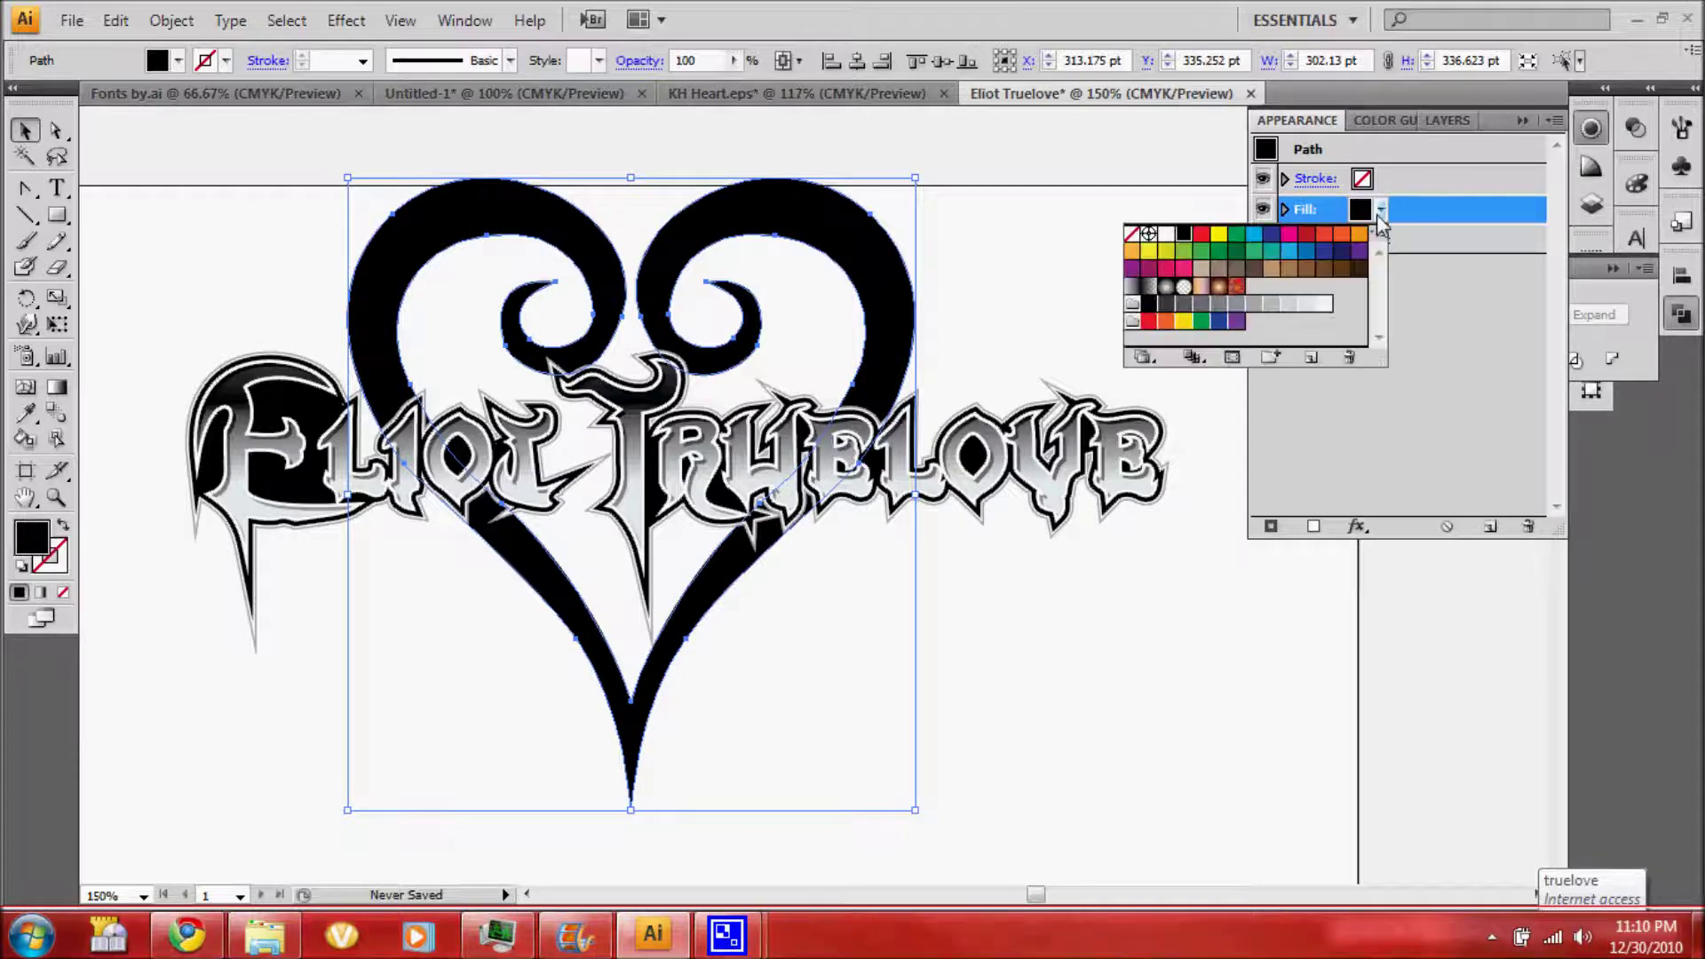
click(1133, 286)
click(1611, 293)
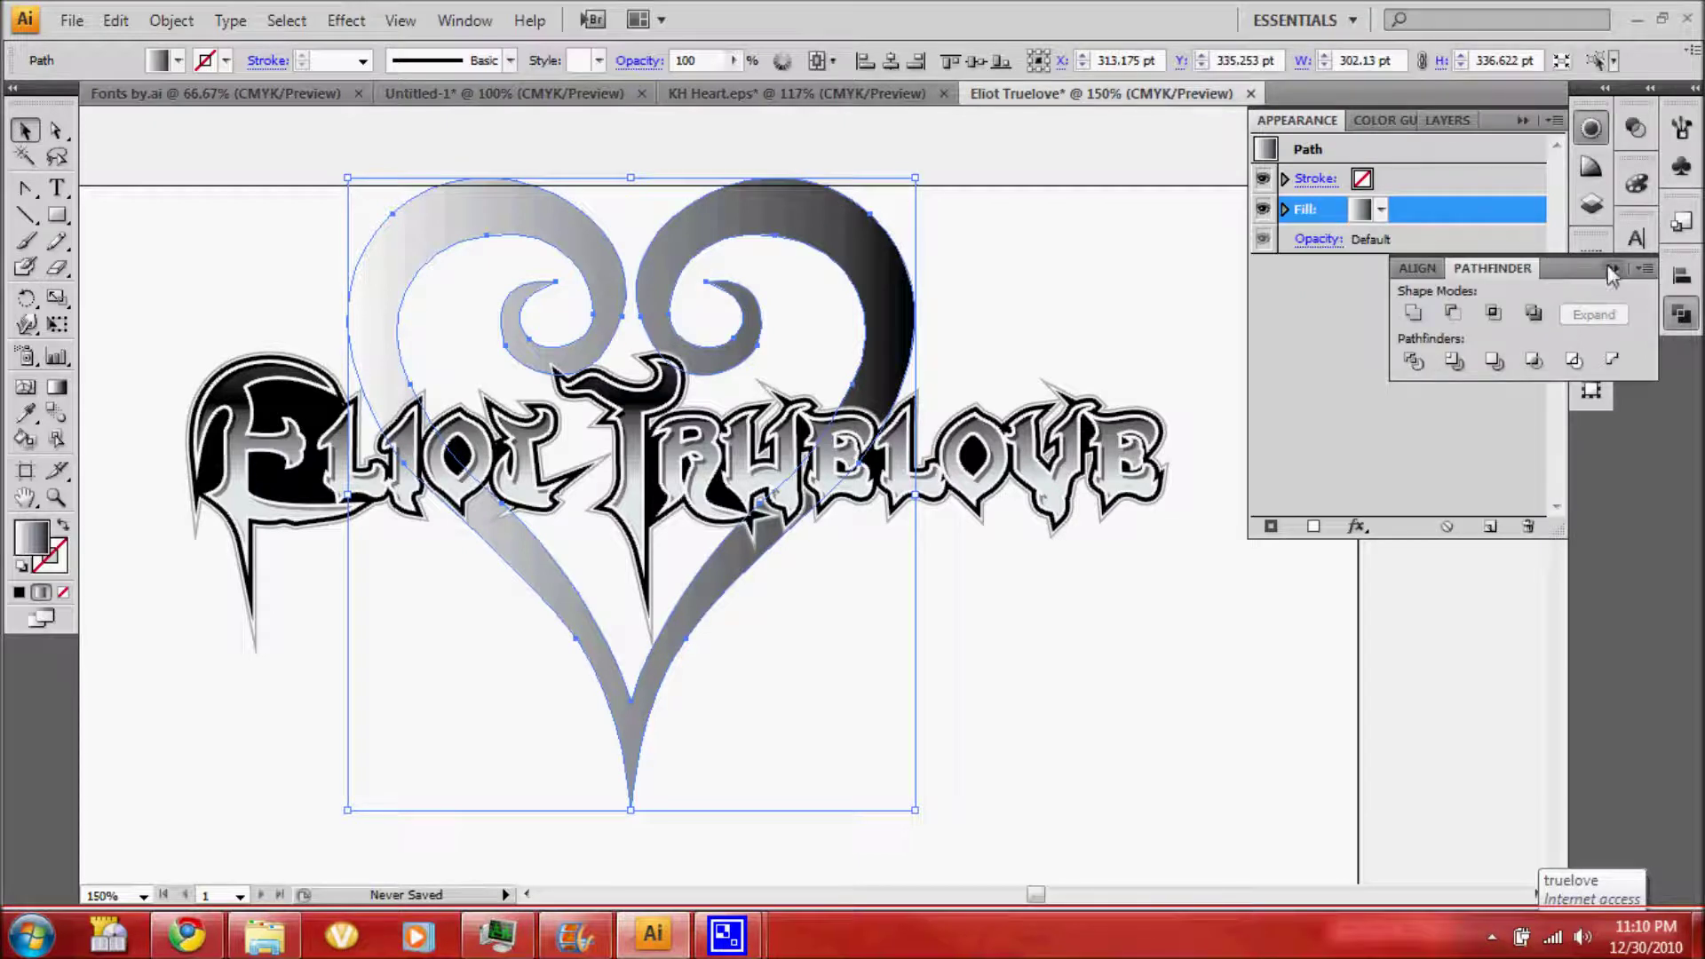
click(1612, 268)
Recolour both gradient stops to greys, ending darker, and set the gradient angle to 90°
click(1592, 299)
click(1591, 298)
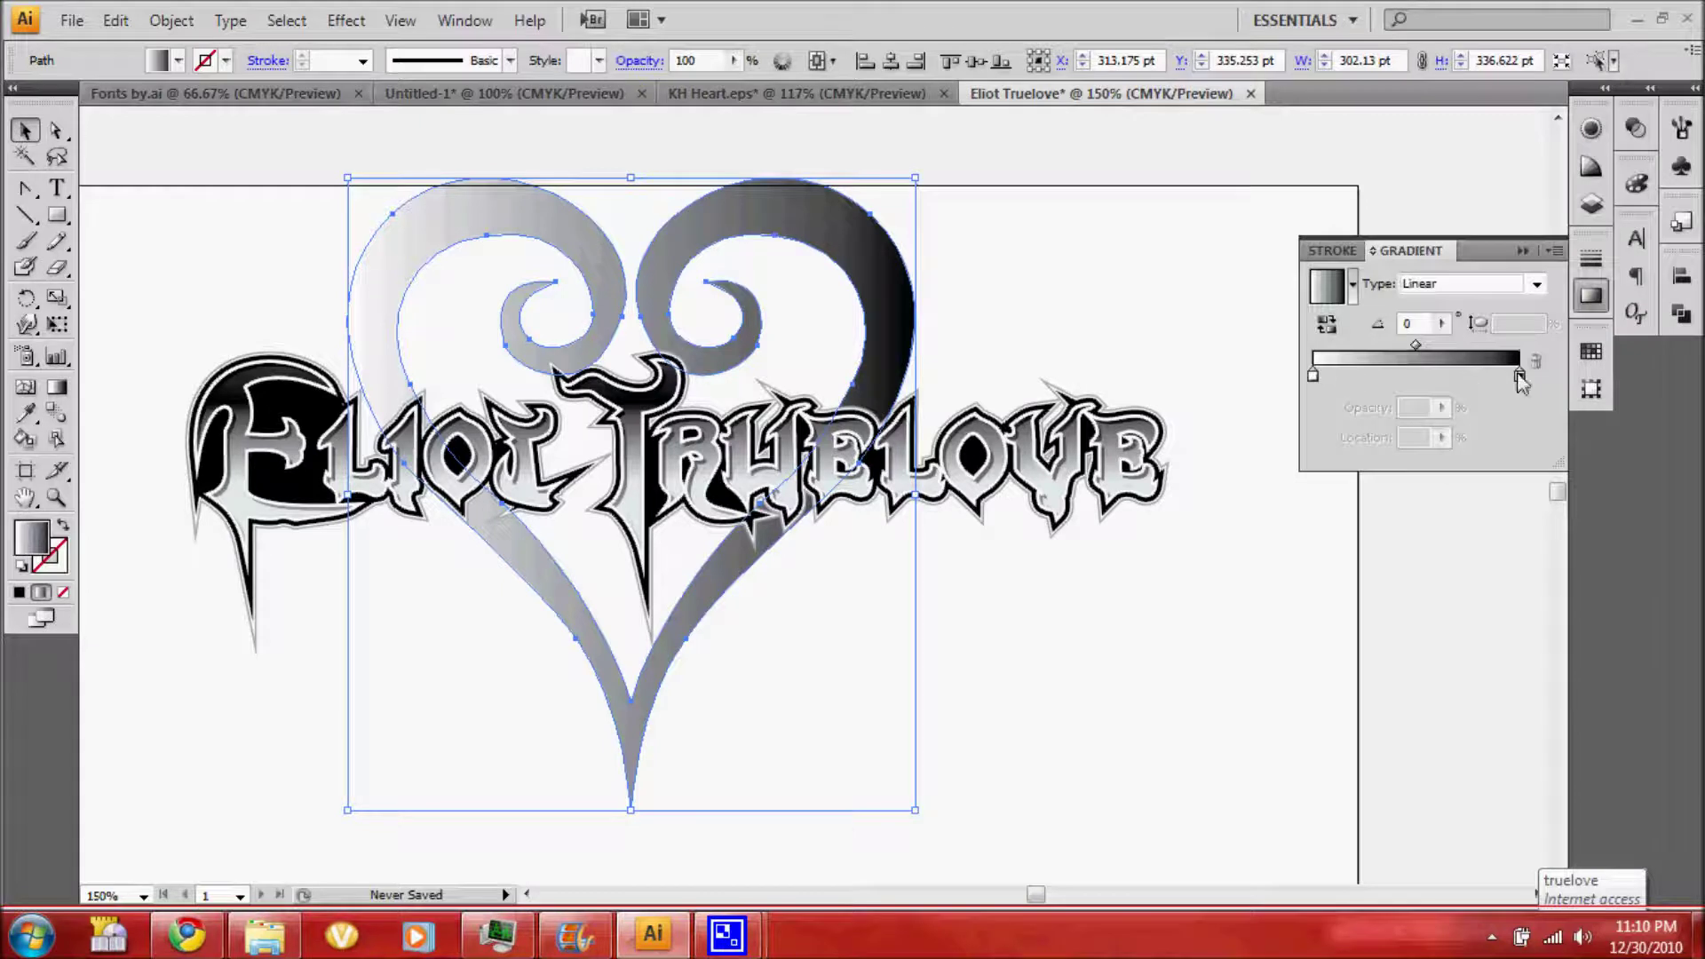
double_click(1519, 376)
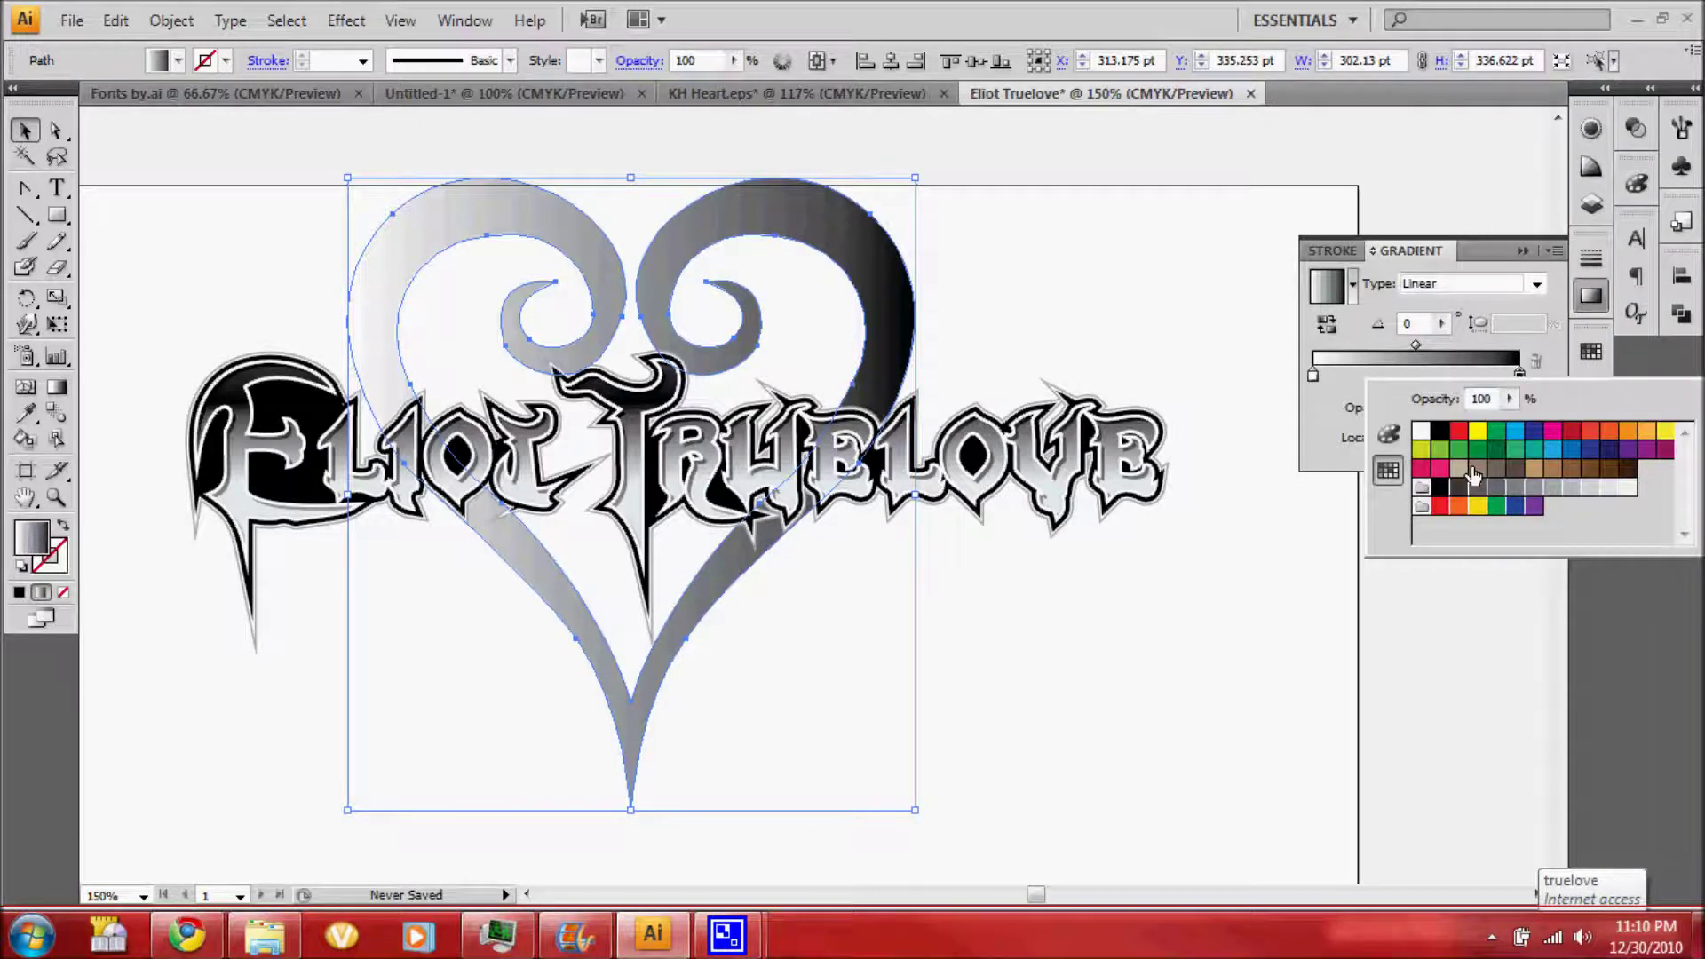
click(1515, 487)
double_click(1313, 376)
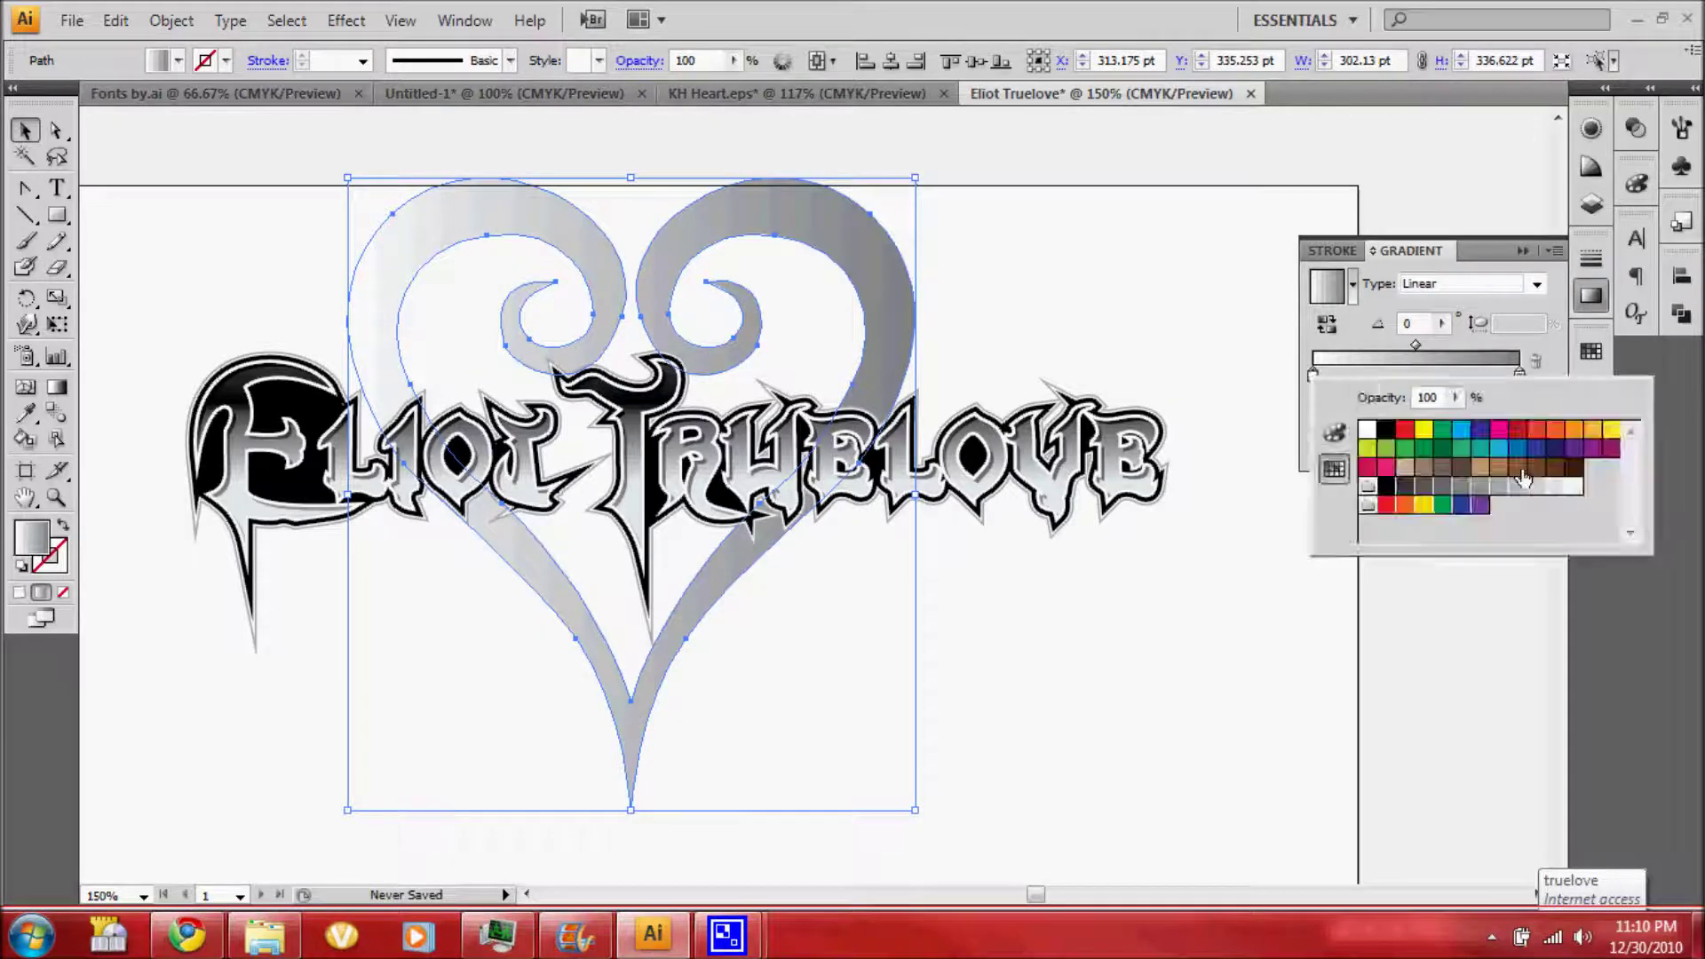
click(1539, 486)
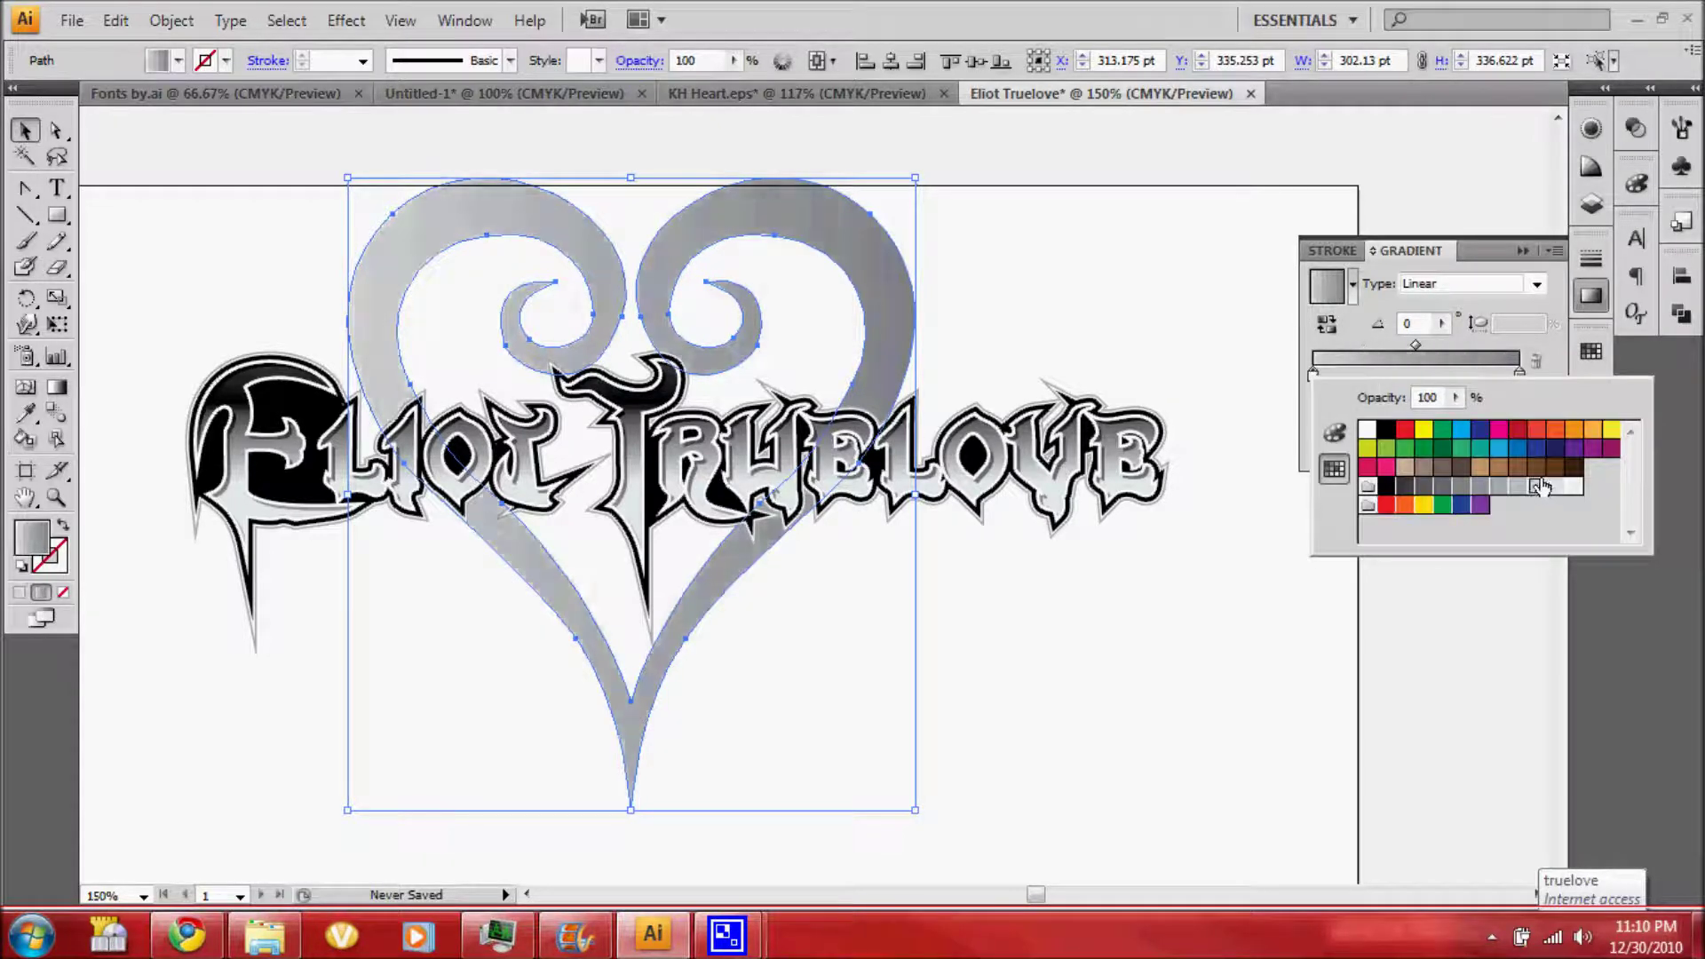
click(1441, 323)
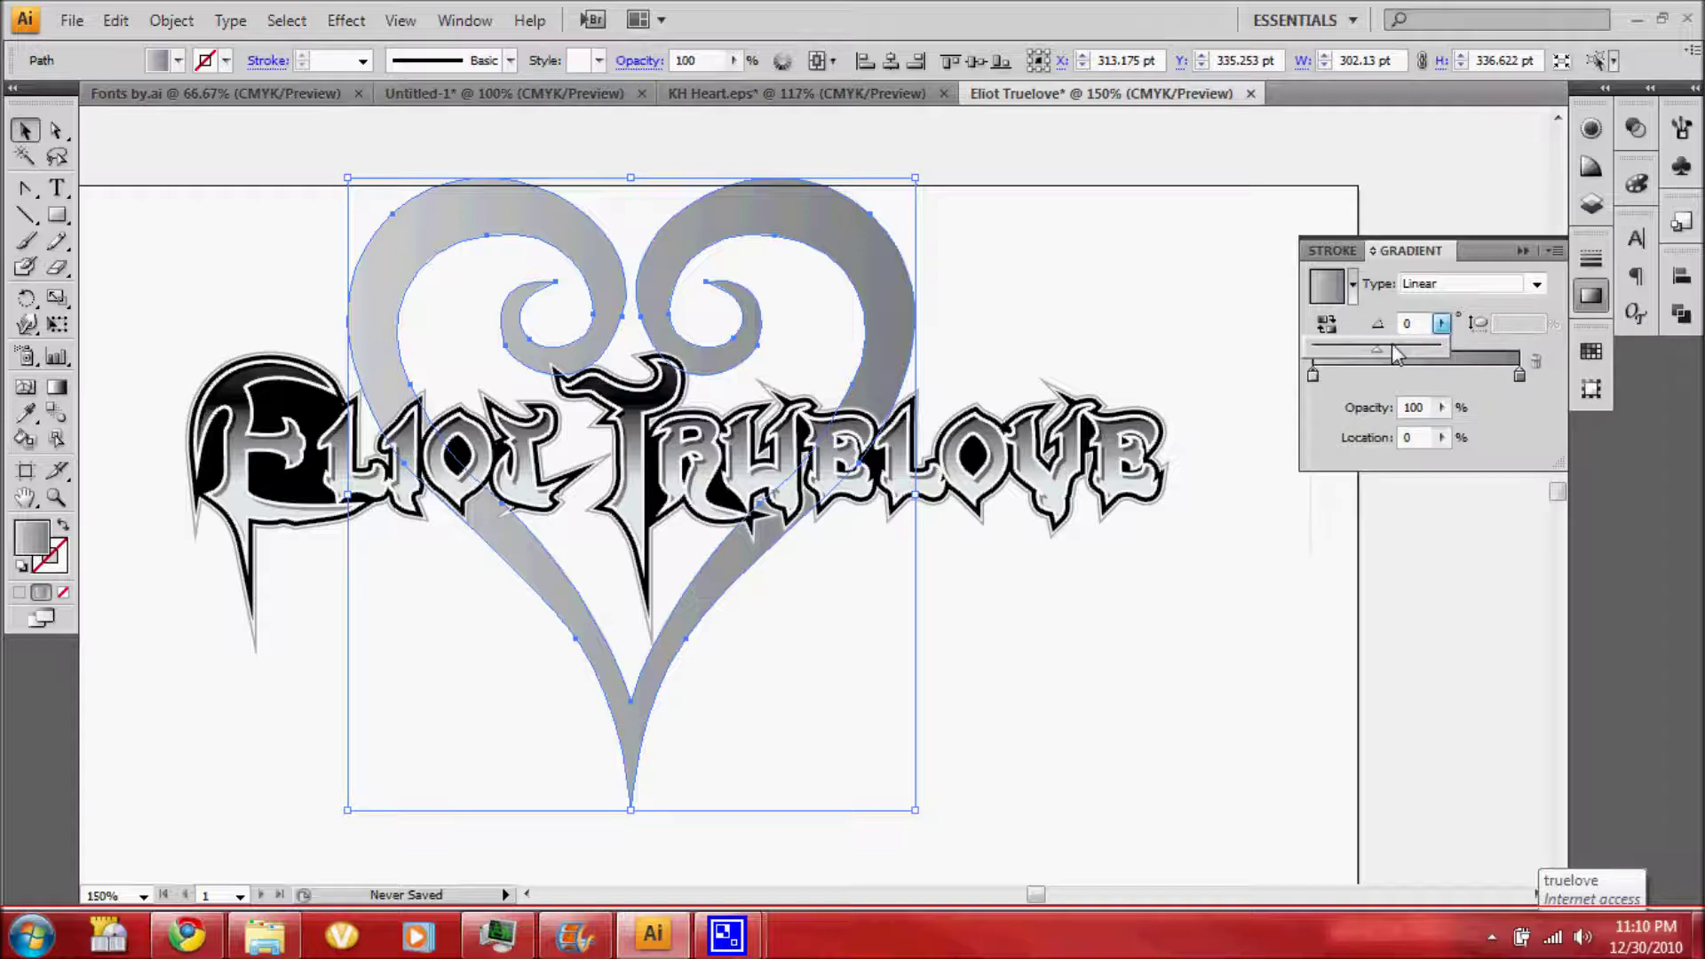
click(1377, 348)
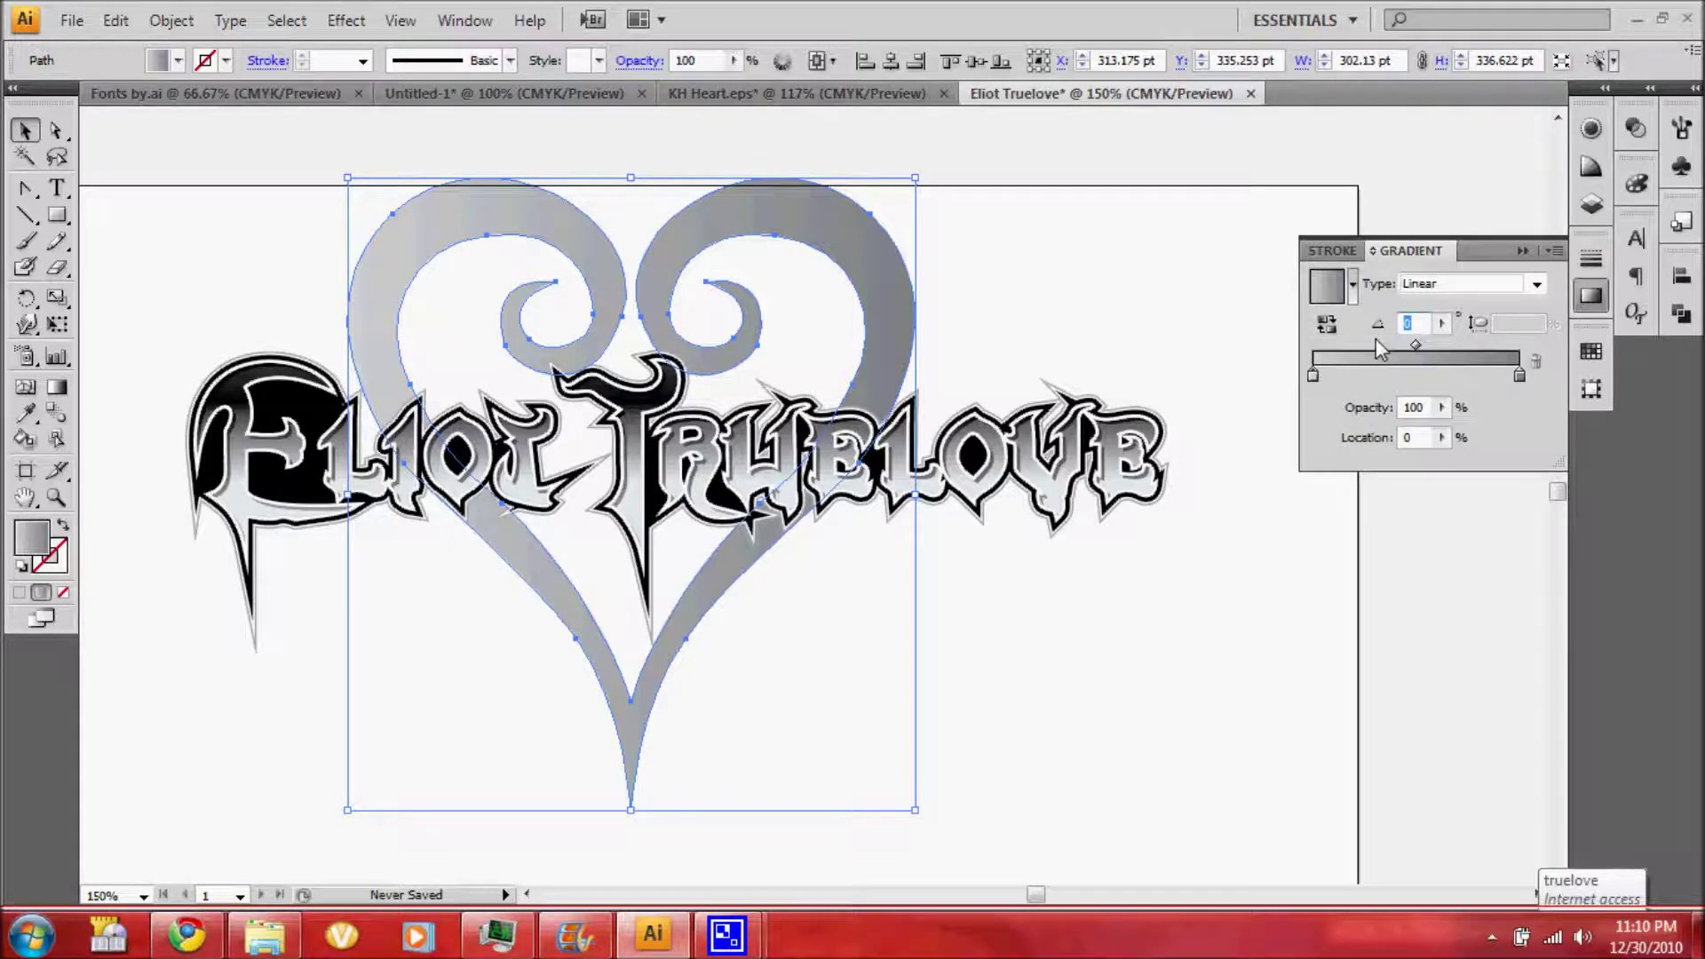
text(90)
key(Return)
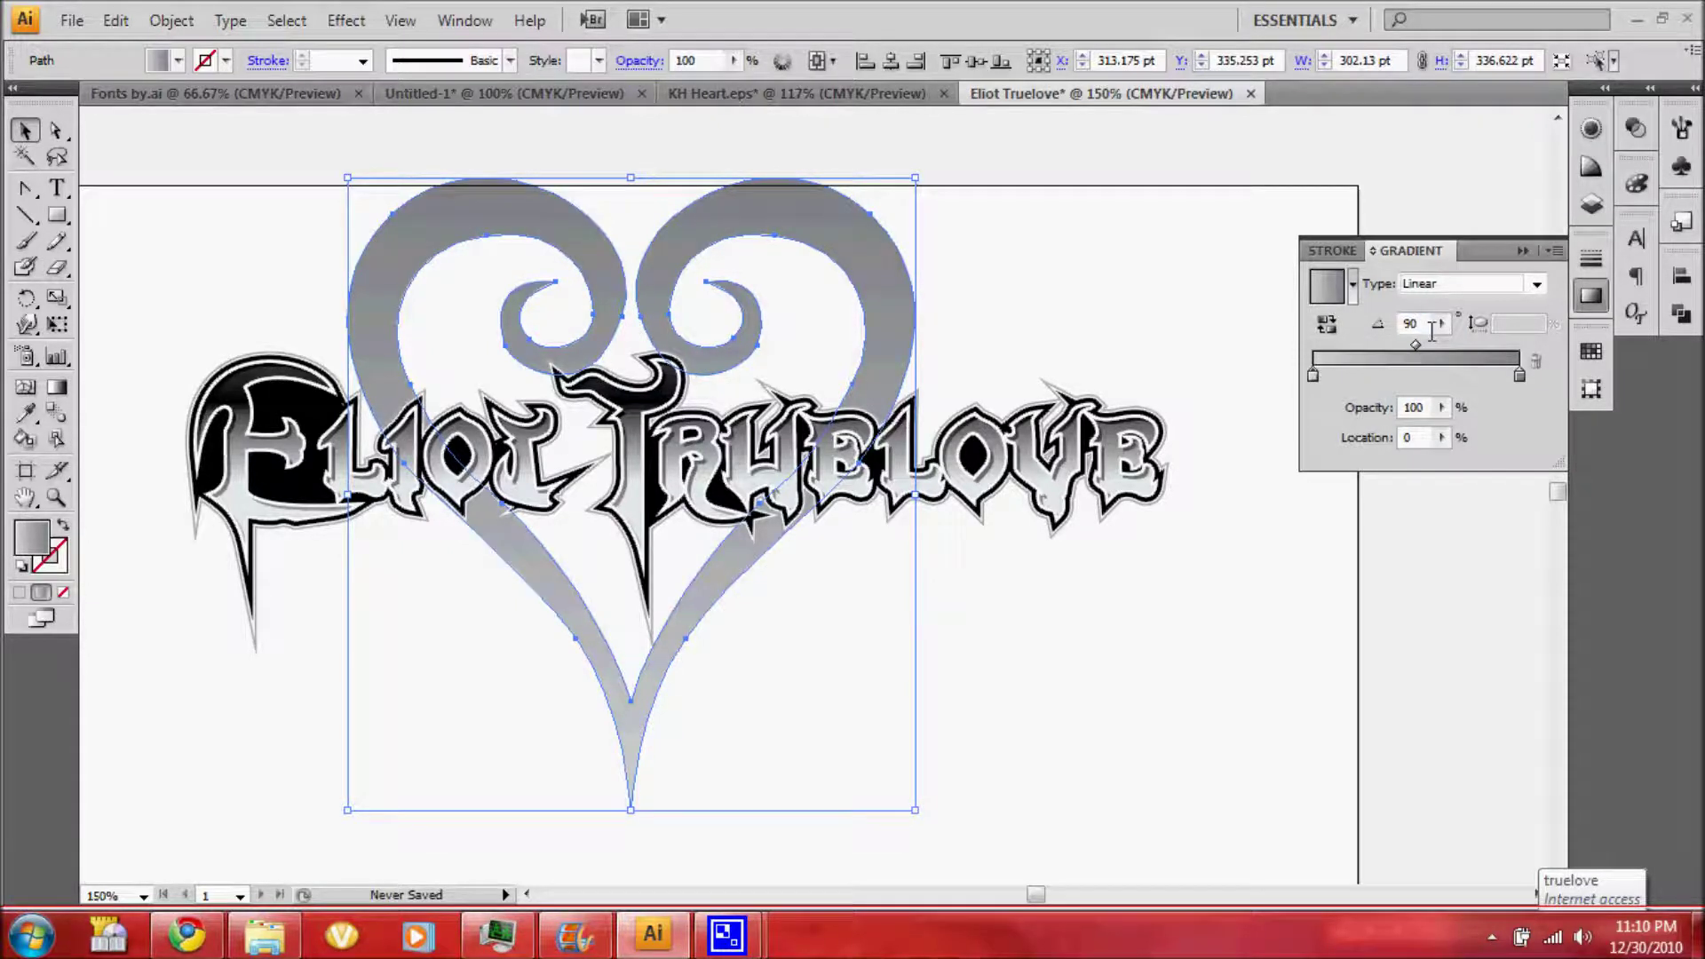
click(1590, 128)
Give the heart a grey 2 pt stroke
click(1358, 179)
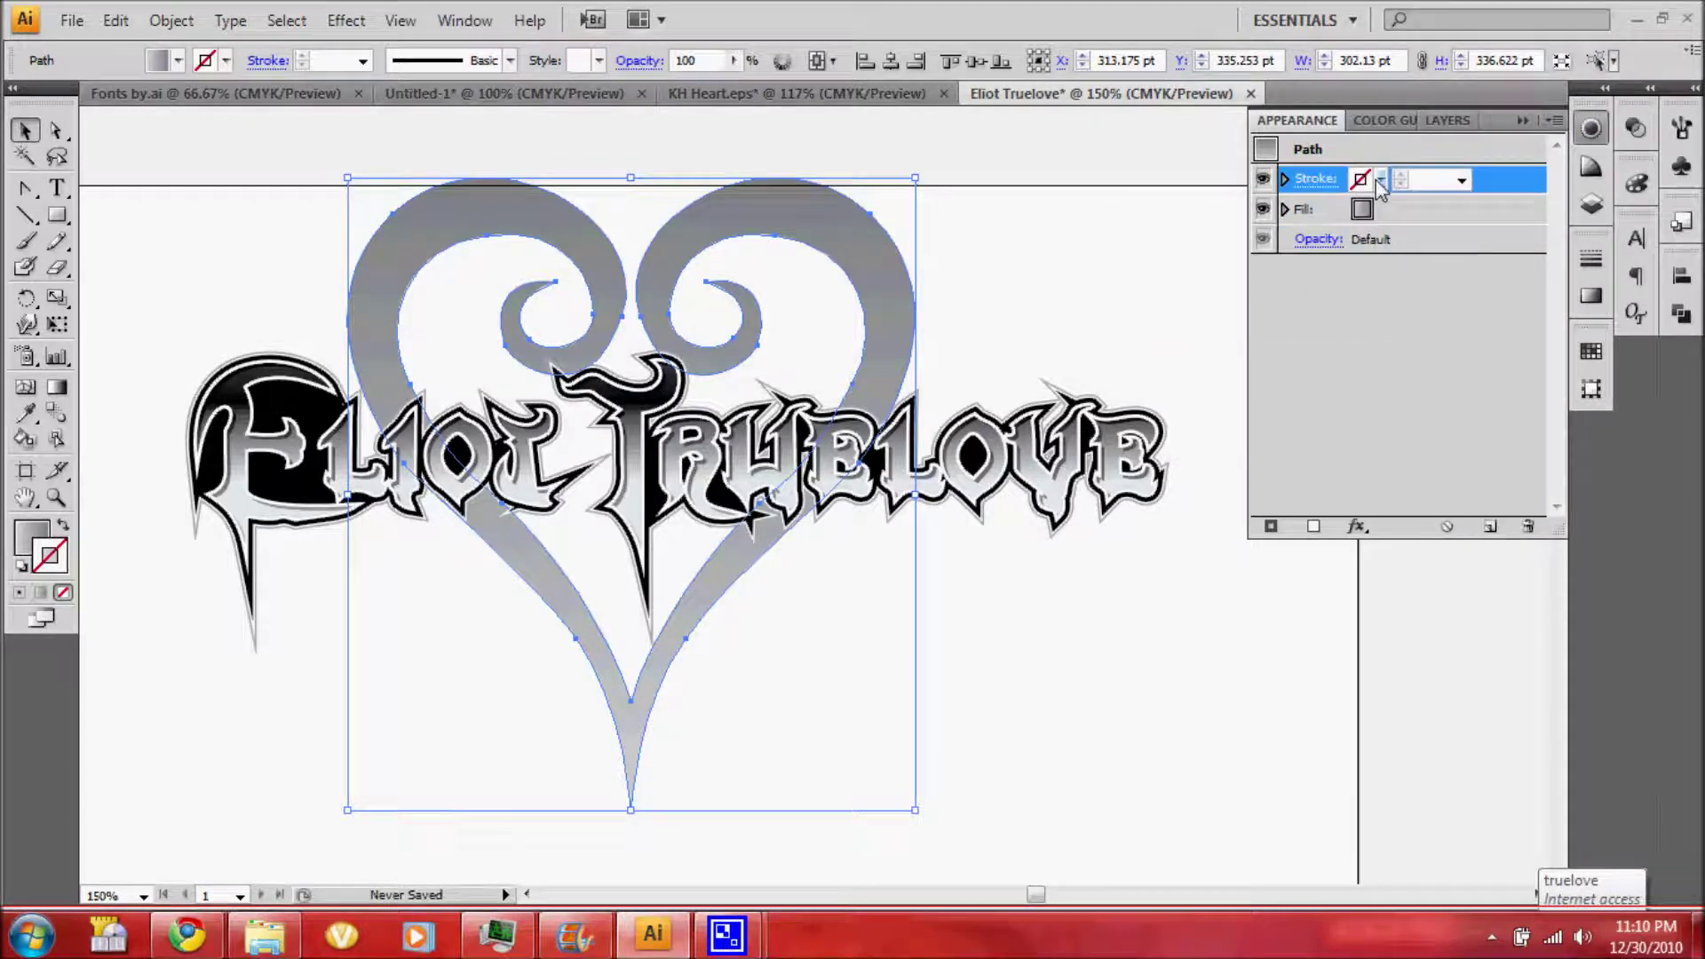
click(1381, 179)
click(1246, 279)
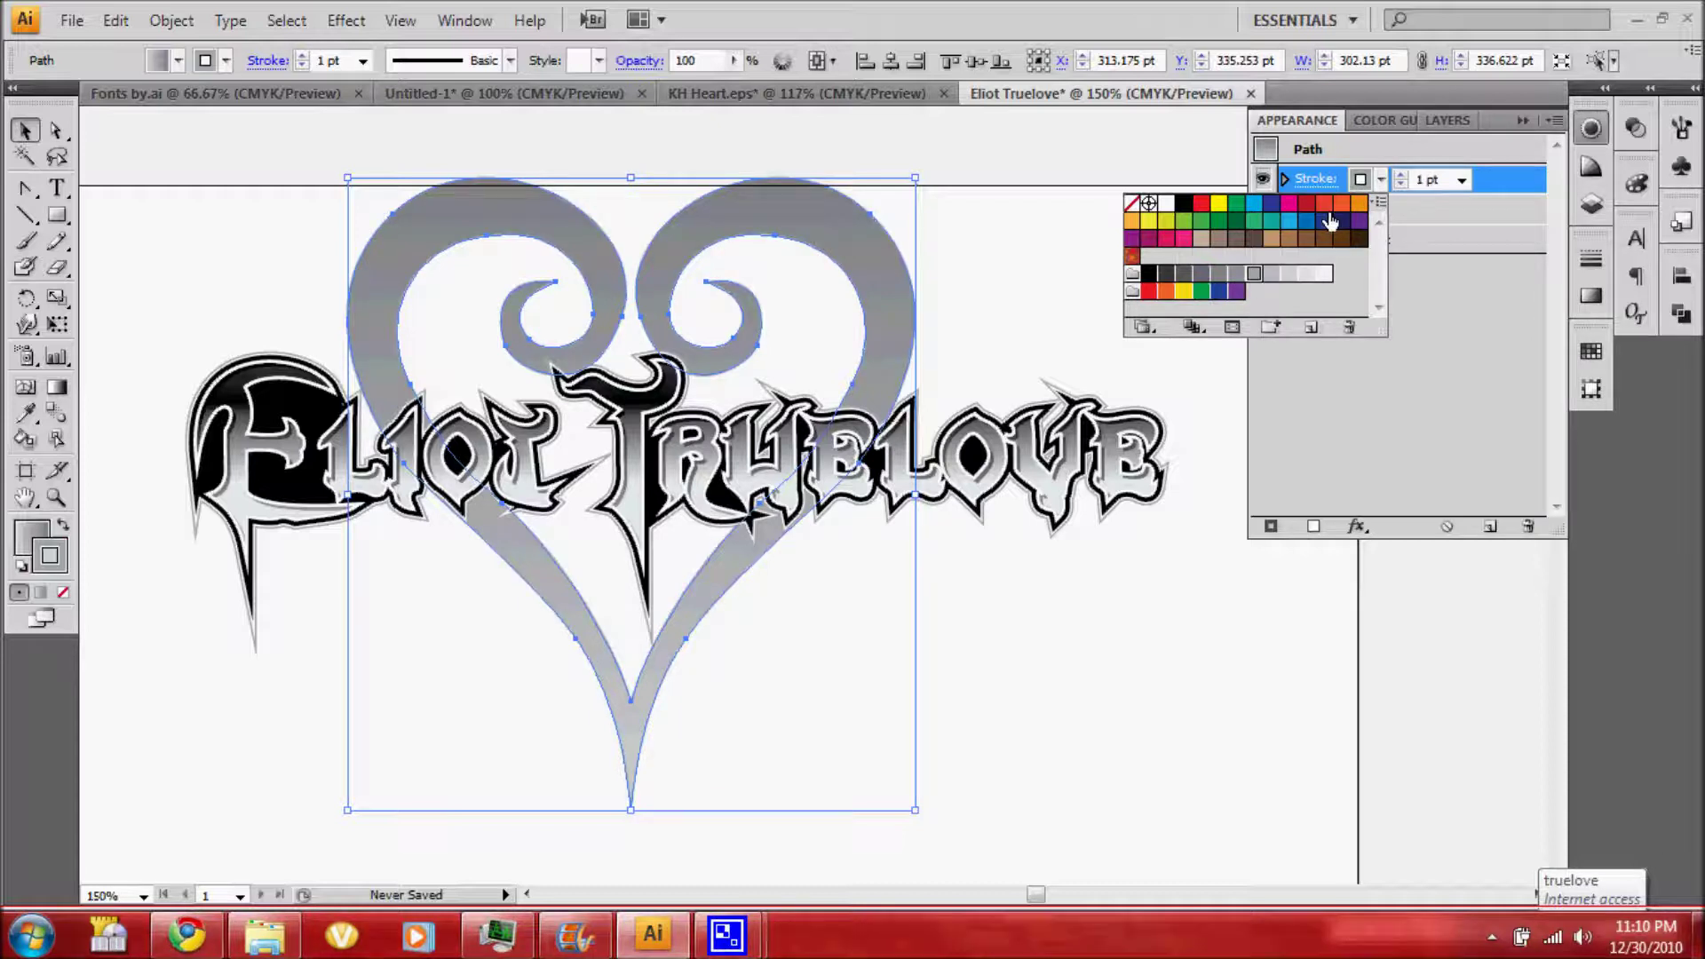
click(1461, 180)
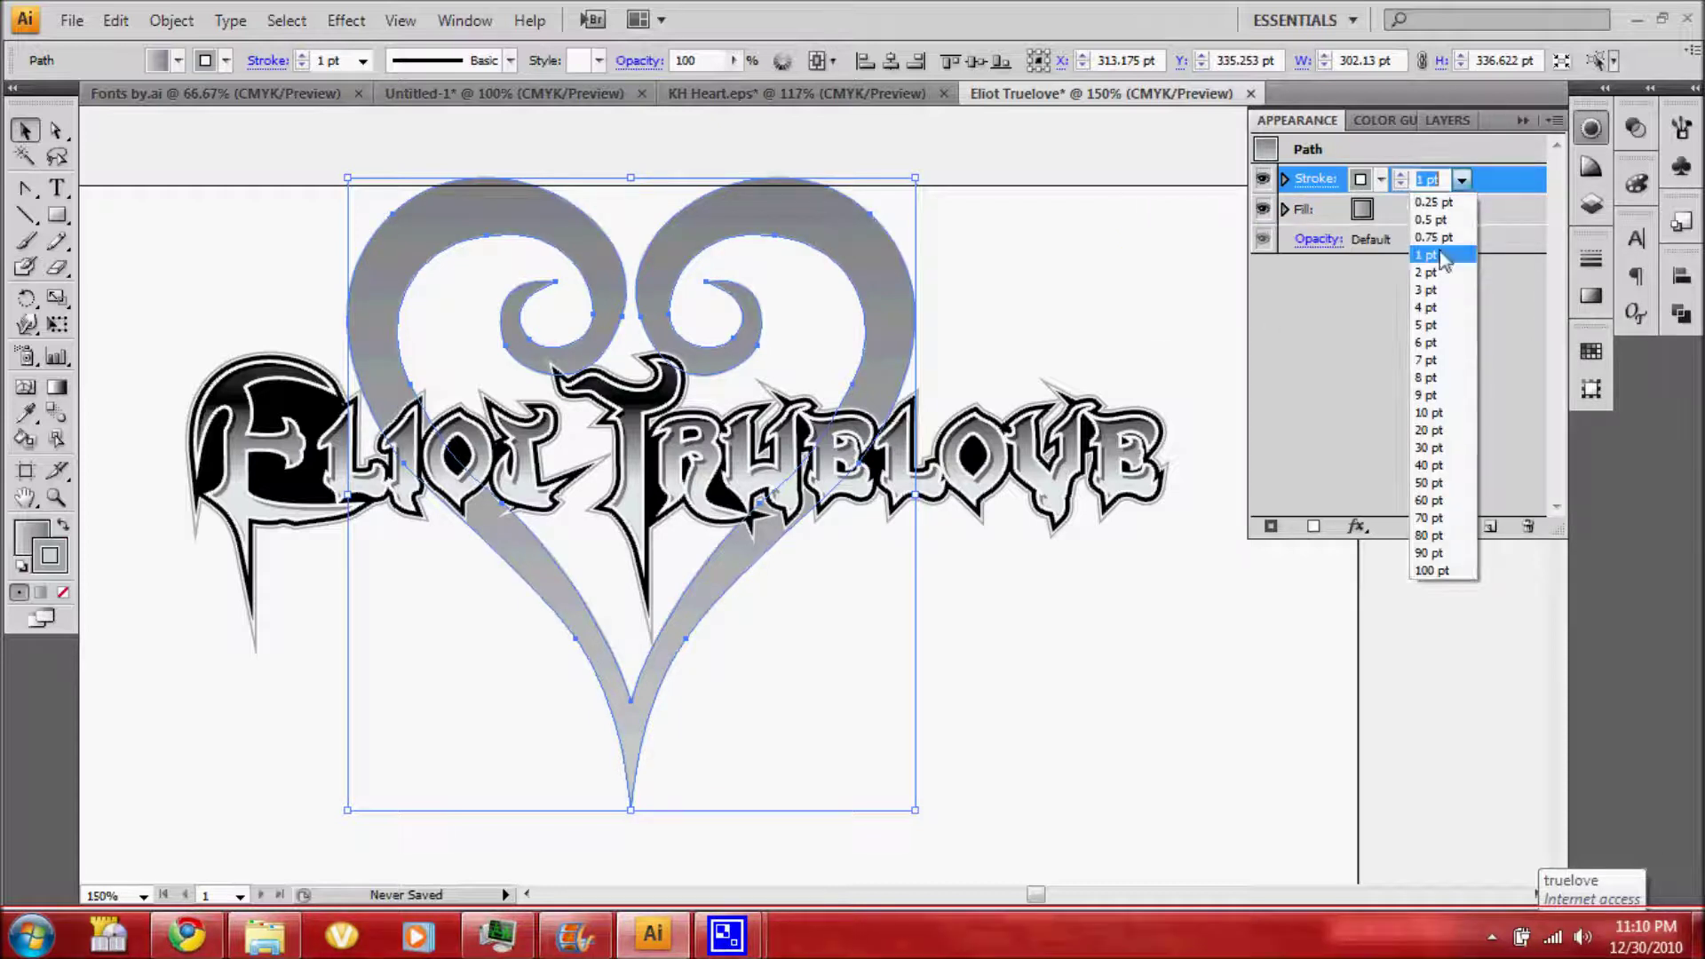
click(1426, 271)
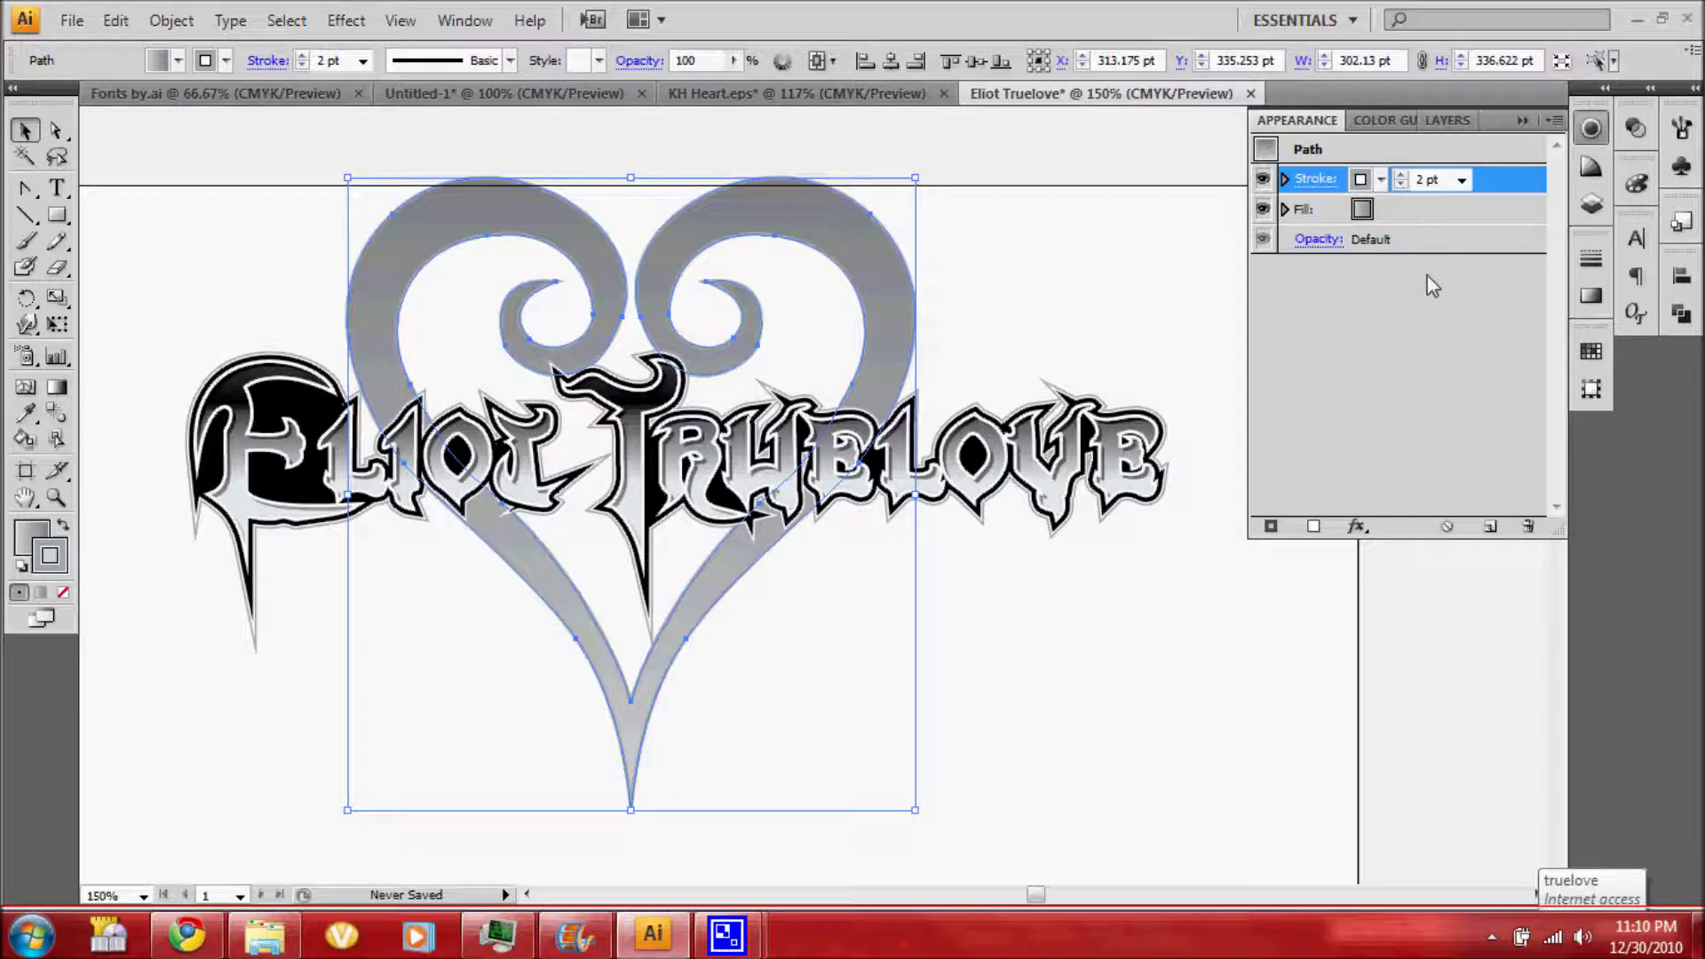
Align the heart's stroke to the inside of its outline
click(1591, 257)
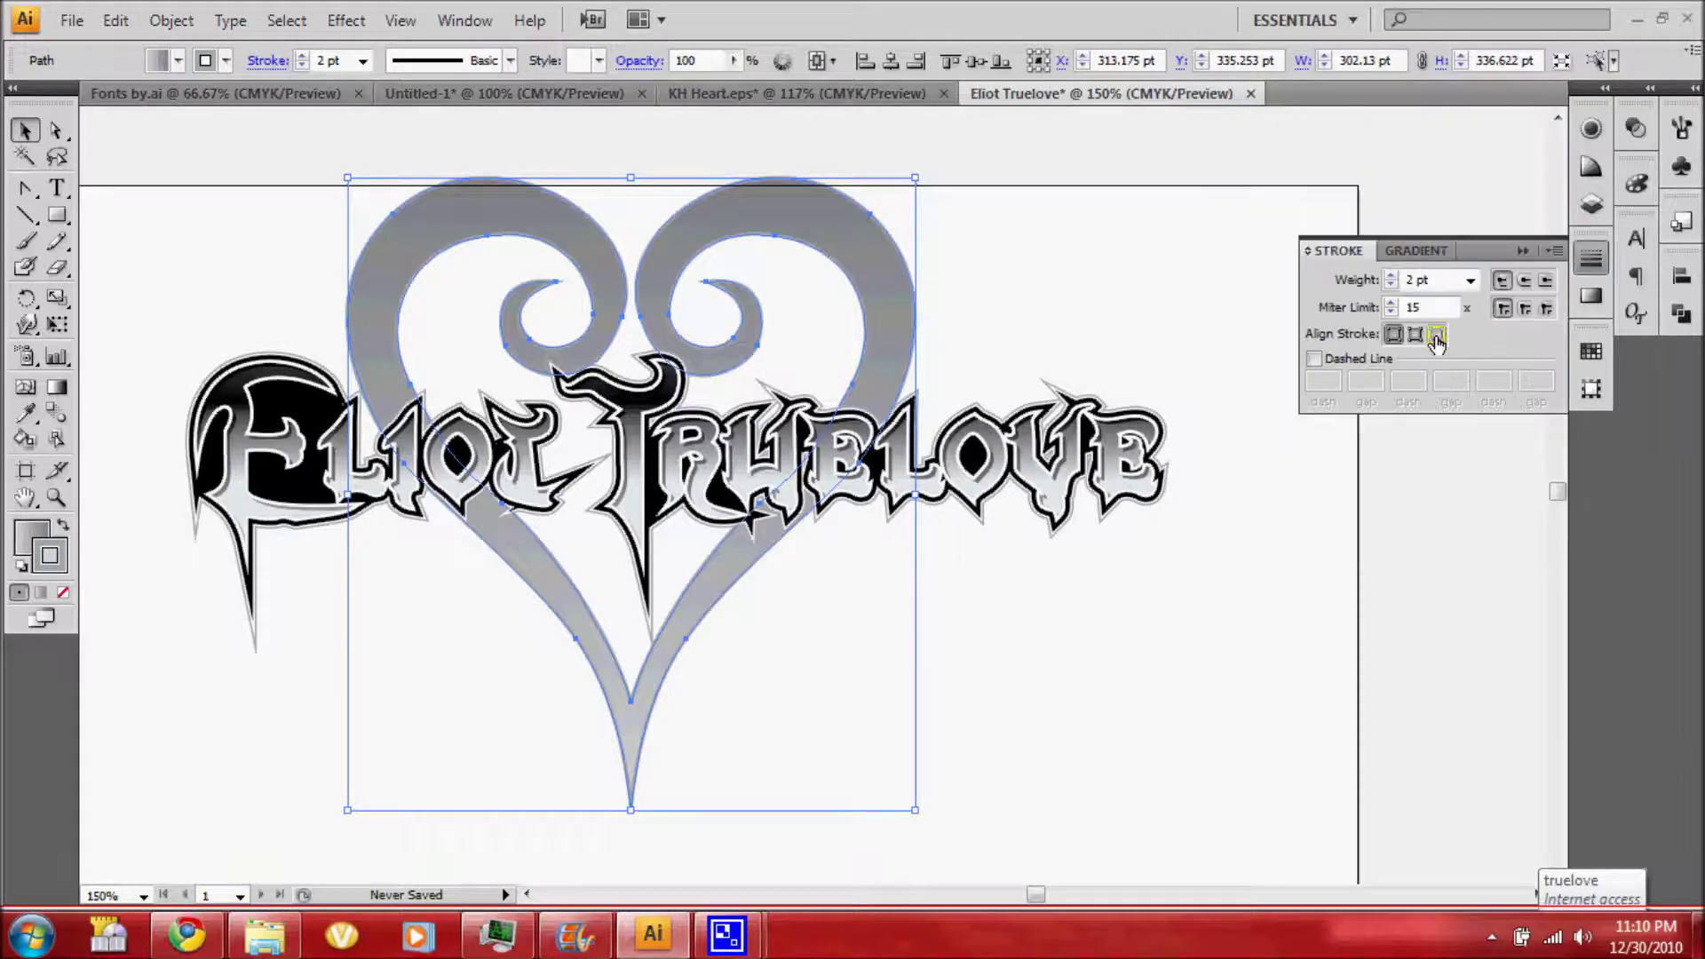
click(1436, 337)
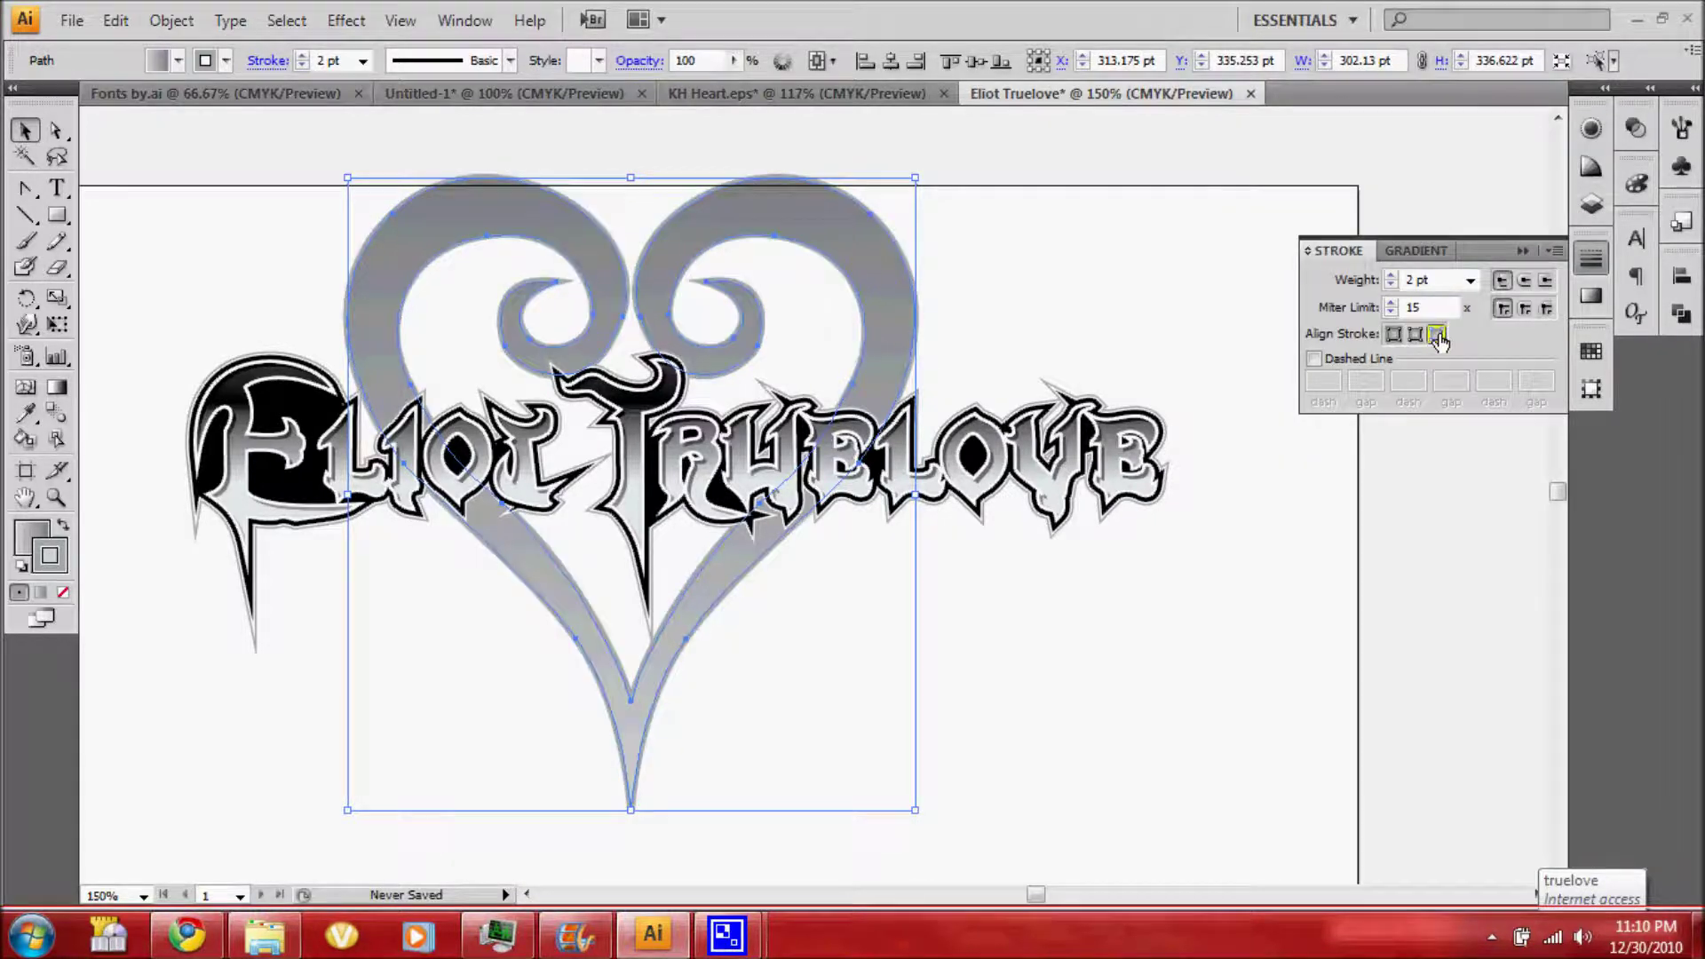
click(1415, 336)
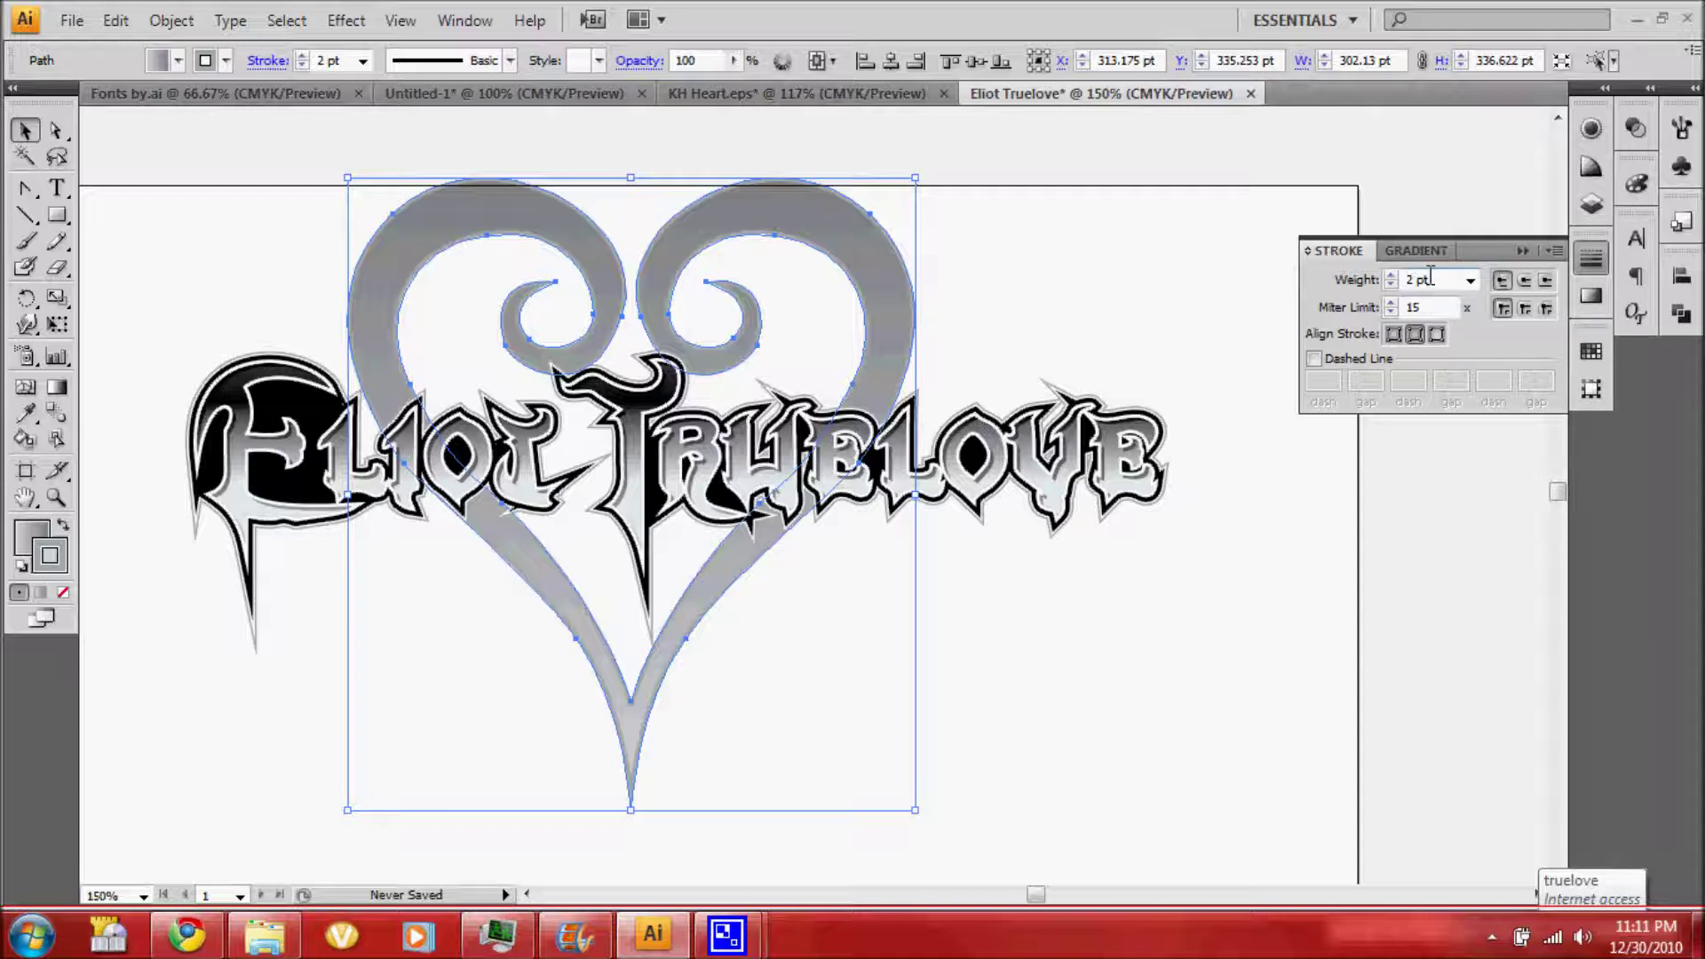
click(1591, 131)
click(1368, 240)
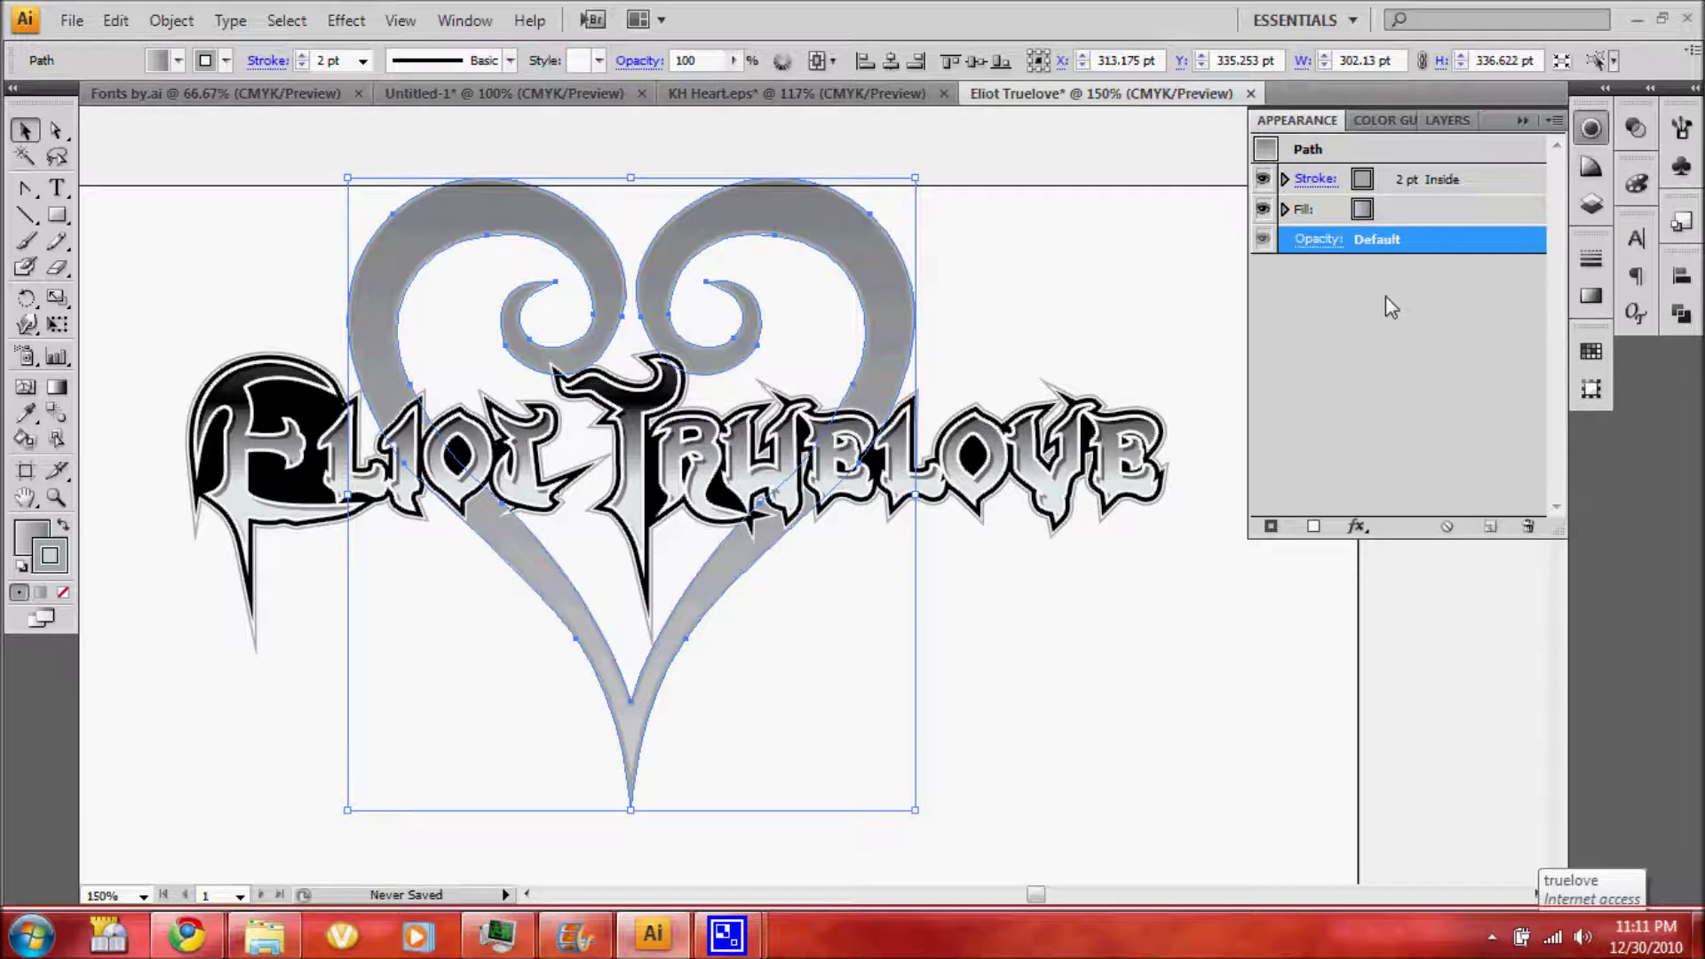
click(1356, 526)
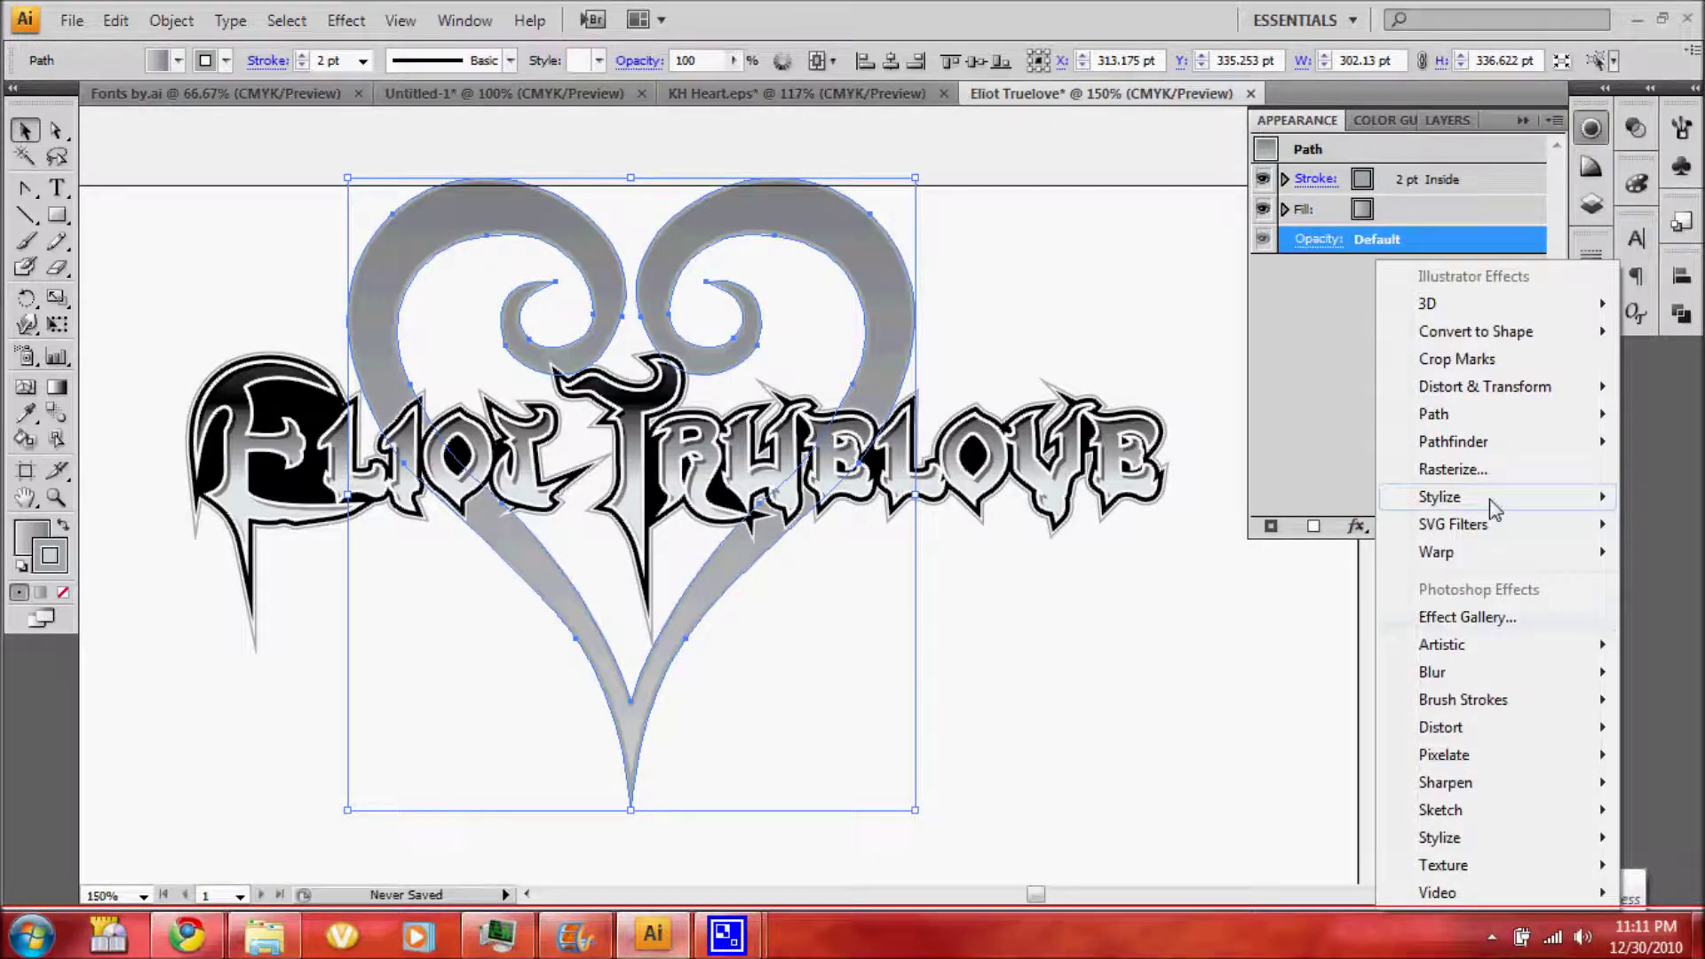
Apply a Grain texture to the heart with Intensity 8, Contrast 30 and Vertical grain type
mouse_move(1494, 508)
mouse_move(1488, 866)
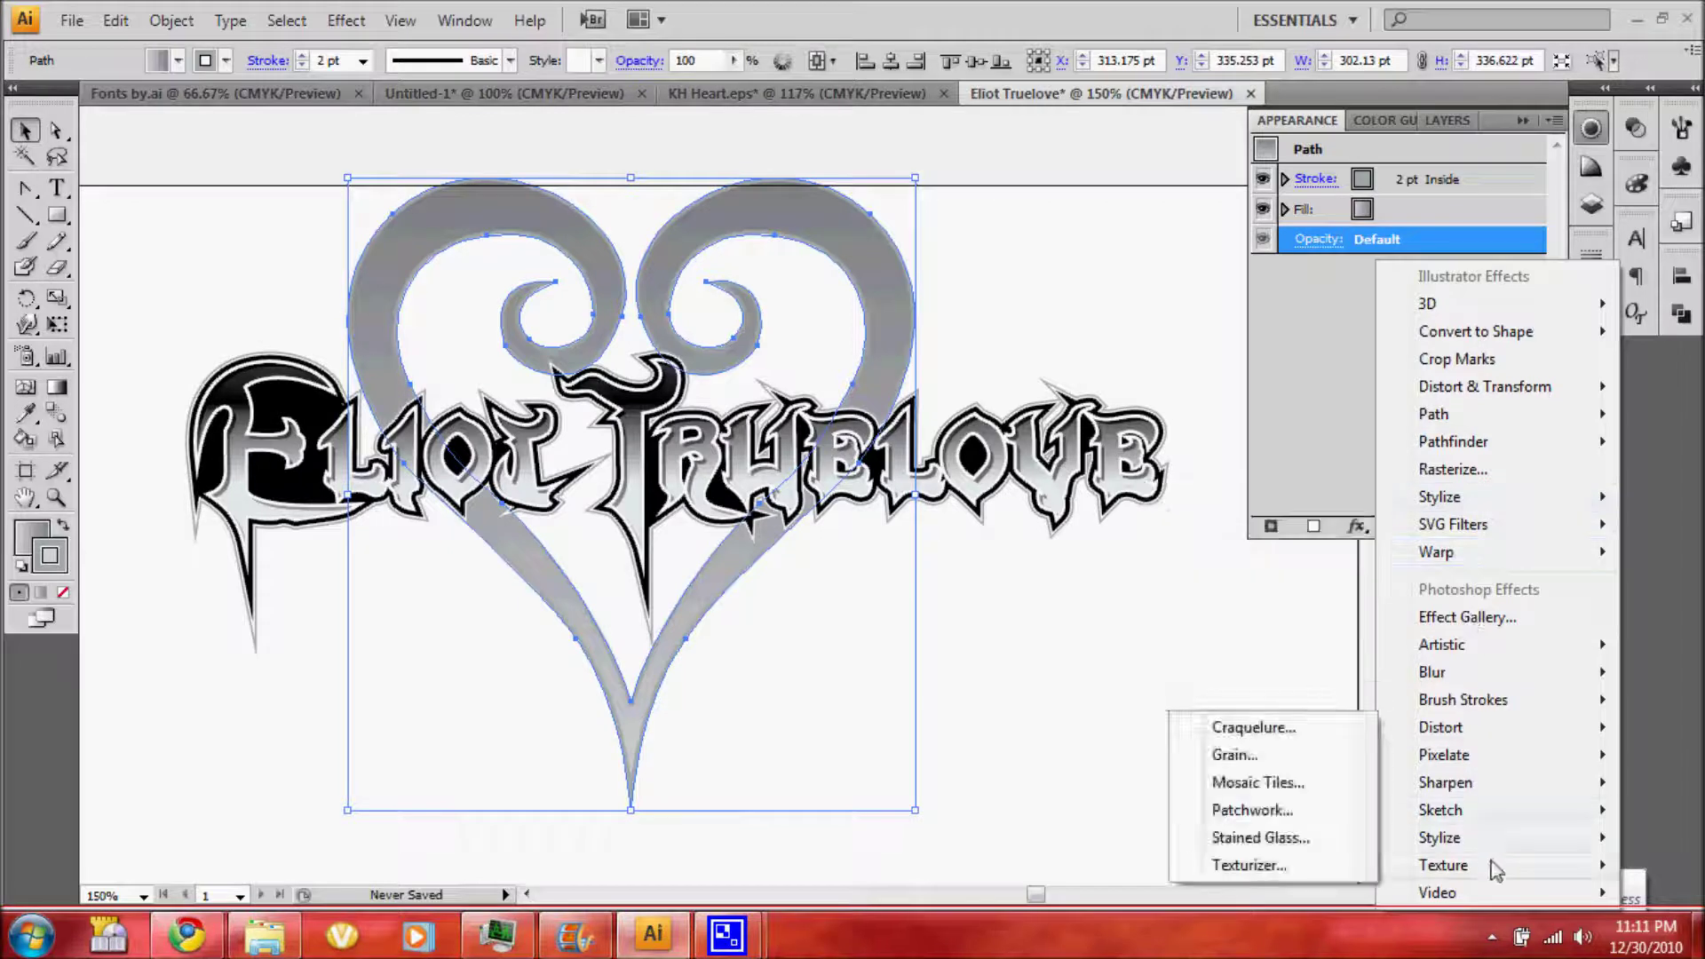
click(1263, 755)
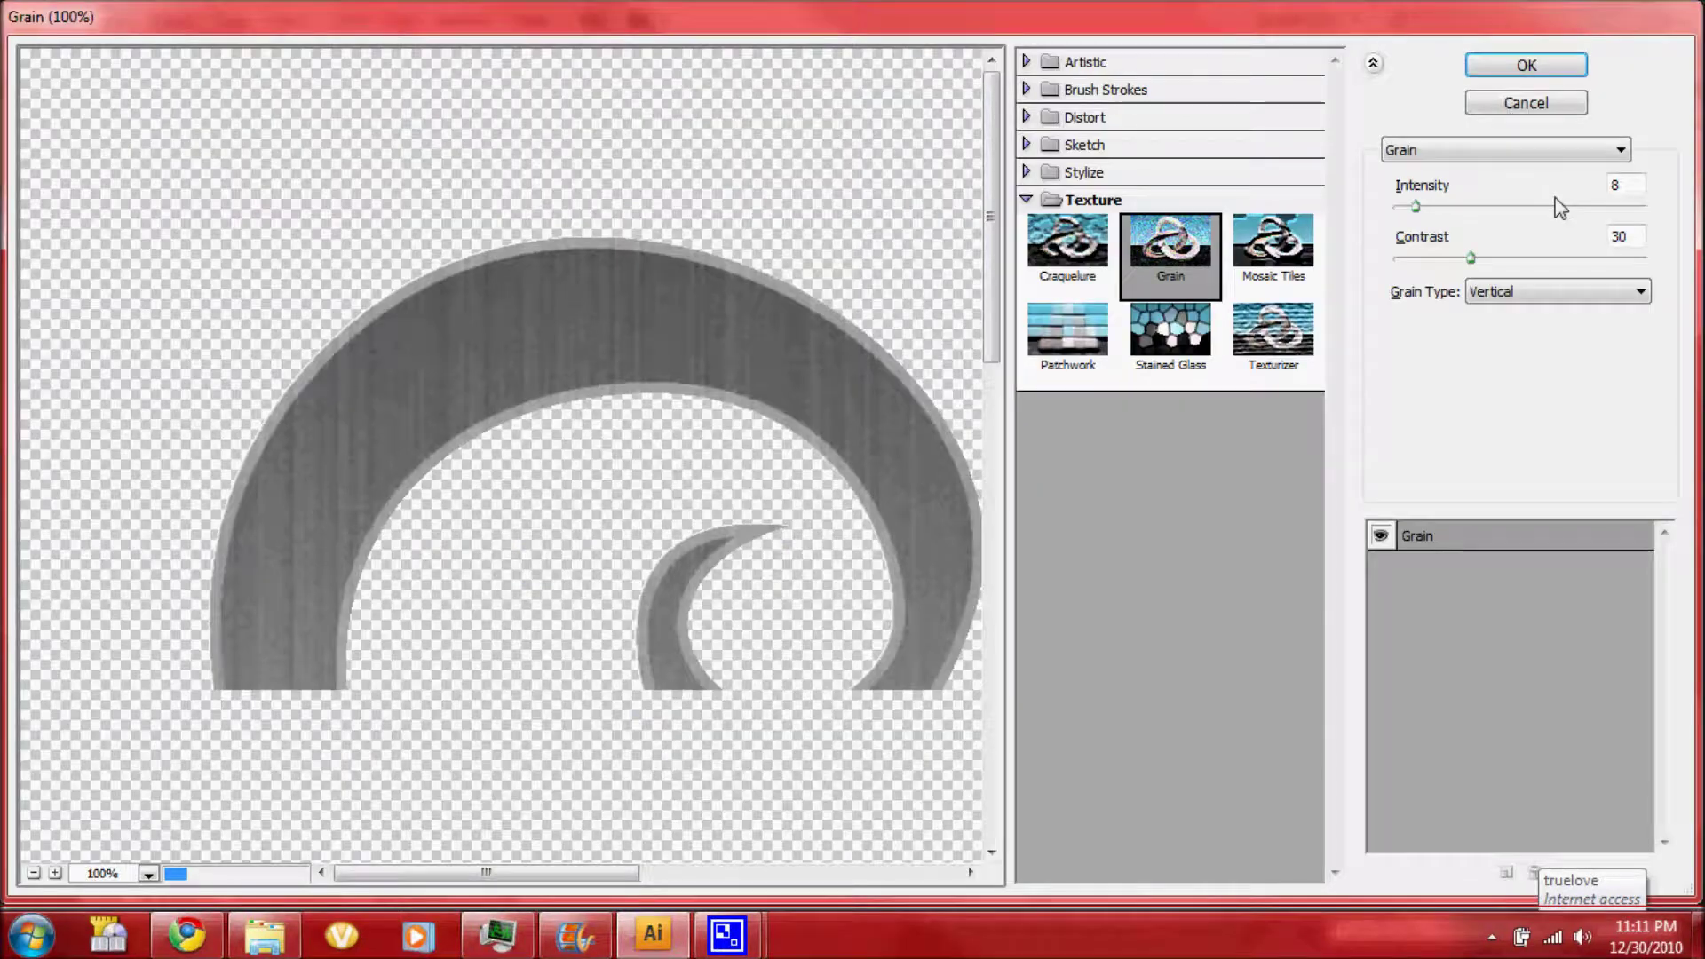
click(1632, 232)
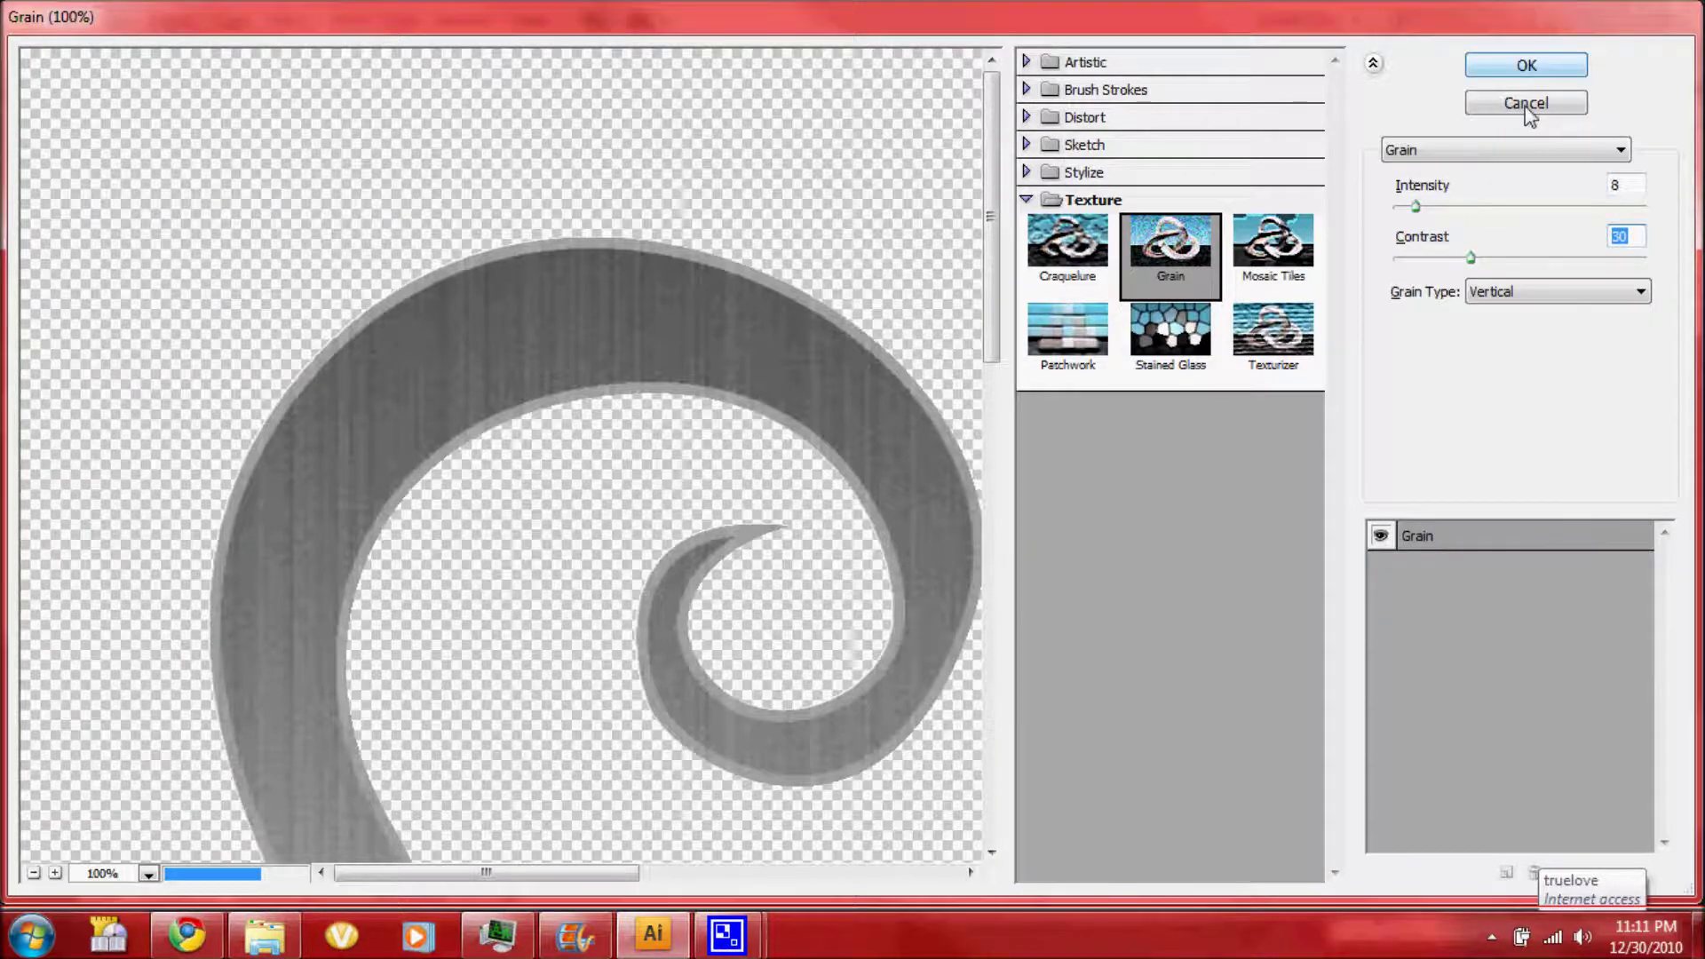
key(Return)
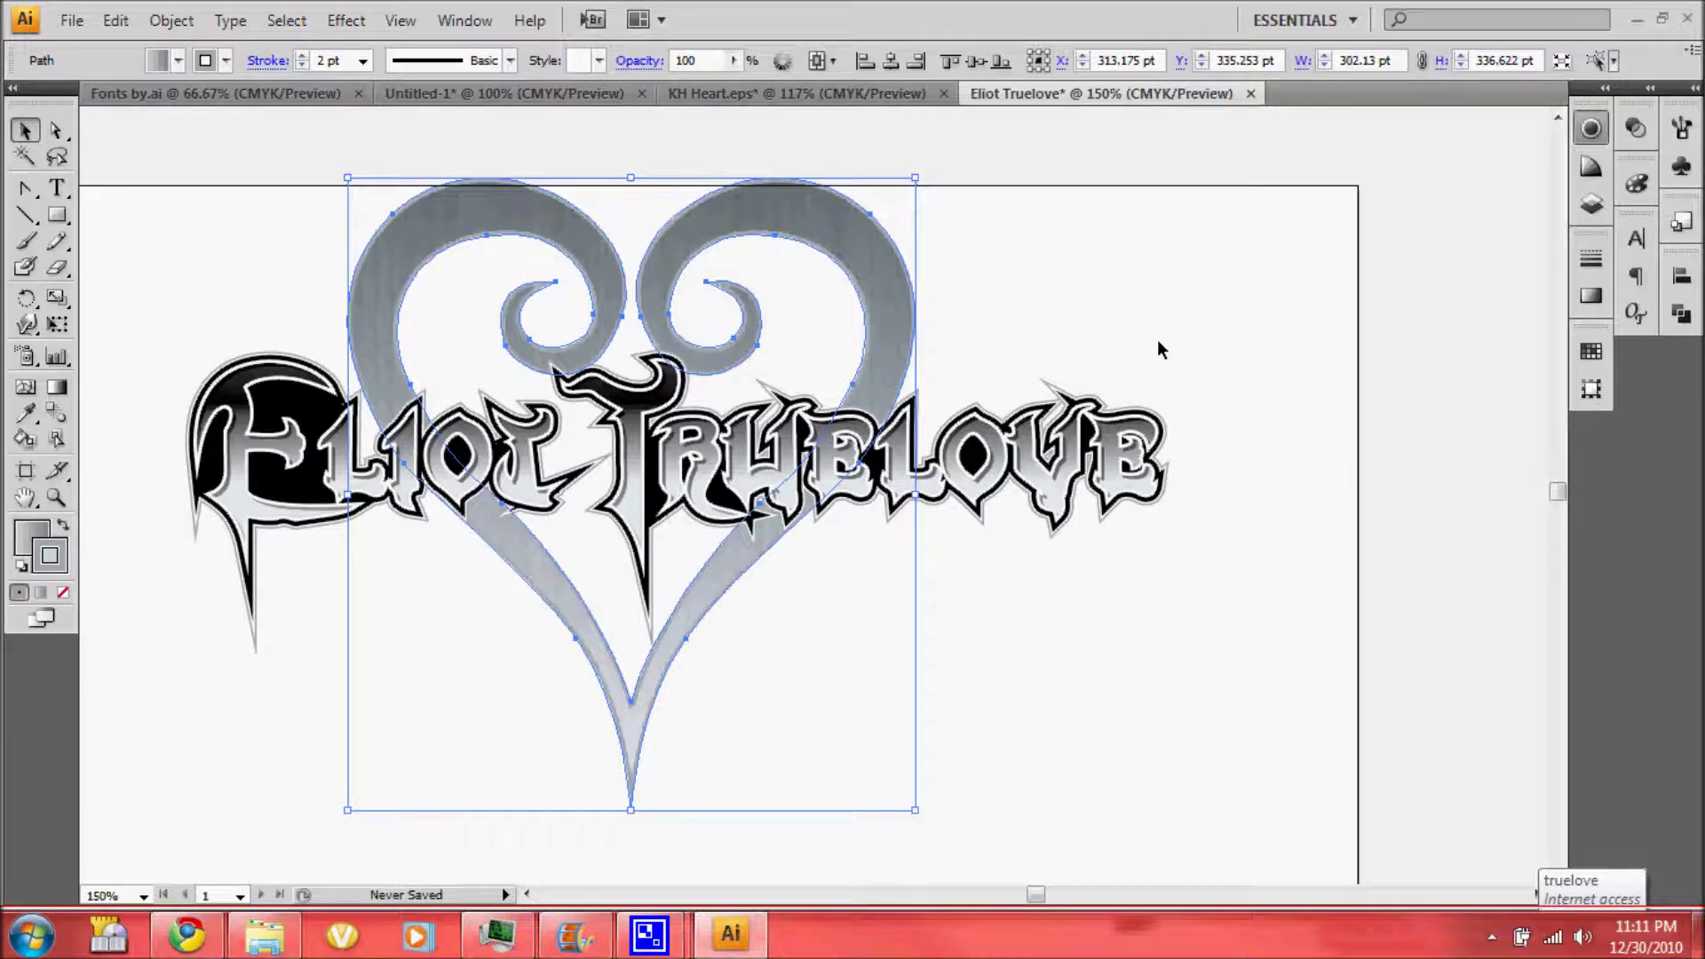
Select the lettering's second compound path and the heart in Layers, then deselect
click(1126, 422)
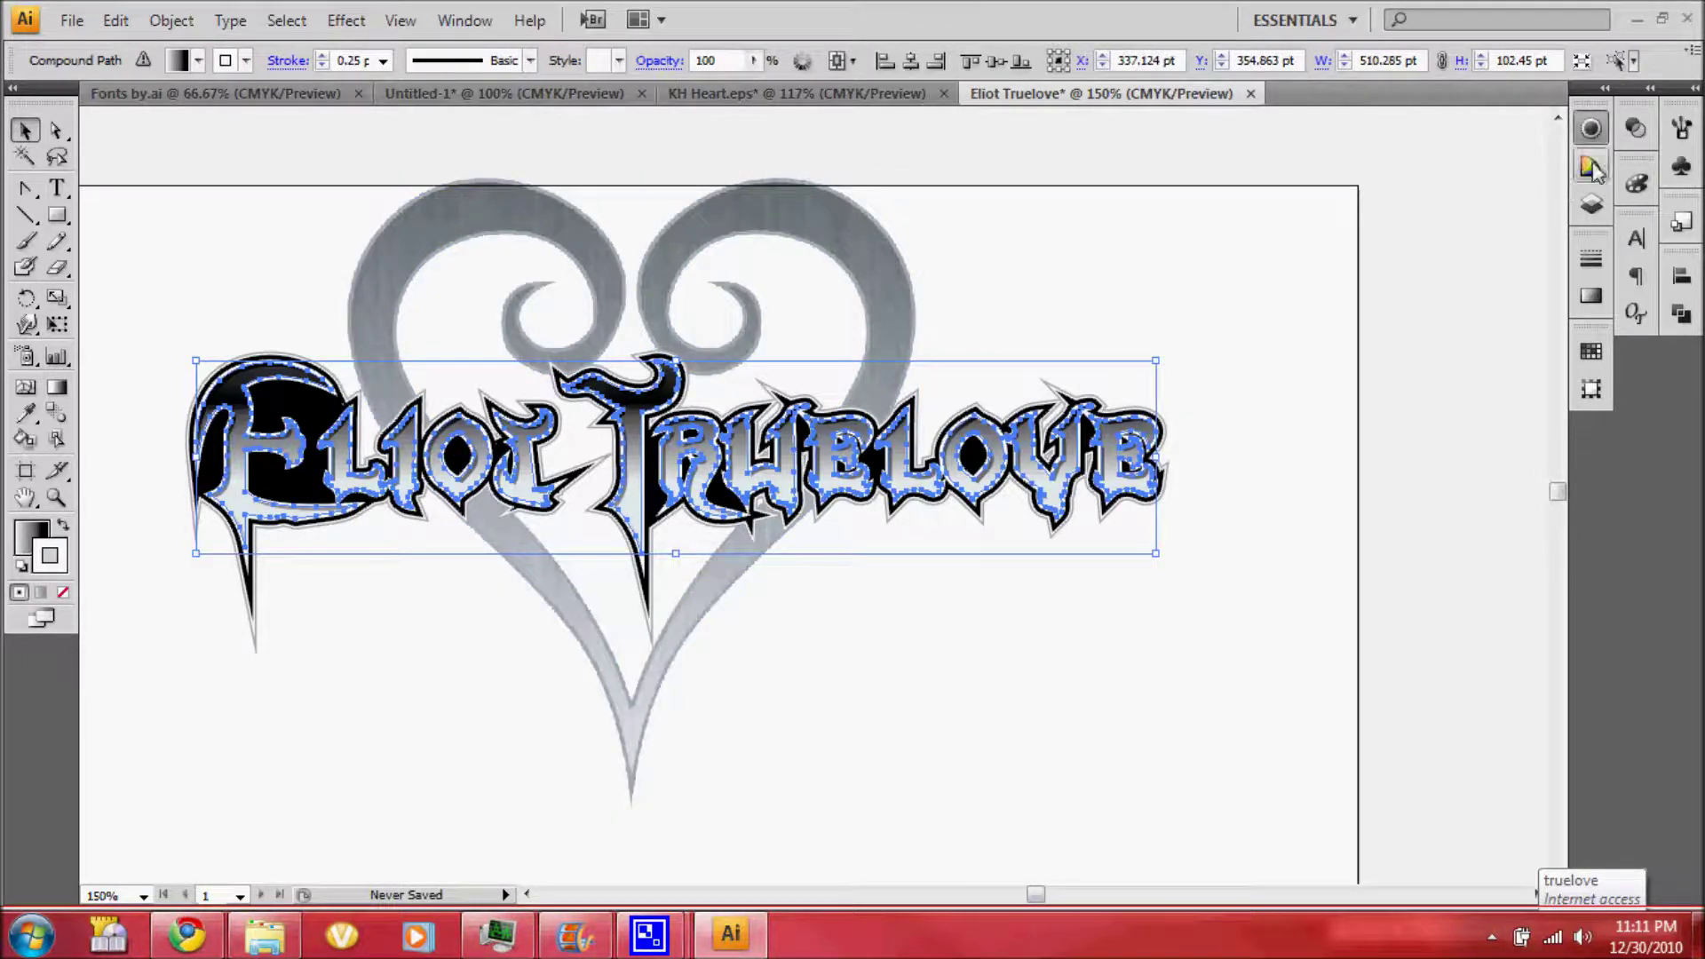
click(1591, 205)
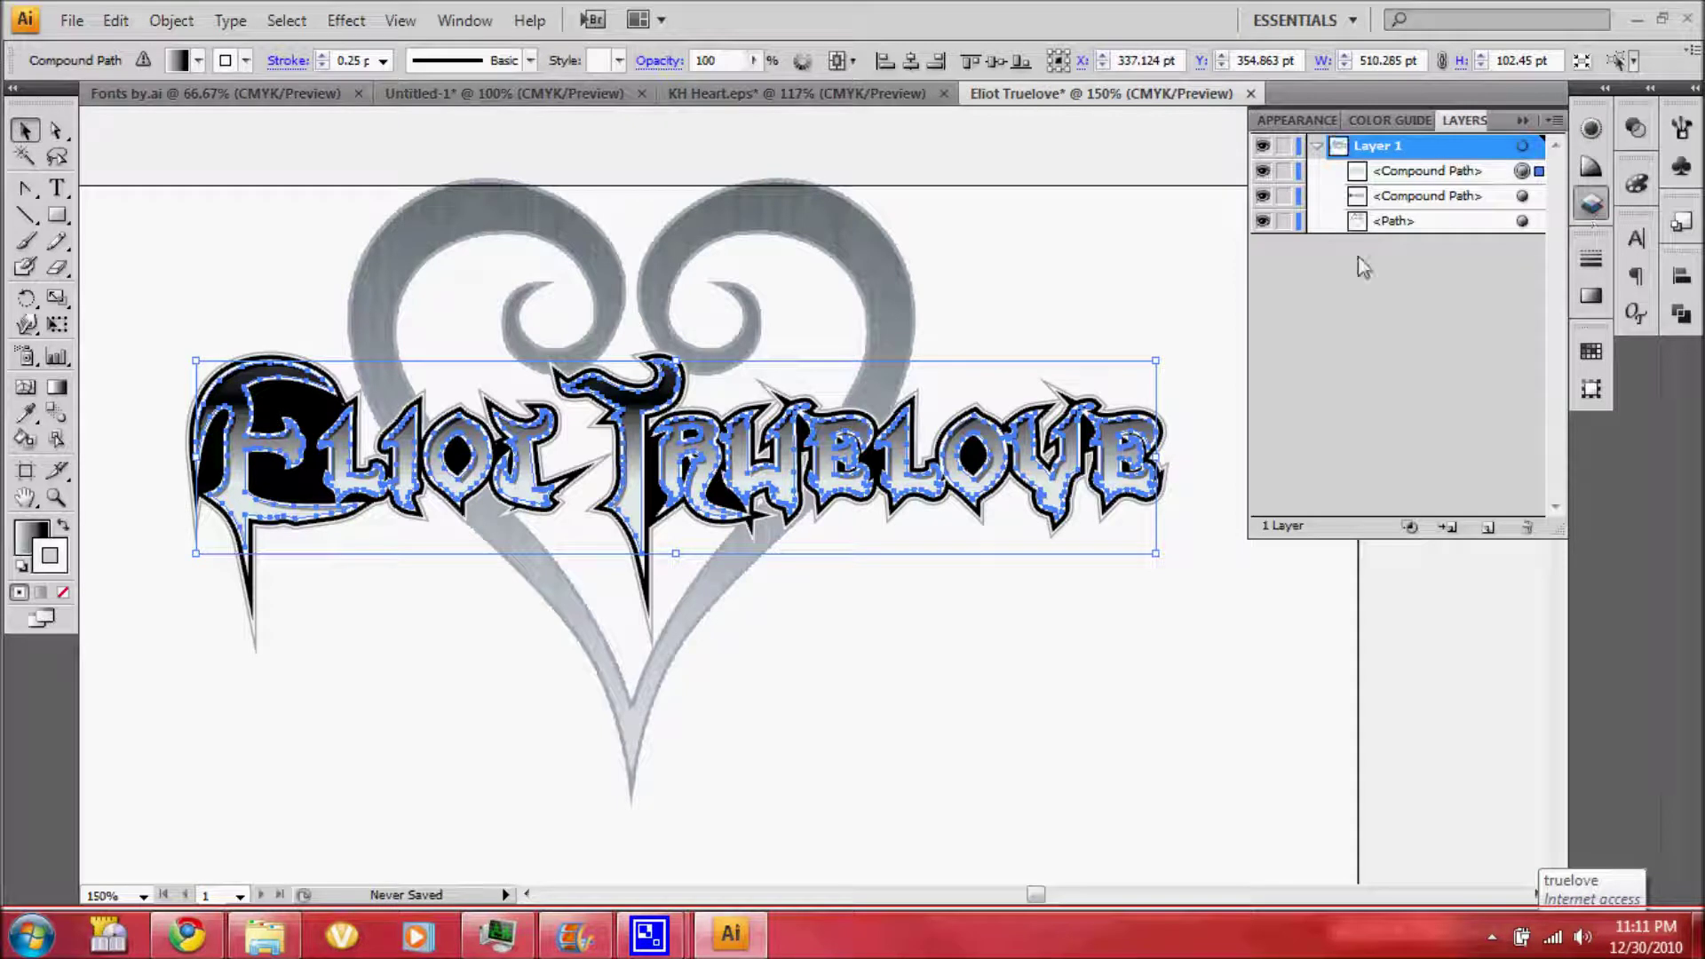
click(1456, 197)
click(1522, 197)
shift+click(1522, 222)
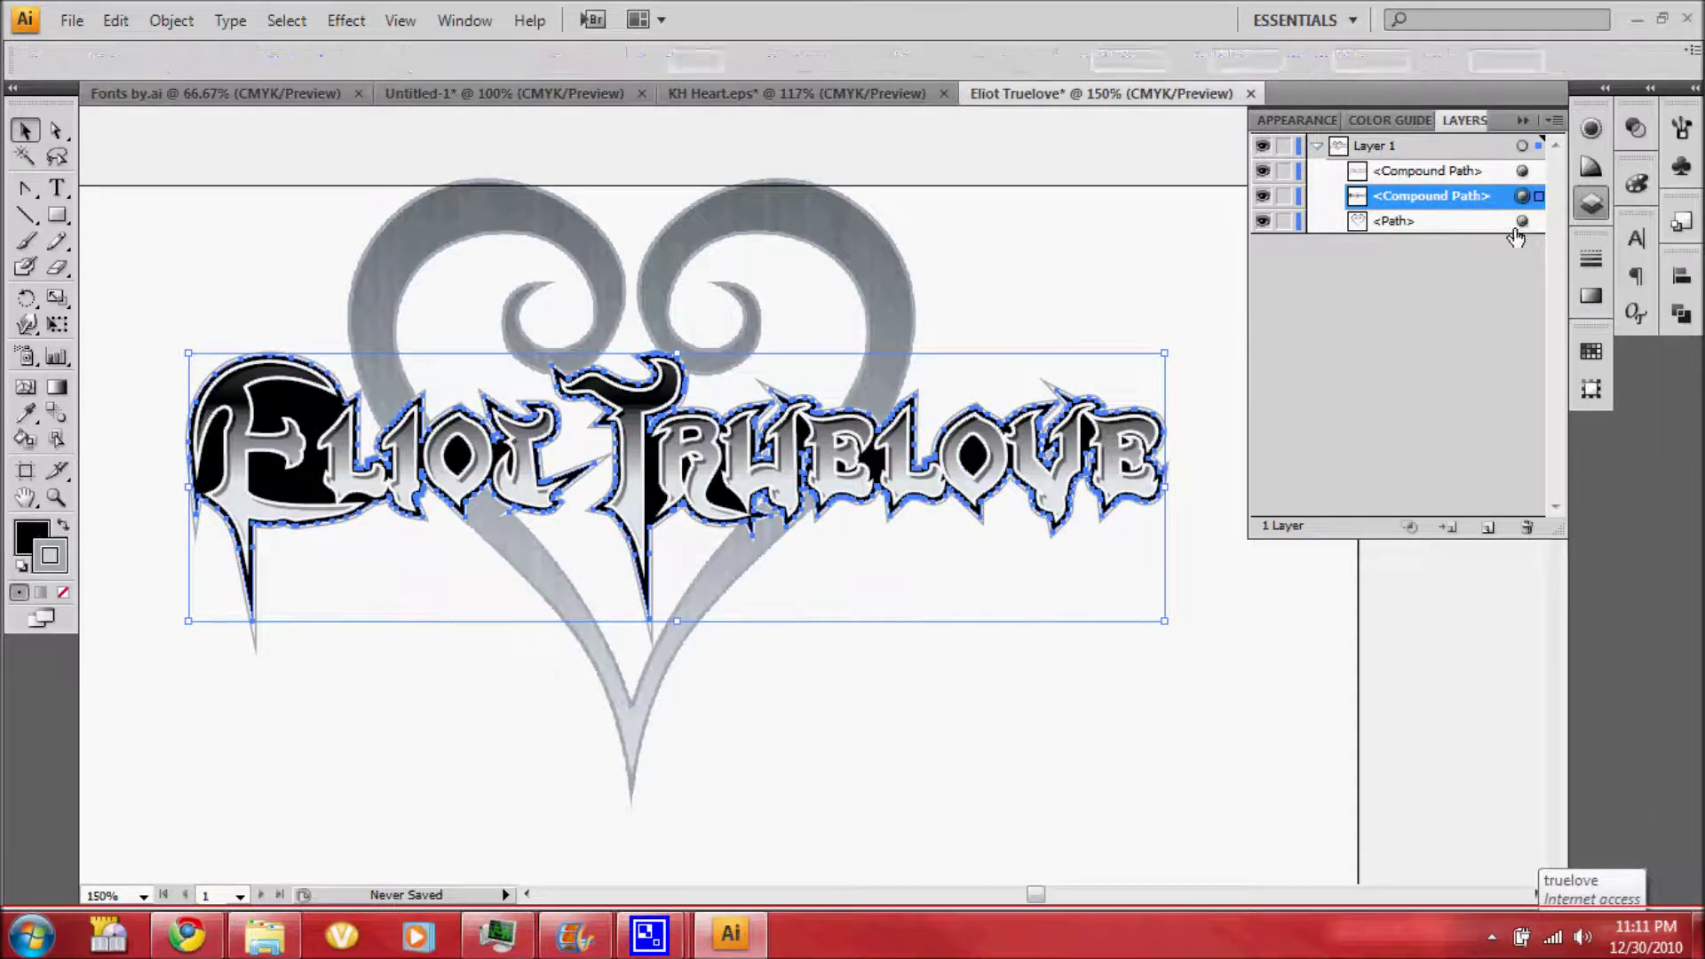
shift+click(1465, 227)
key(ctrl+shift+a)
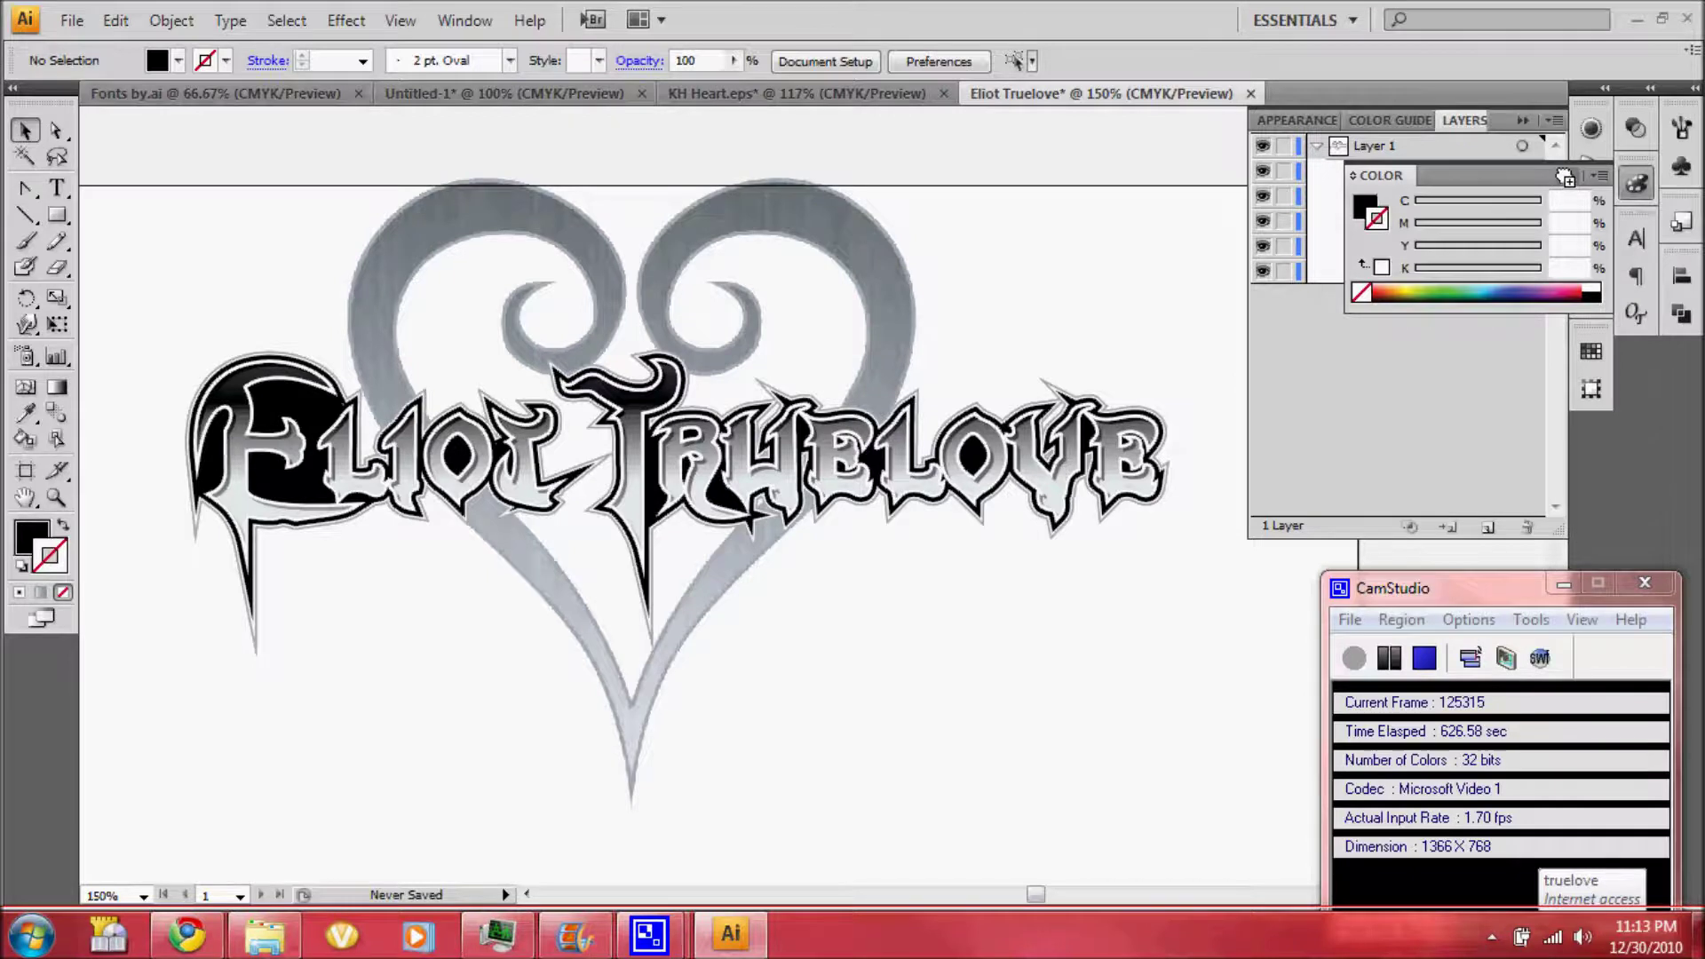
Switch off the heart's Grain effect and select the heart together with the lettering
click(1567, 178)
click(1456, 221)
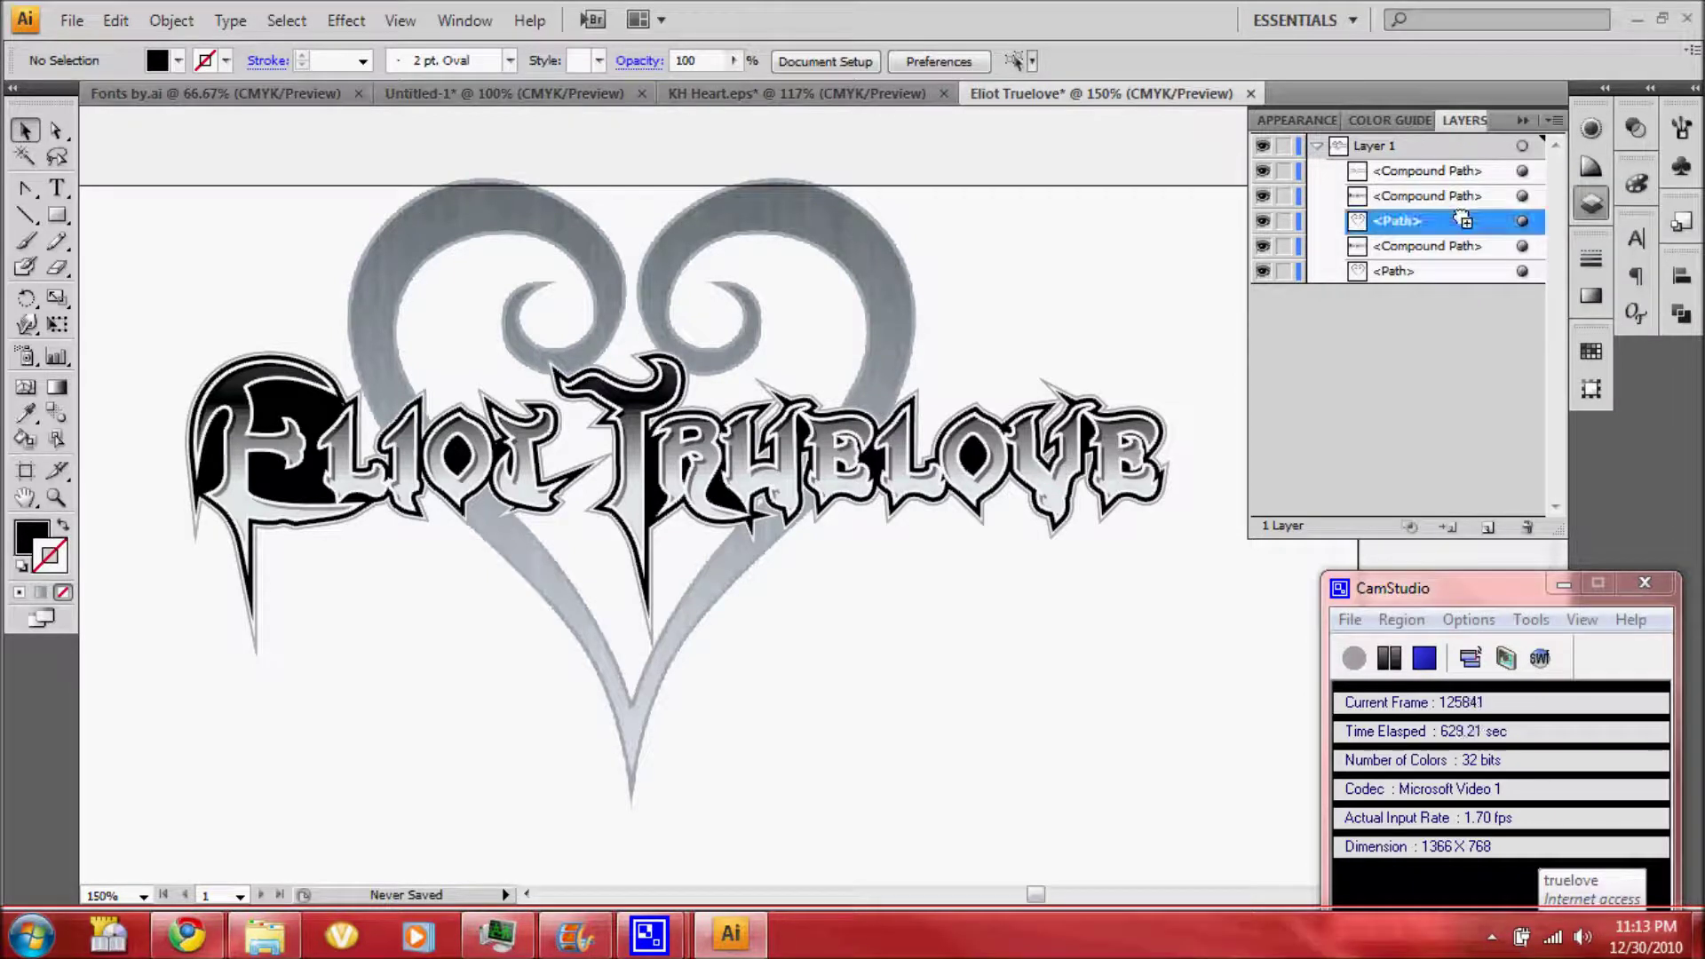
click(1522, 221)
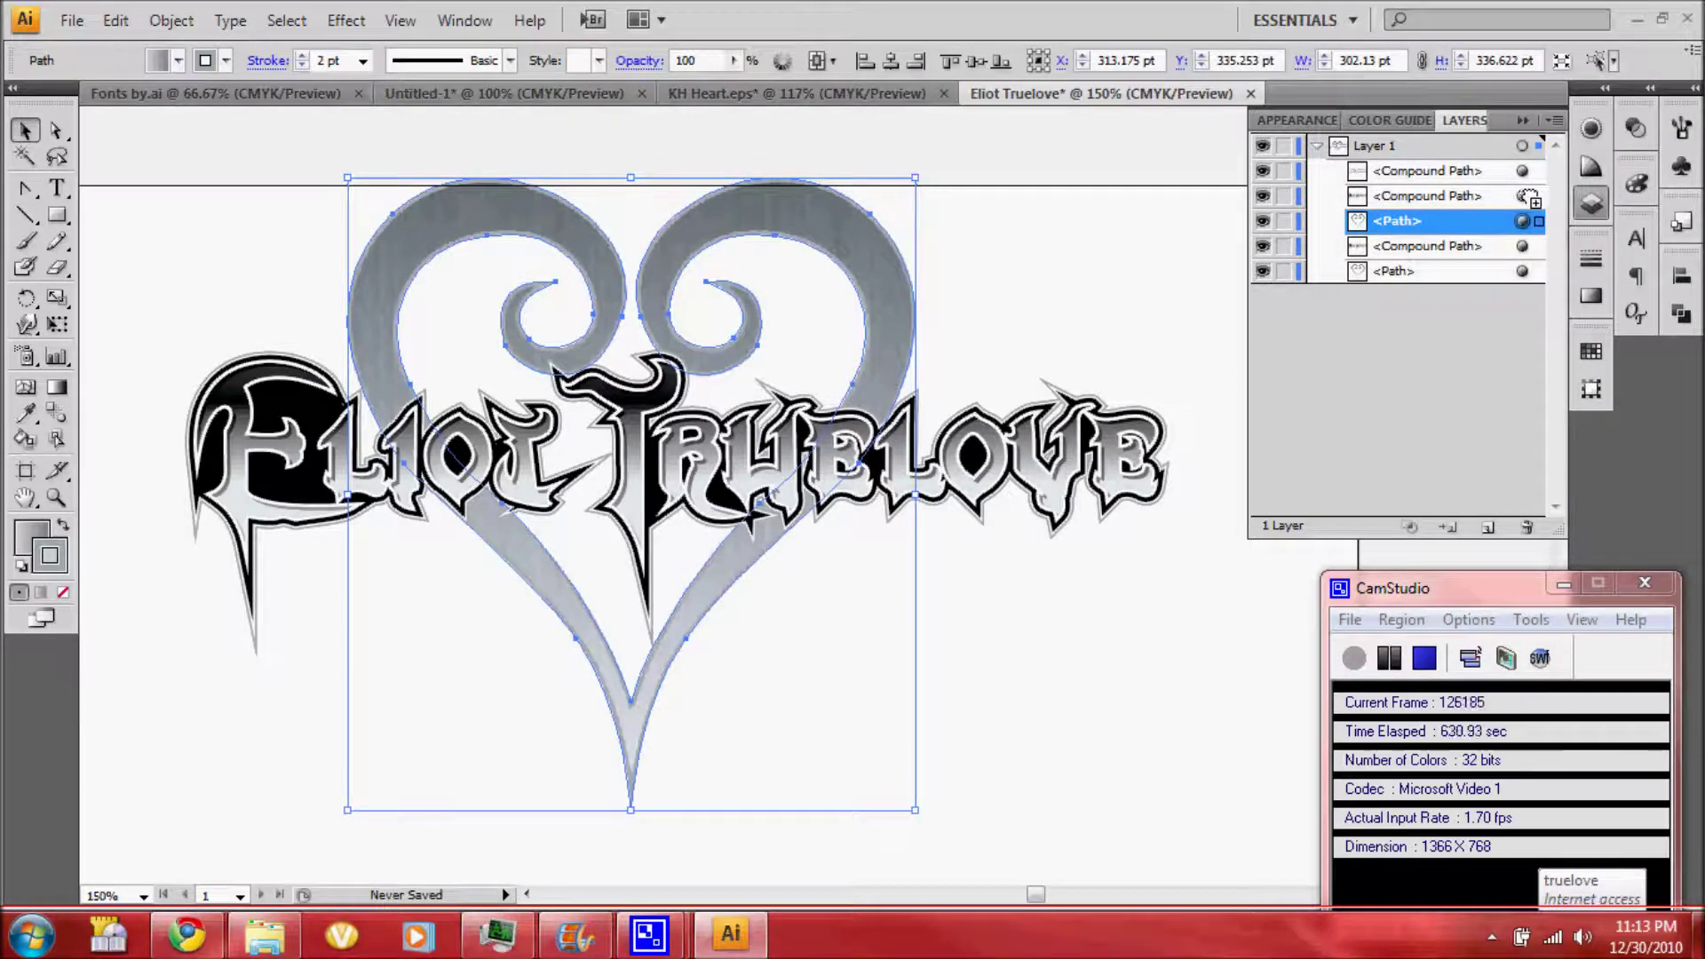
click(1298, 120)
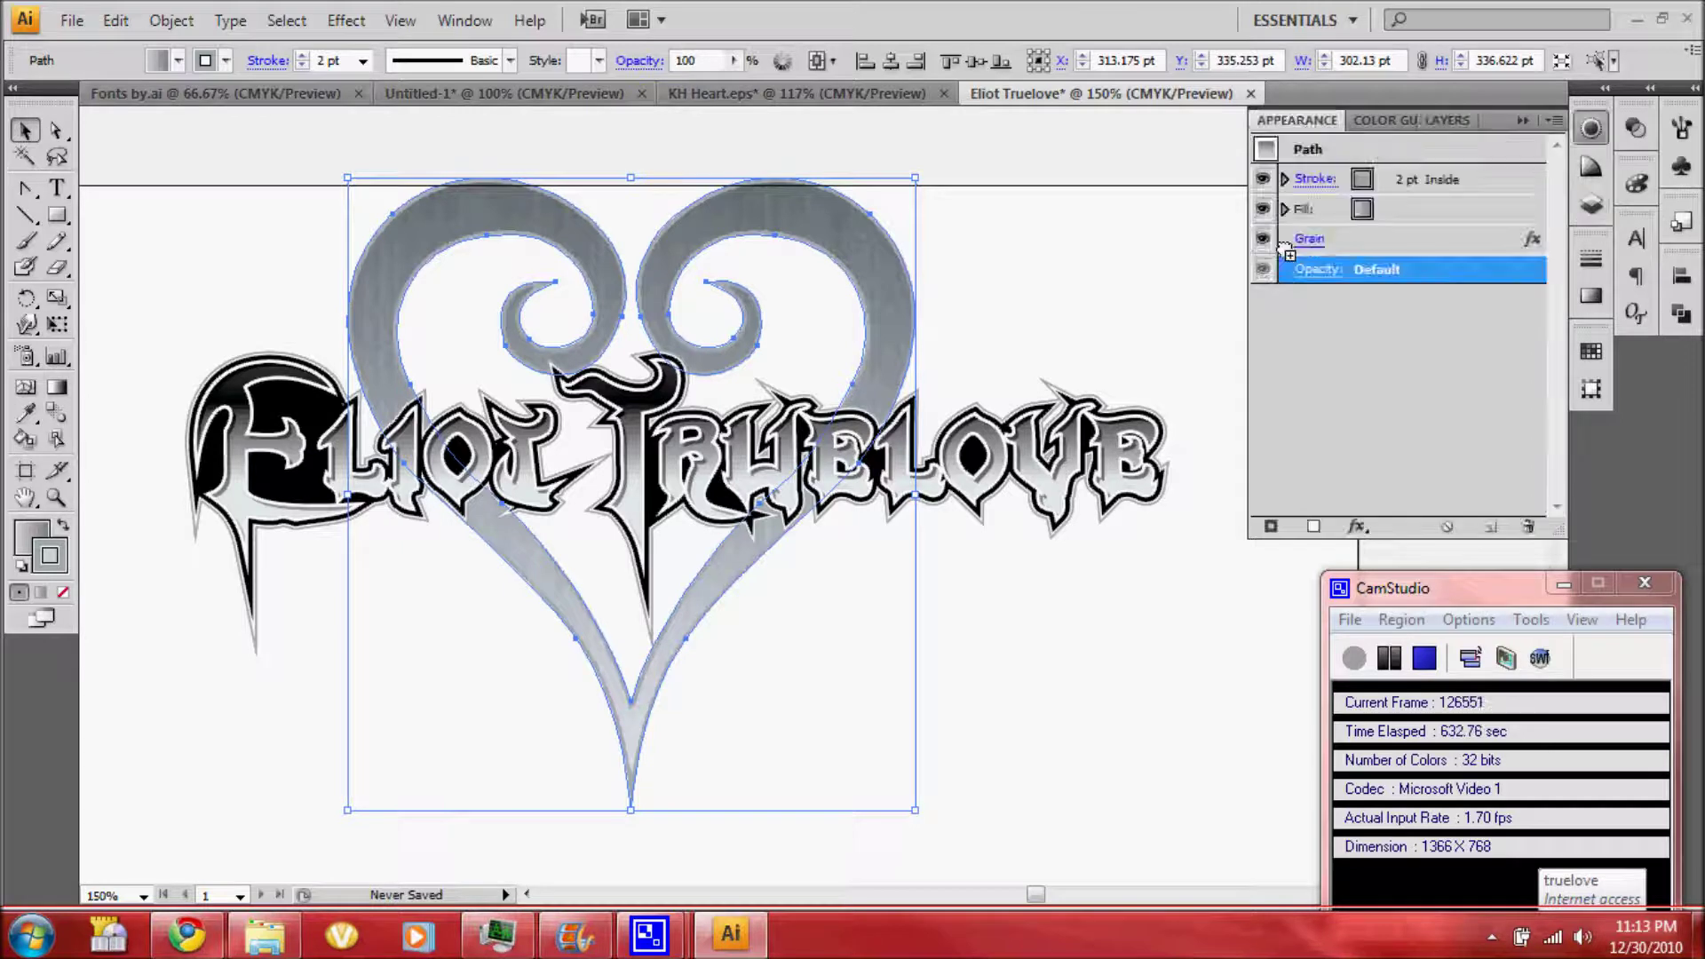
click(1269, 241)
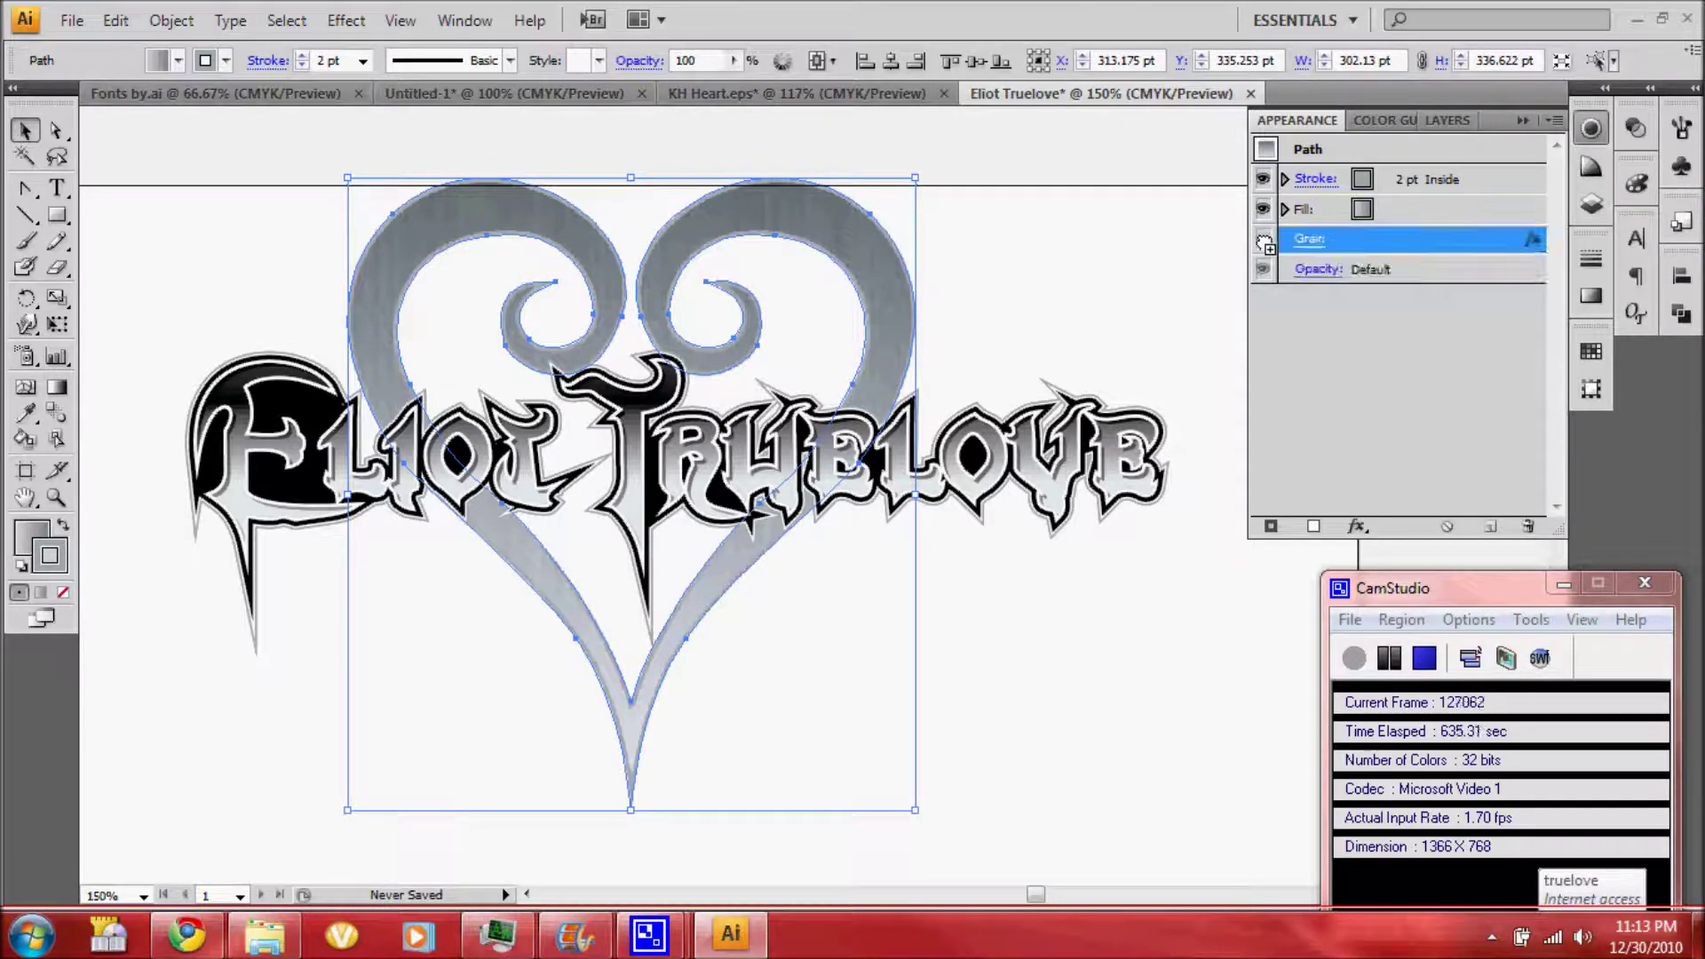
click(1448, 120)
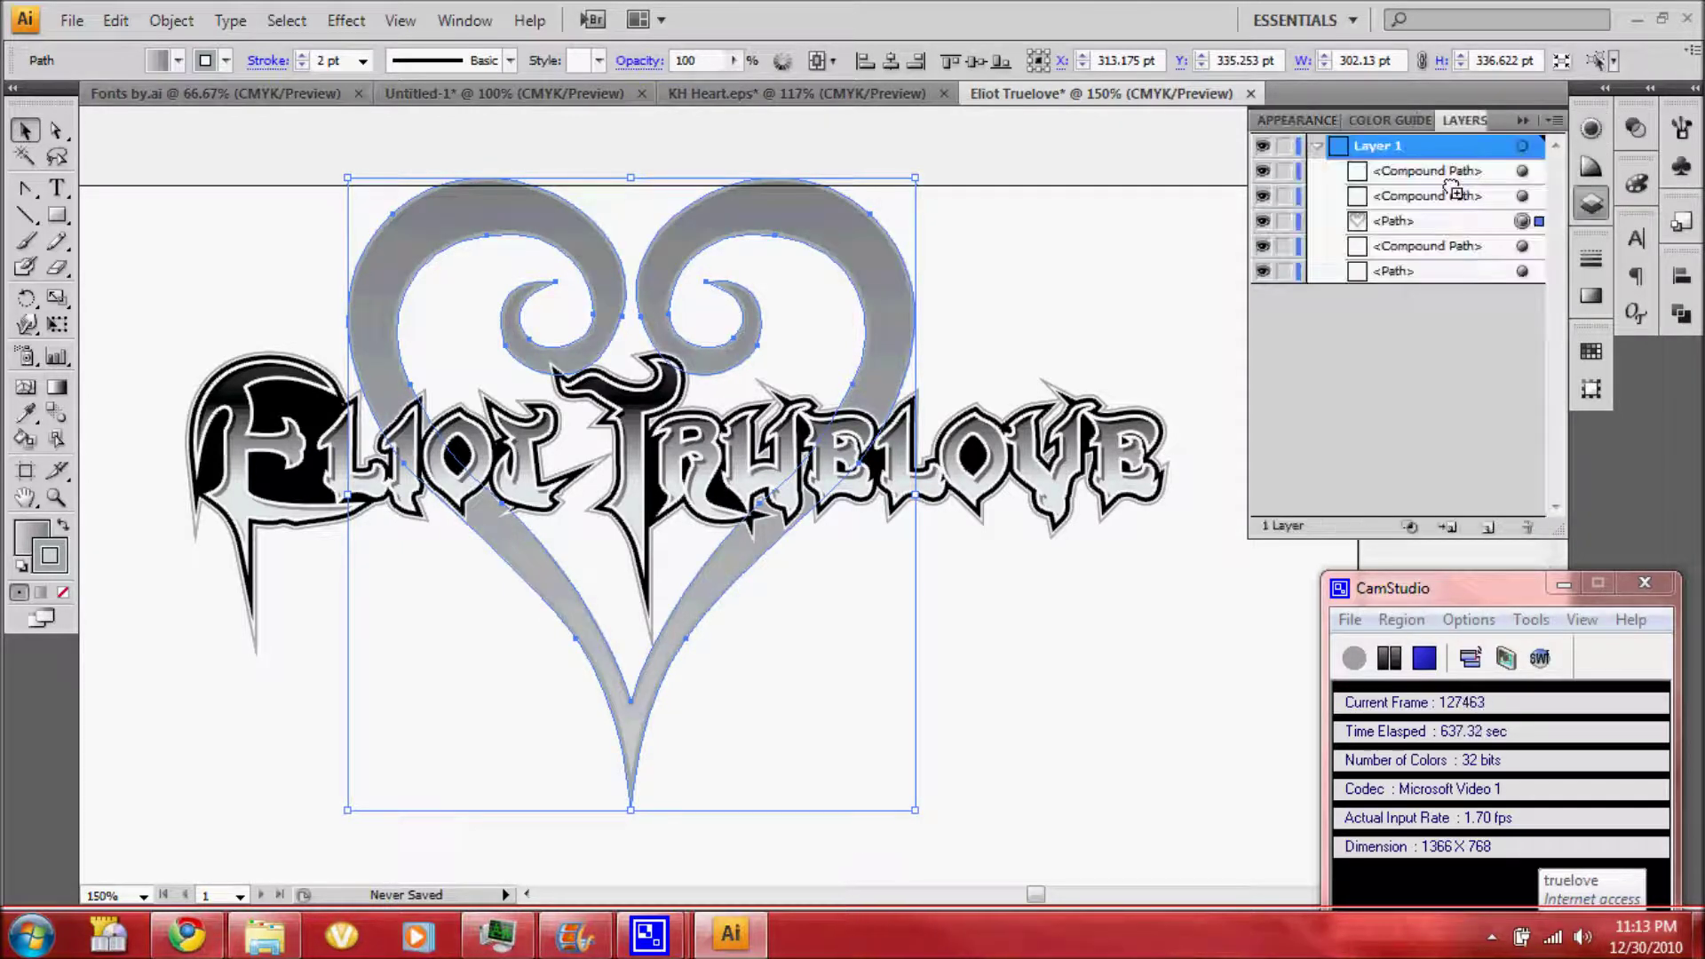
shift+click(1522, 246)
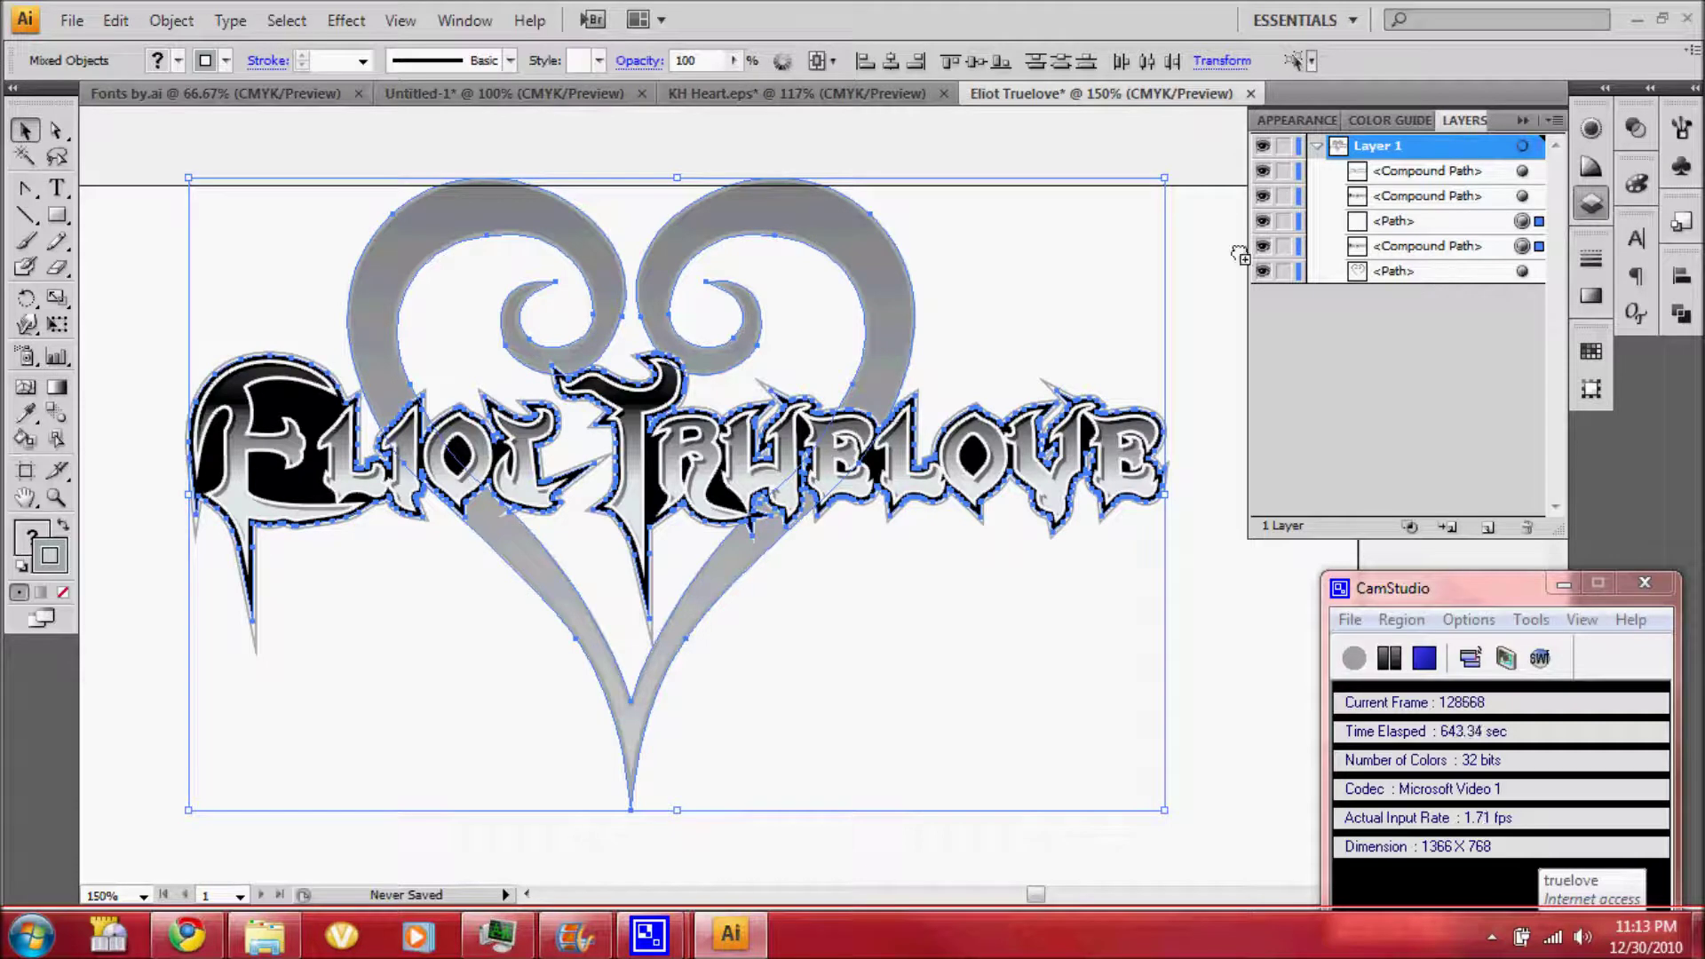
Expand the appearance of the heart-and-lettering copy, including its fill and stroke
click(115, 19)
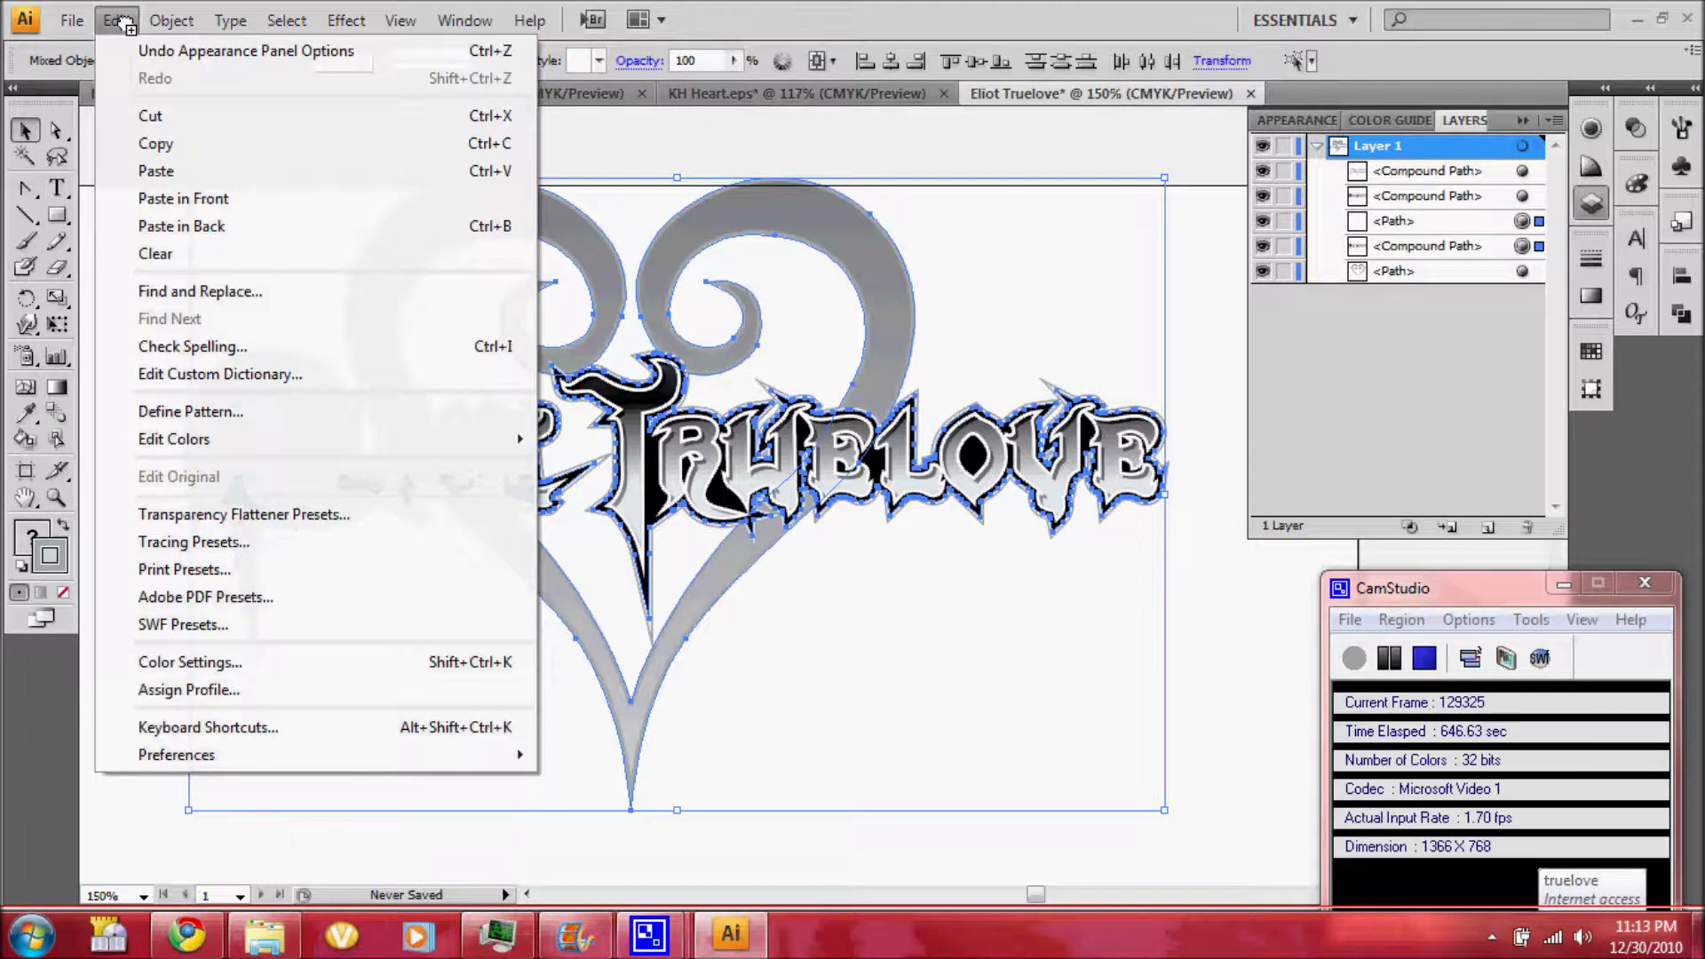
click(113, 20)
click(172, 19)
click(255, 313)
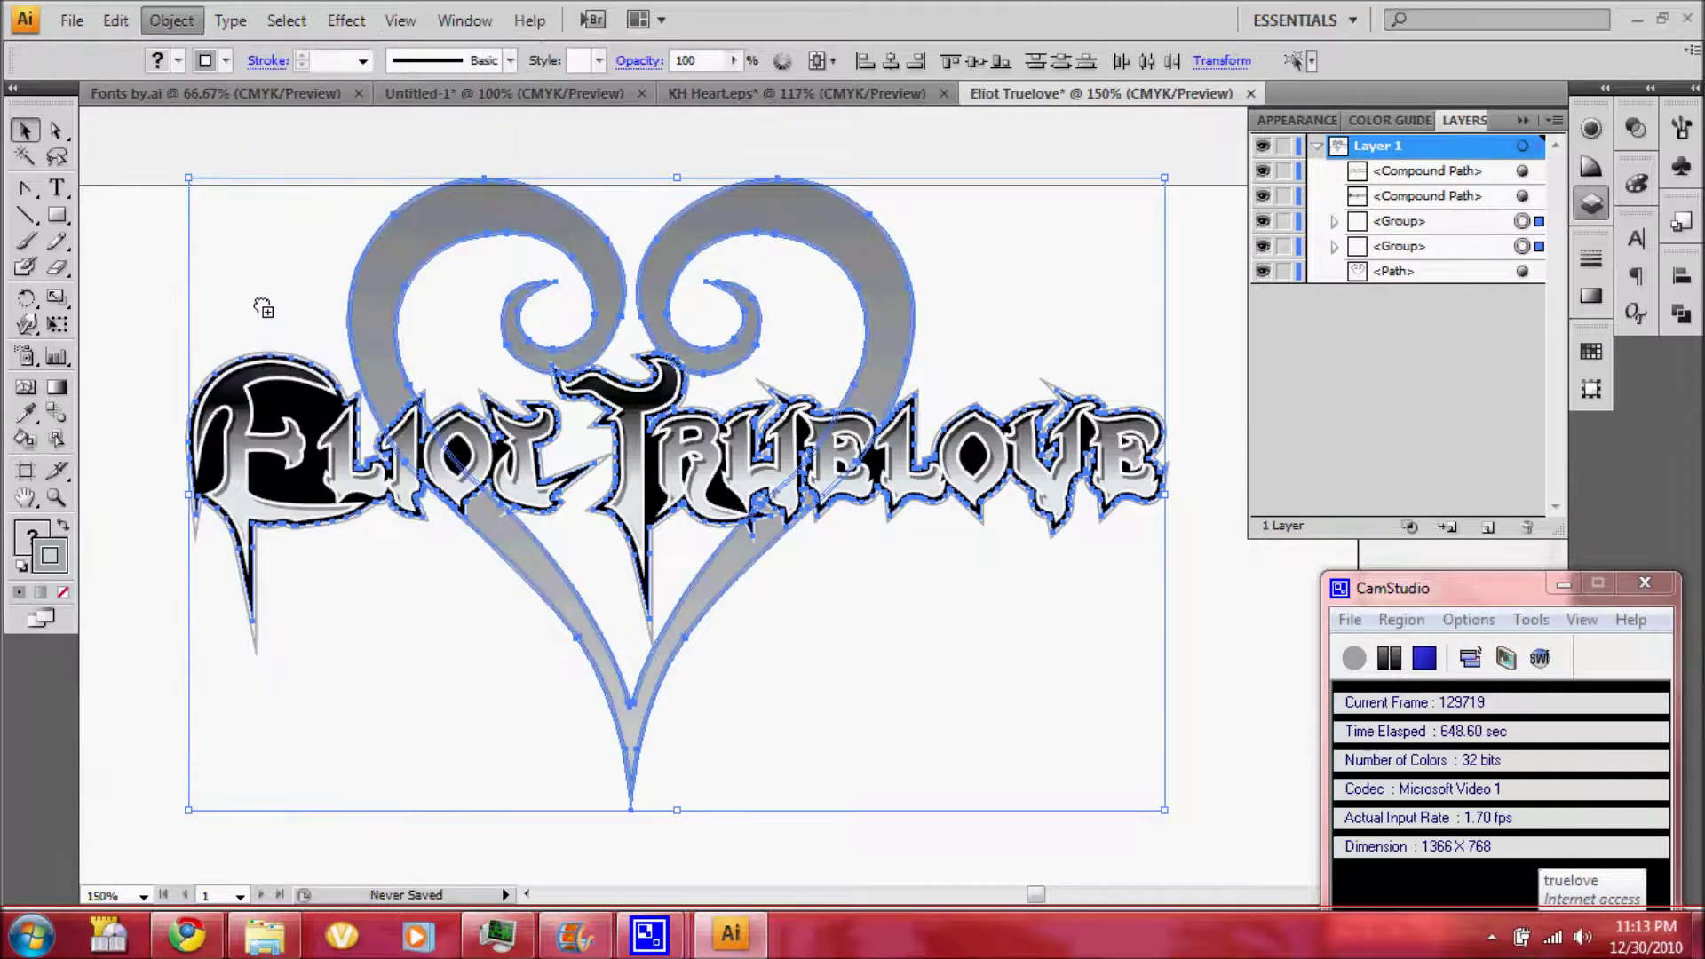
click(172, 20)
click(293, 305)
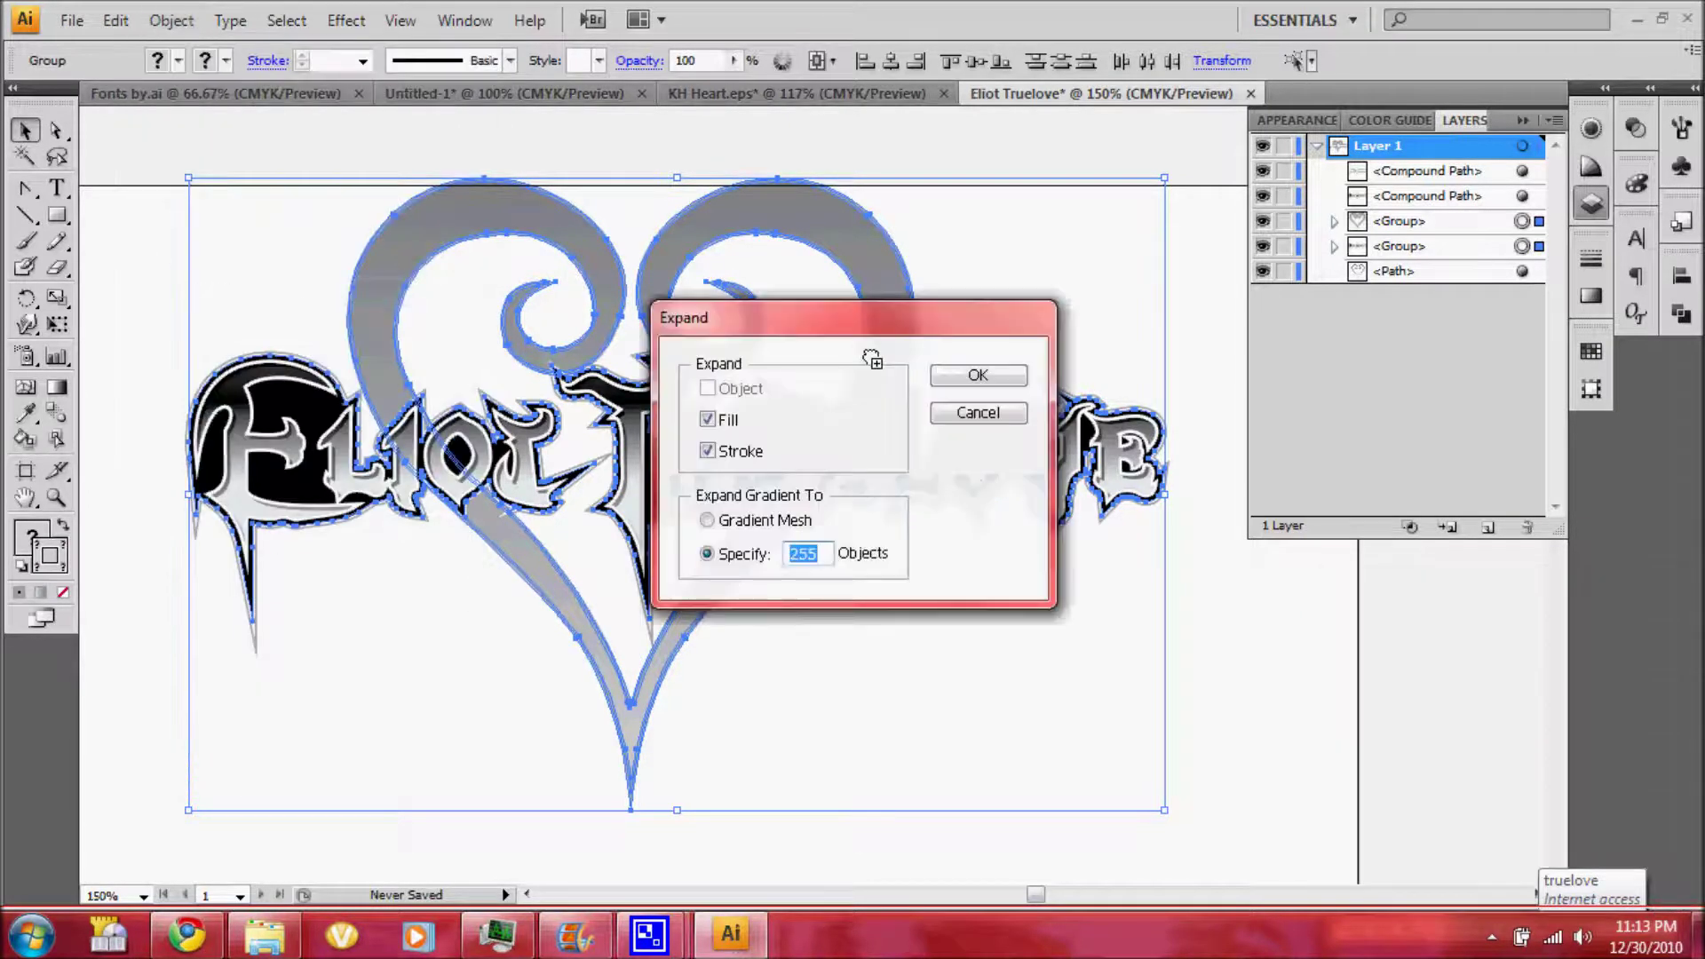
click(963, 371)
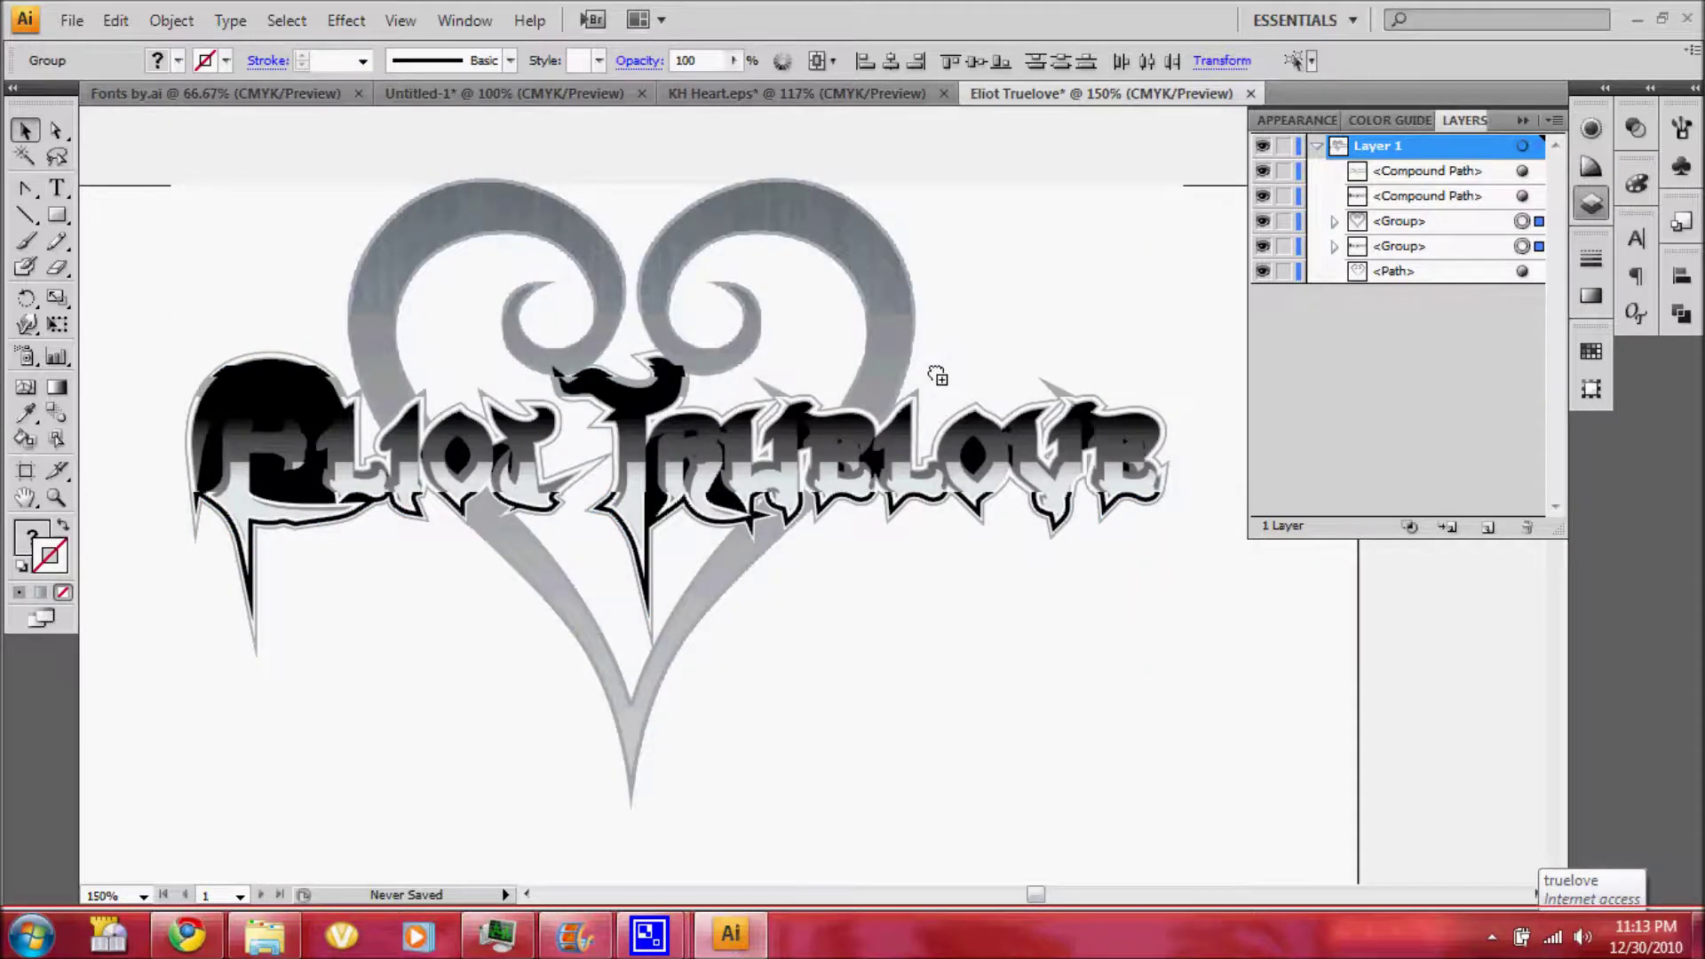
Fill the copy with K 100 black and merge it into one silhouette with Pathfinder
click(29, 536)
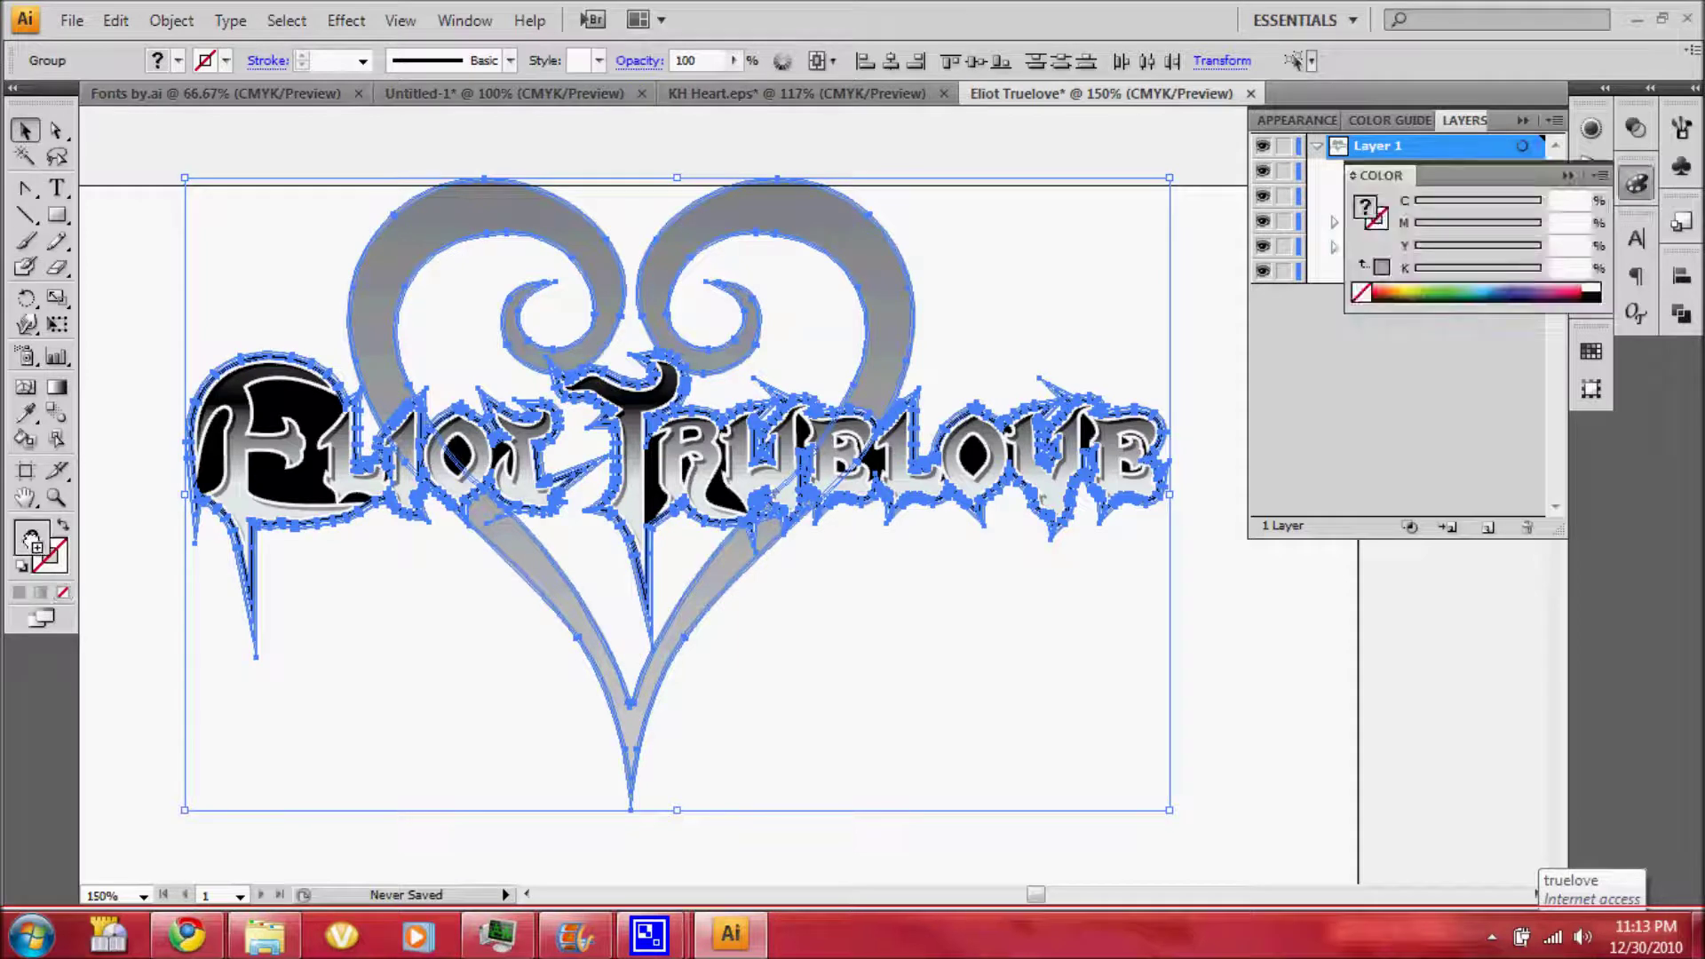
click(19, 592)
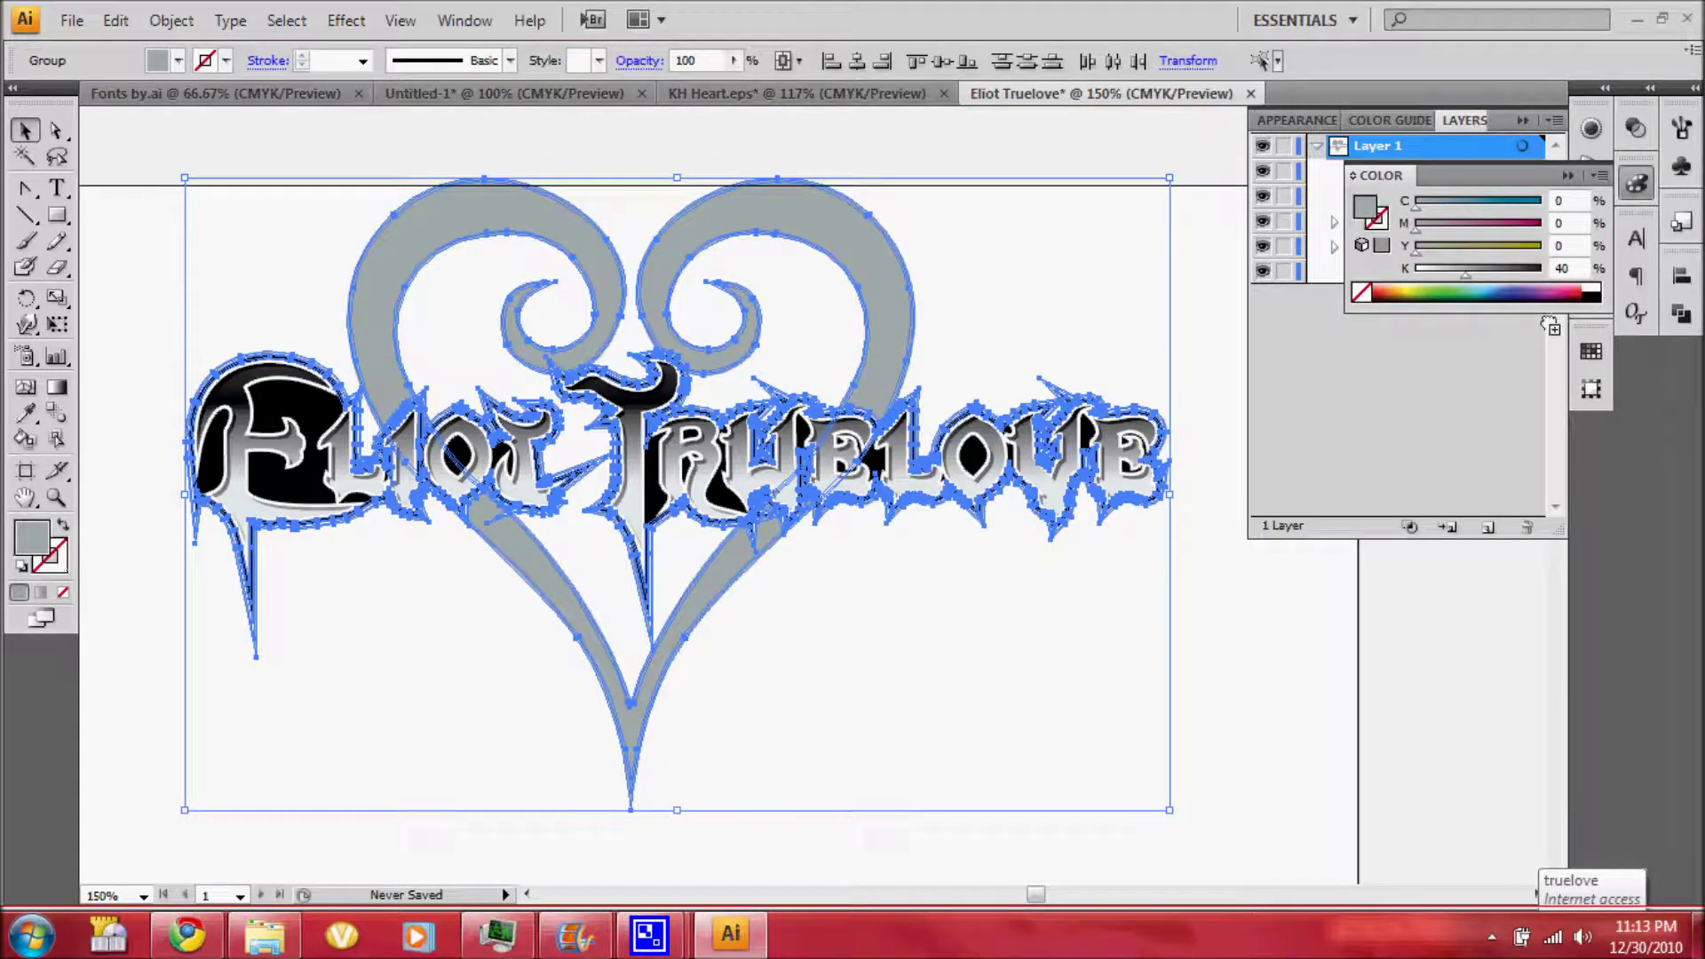
click(1588, 293)
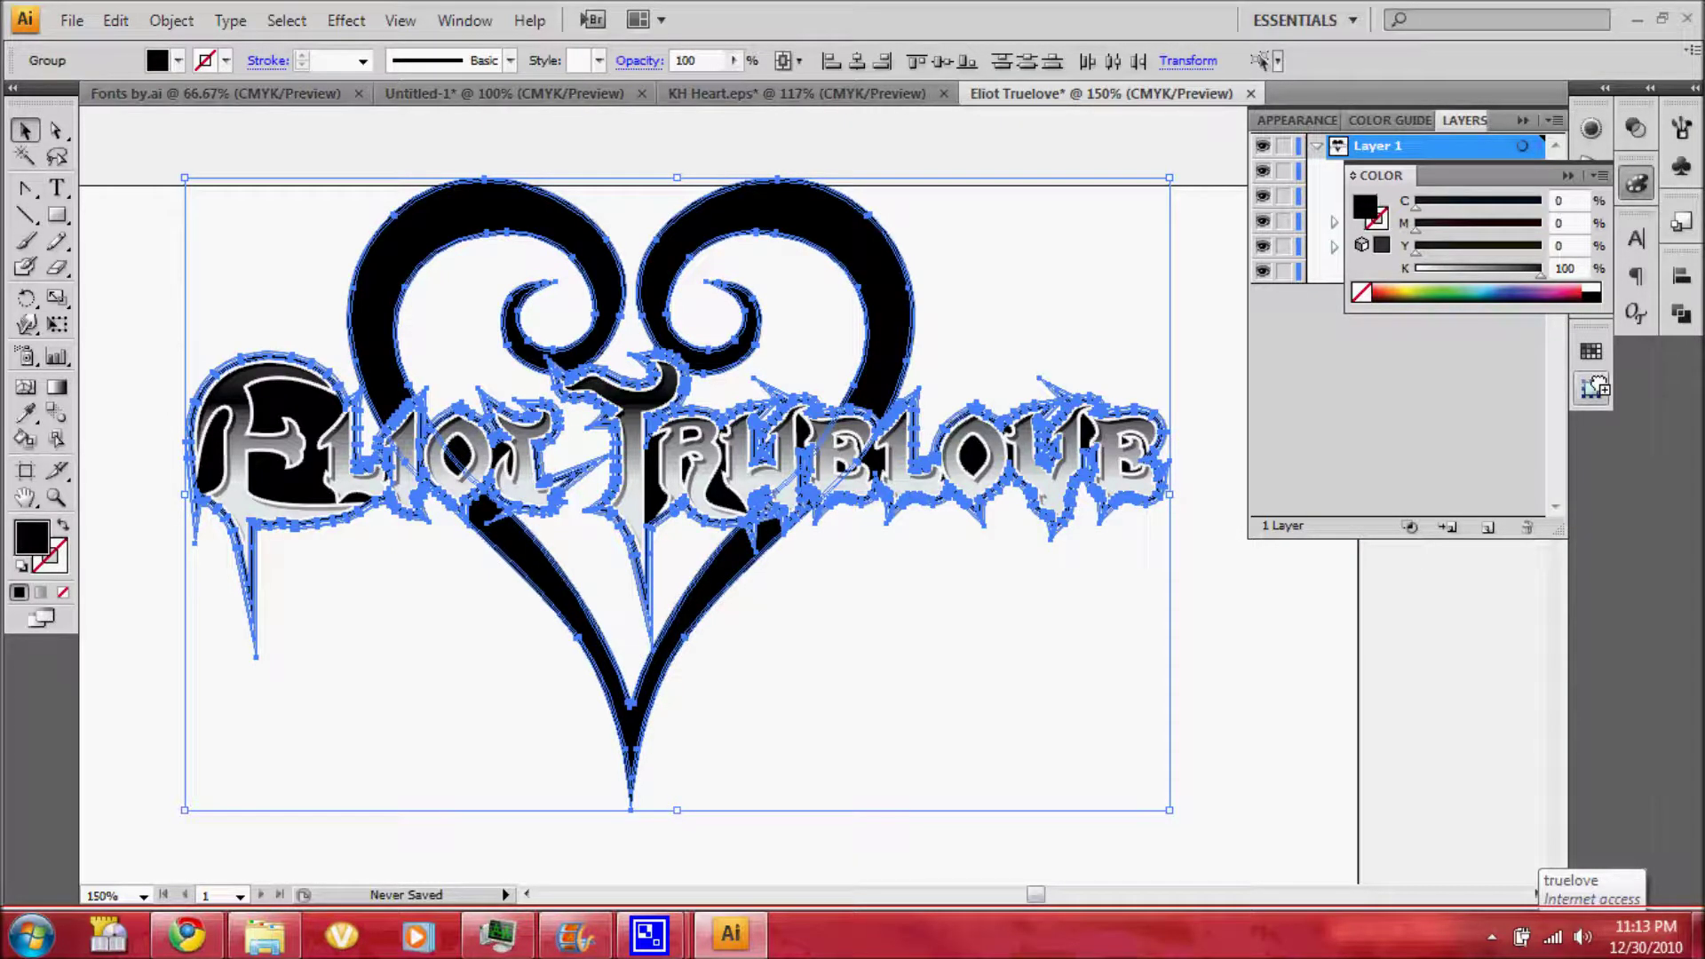
click(1680, 316)
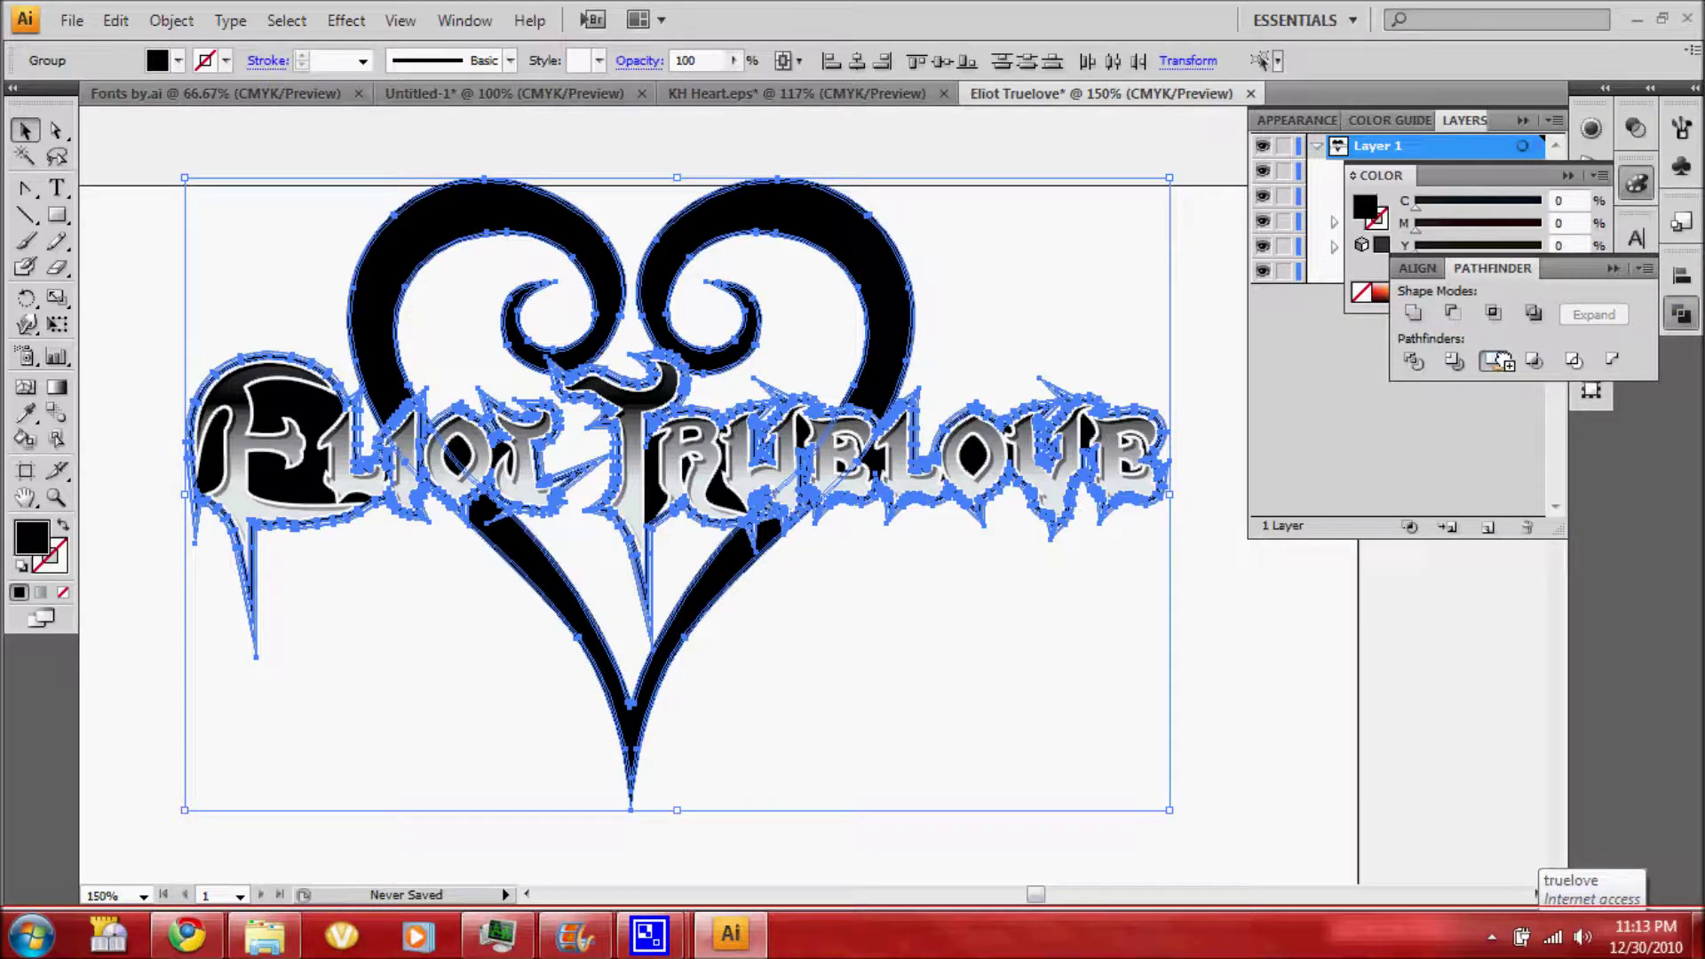
click(1499, 360)
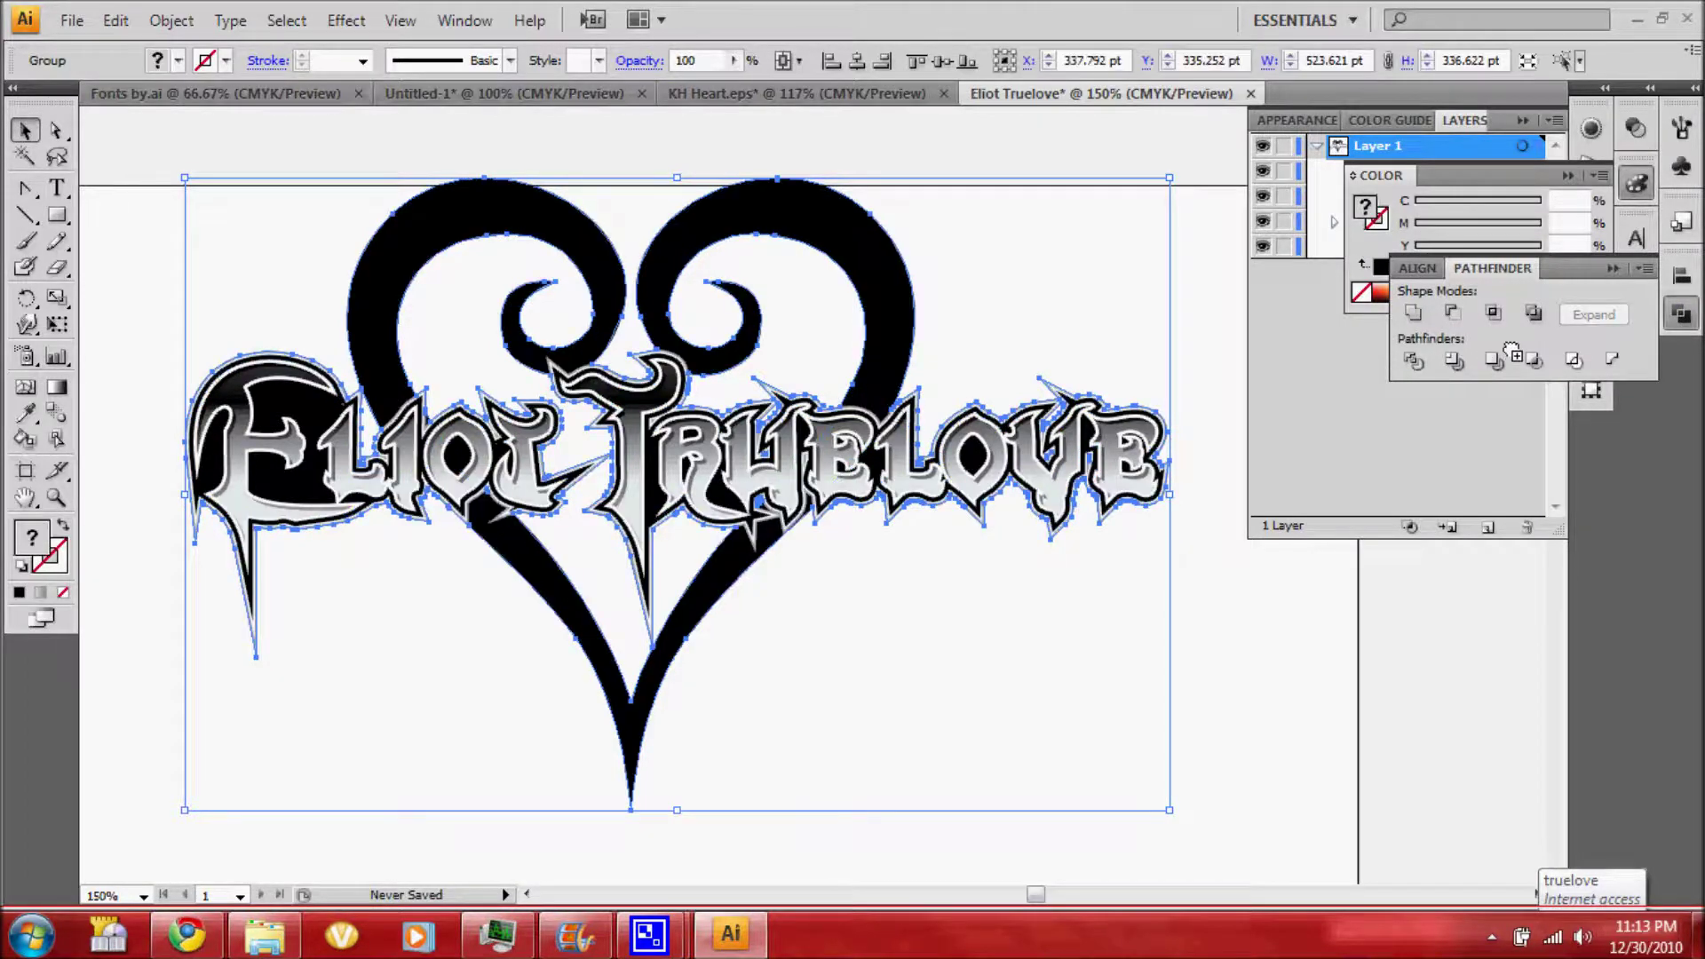
click(1530, 316)
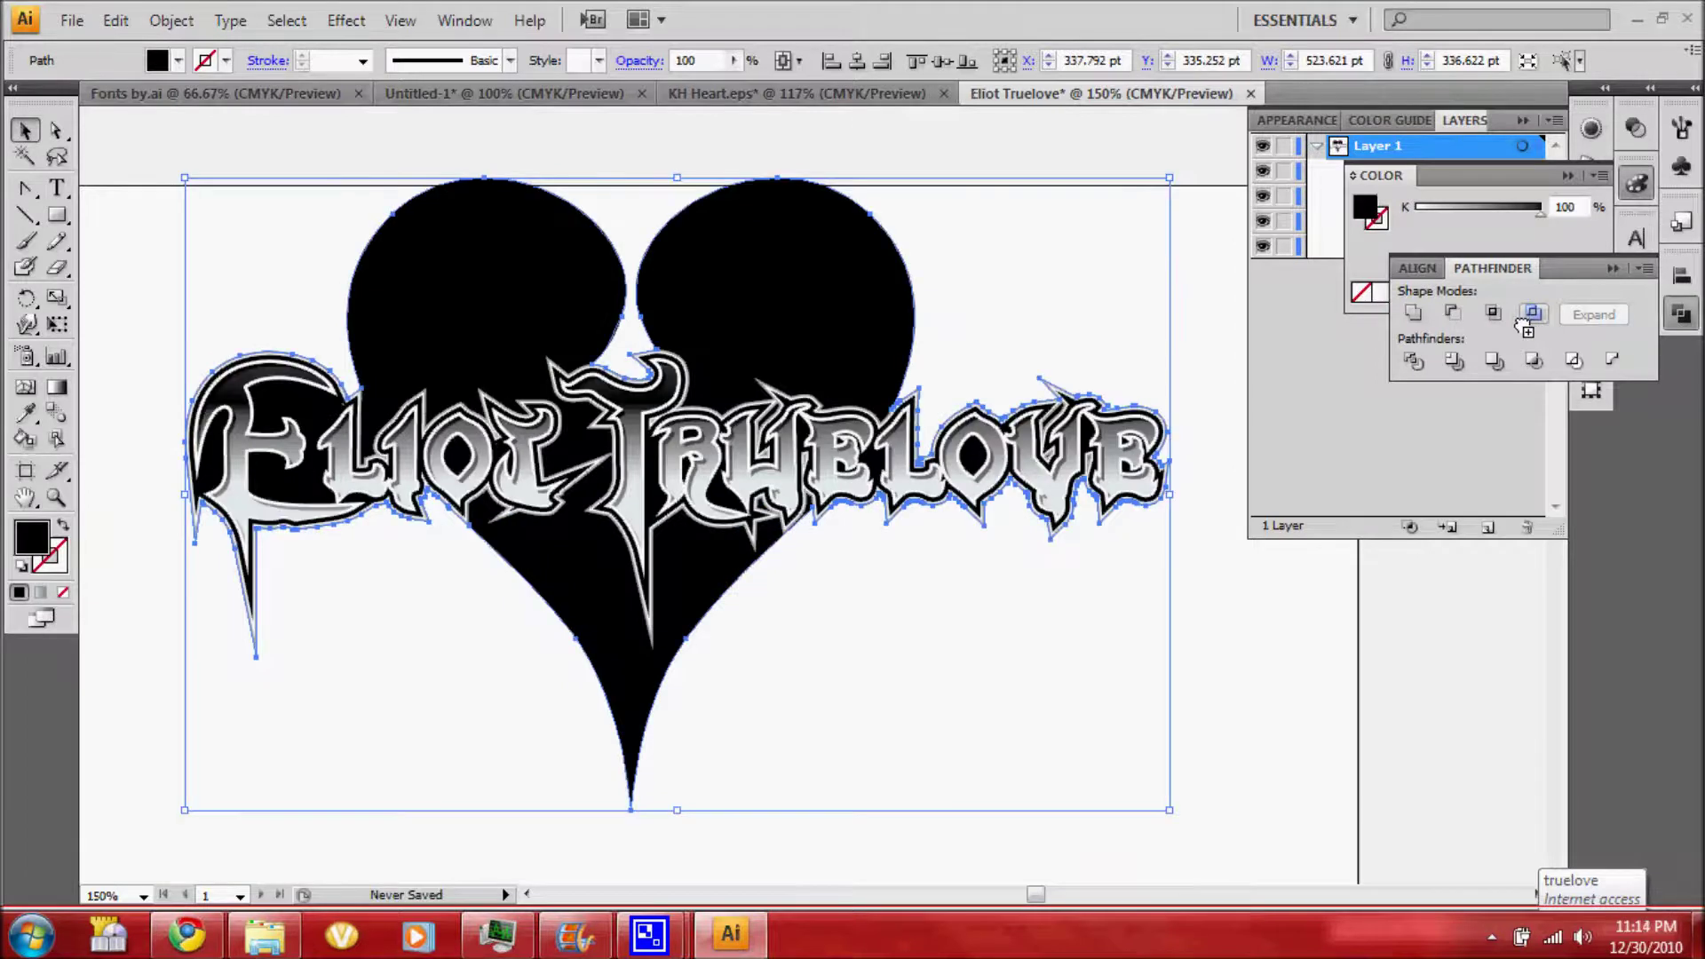
click(1310, 115)
click(1307, 115)
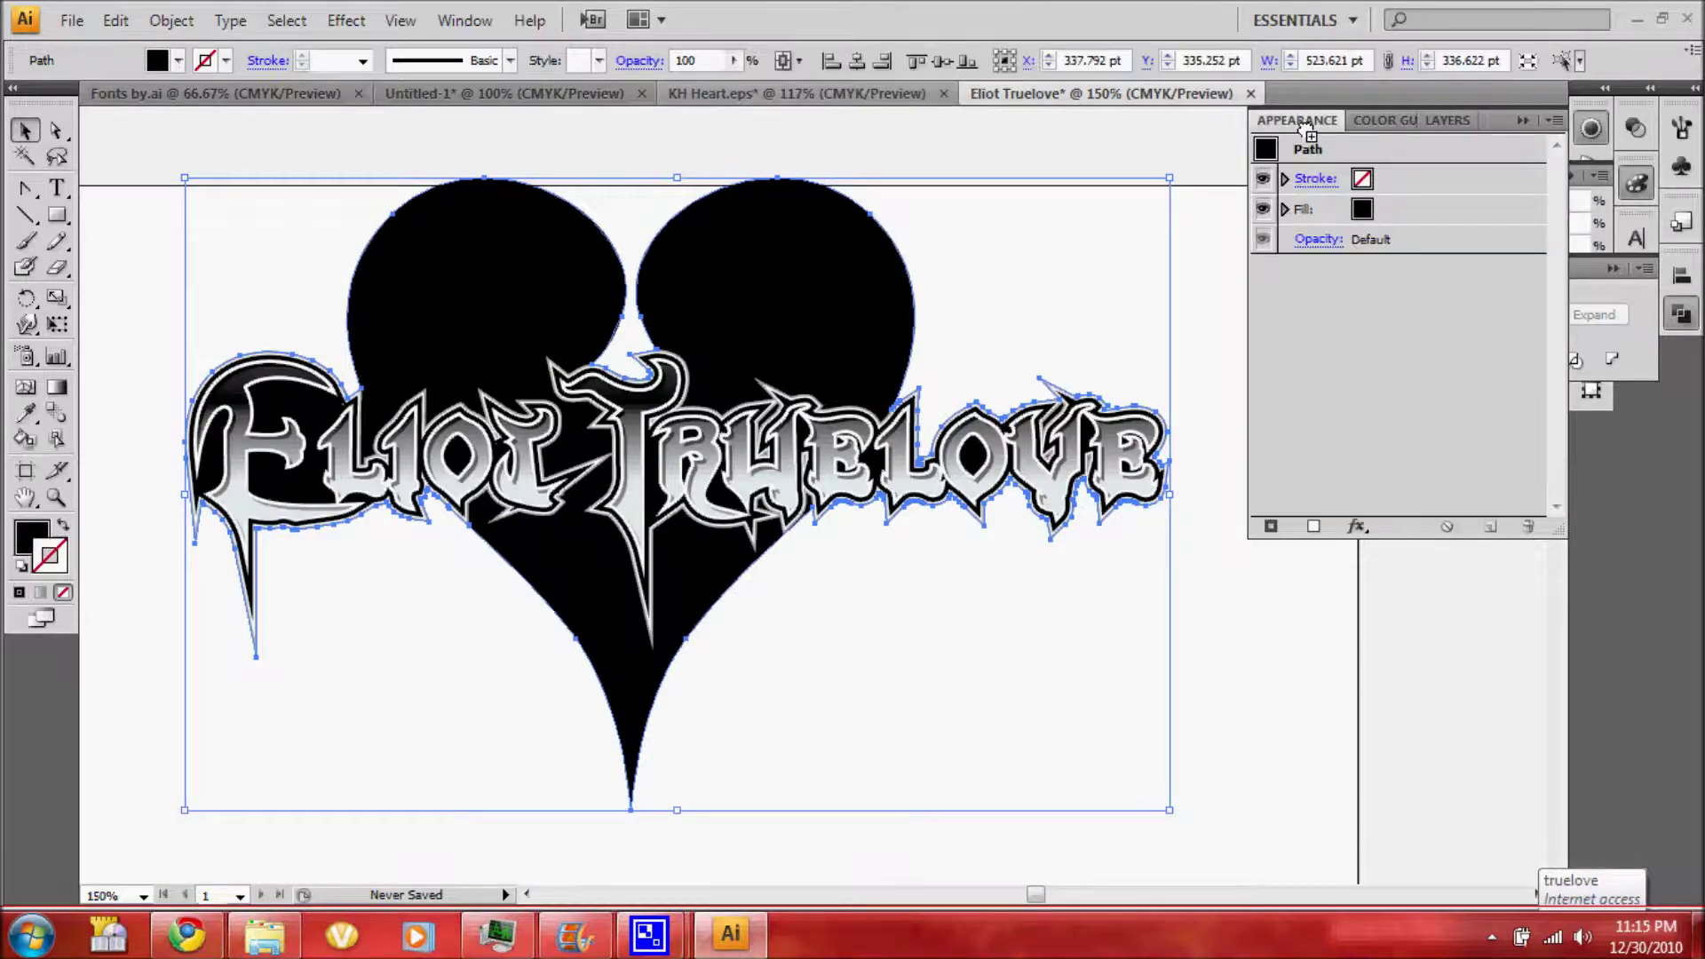
Give the silhouette a black 6 pt stroke with a miter limit of 30
click(1375, 180)
click(1372, 178)
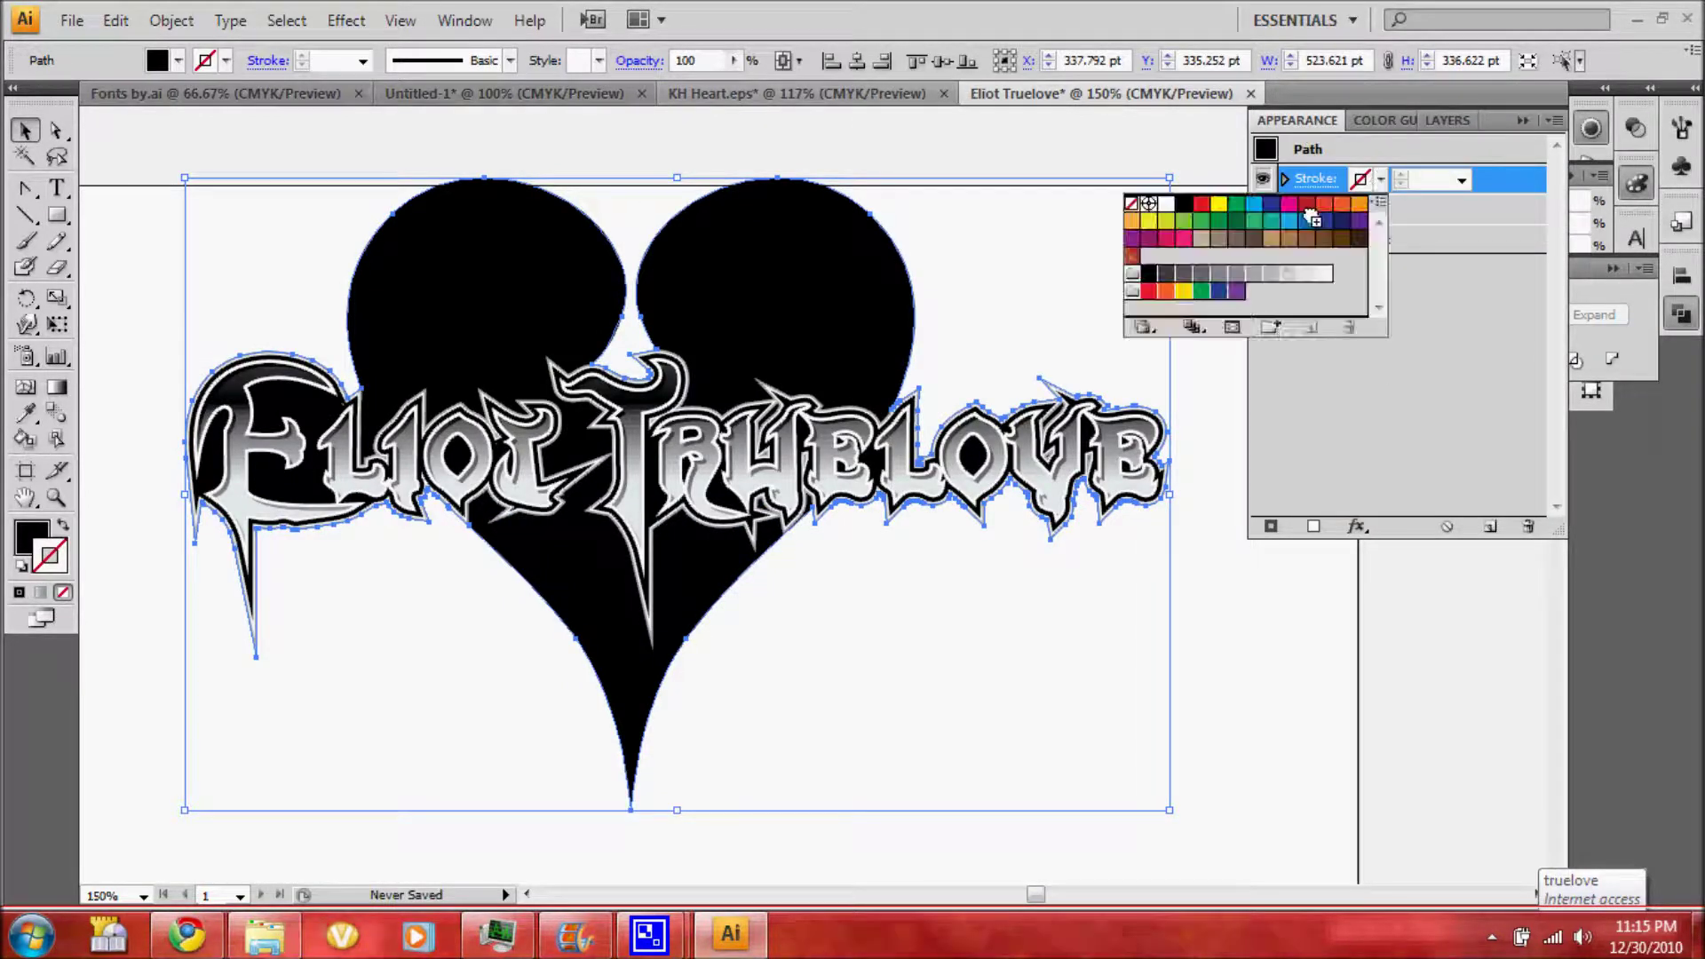
click(1462, 179)
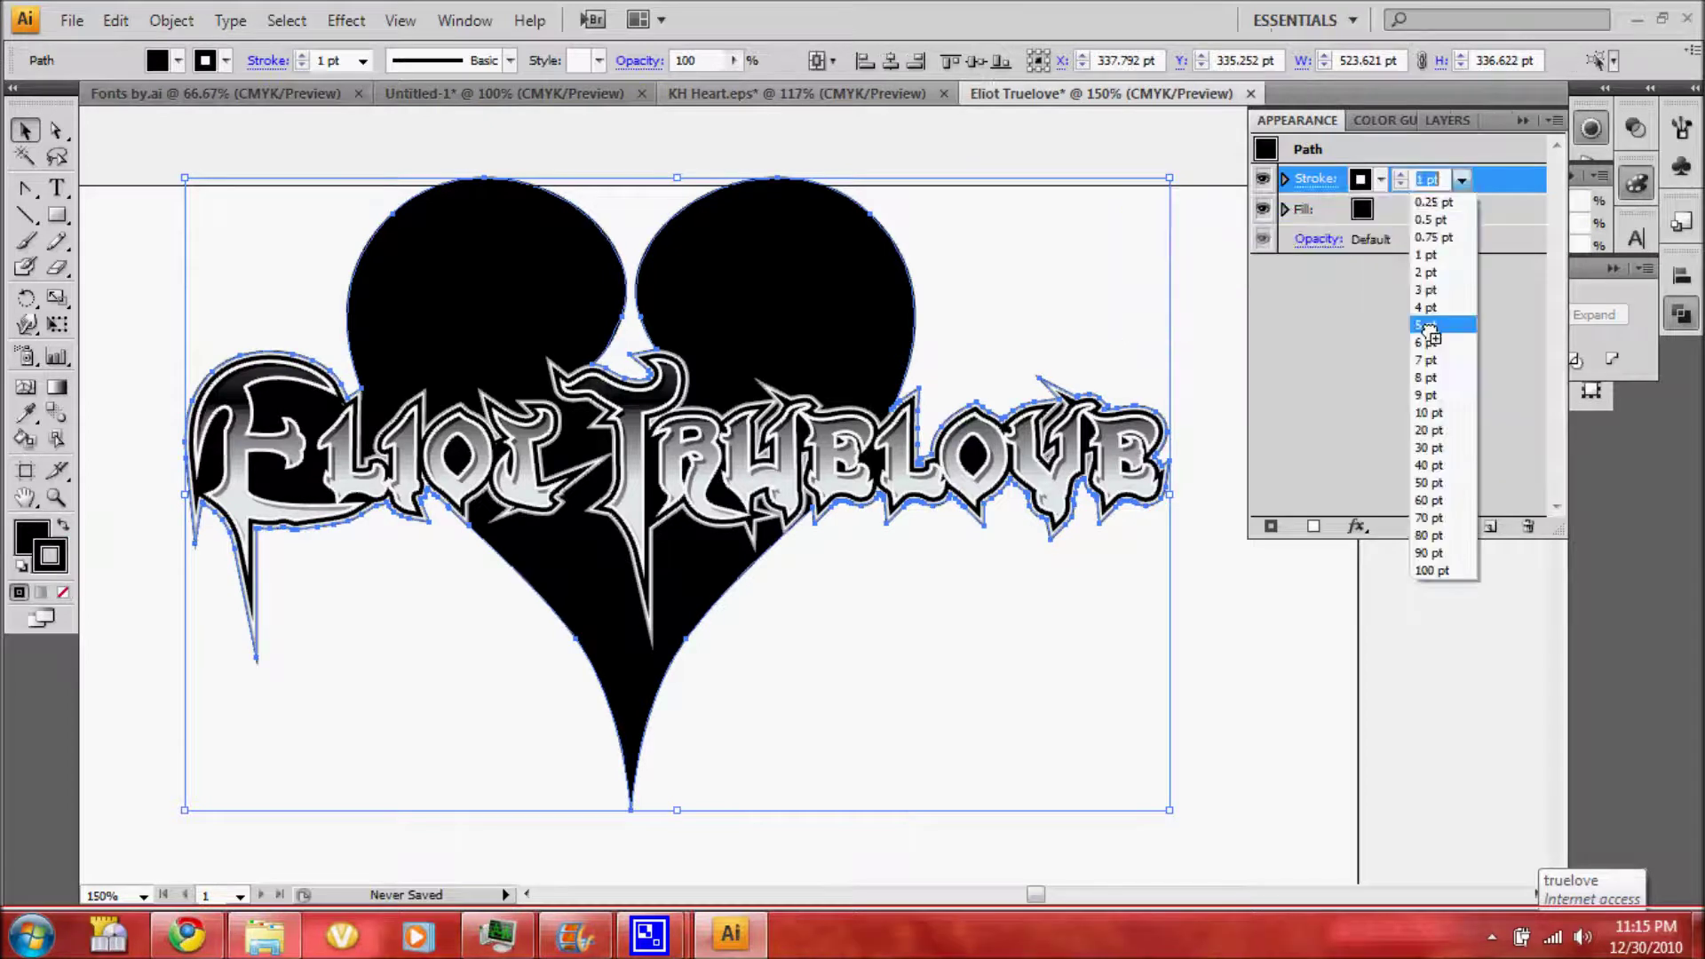
click(1426, 342)
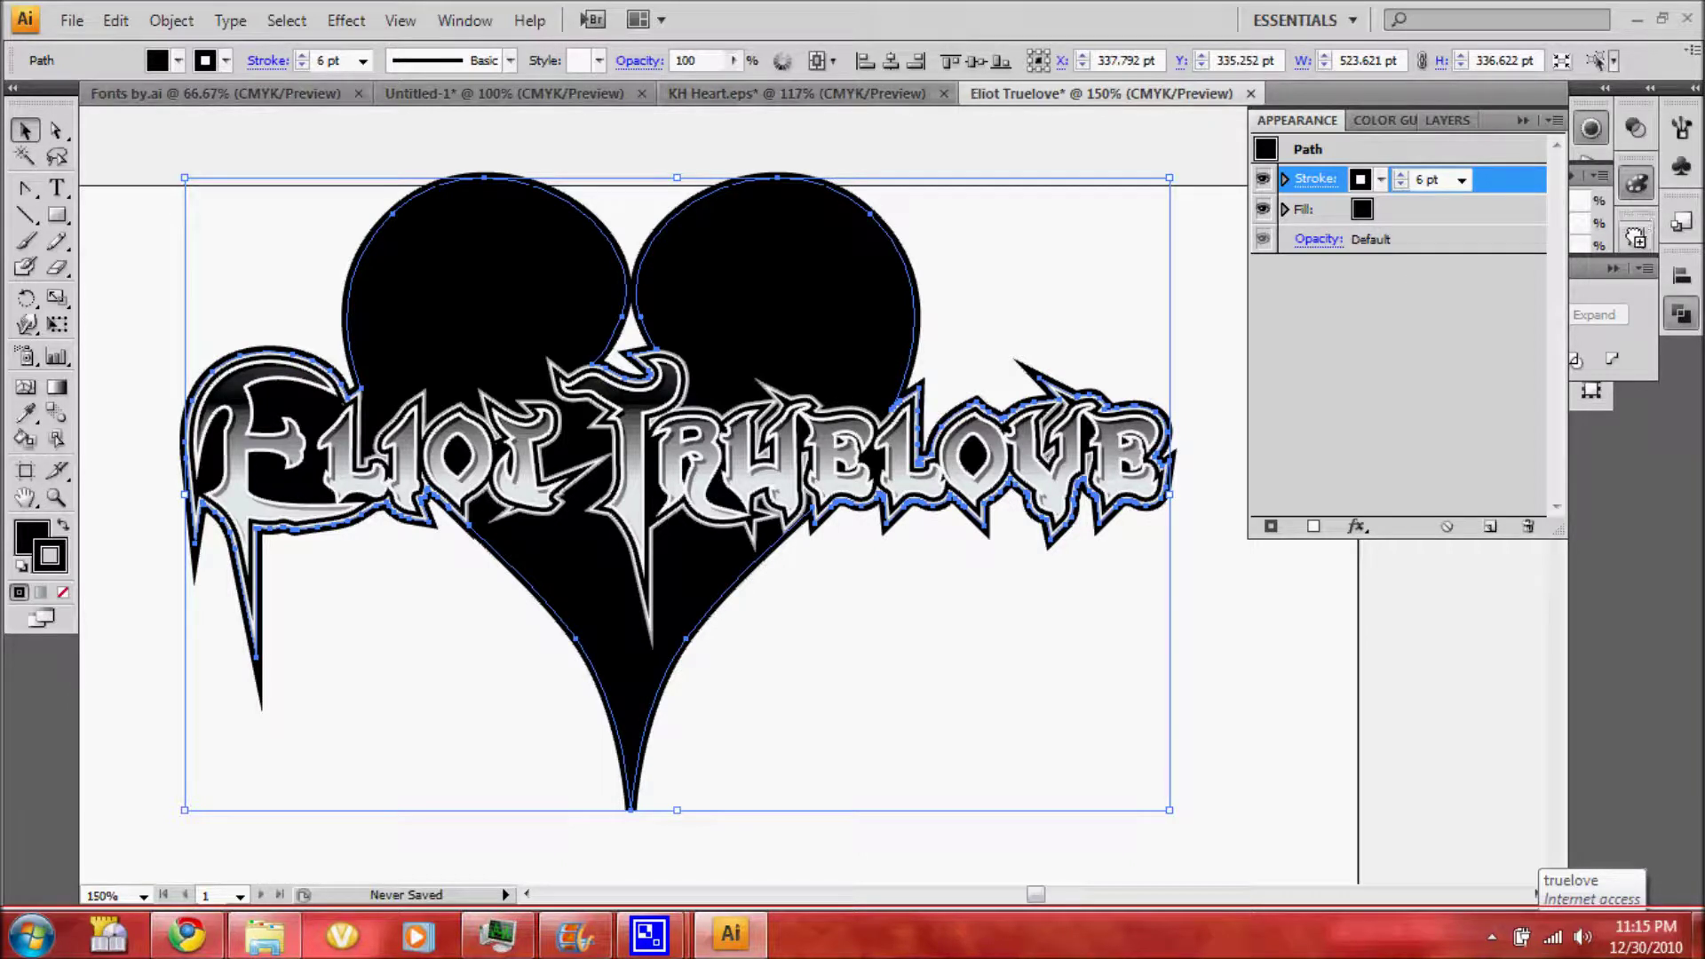
click(1611, 268)
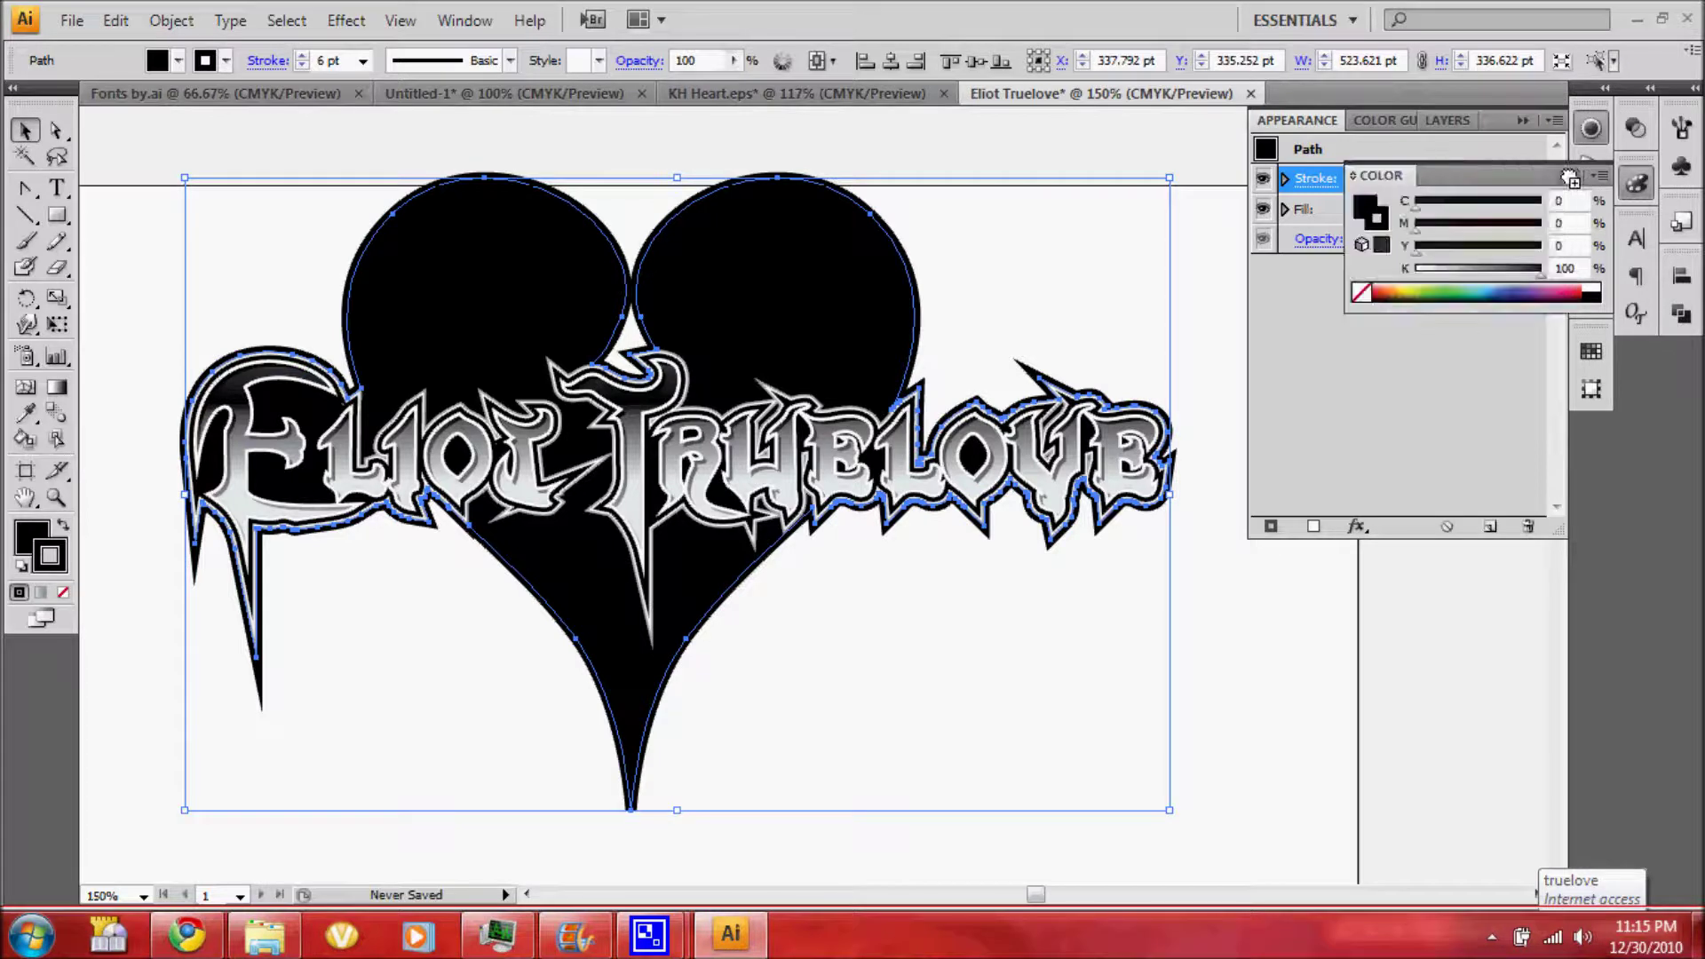
click(1590, 257)
click(1414, 305)
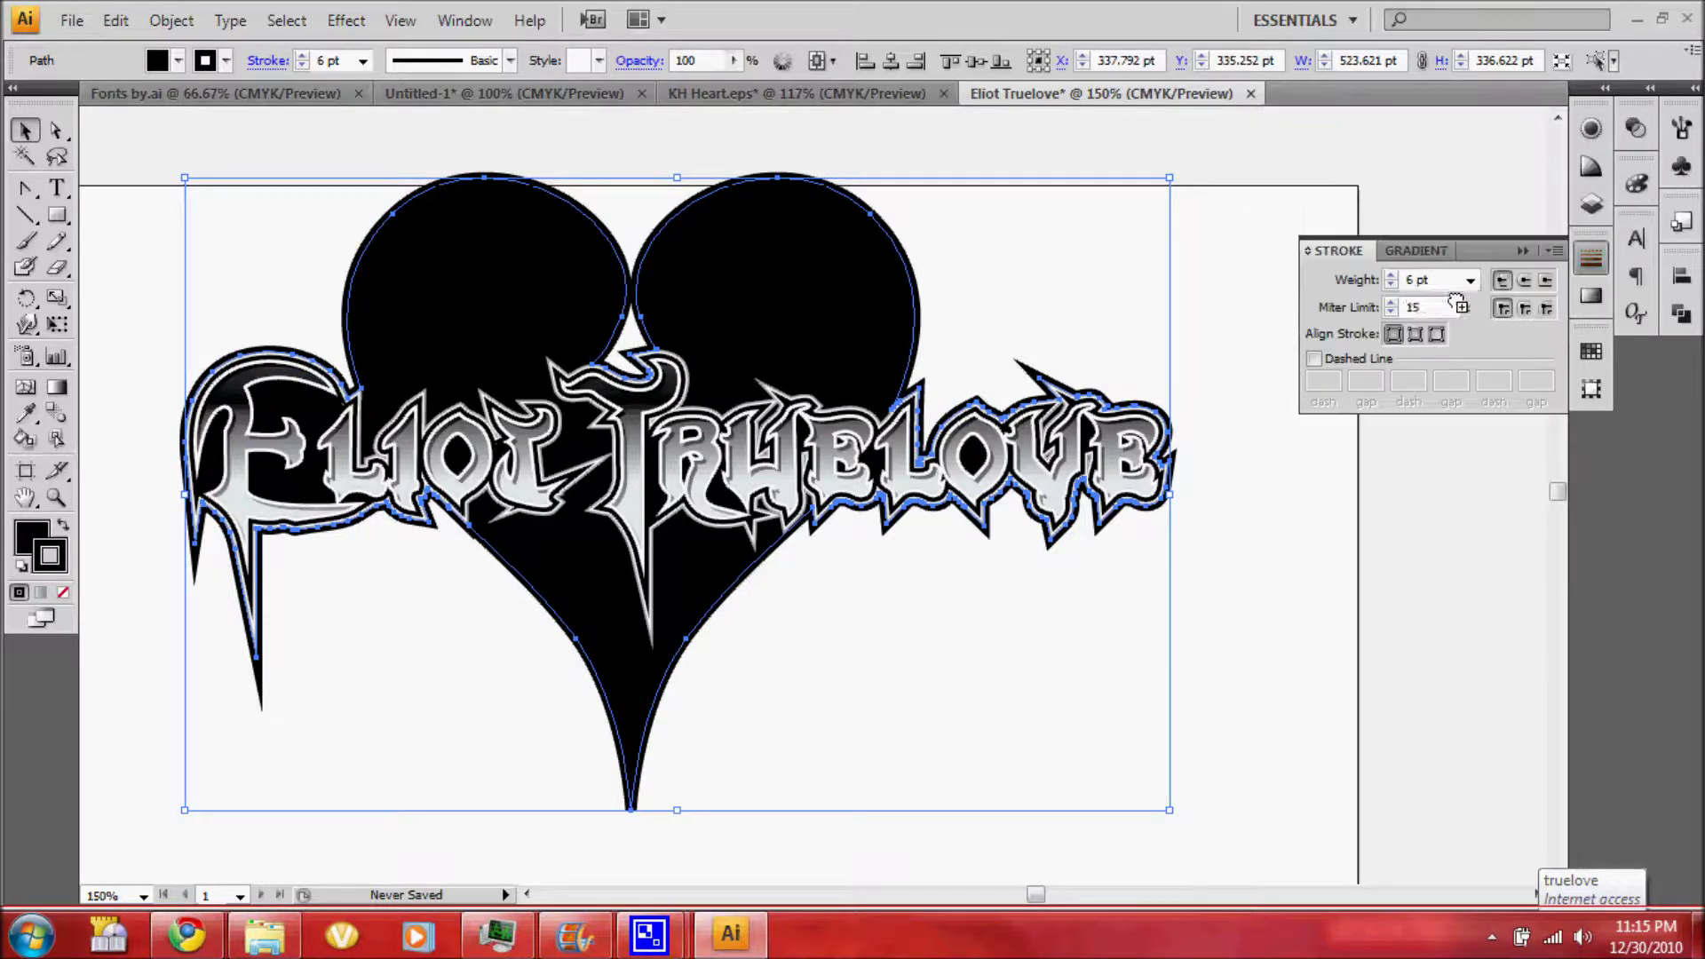
double_click(1415, 305)
text(30)
key(Return)
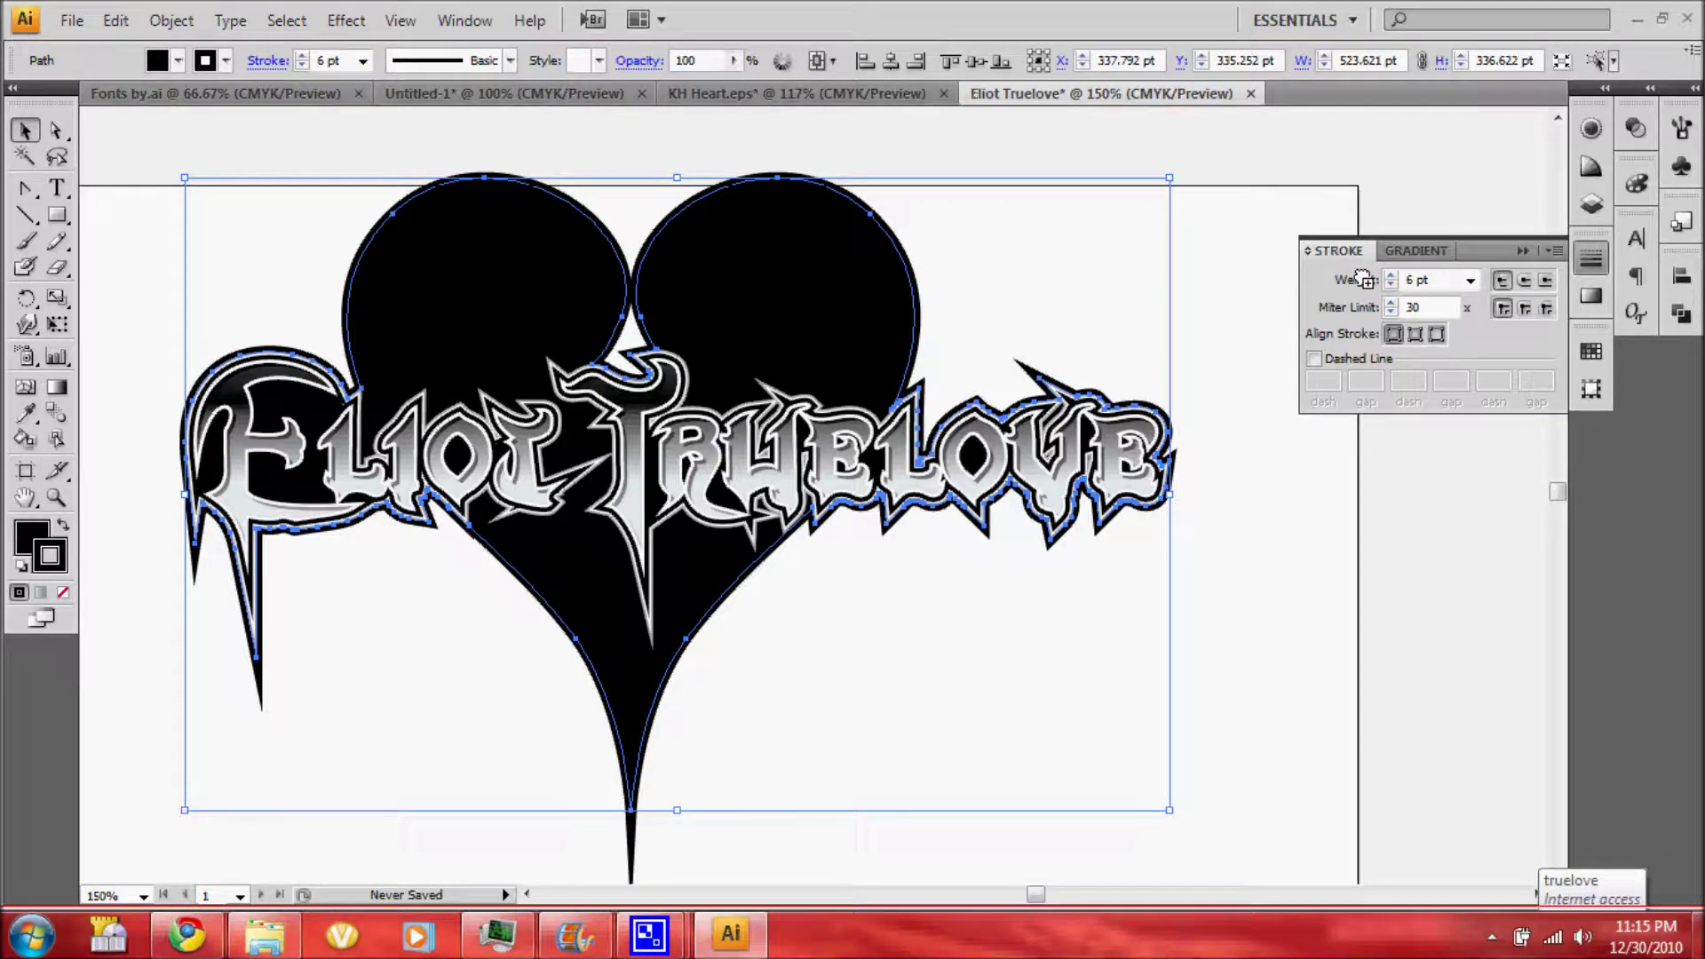
Expand the silhouette's fill and stroke and merge everything into one path with Pathfinder
click(171, 20)
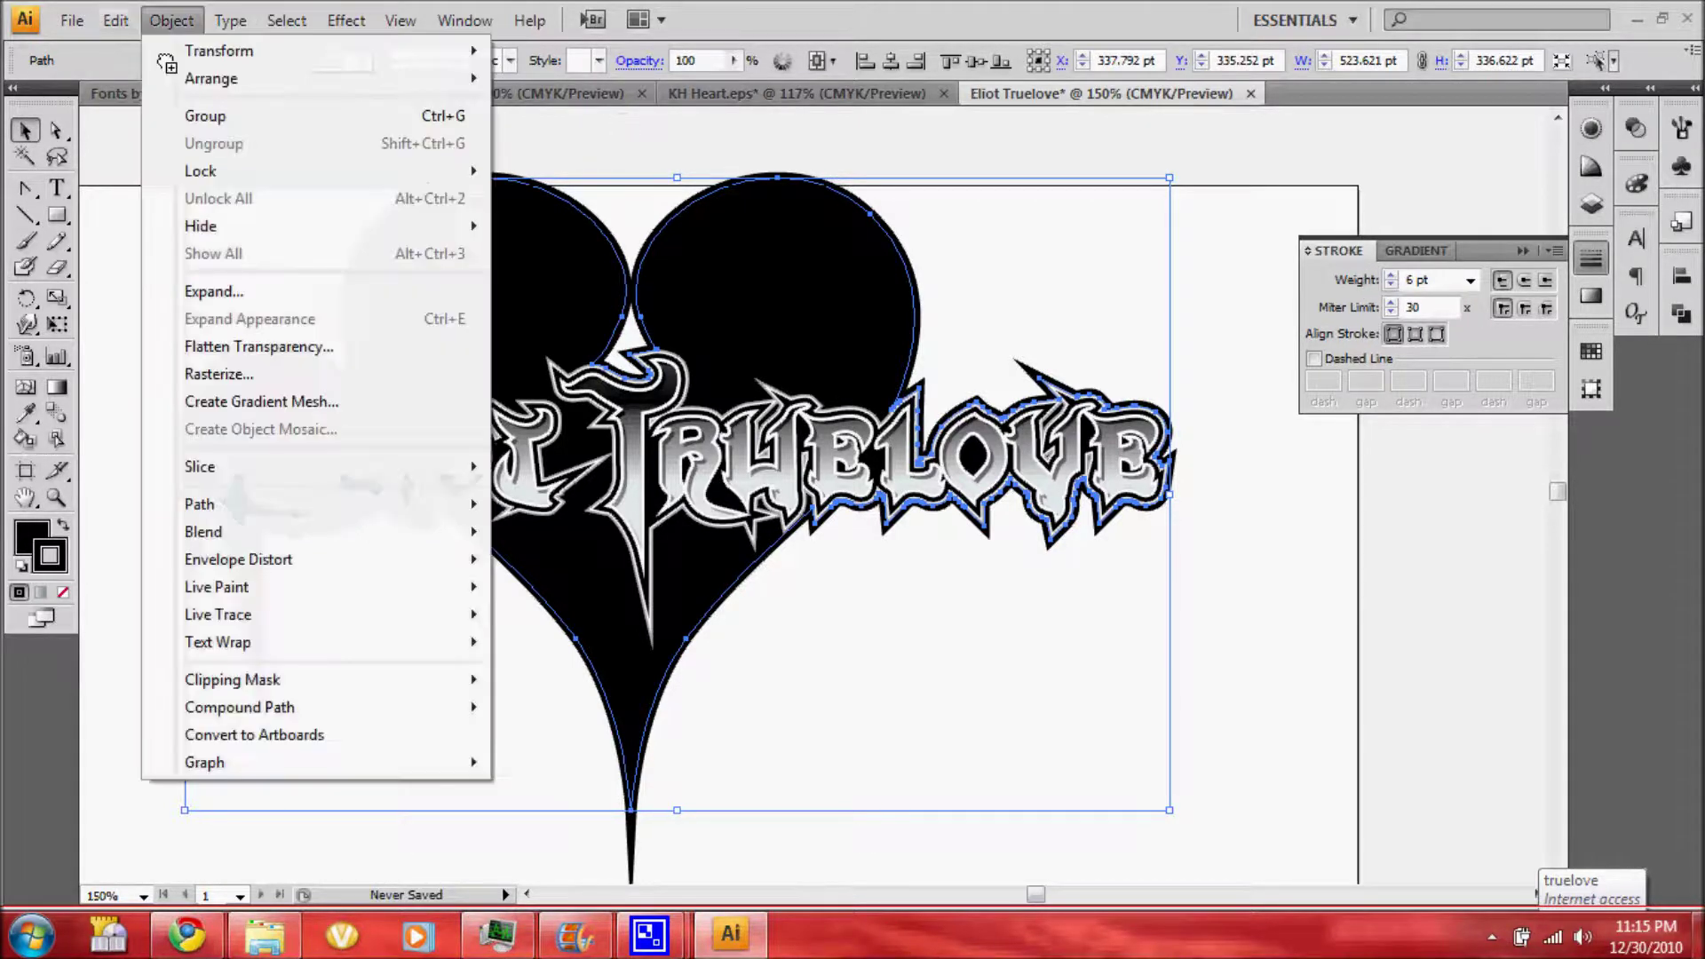
click(238, 293)
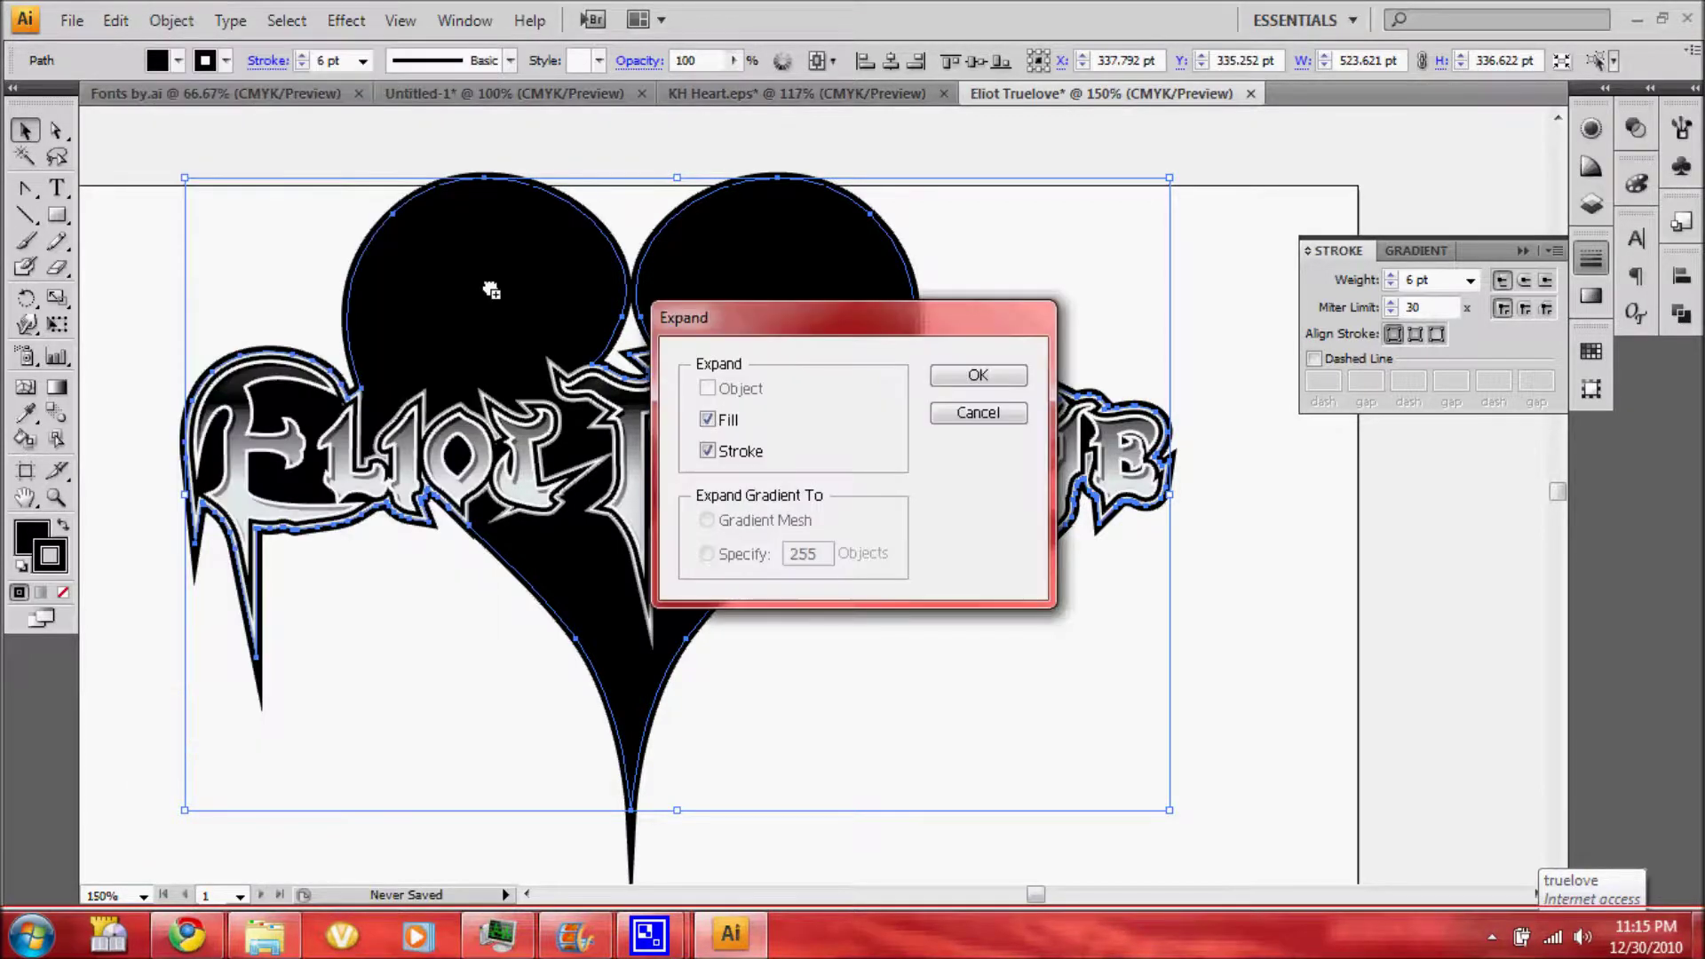
key(Return)
click(1105, 278)
key(ctrl+a)
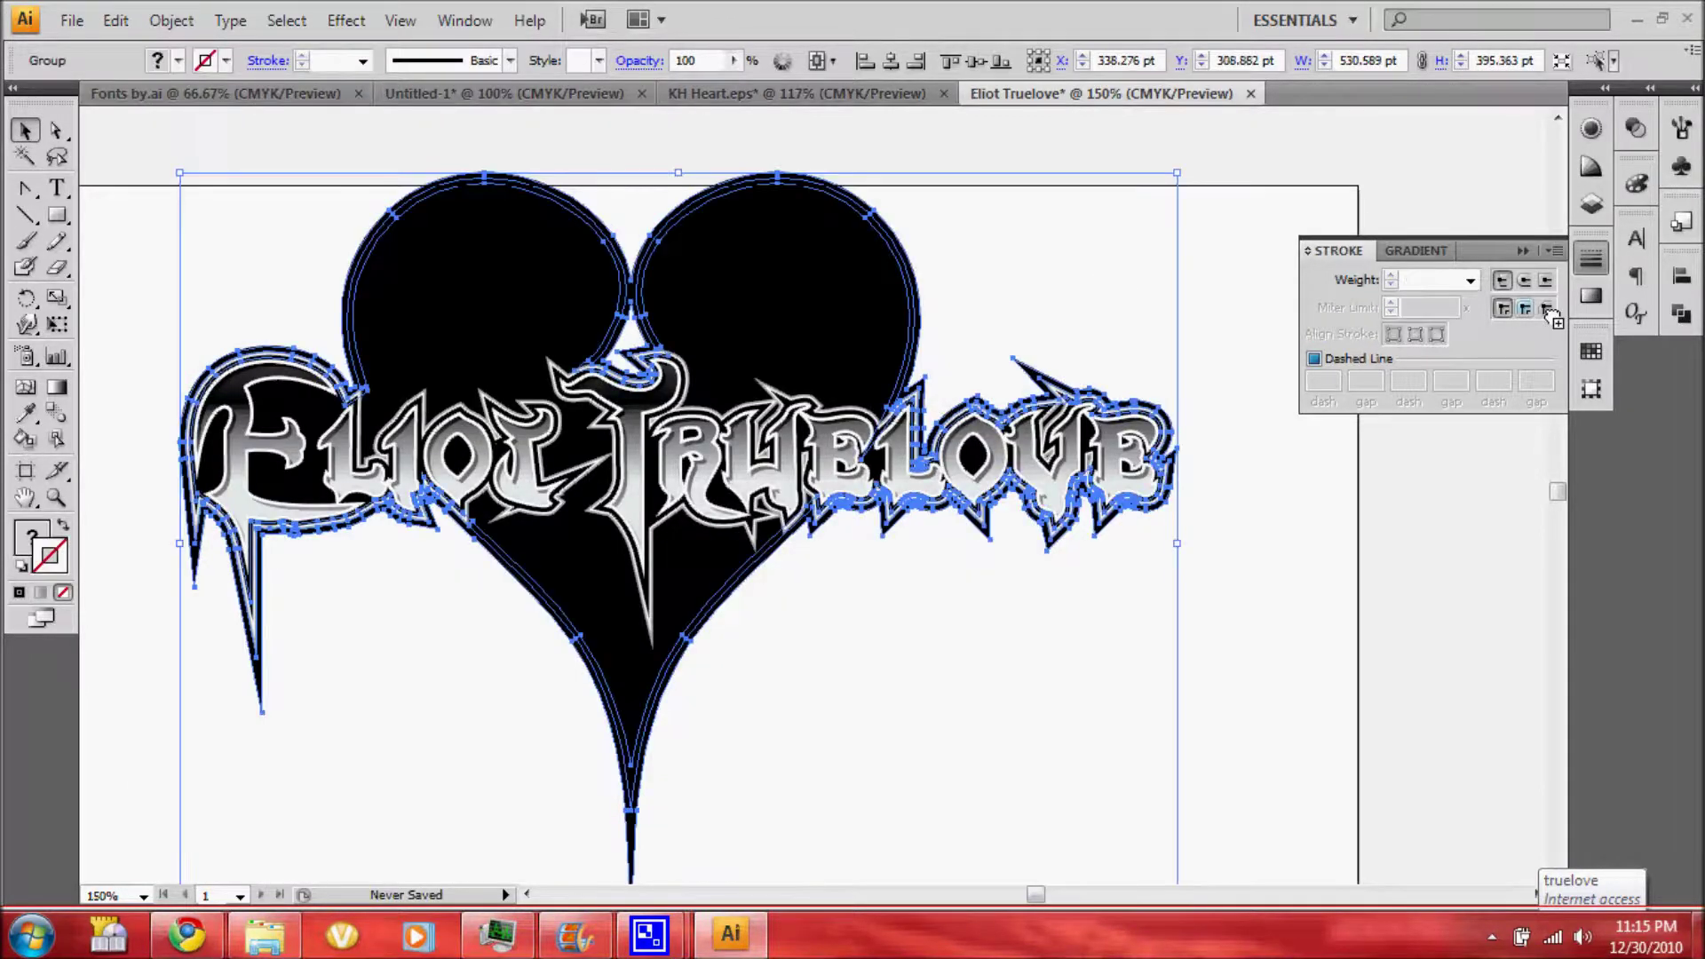
click(1681, 312)
click(1494, 362)
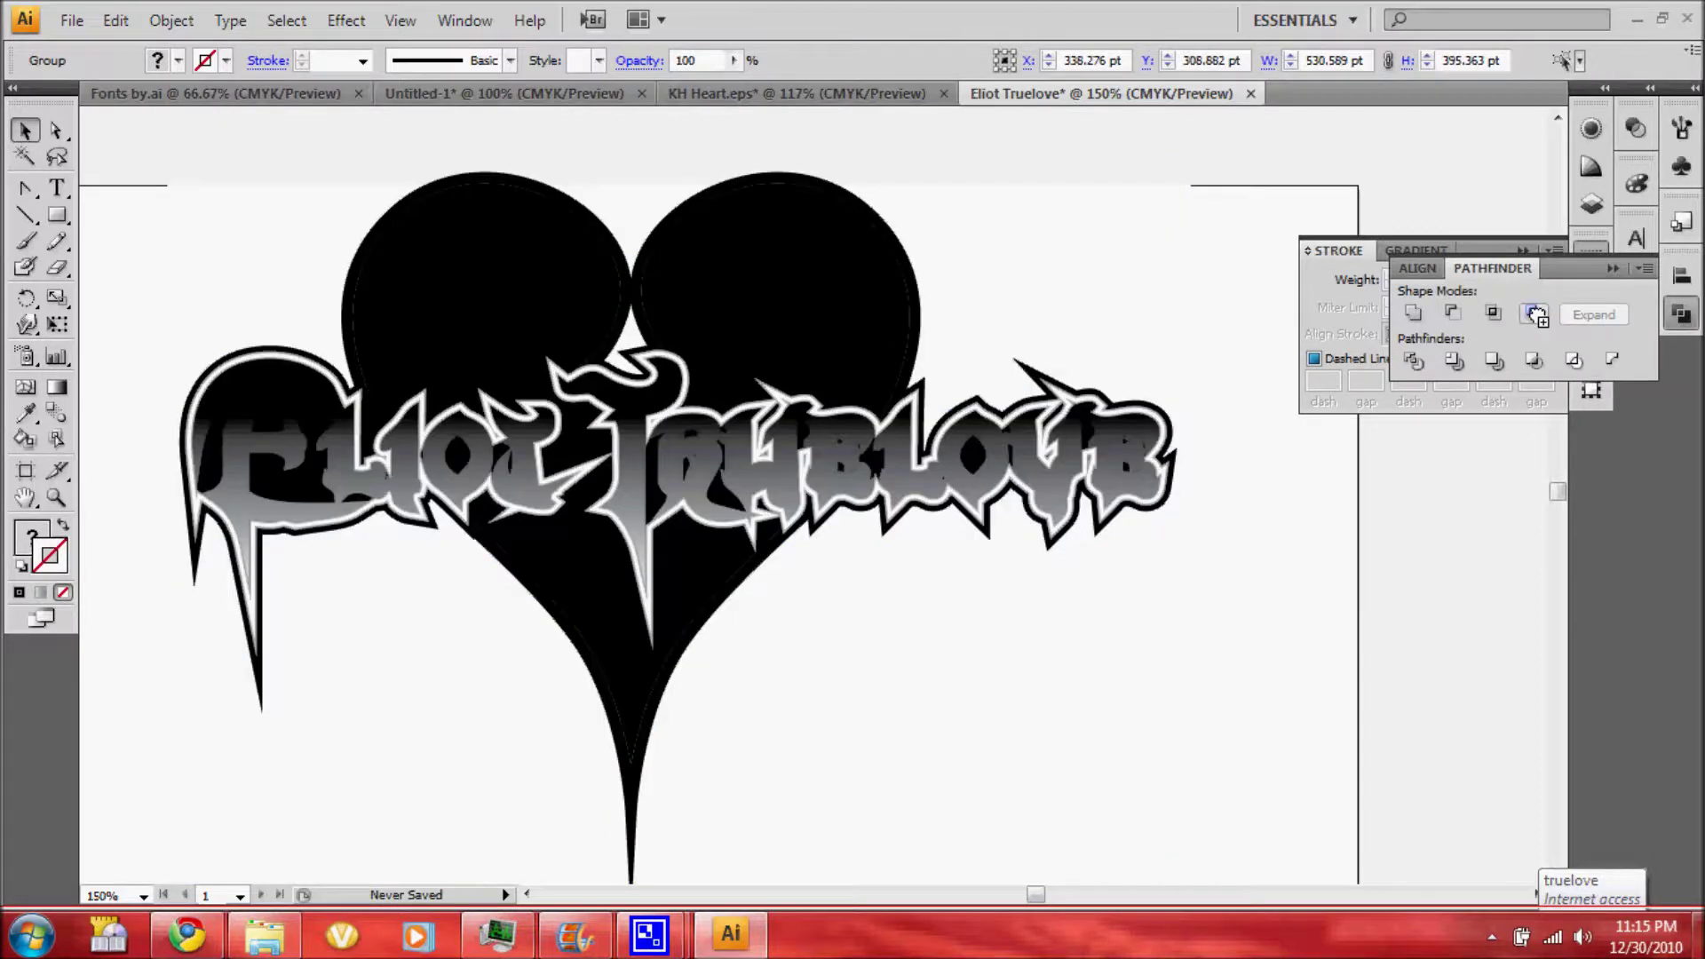
click(1535, 314)
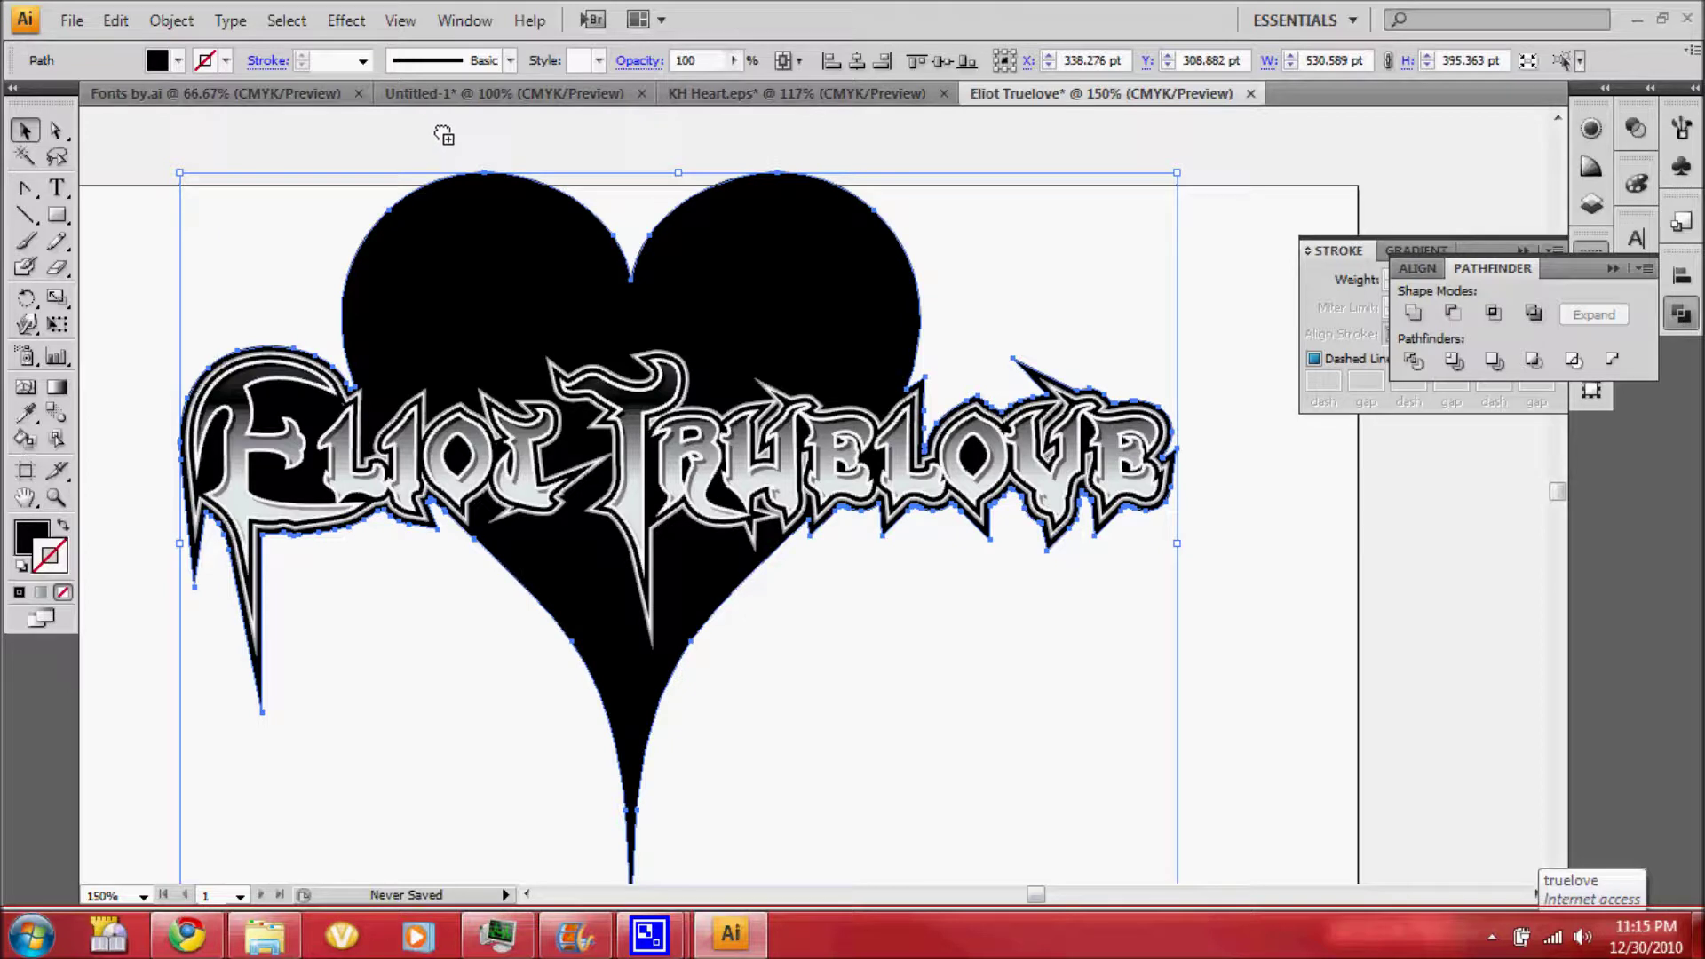
In the Layers panel, move the black heart silhouette below the grey gradient heart so it forms a thick black border
click(1596, 131)
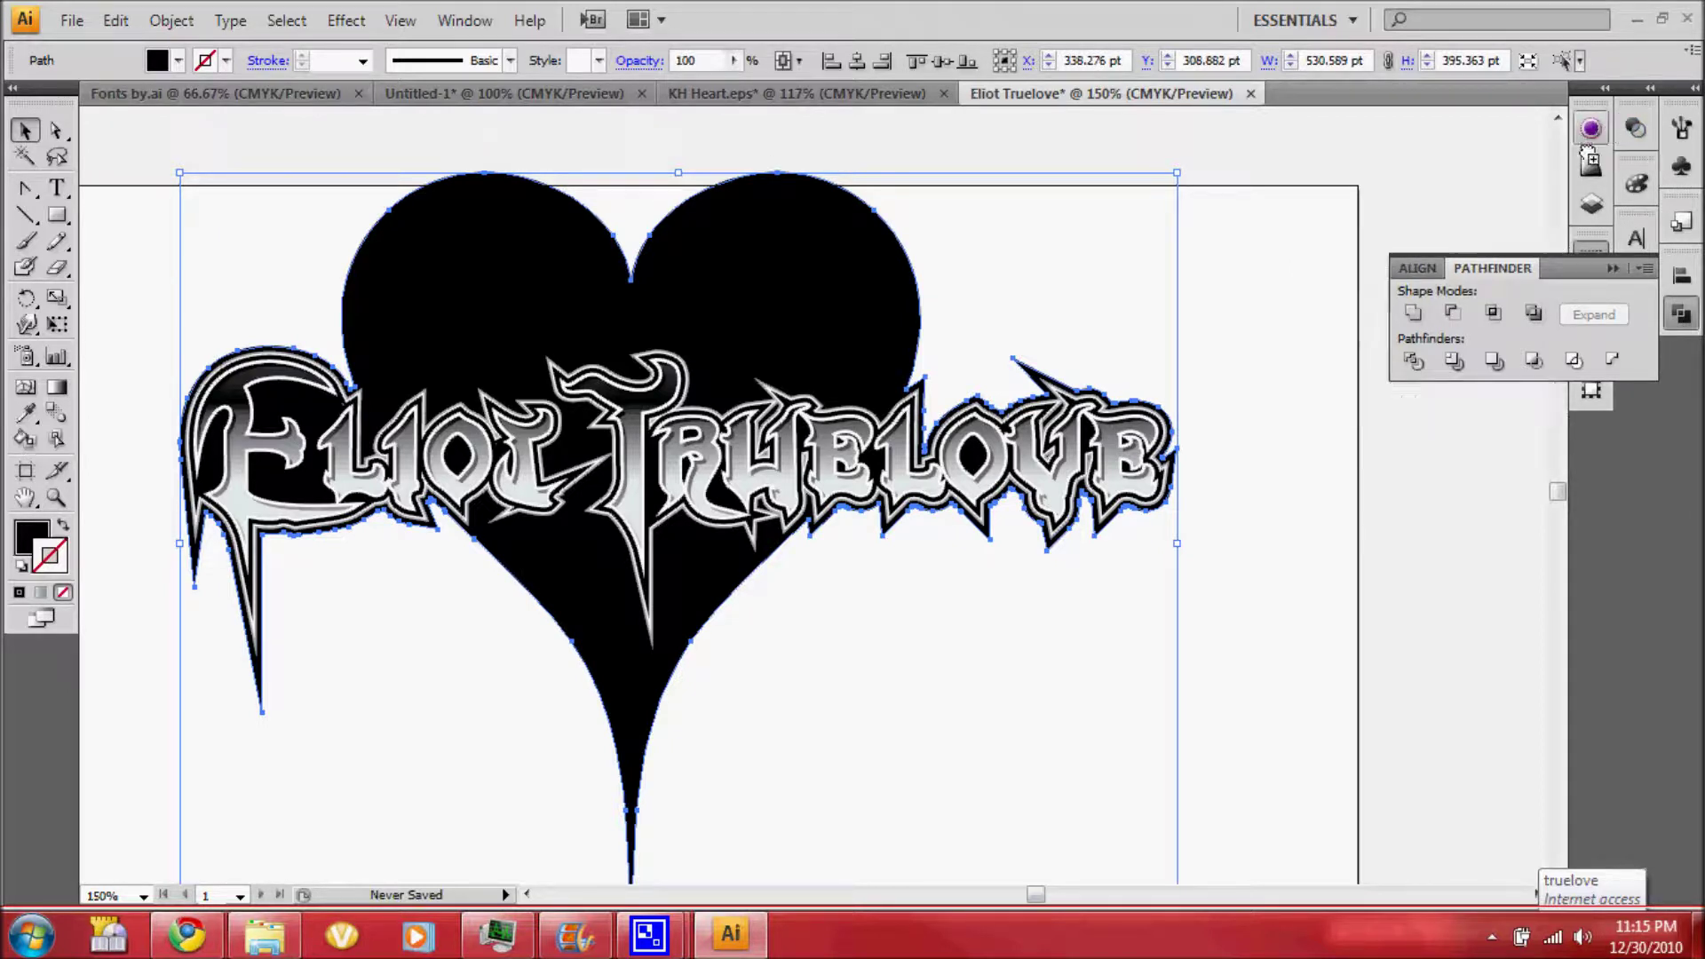
click(1457, 122)
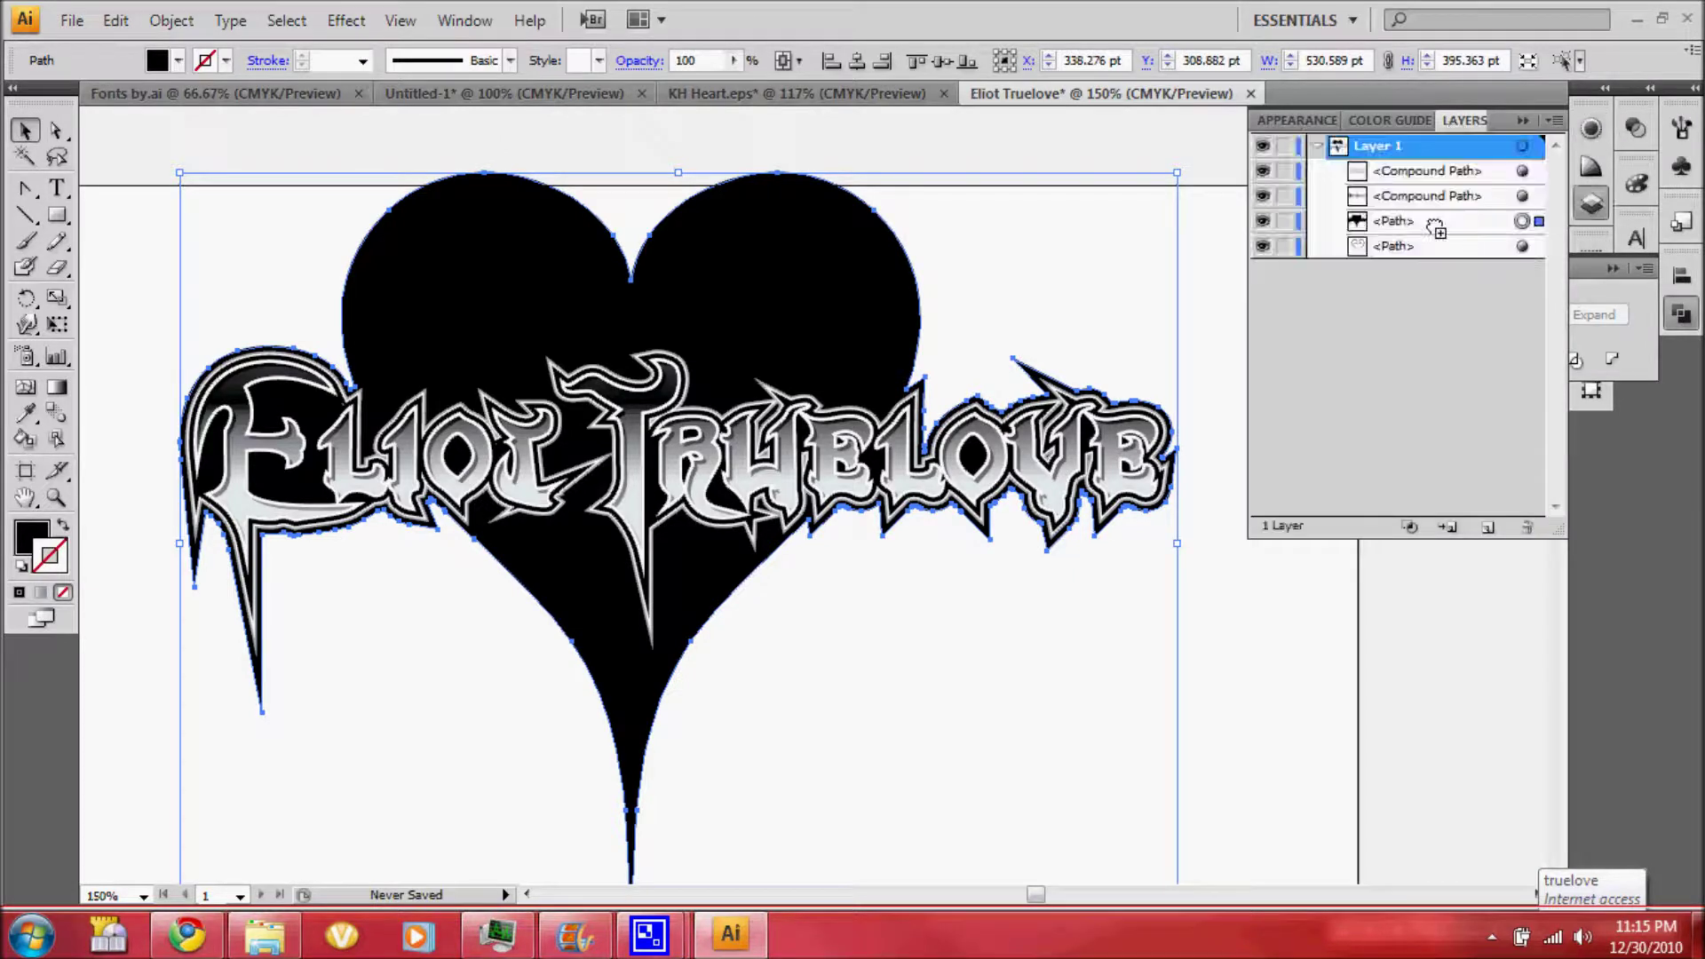
drag(1436, 228, 1416, 257)
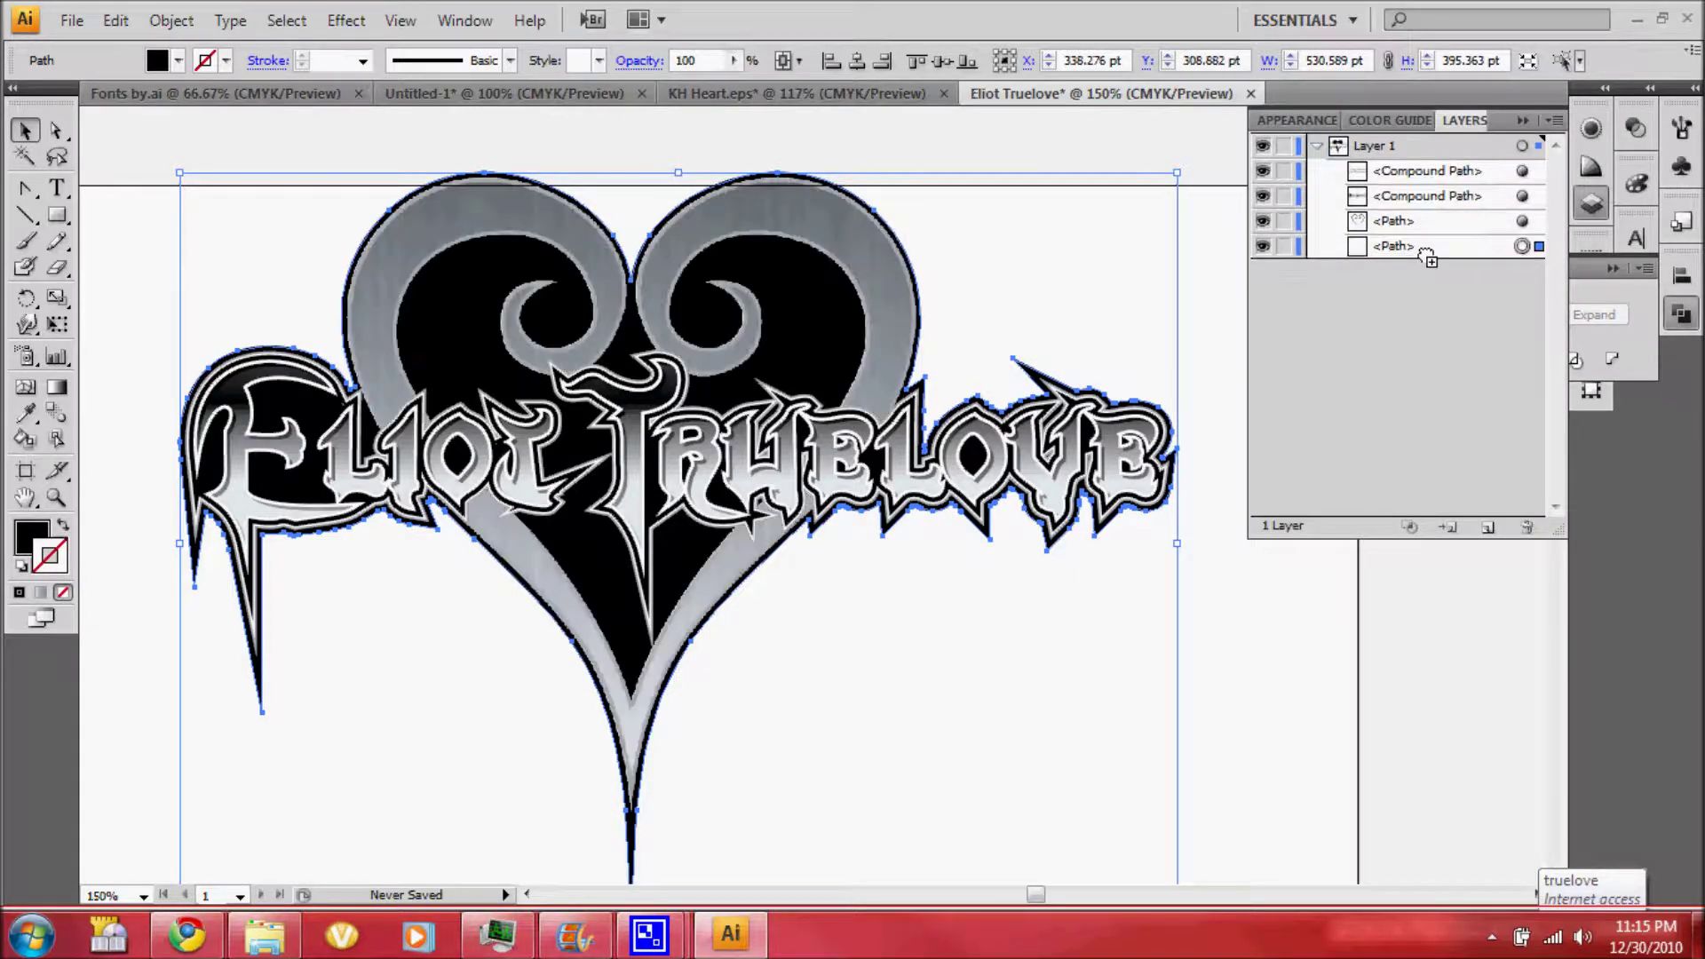
click(1190, 567)
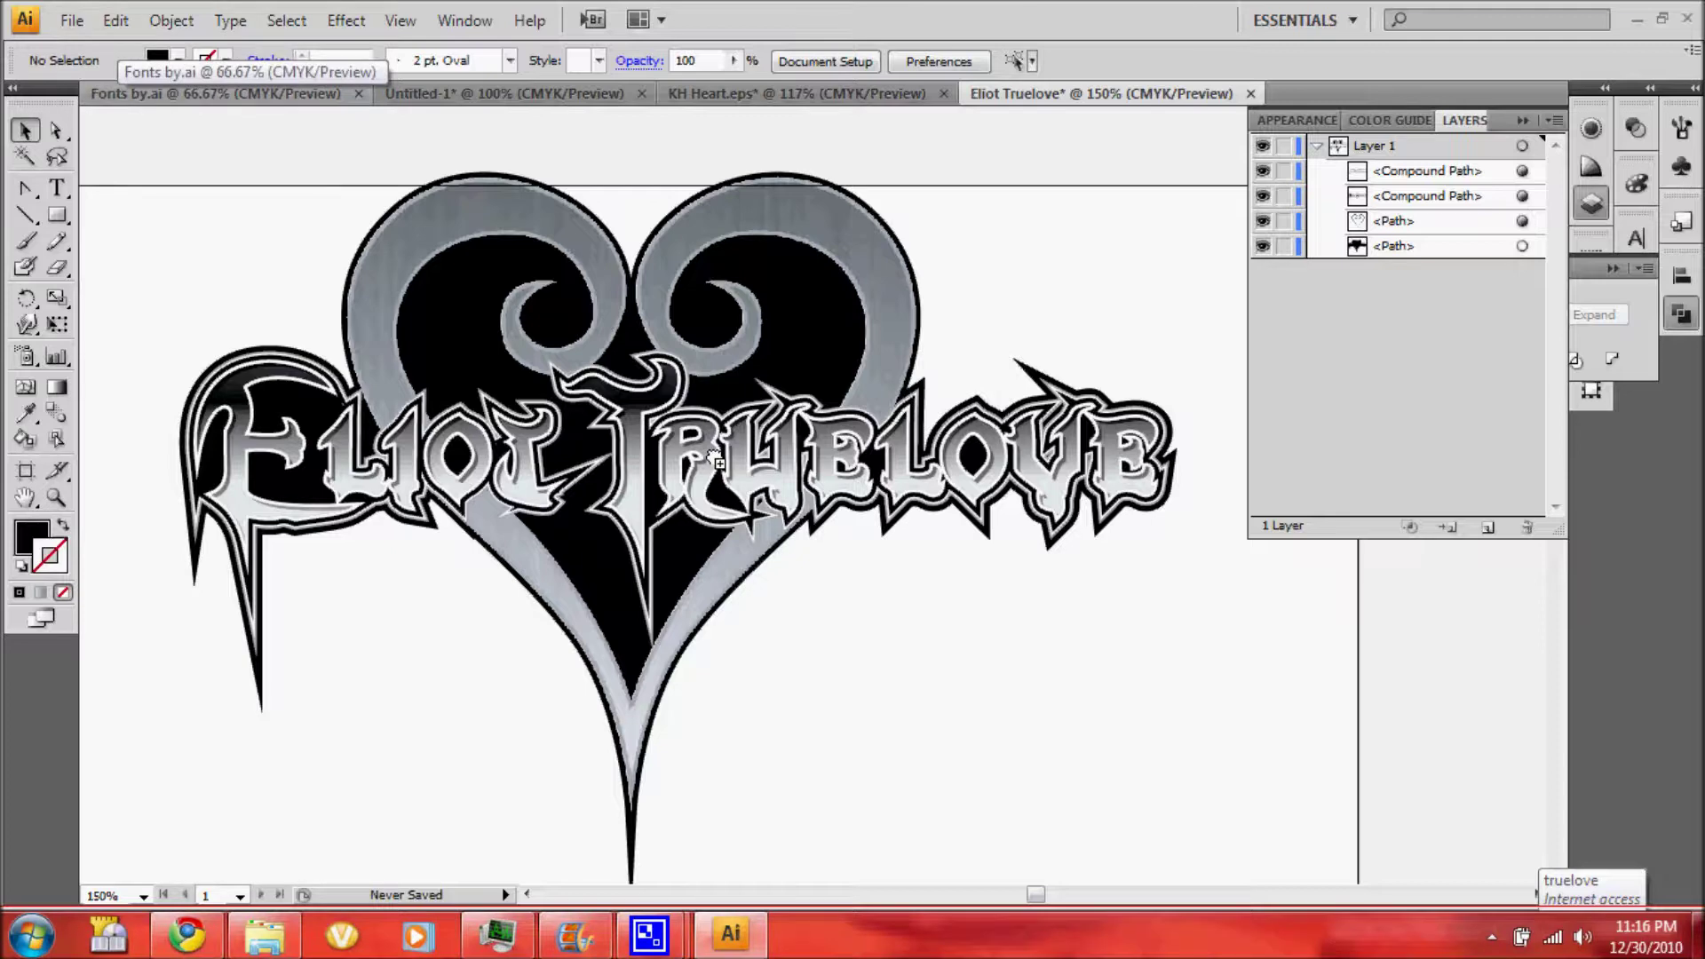
Select all the artwork and drag the whole outlined heart-and-lettering logo down toward the artboard centre
key(ctrl+minus)
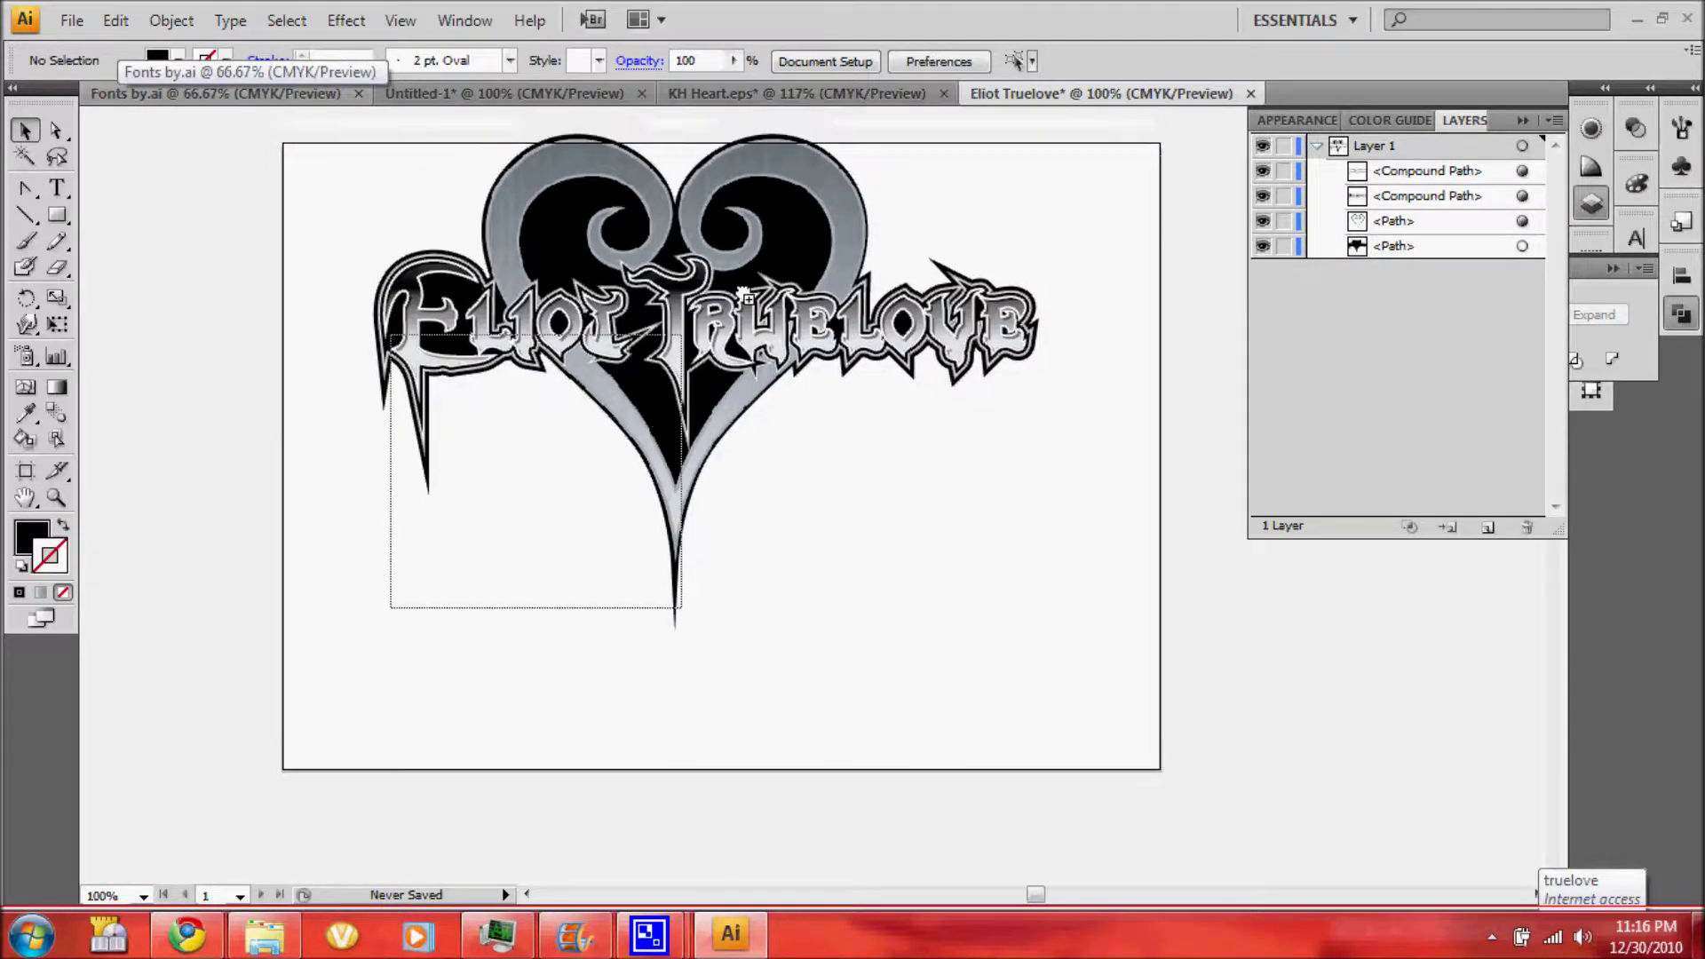
key(ctrl+a)
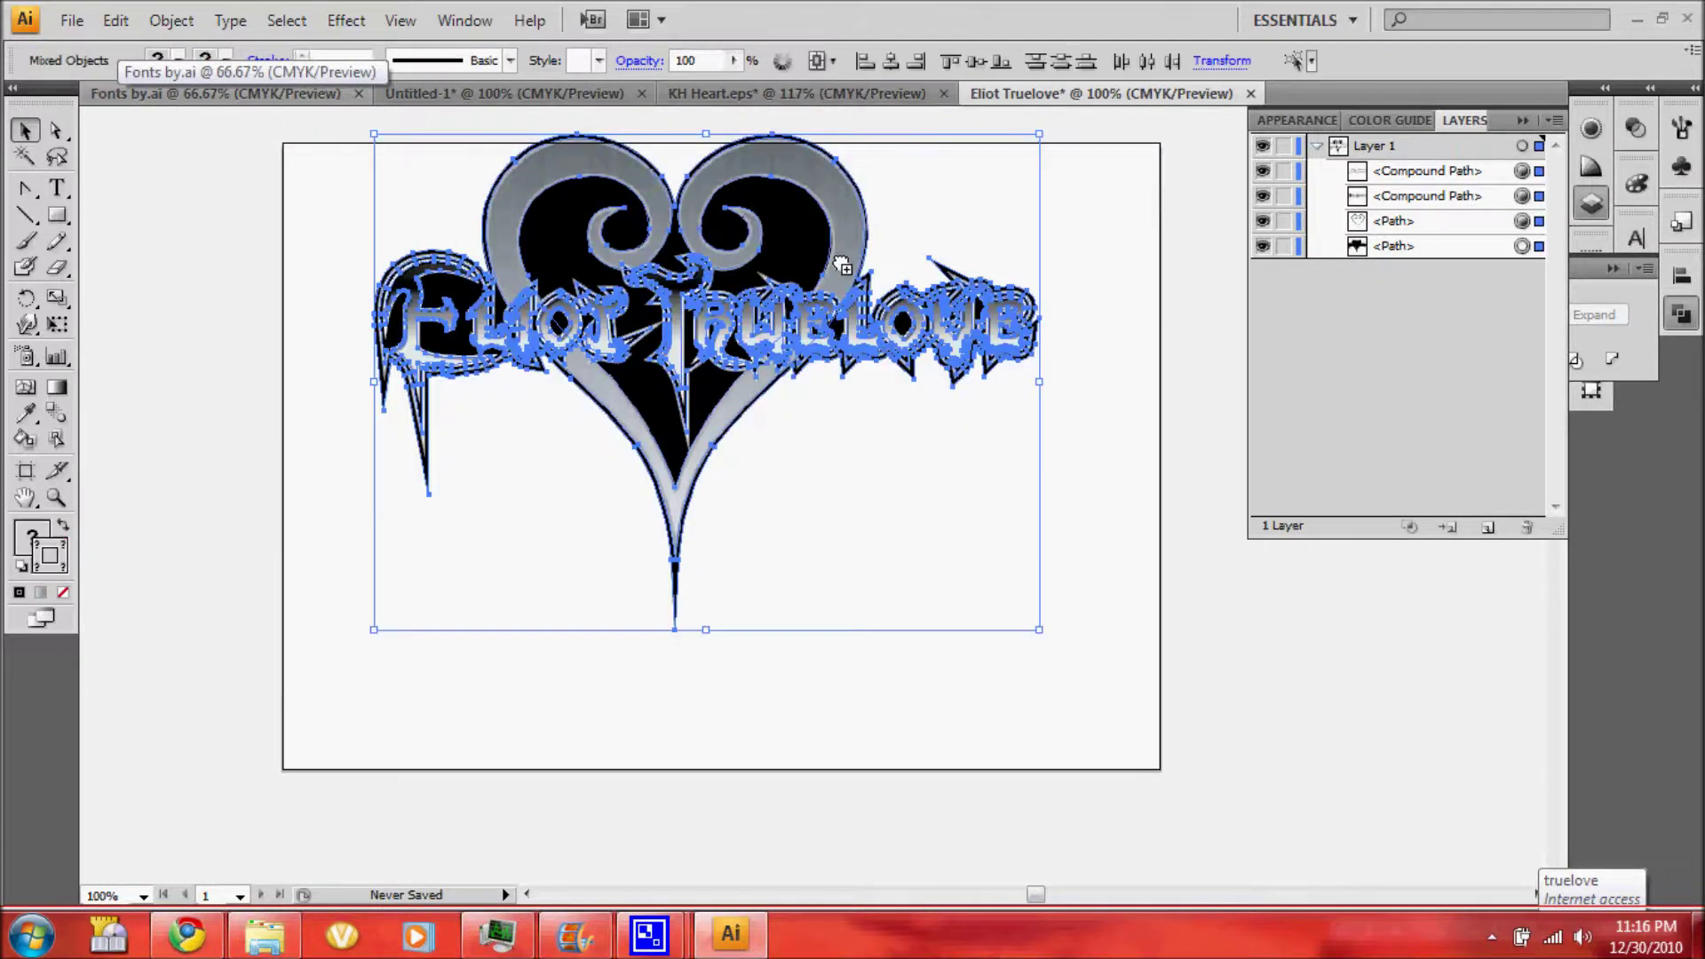
drag(841, 264, 850, 361)
click(964, 302)
key(ctrl+a)
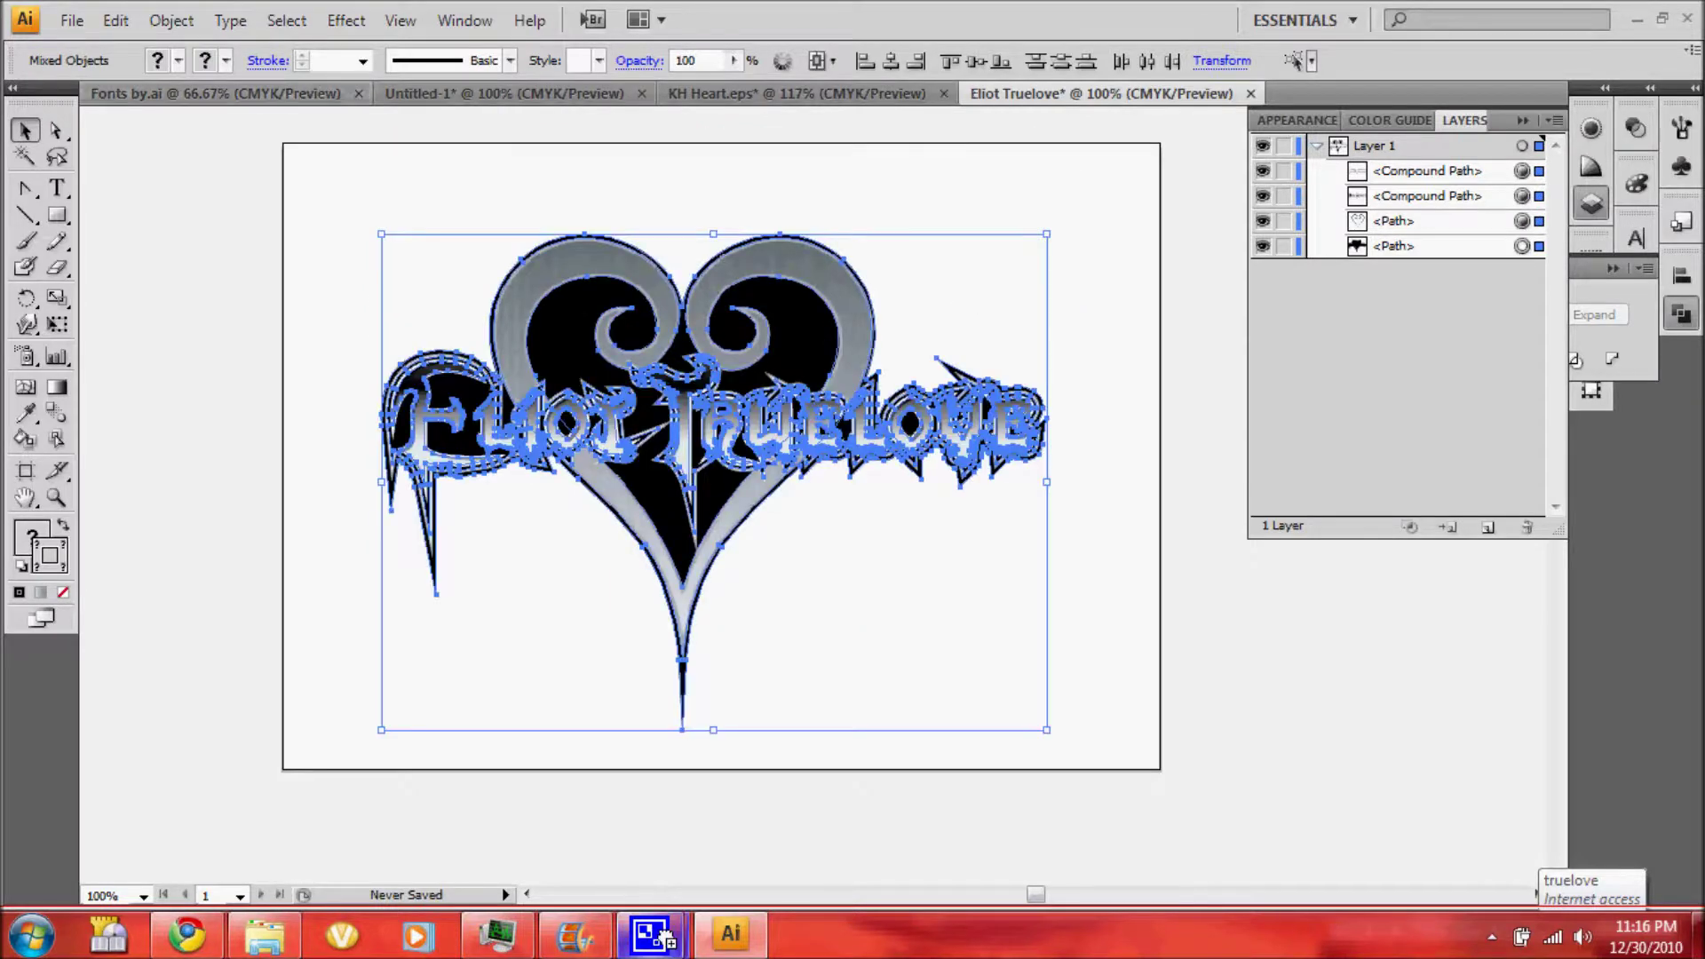
mouse_move(664, 937)
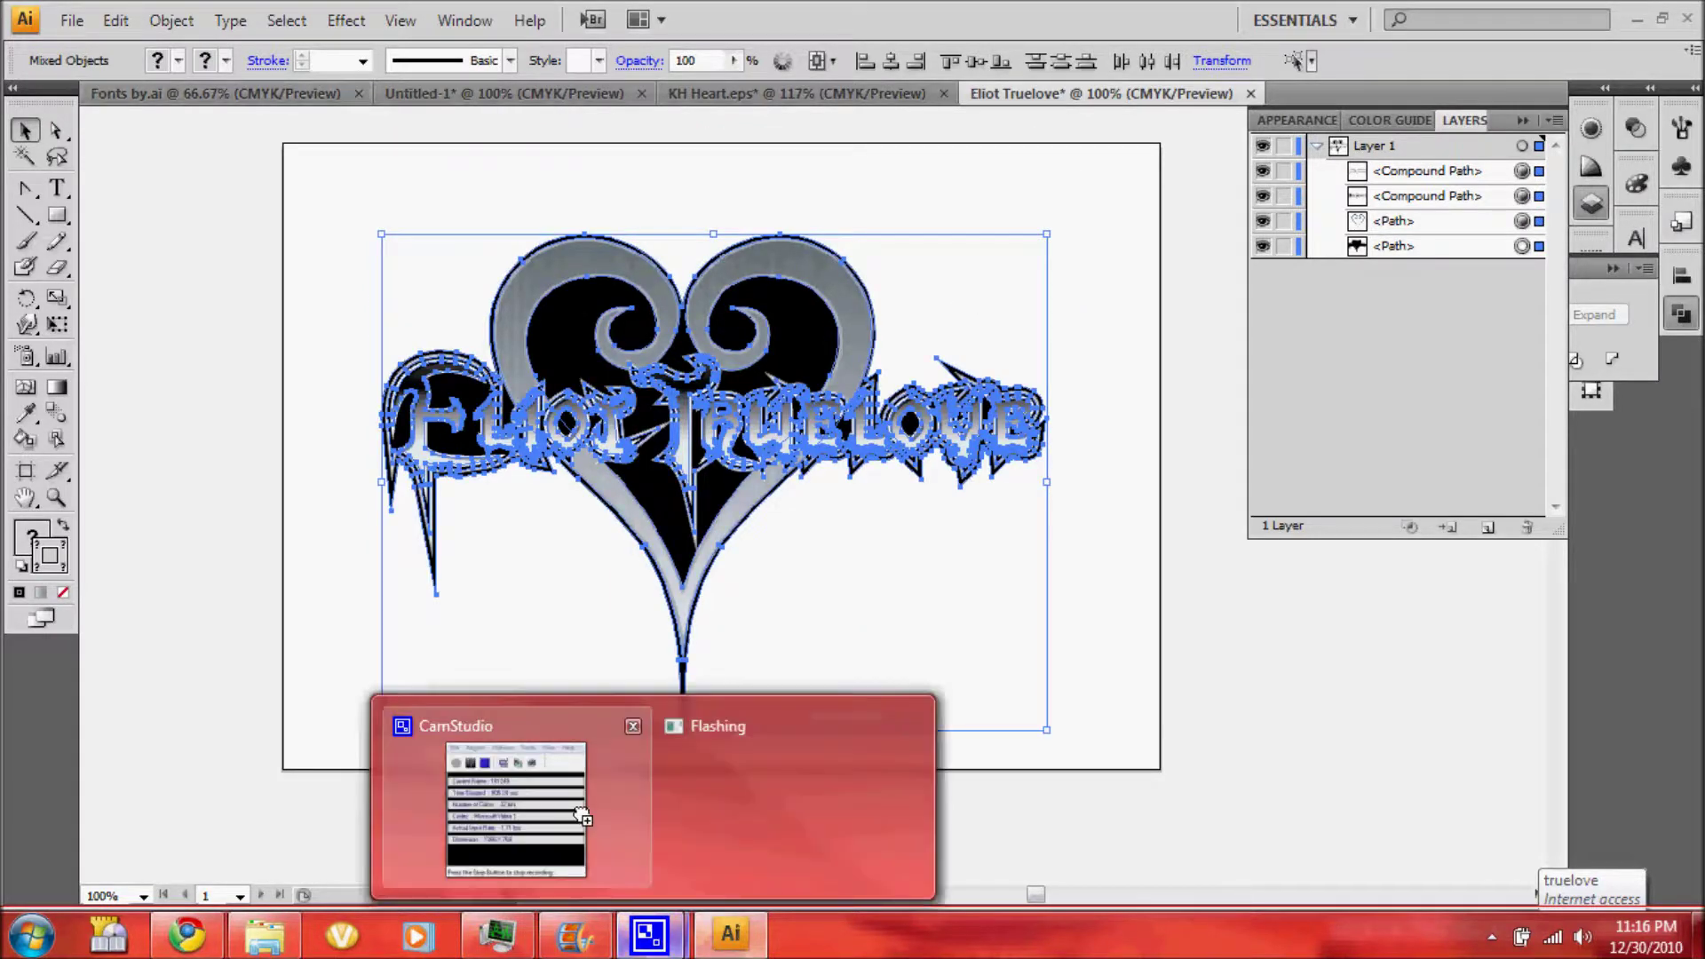
click(581, 816)
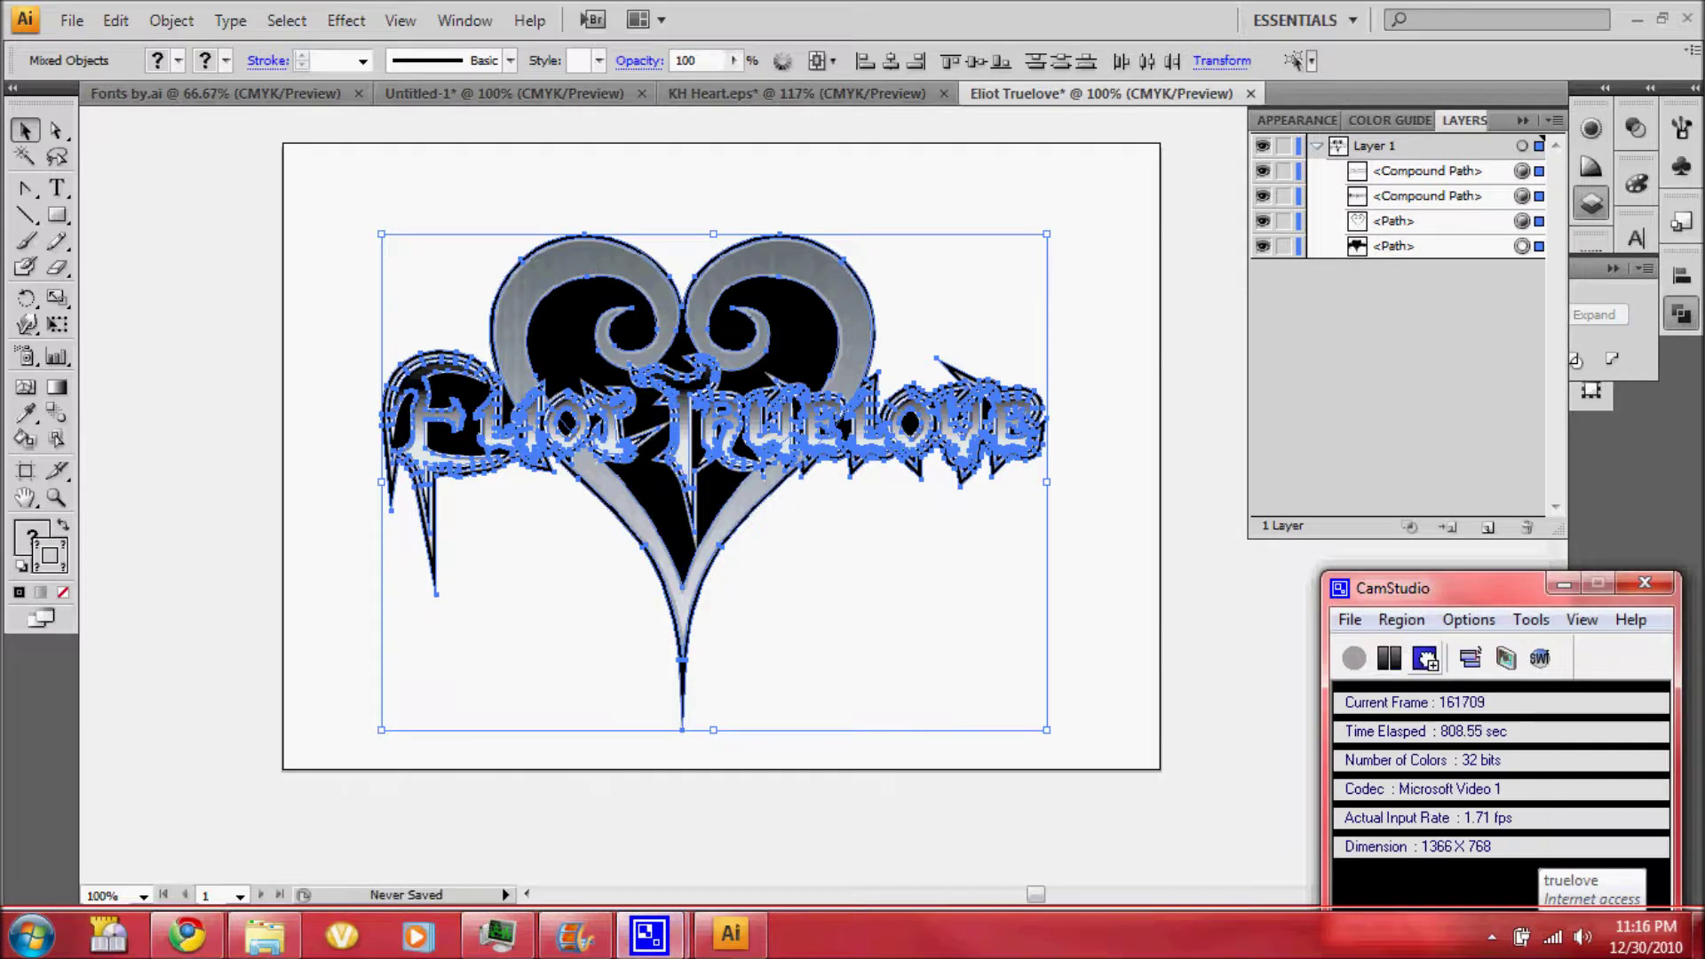
click(918, 757)
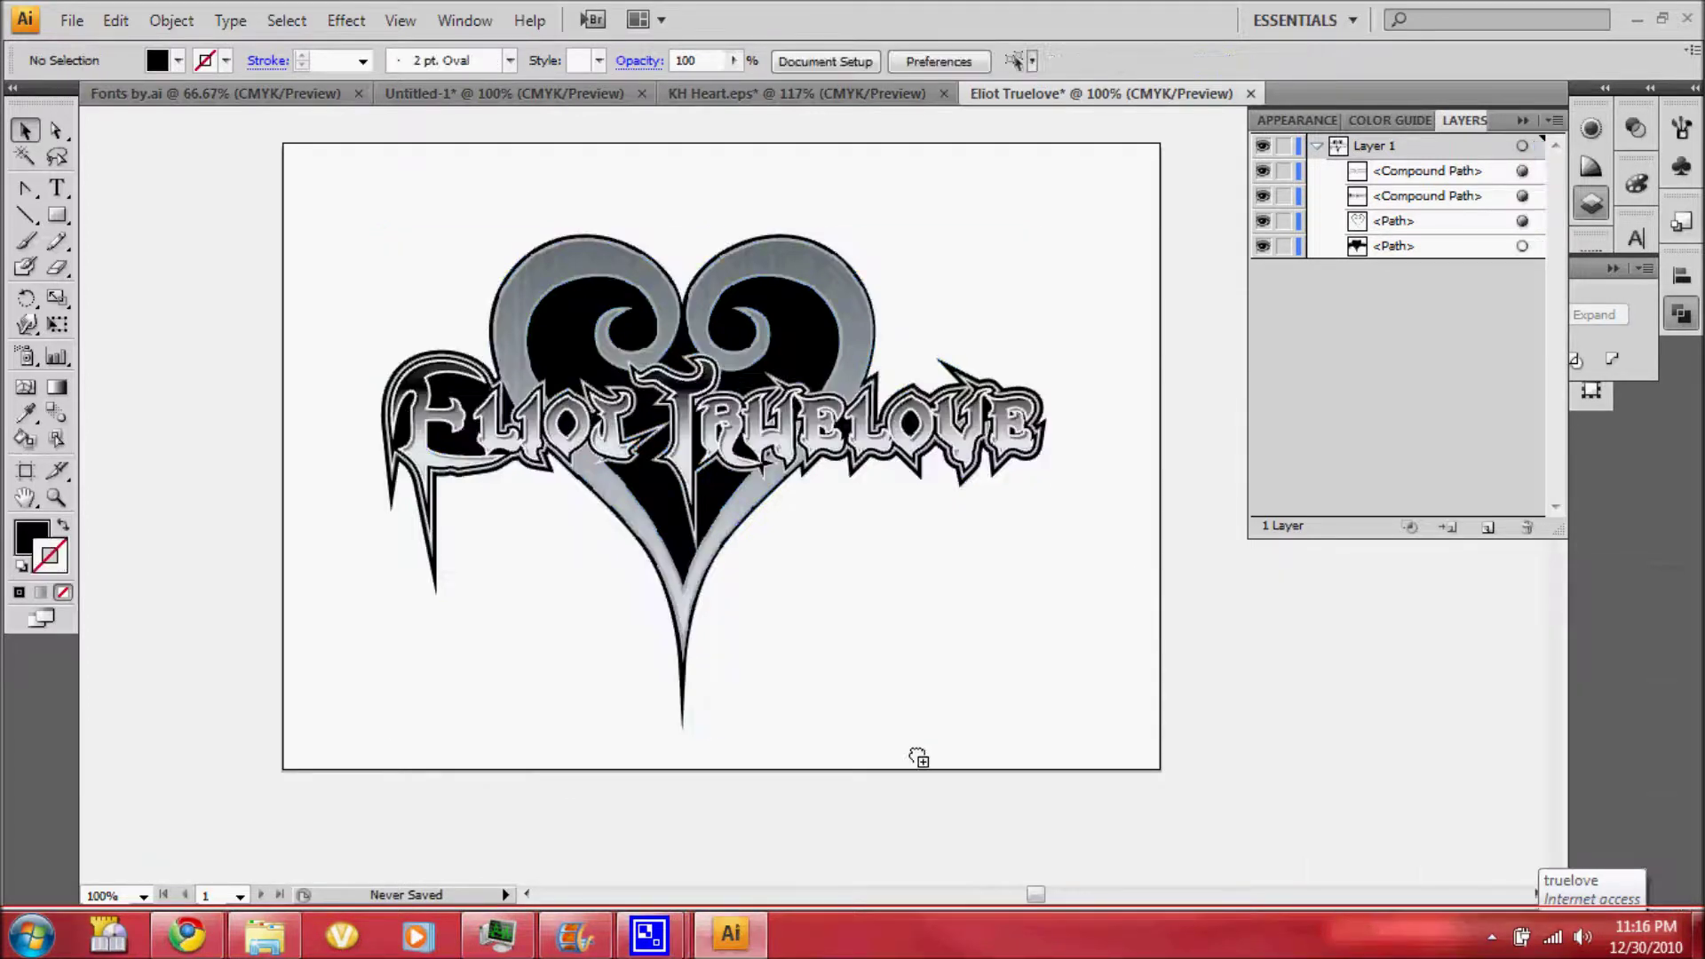